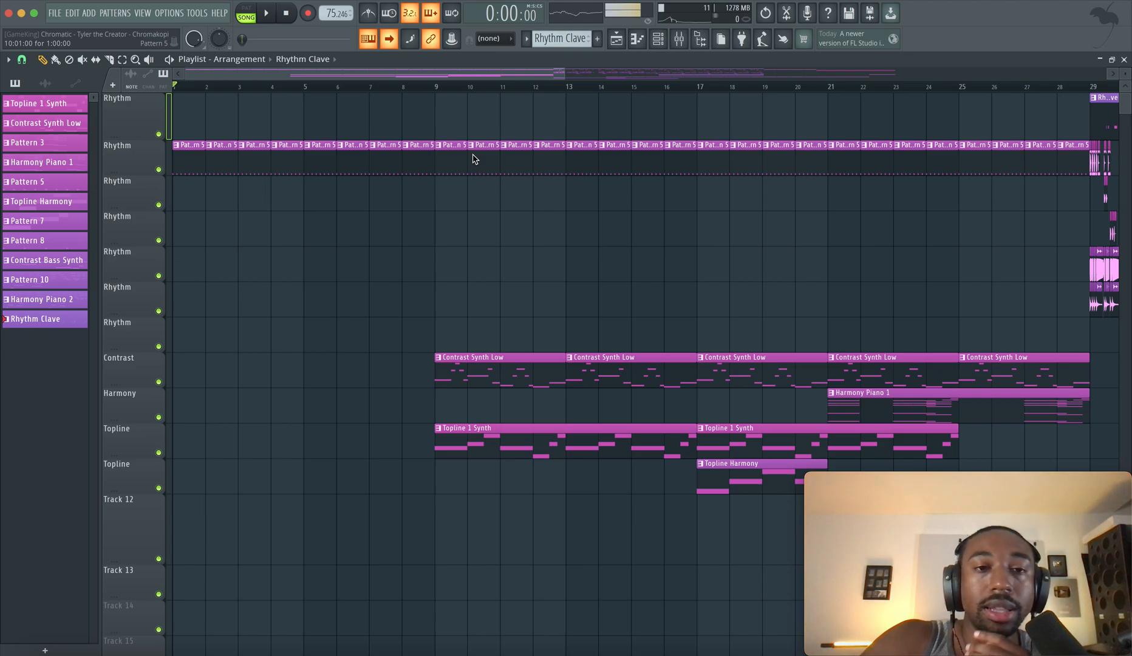
Play the arrangement from the beginning and activate the playlist's Mute tool
{"action": "scroll", "coordinate": [424, 203], "scroll_direction": "down", "scroll_amount": 3}
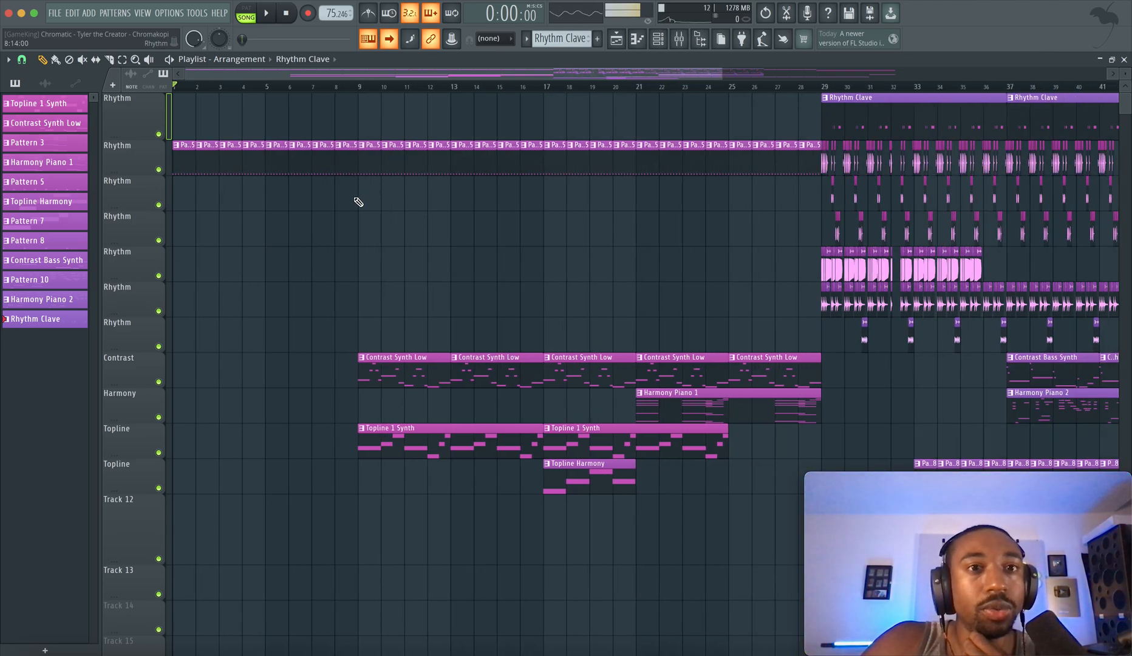
{"action": "scroll", "coordinate": [358, 201], "scroll_direction": "up", "scroll_amount": 2}
{"action": "scroll", "coordinate": [358, 201], "scroll_direction": "up", "scroll_amount": 2}
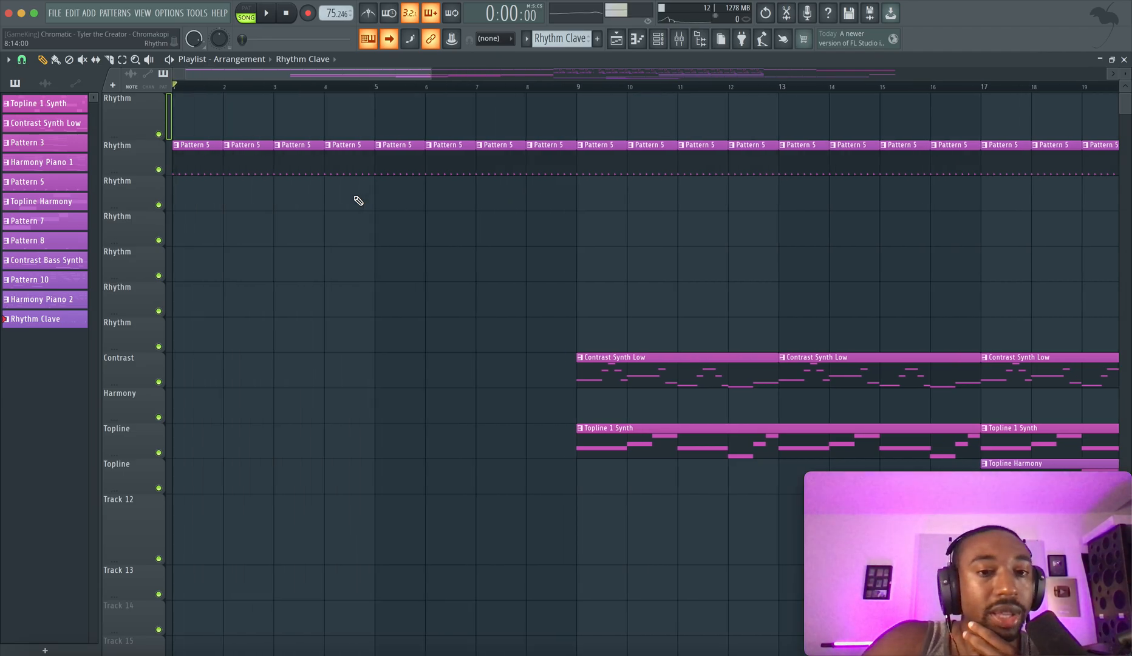
{"action": "scroll", "coordinate": [358, 201], "scroll_direction": "down", "scroll_amount": 1}
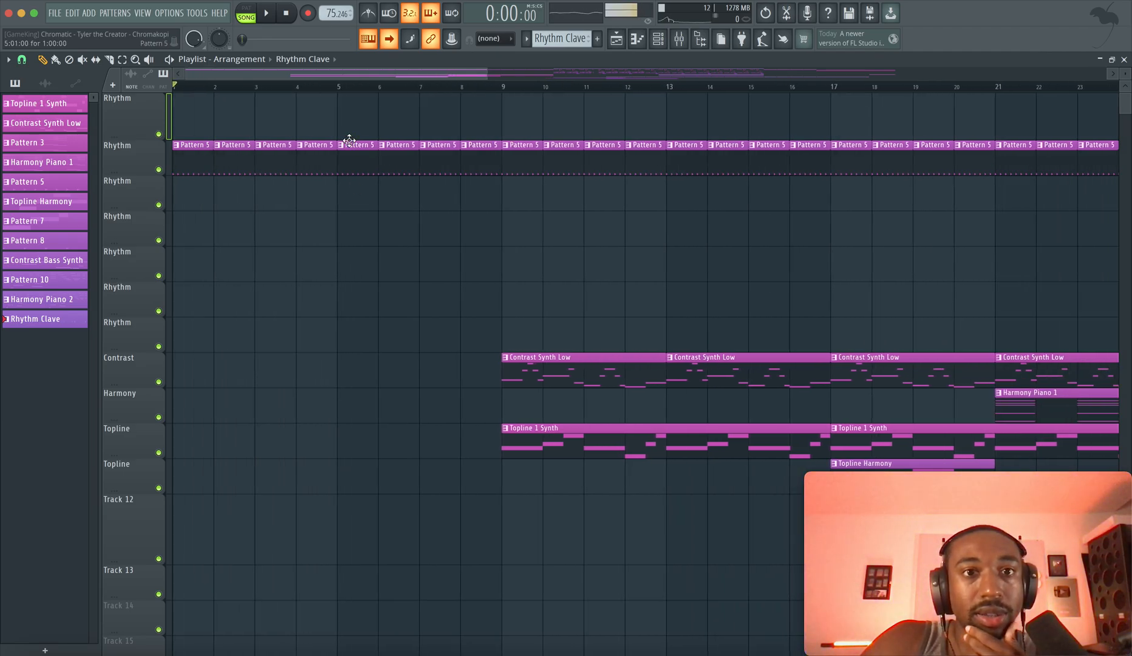
{"action": "key", "text": "space"}
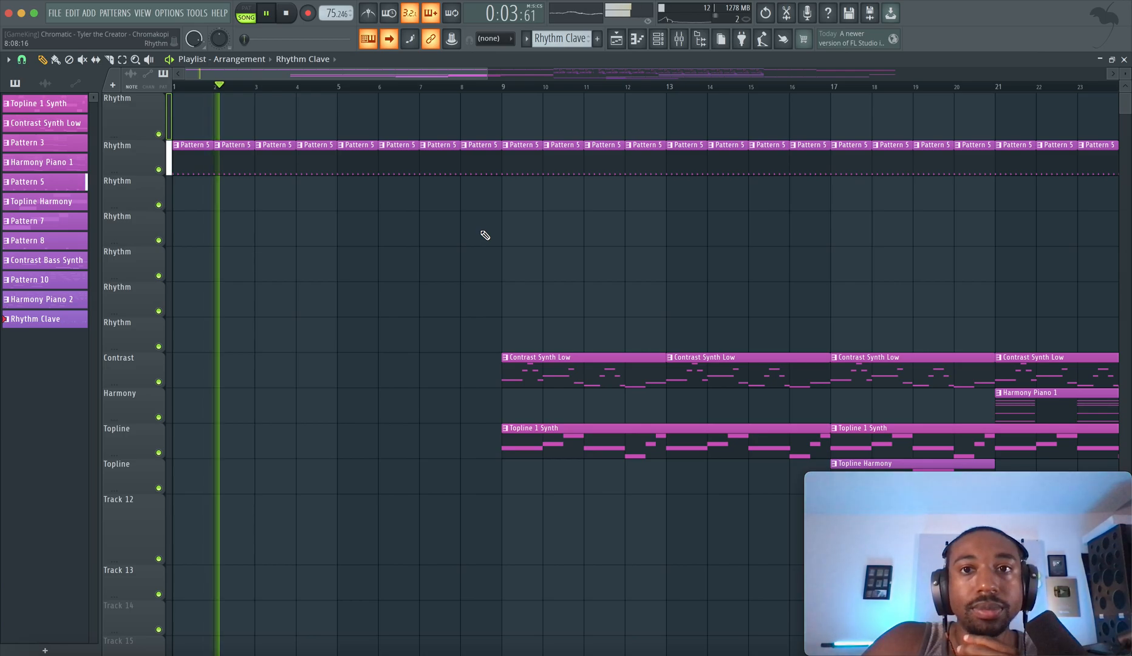
{"action": "scroll", "coordinate": [485, 235], "scroll_direction": "up", "scroll_amount": 2}
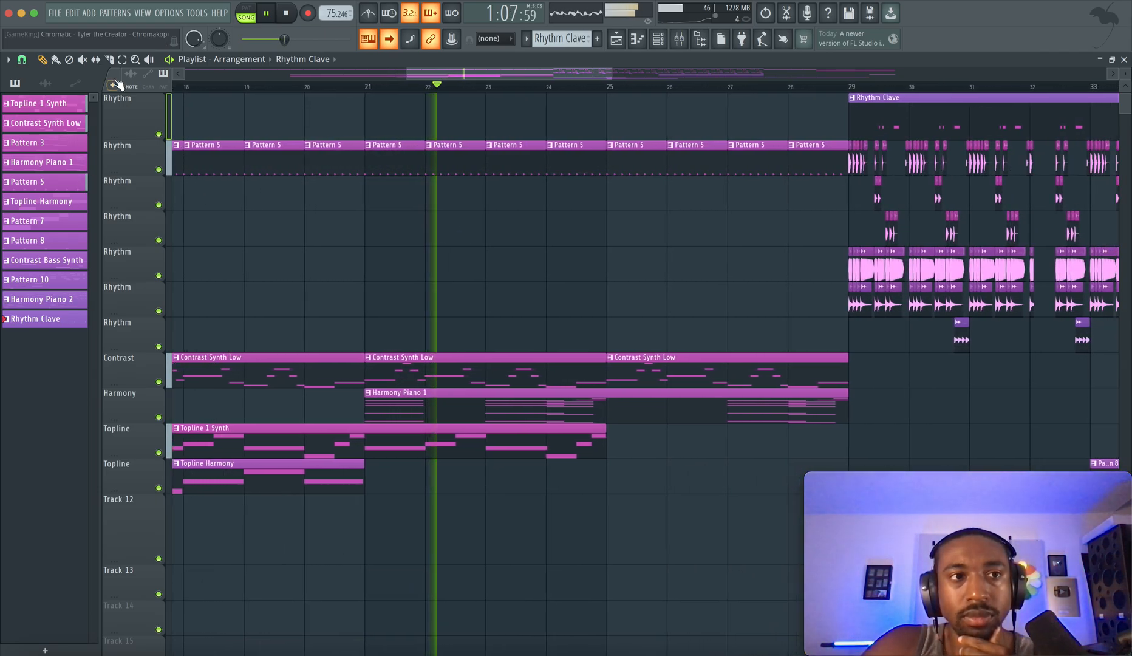
{"action": "left_click", "coordinate": [82, 60]}
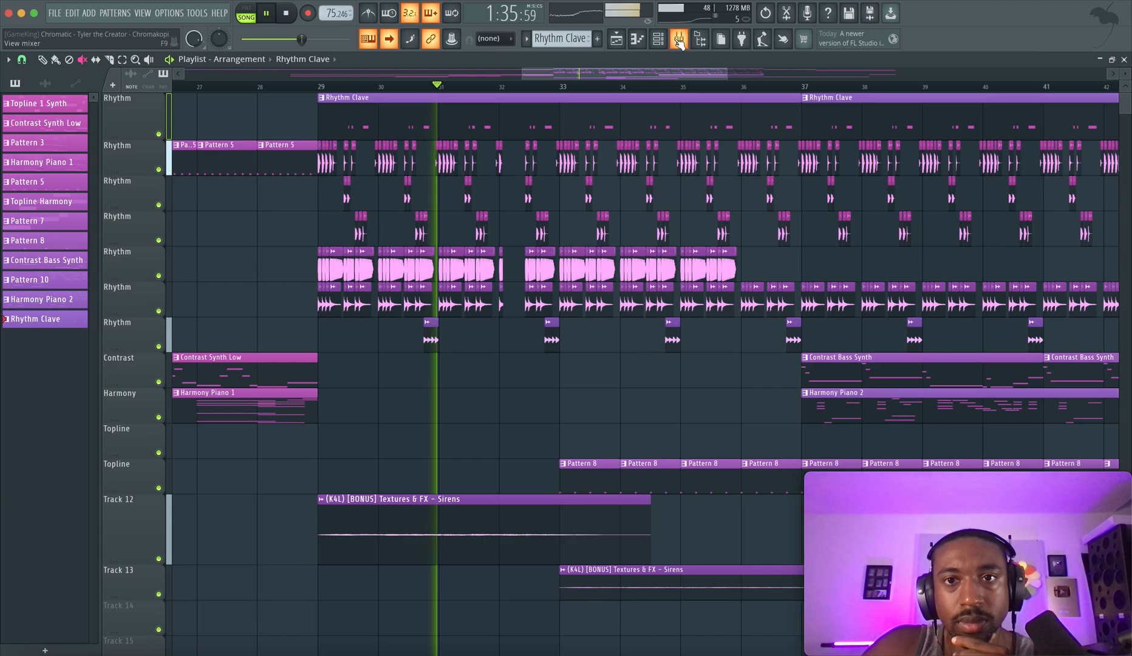
Raise the DRUMS mixer track's volume to 106% (1.4 dB) and return to the playlist
{"action": "left_click", "coordinate": [679, 40]}
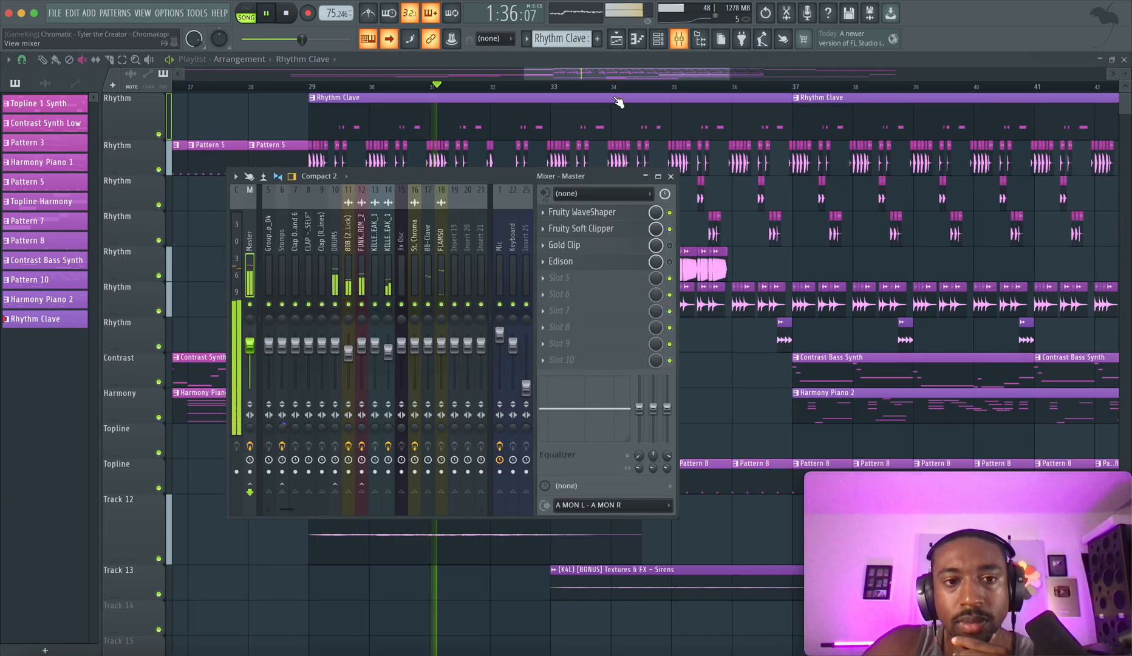
{"action": "right_click", "coordinate": [348, 356]}
{"action": "left_click", "coordinate": [344, 356]}
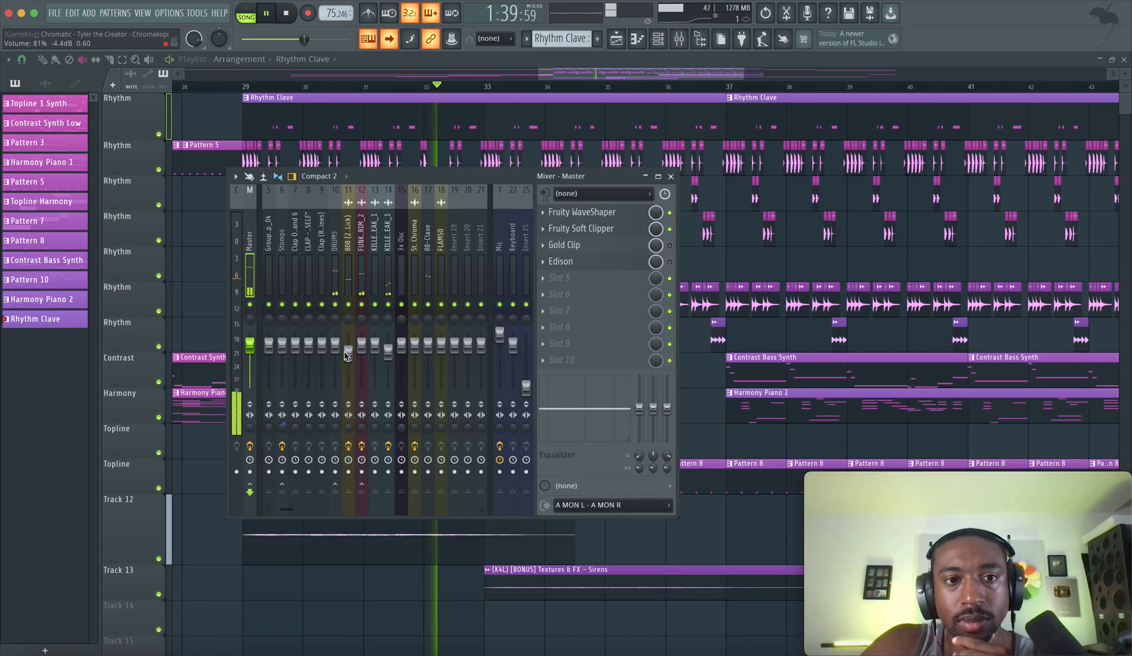
{"action": "left_click", "coordinate": [335, 345]}
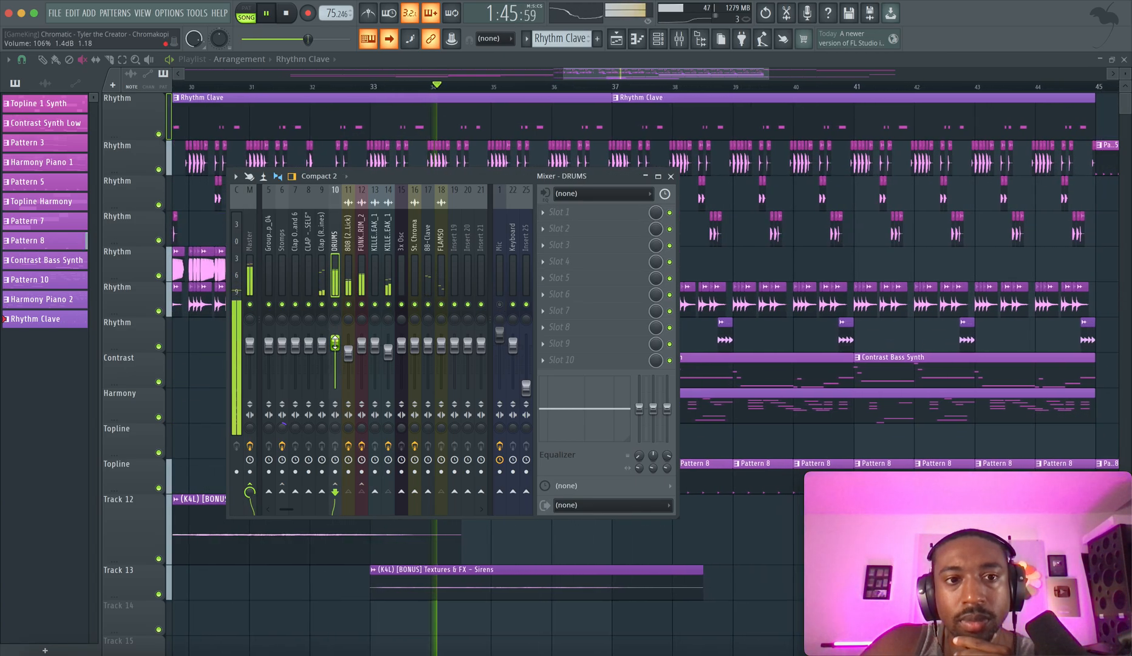
{"action": "left_click", "coordinate": [607, 70]}
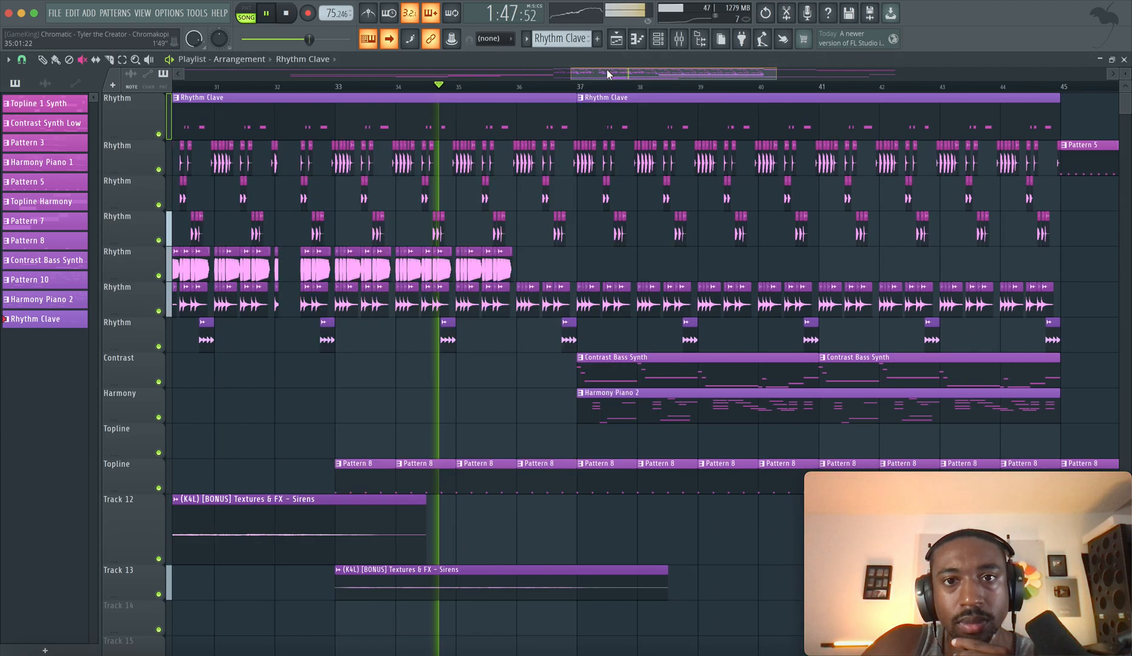
Unmute the Topline 1 Synth clip that starts at bar 49 on the third Rhythm track
{"action": "scroll", "coordinate": [553, 262], "scroll_direction": "down", "scroll_amount": 3}
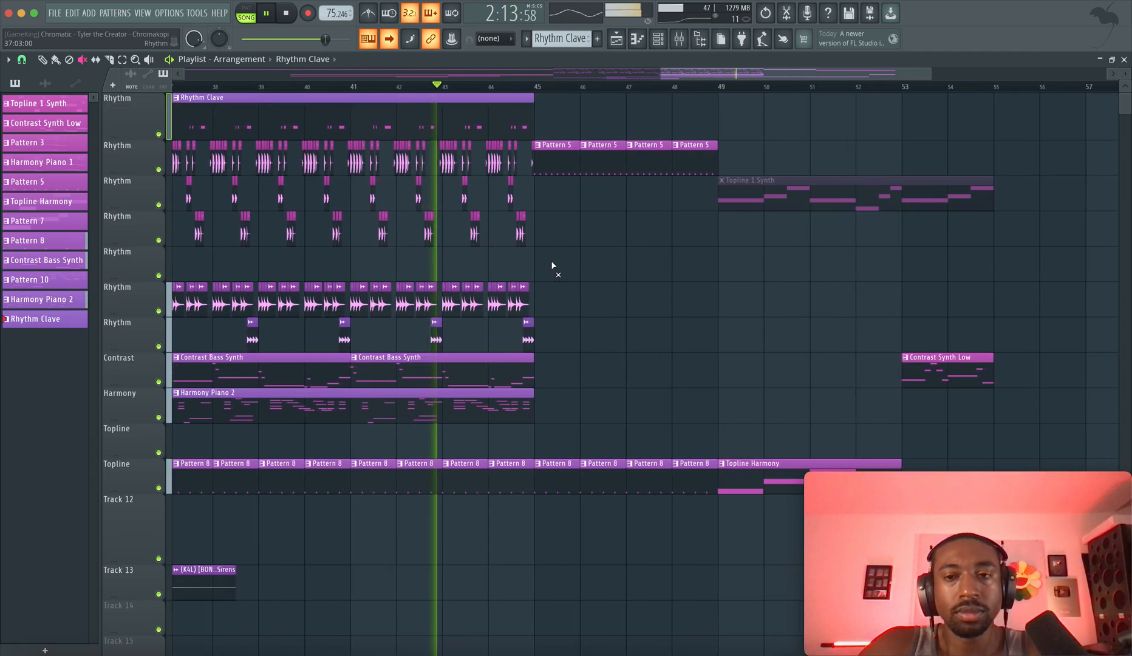
{"action": "left_click", "coordinate": [783, 181]}
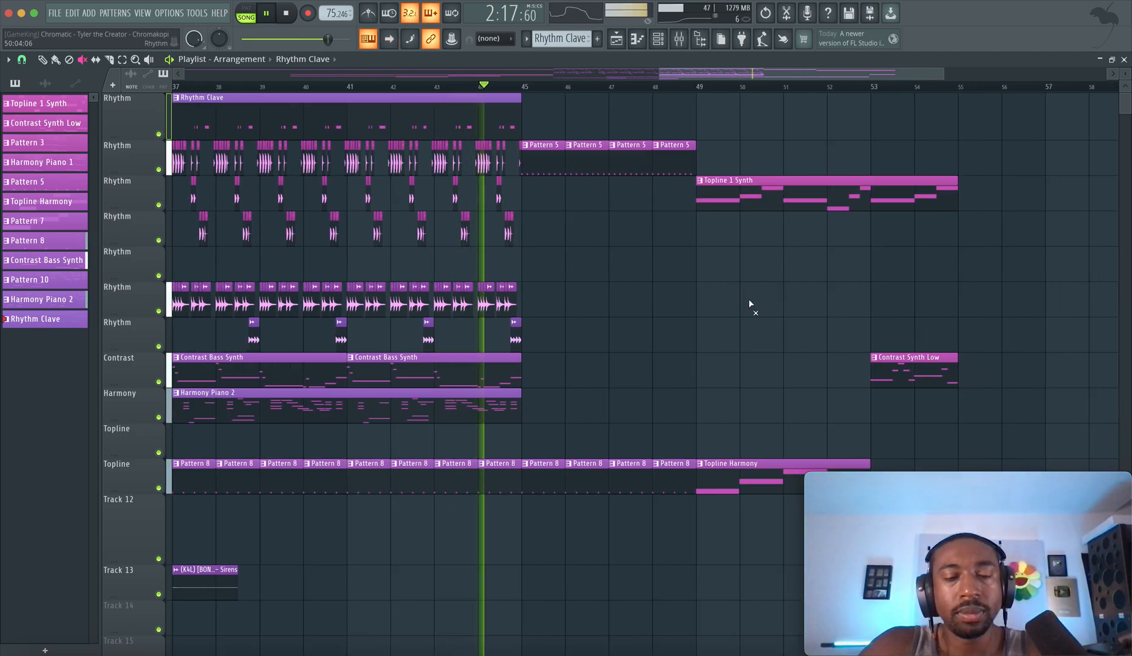
{"action": "scroll", "coordinate": [750, 304], "scroll_direction": "down", "scroll_amount": 2}
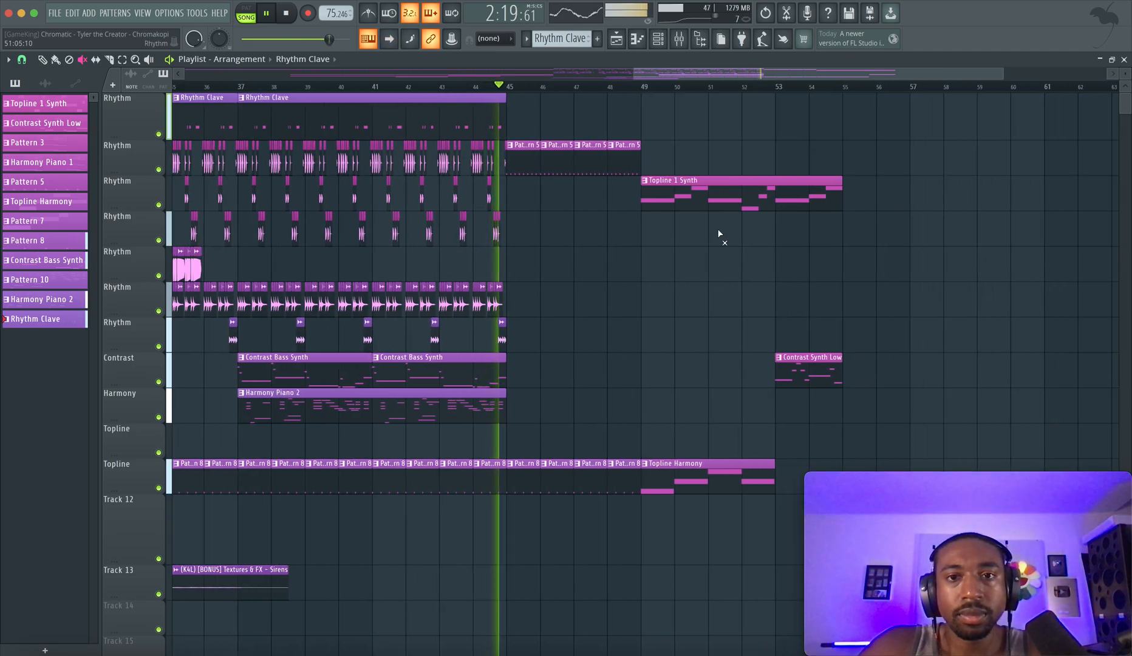
Check the track levels in the mixer, return to the playlist and stop playback
{"action": "left_click", "coordinate": [682, 42]}
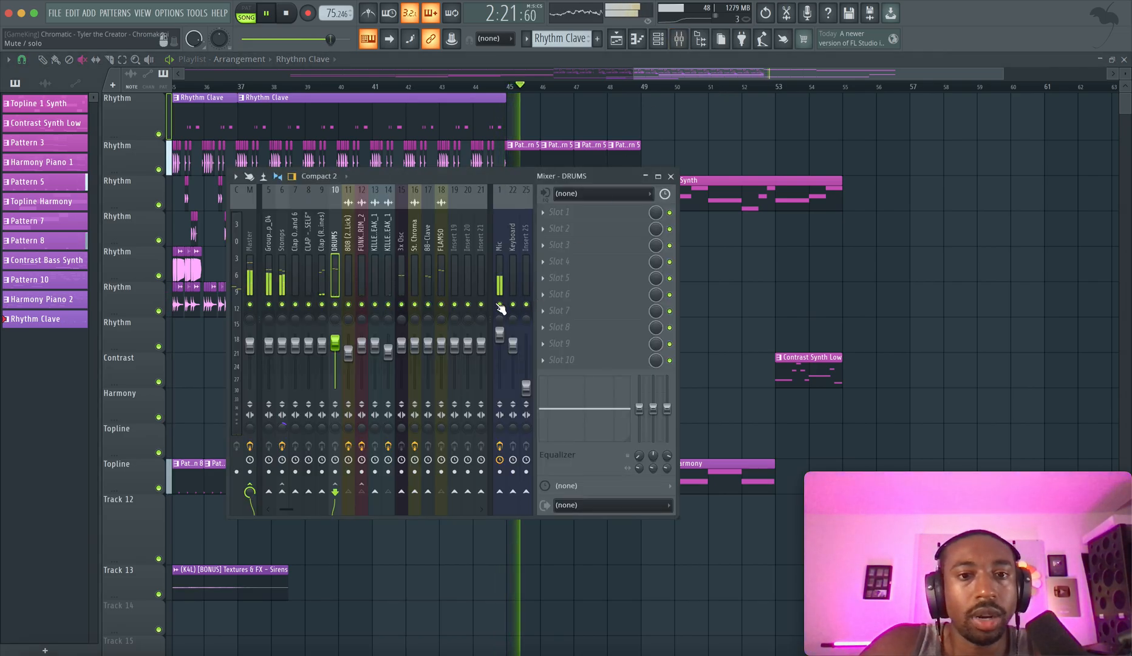
{"action": "left_click", "coordinate": [692, 309]}
{"action": "scroll", "coordinate": [626, 310], "scroll_direction": "down", "scroll_amount": 4}
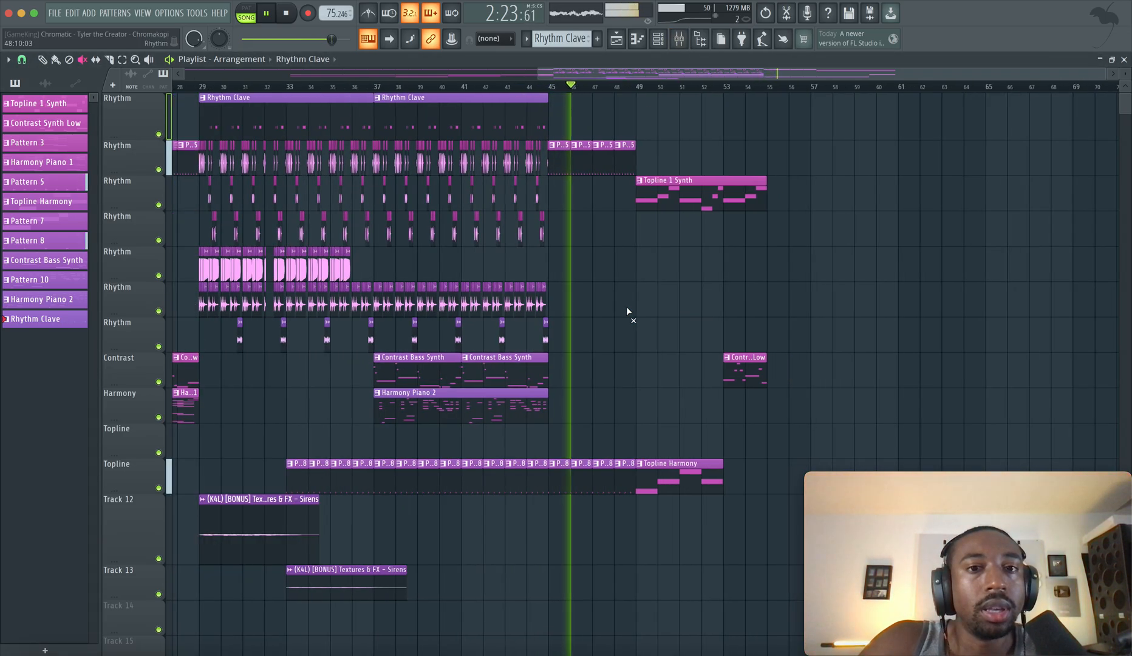
{"action": "key", "text": "ctrl+s"}
{"action": "scroll", "coordinate": [557, 290], "scroll_direction": "right", "scroll_amount": 3}
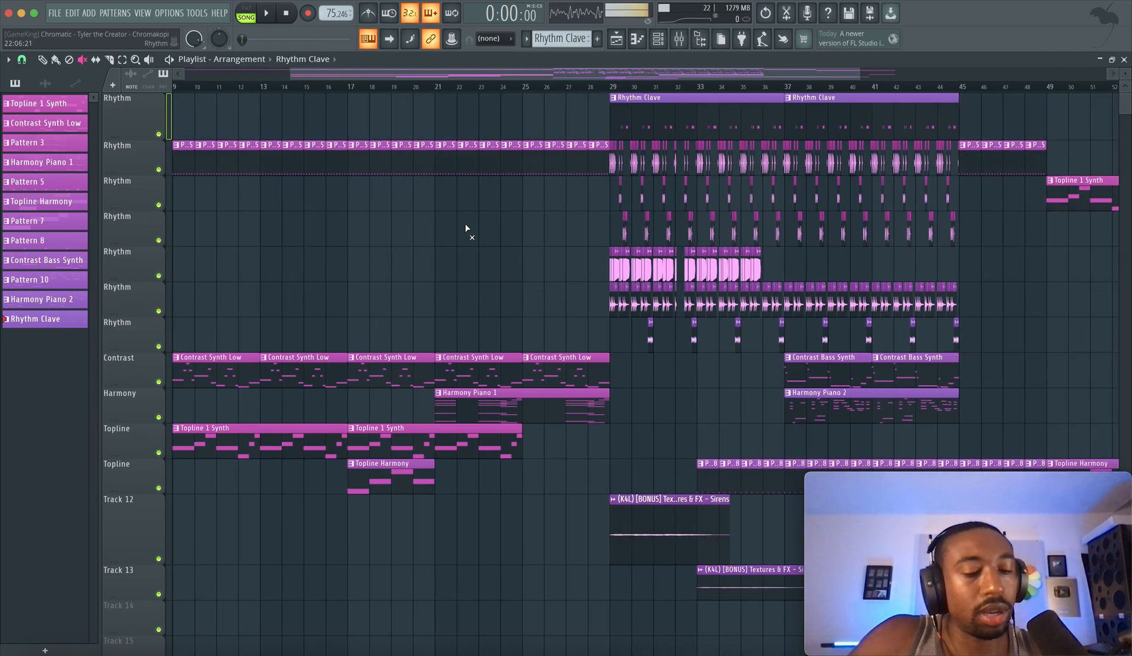
Solo the second Rhythm track, which holds the opening Pattern 5 clips
{"action": "scroll", "coordinate": [466, 225], "scroll_direction": "left", "scroll_amount": 3}
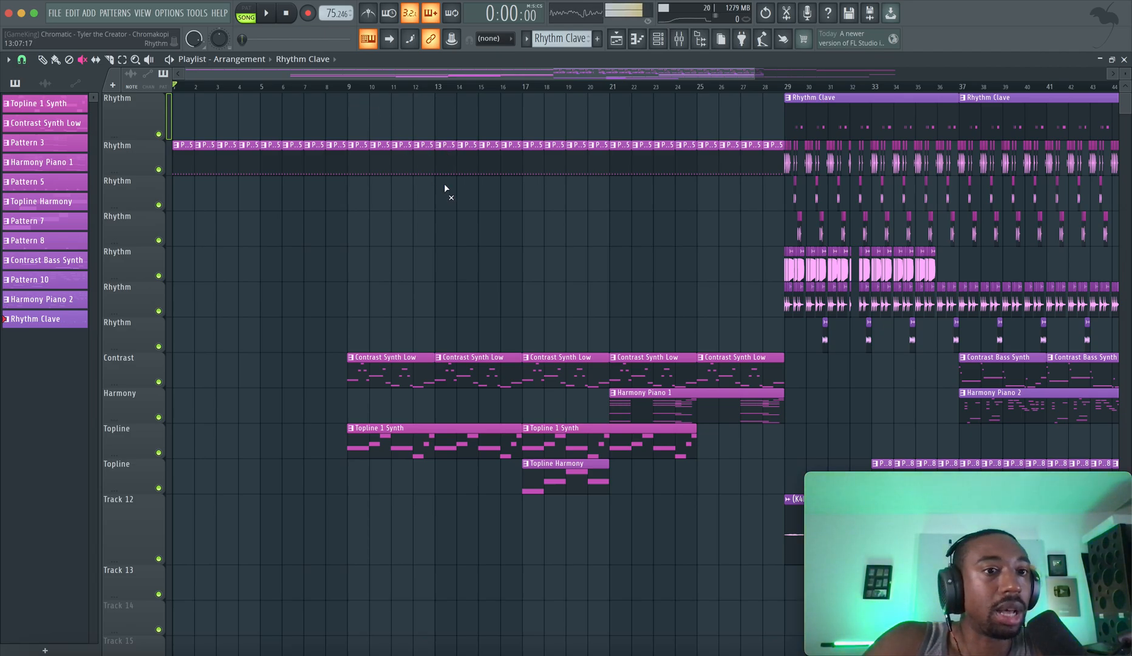
{"action": "scroll", "coordinate": [444, 188], "scroll_direction": "up", "scroll_amount": 4}
{"action": "scroll", "coordinate": [444, 189], "scroll_direction": "down", "scroll_amount": 4}
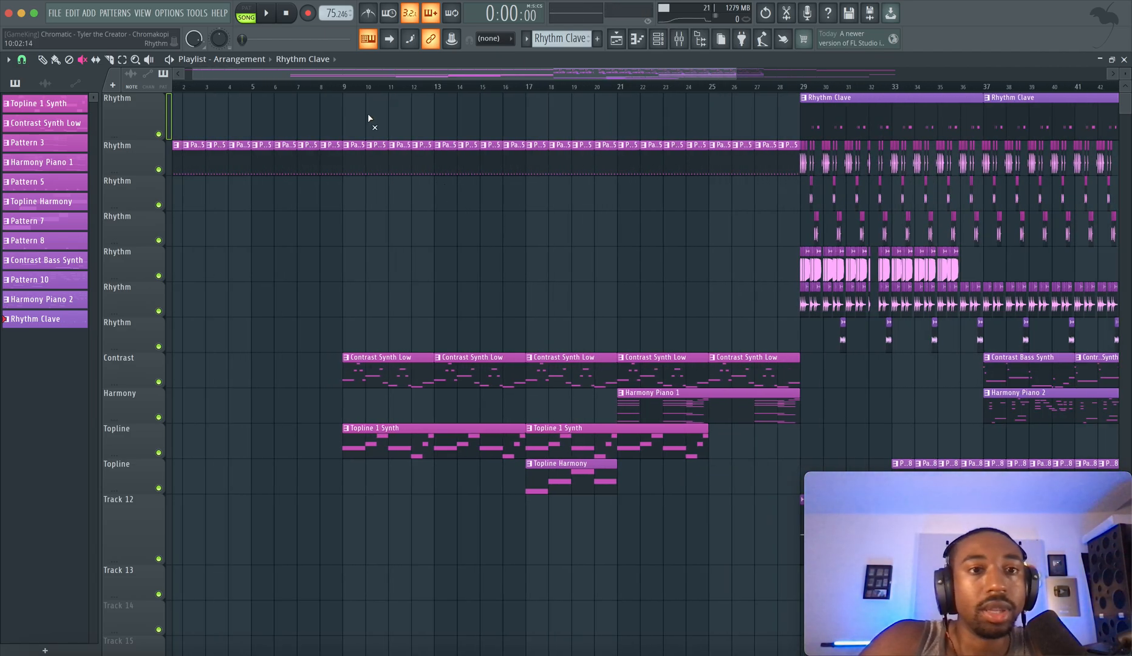
{"action": "right_click", "coordinate": [159, 170]}
{"action": "left_click_drag", "start_coordinate": [294, 73], "coordinate": [286, 75]}
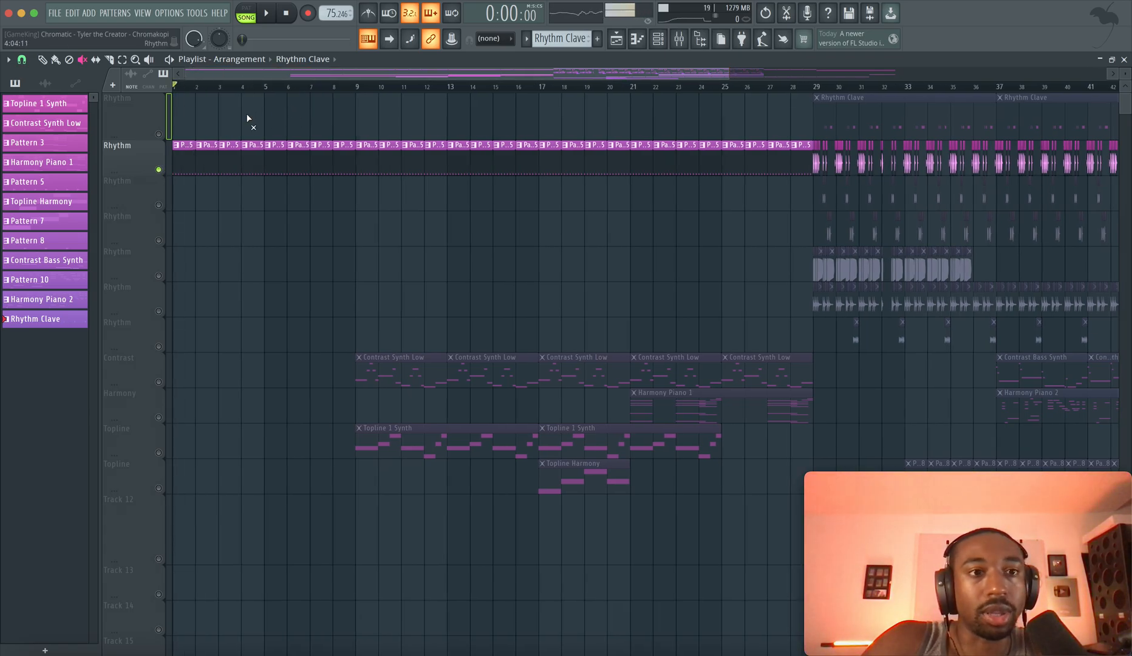
{"action": "scroll", "coordinate": [222, 155], "scroll_direction": "up", "scroll_amount": 3}
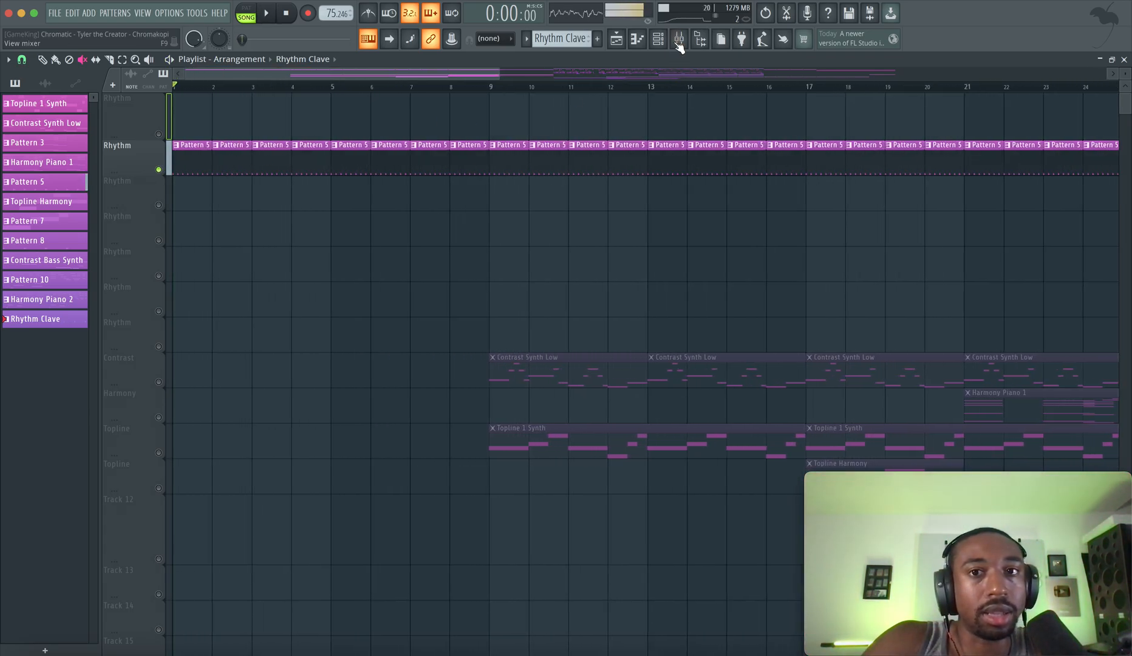
Open Pattern 5 in the channel rack from its clip in the playlist
{"action": "double_click", "coordinate": [185, 154]}
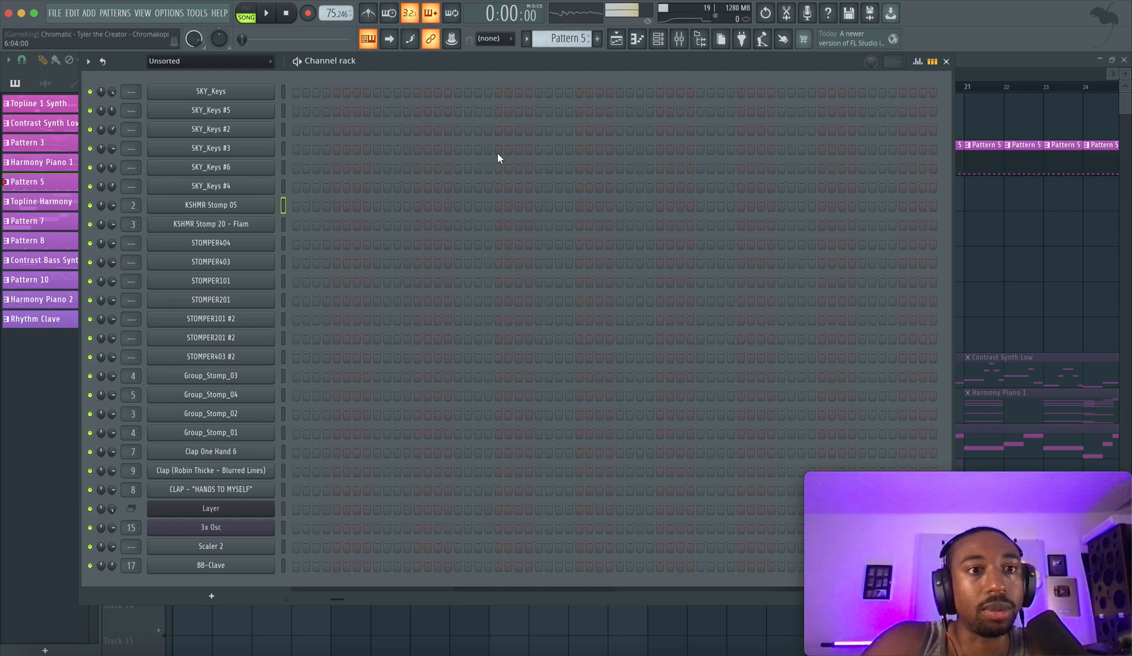
{"action": "mouse_move", "coordinate": [572, 42]}
{"action": "left_mouse_down"}
{"action": "mouse_move", "coordinate": [572, 25]}
{"action": "mouse_move", "coordinate": [573, 50]}
{"action": "left_mouse_up"}
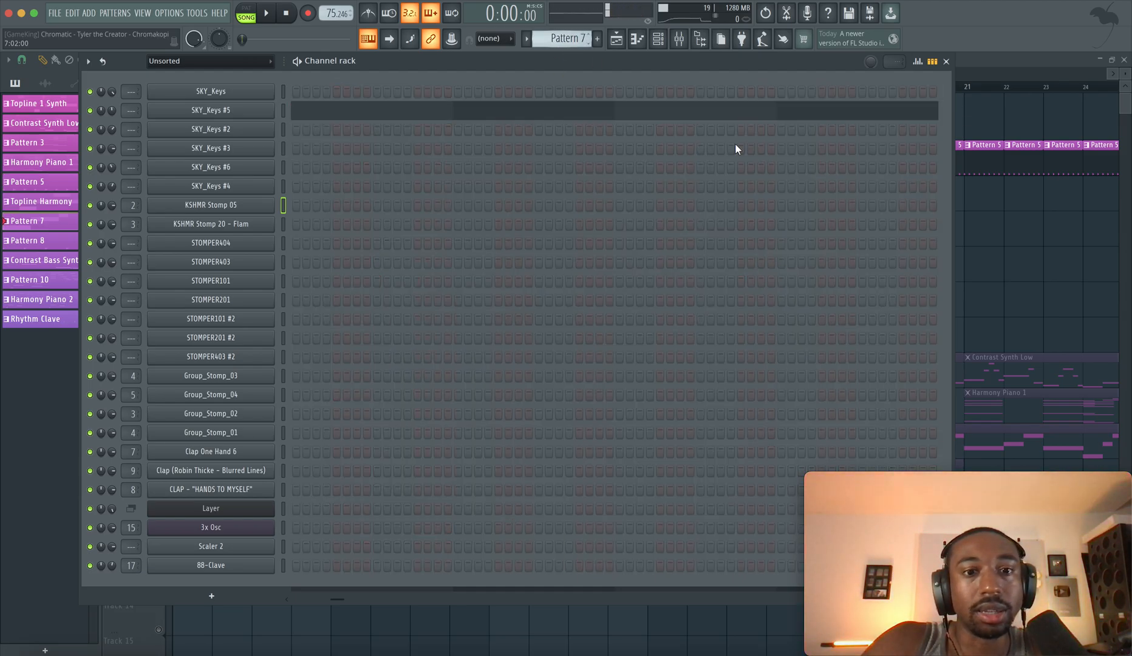
{"action": "left_click", "coordinate": [973, 232]}
{"action": "double_click", "coordinate": [205, 160]}
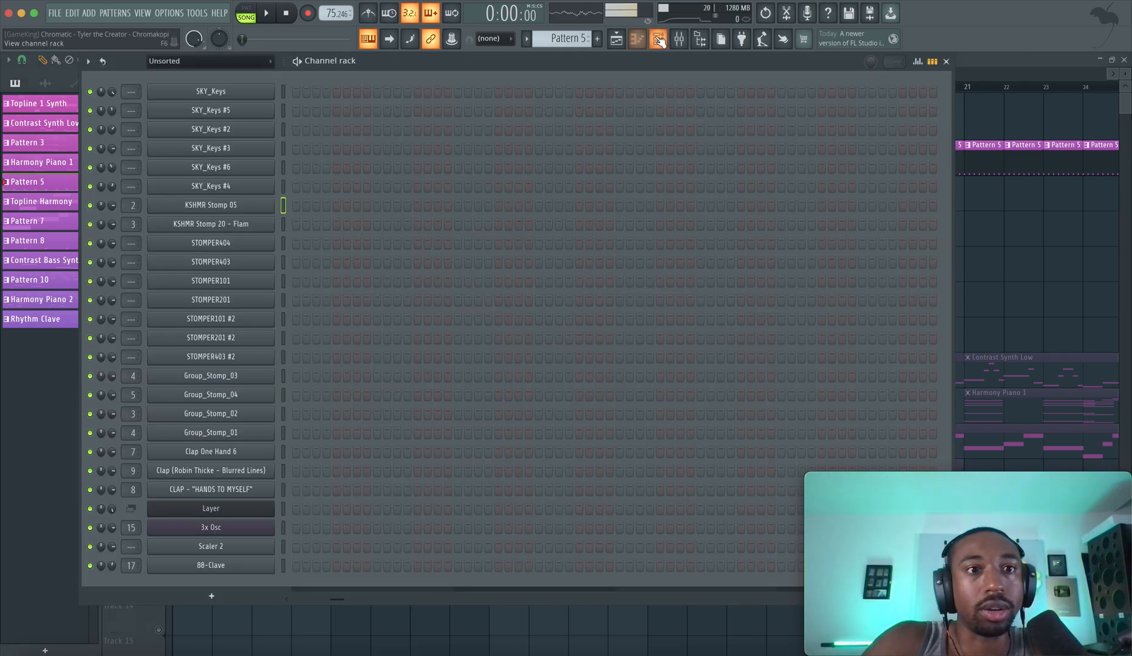
Set the channel rack's group filter to All and look through the full channel list
{"action": "left_click", "coordinate": [189, 91]}
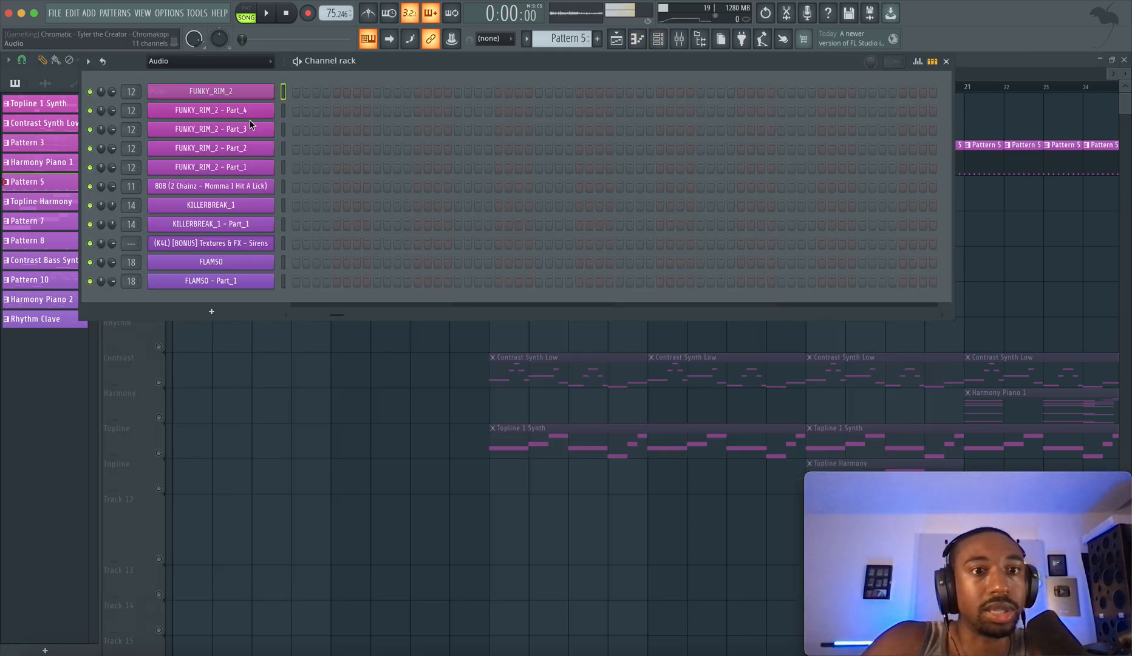
{"action": "left_click", "coordinate": [192, 61]}
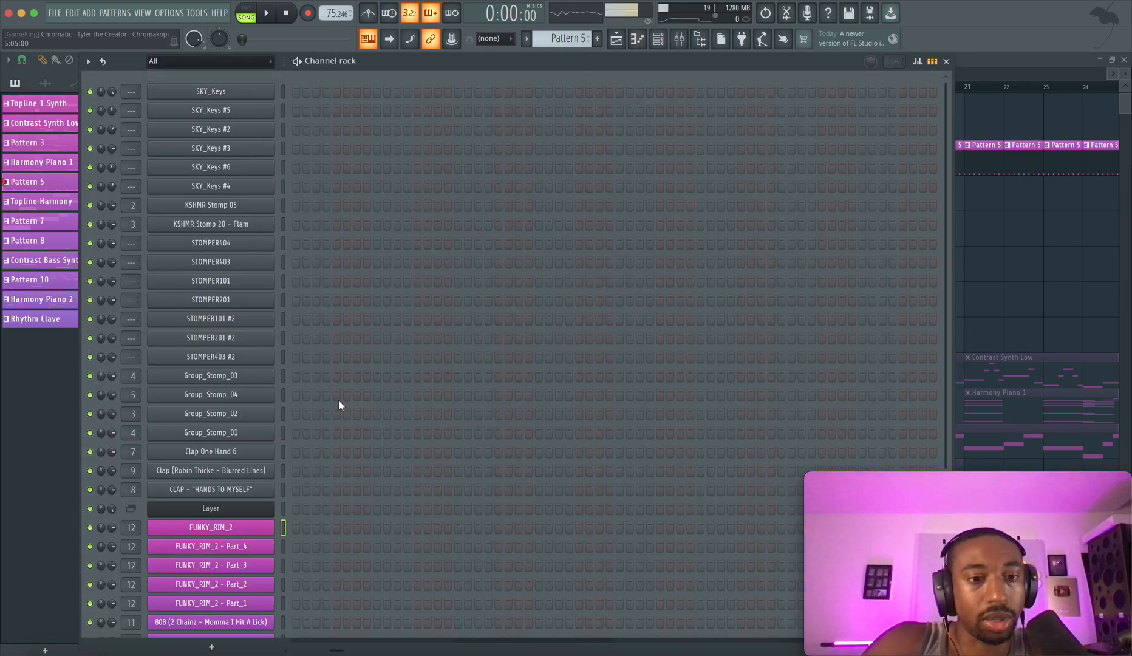
{"action": "scroll", "coordinate": [338, 401], "scroll_direction": "down", "scroll_amount": 3}
{"action": "scroll", "coordinate": [338, 401], "scroll_direction": "up", "scroll_amount": 3}
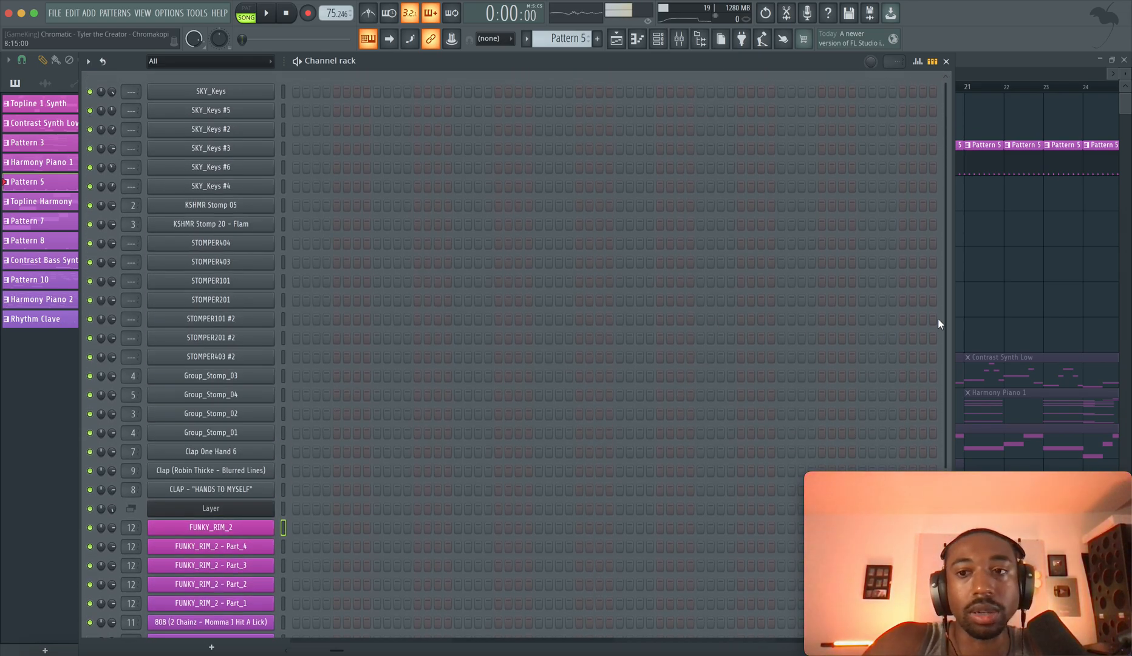
Audition the KSHMR Stomp 05, KSHMR Stomp 20 - Flam and Group_Stomp 01 to 04 channels in the channel rack
{"action": "key", "text": "F6"}
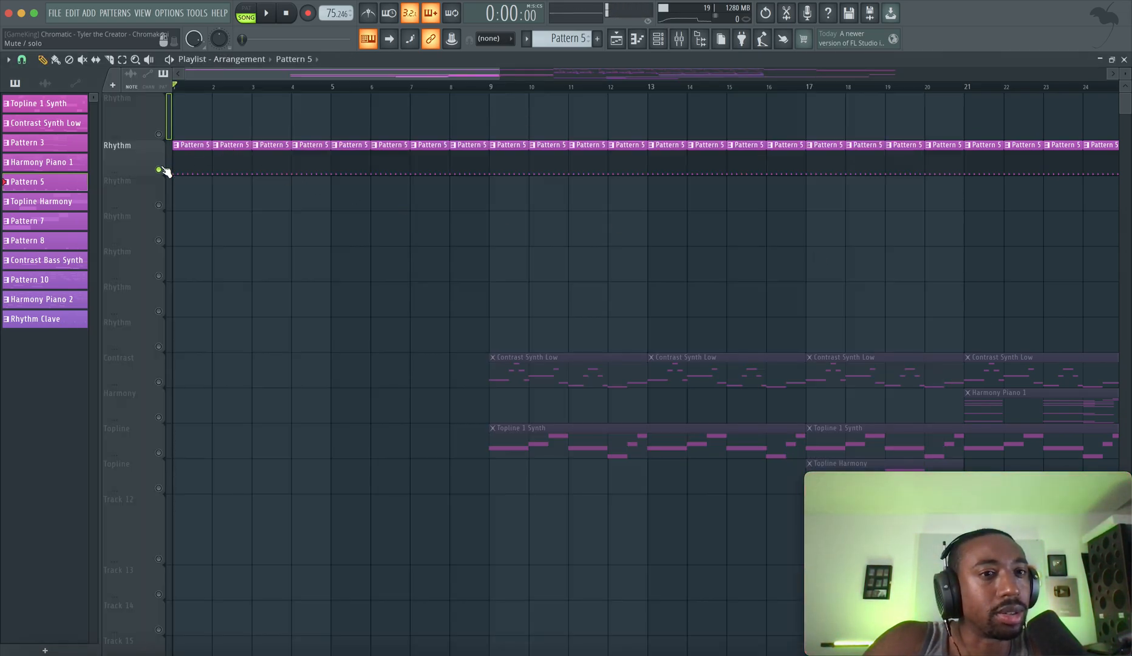
{"action": "key", "text": "F6"}
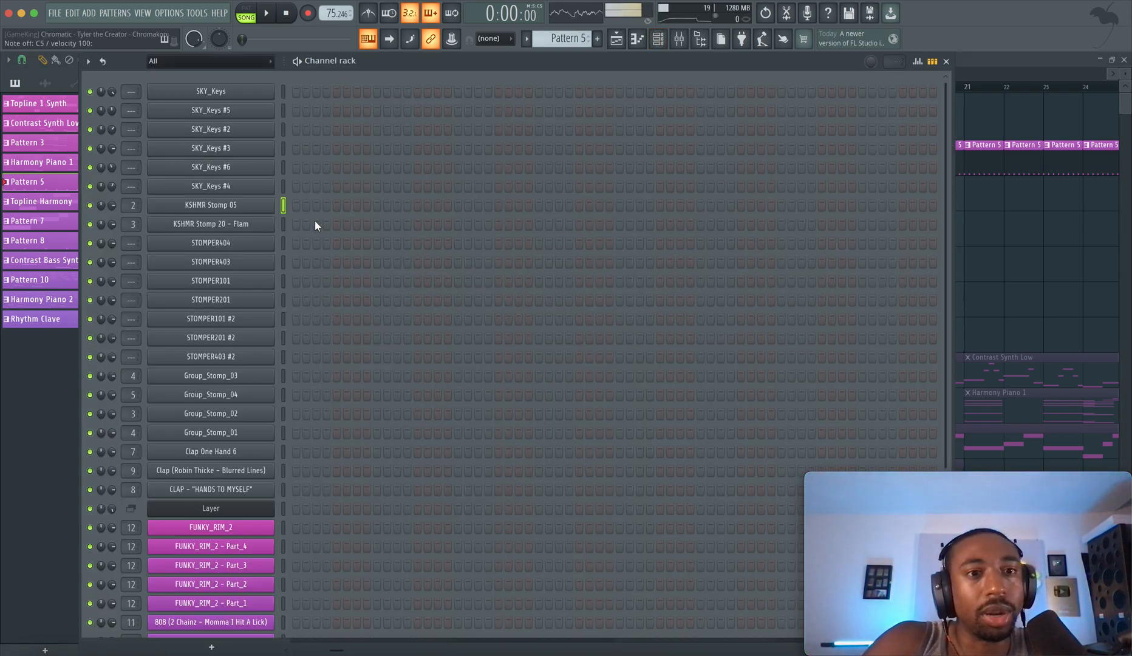
{"action": "left_click", "coordinate": [284, 204]}
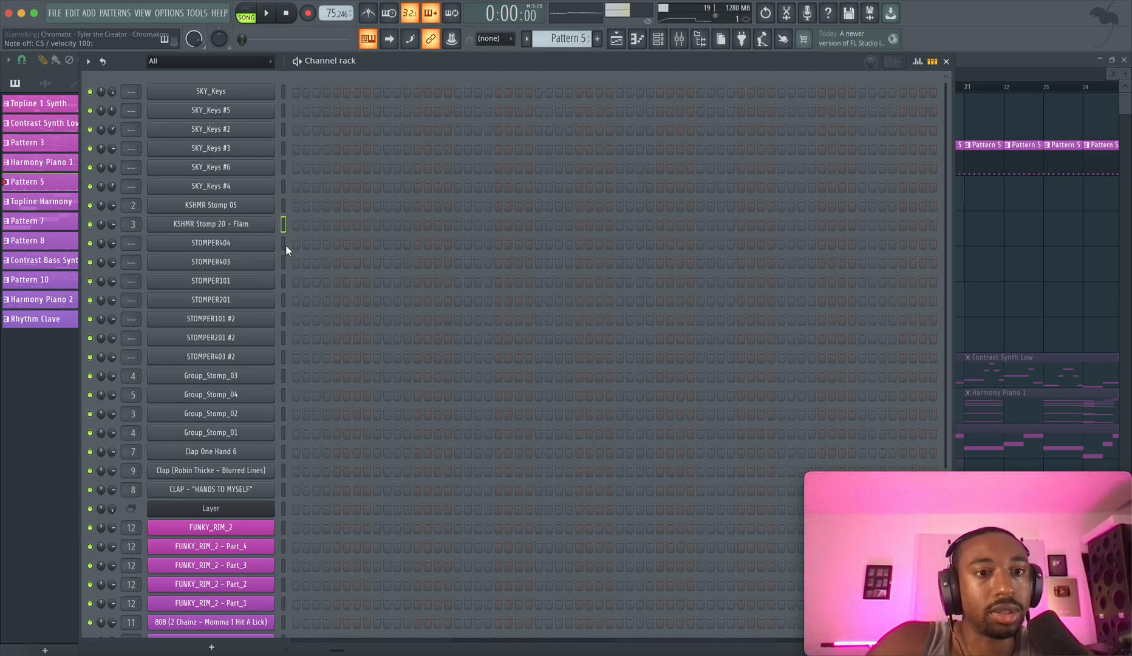
{"action": "left_click", "coordinate": [284, 375]}
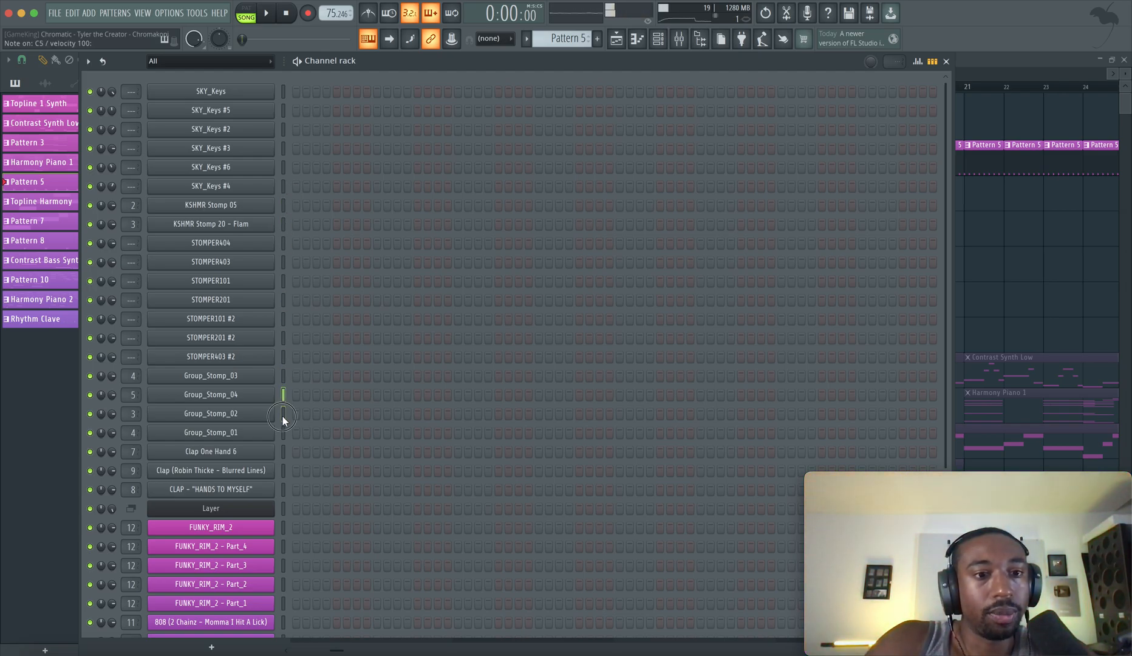
{"action": "left_click", "coordinate": [284, 432]}
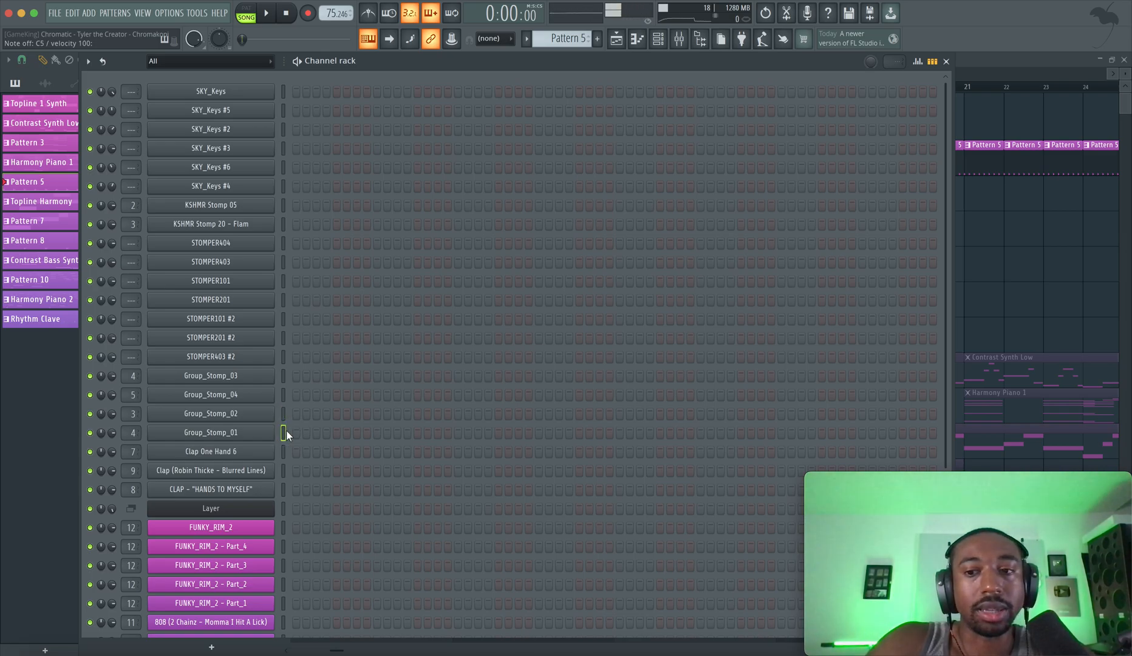
{"action": "left_click", "coordinate": [284, 398]}
{"action": "left_click", "coordinate": [283, 379]}
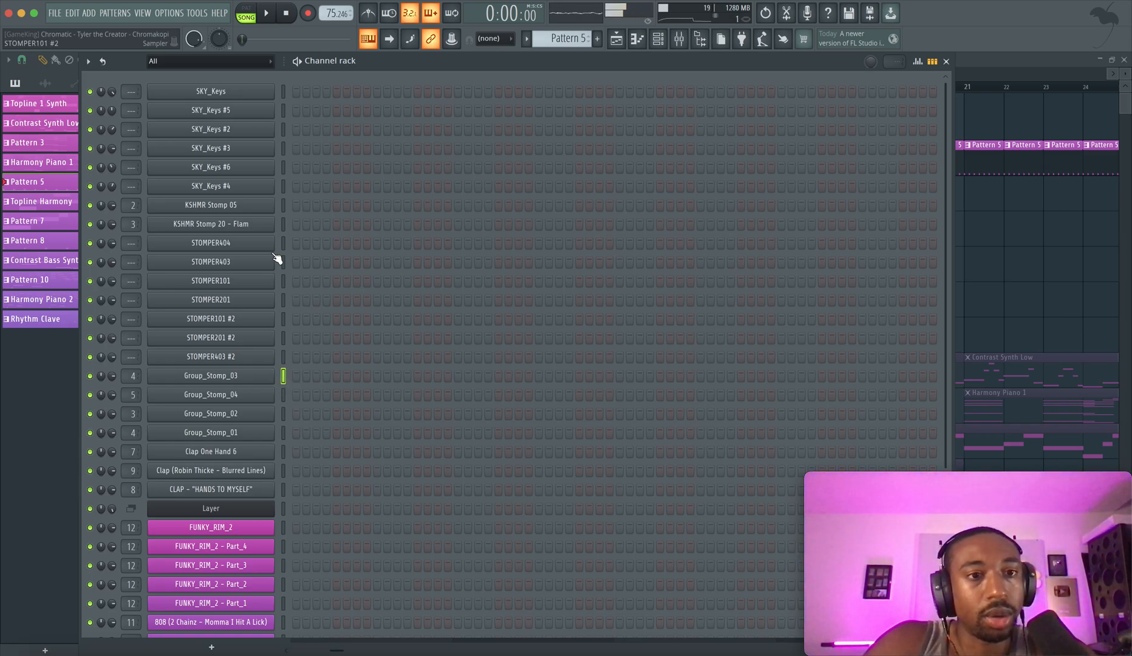
{"action": "left_click", "coordinate": [281, 206]}
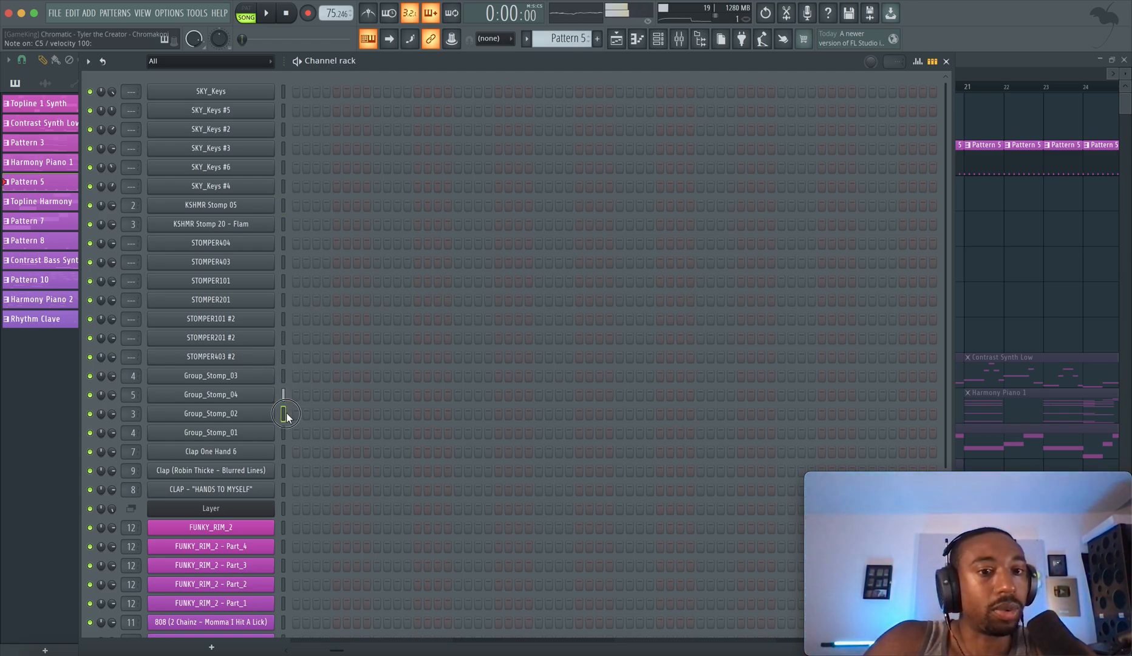
Go back to the playlist and reopen Pattern 5 from its second clip to examine its channels
{"action": "left_click", "coordinate": [968, 244]}
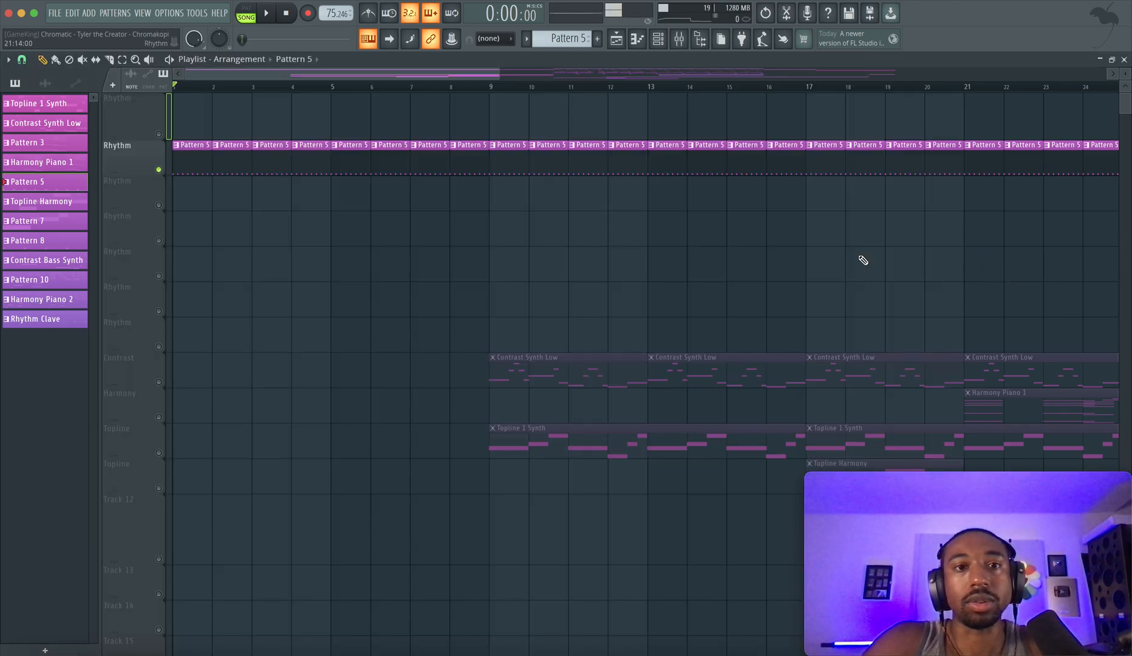
{"action": "double_click", "coordinate": [232, 152]}
{"action": "scroll", "coordinate": [896, 201], "scroll_direction": "down", "scroll_amount": 3}
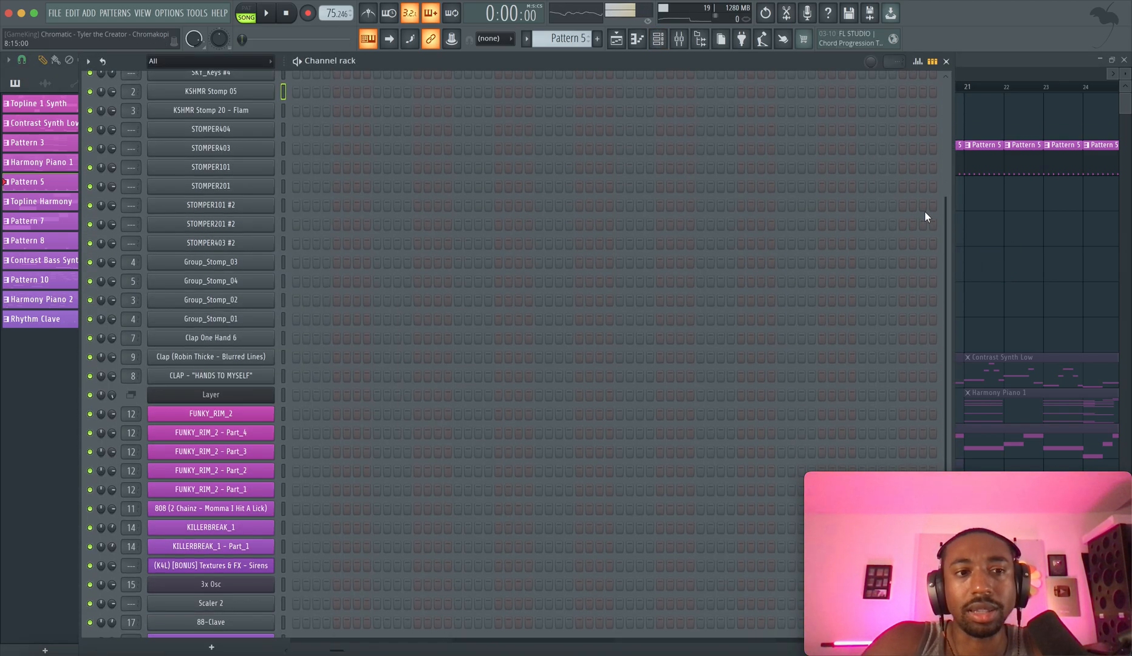
Return to the playlist, unsolo the Rhythm track and solo the Contrast track with the Contrast Synth Low clips
{"action": "scroll", "coordinate": [911, 234], "scroll_direction": "down", "scroll_amount": 2}
{"action": "left_click", "coordinate": [1016, 245]}
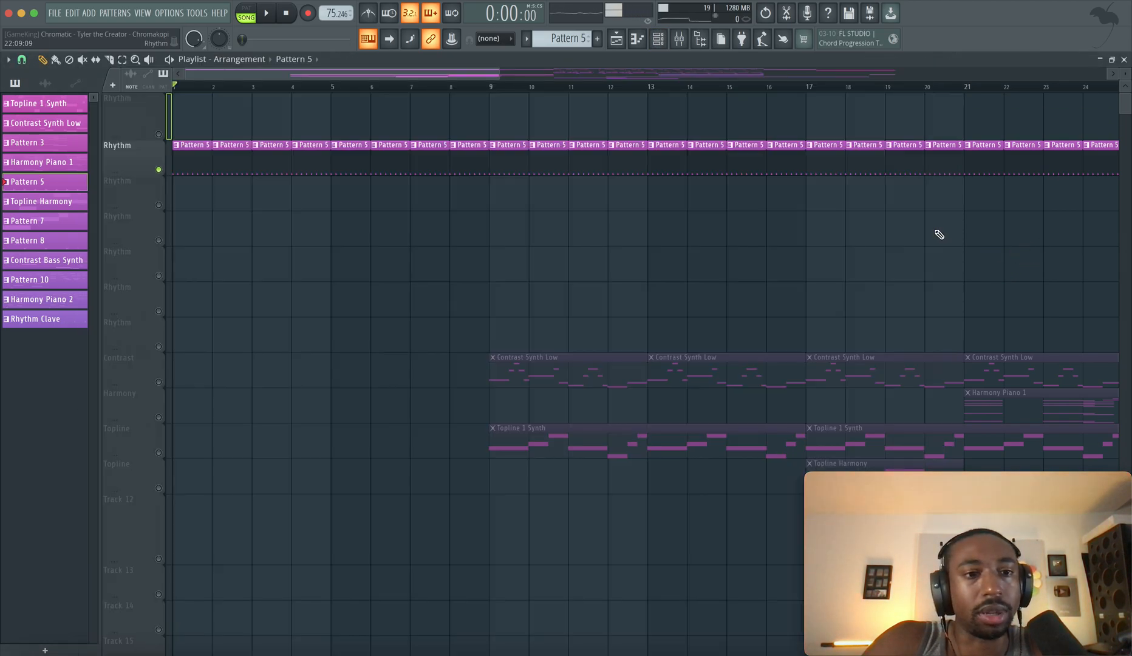
{"action": "right_click", "coordinate": [159, 205]}
{"action": "right_click", "coordinate": [159, 206]}
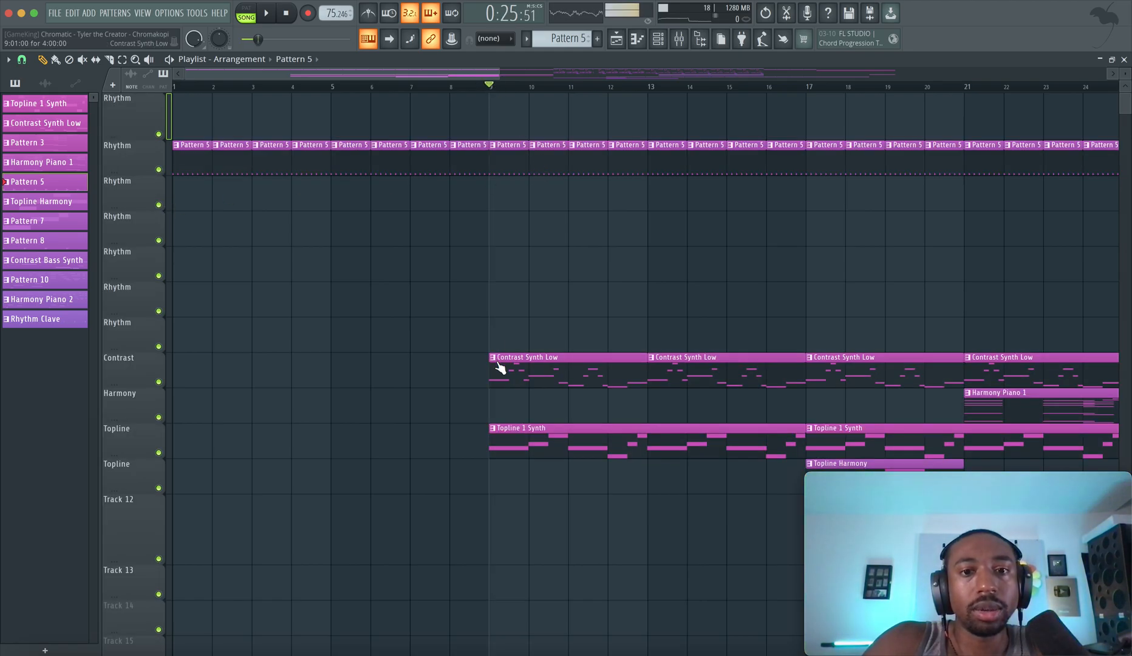
{"action": "right_click", "coordinate": [163, 381]}
{"action": "scroll", "coordinate": [474, 347], "scroll_direction": "right", "scroll_amount": 3}
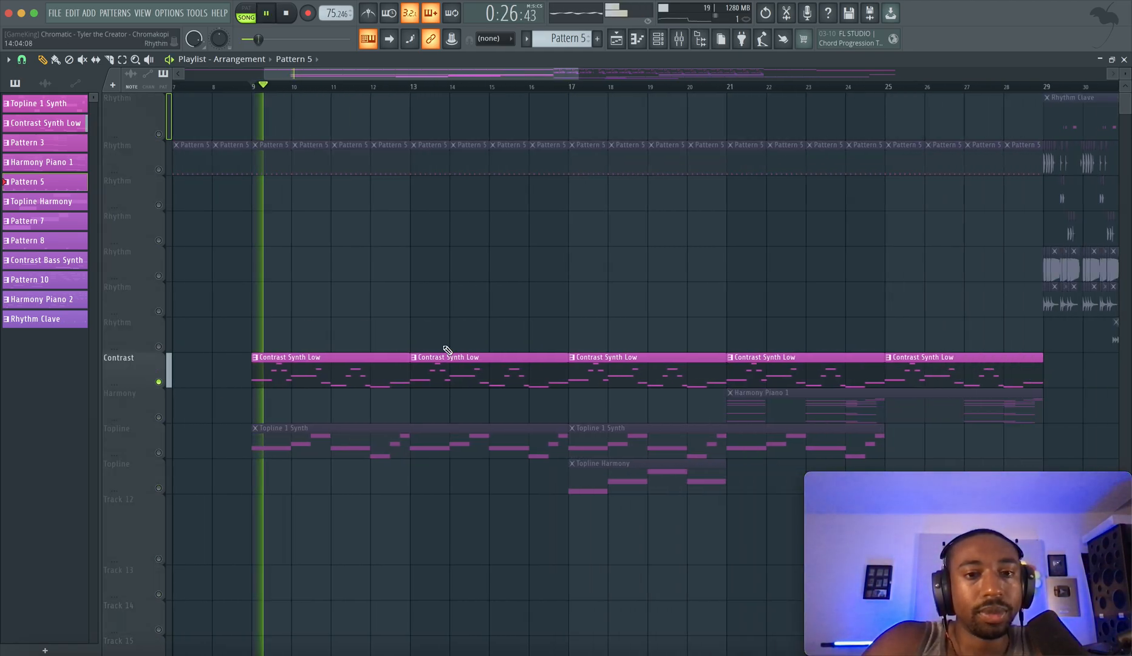
Open the Contrast Synth Low pattern in the channel rack and view the S.K.Y. Keys instrument on the SKY_Keys #2 channel
{"action": "double_click", "coordinate": [371, 365]}
{"action": "left_click", "coordinate": [656, 39]}
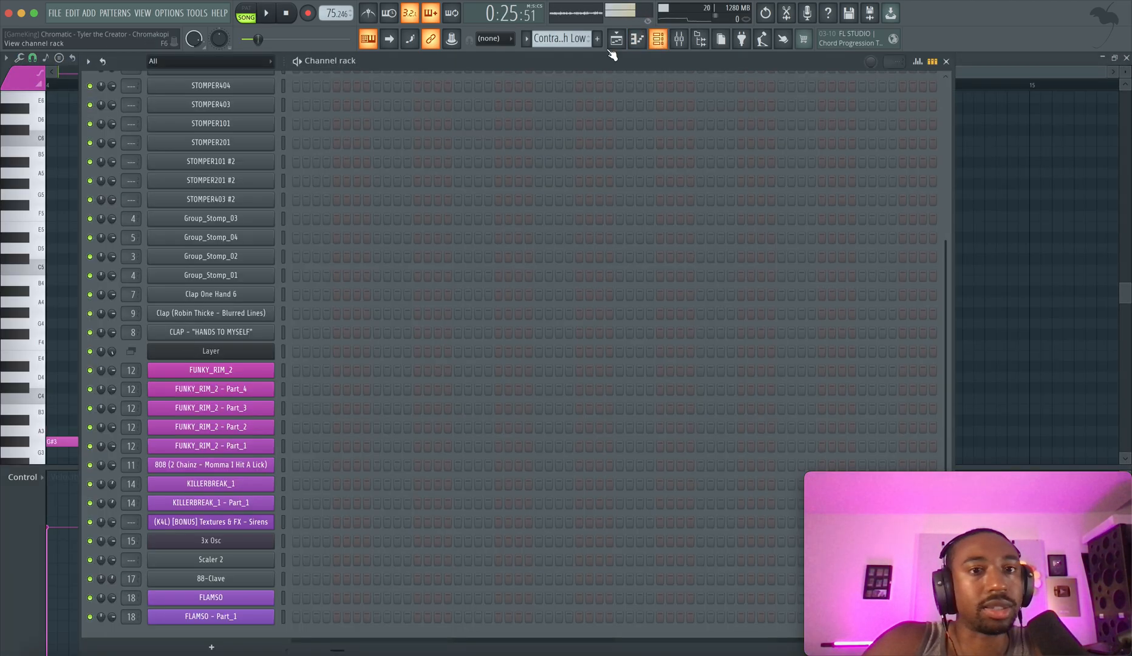
{"action": "scroll", "coordinate": [318, 244], "scroll_direction": "up", "scroll_amount": 5}
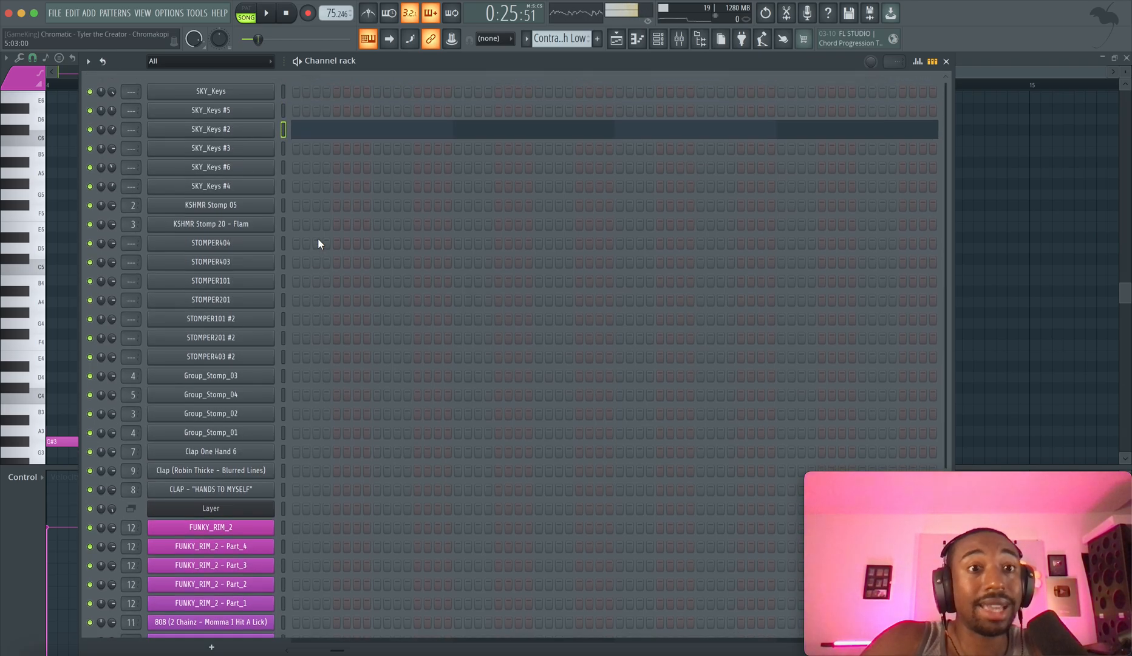
{"action": "left_click", "coordinate": [253, 135]}
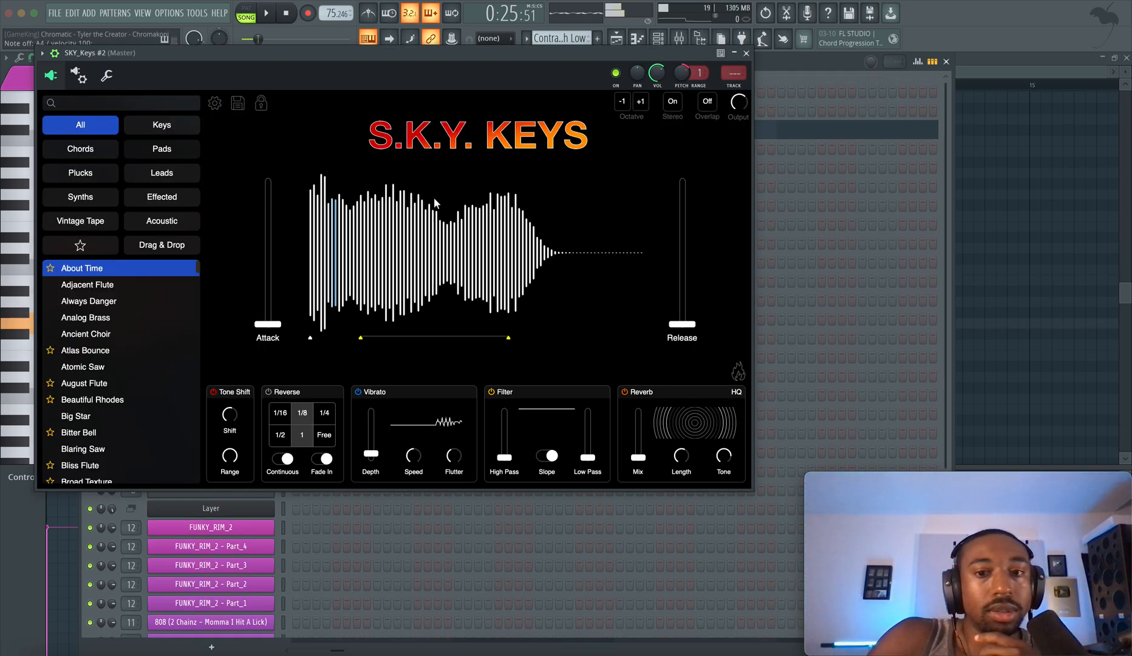
{"action": "left_click", "coordinate": [746, 53]}
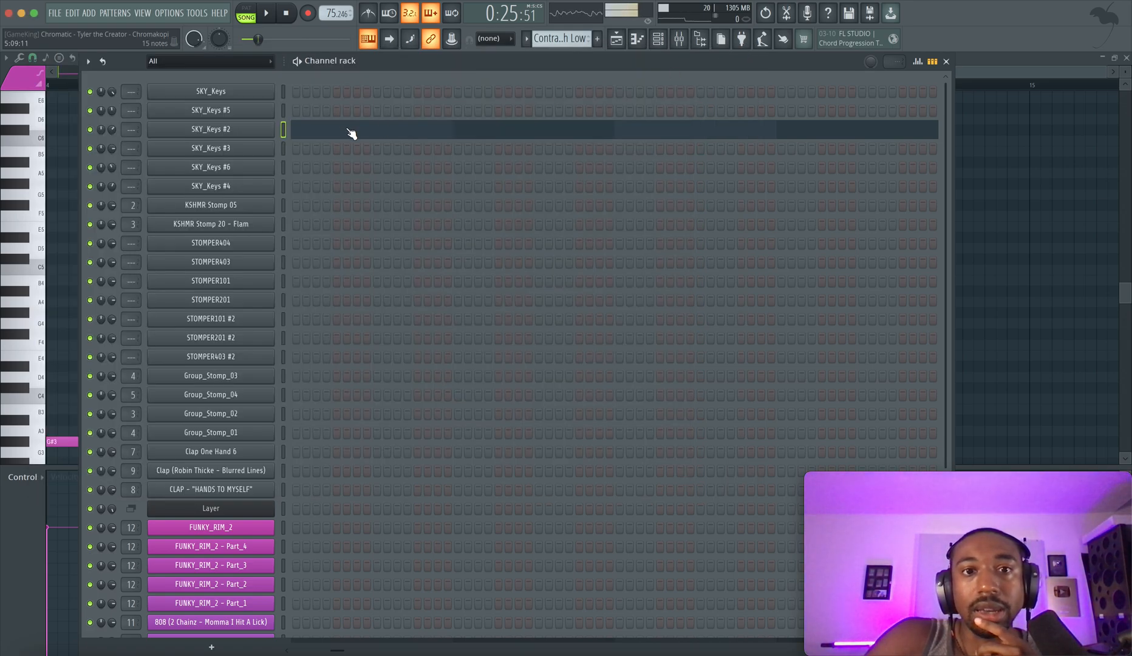
Open the SKY_Keys #2 notes in the piano roll and enlarge the view of the four-bar melody
{"action": "left_click", "coordinate": [348, 132]}
{"action": "scroll", "coordinate": [330, 239], "scroll_direction": "down", "scroll_amount": 3}
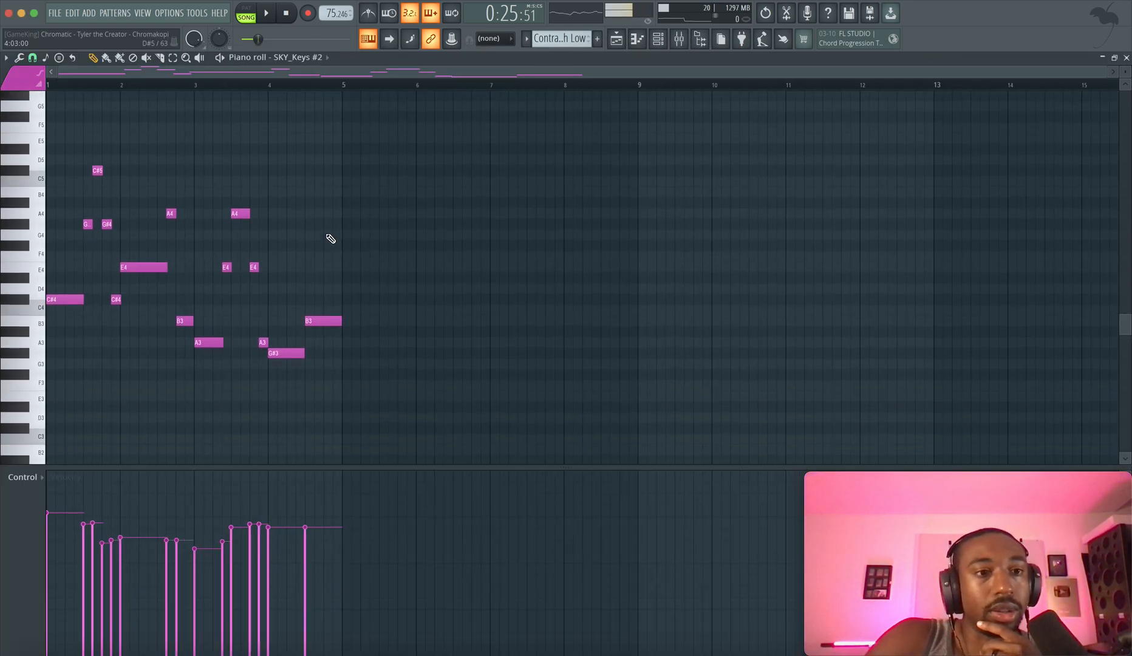
{"action": "scroll", "coordinate": [330, 238], "scroll_direction": "up", "scroll_amount": 2}
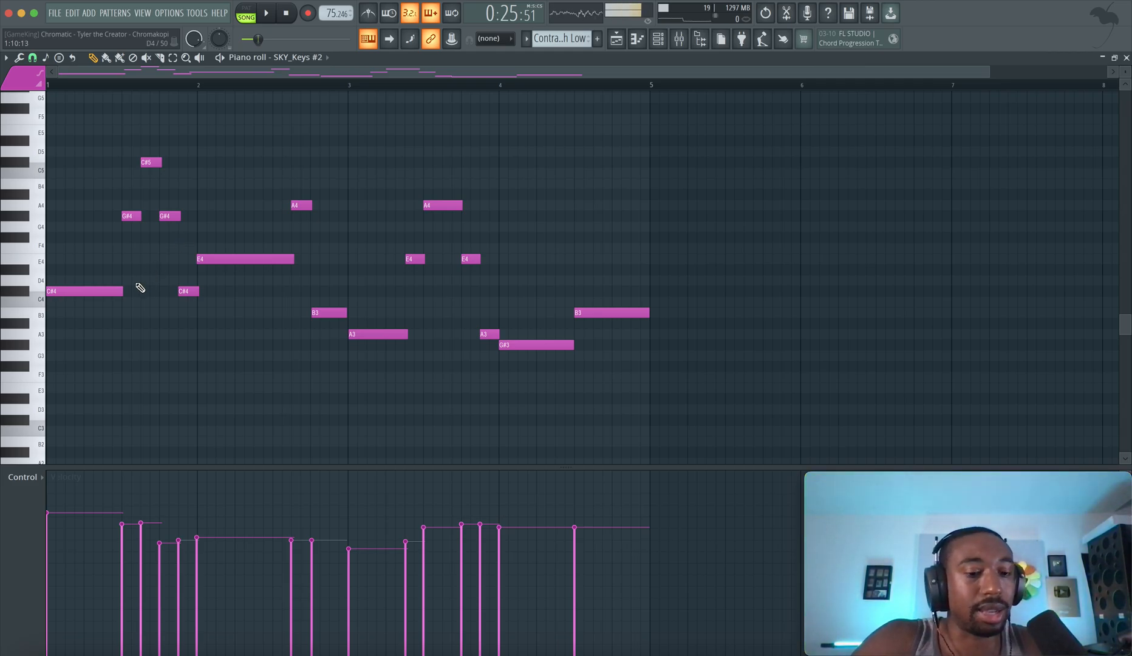
Highlight the C#4, G#4 and C#5 notes in bar 1 to examine how the melody leaps up and comes back down
{"action": "left_click_drag", "start_coordinate": [113, 296], "coordinate": [126, 202]}
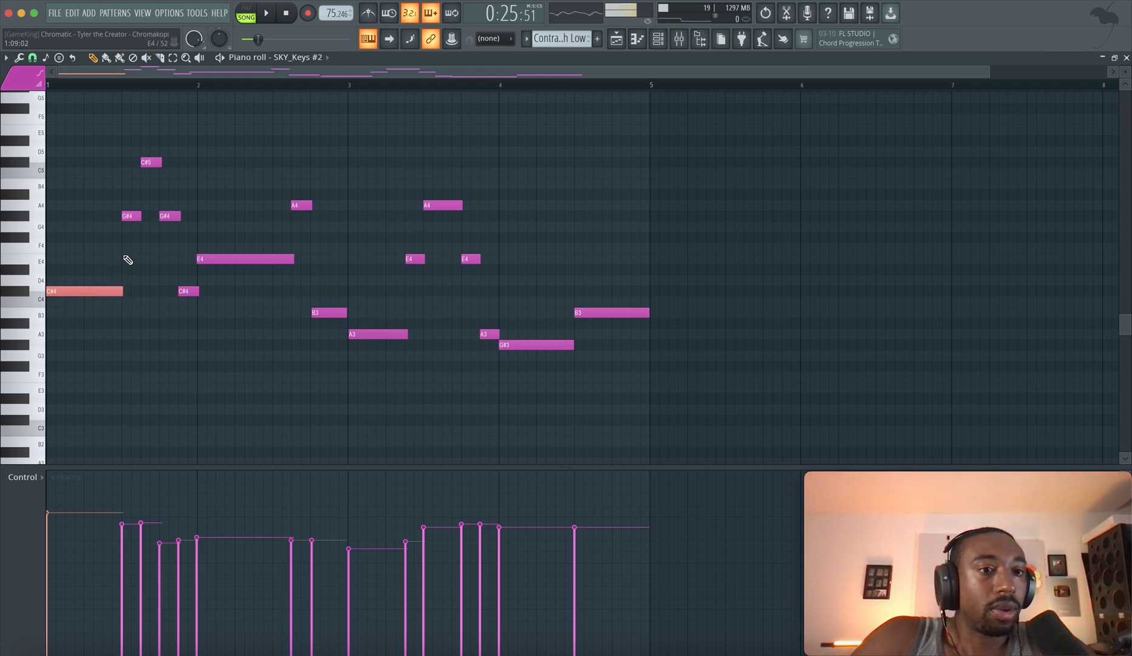
{"action": "left_click_drag", "start_coordinate": [128, 213], "coordinate": [118, 322]}
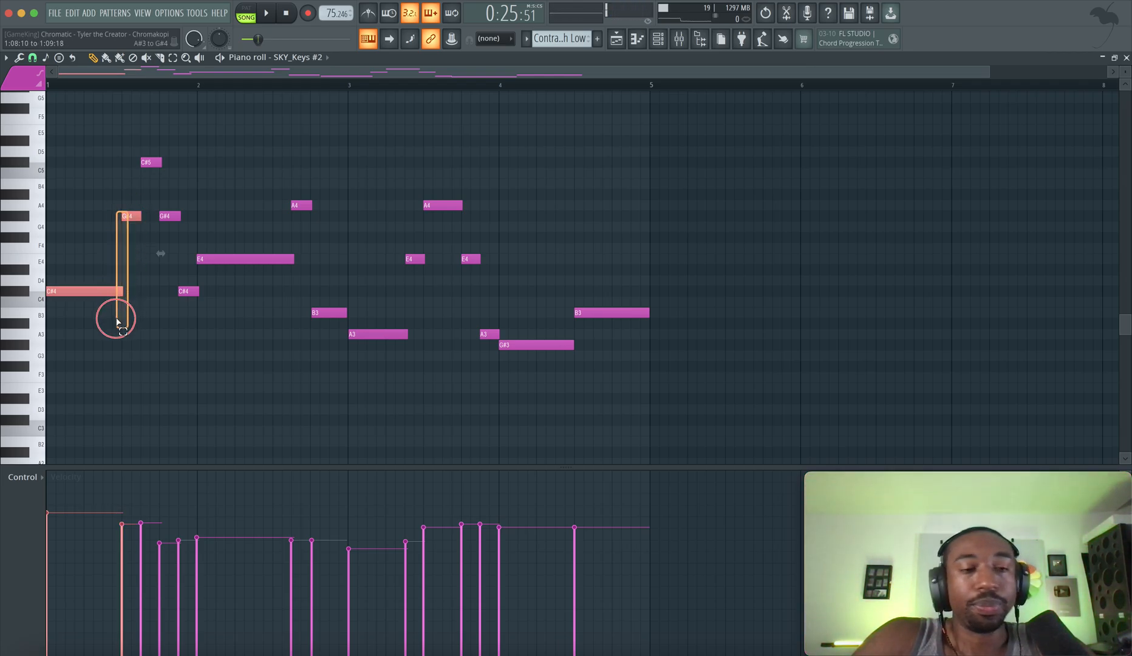
{"action": "left_click", "coordinate": [106, 289]}
{"action": "left_click", "coordinate": [129, 217]}
{"action": "left_click", "coordinate": [151, 163]}
{"action": "left_click", "coordinate": [167, 214]}
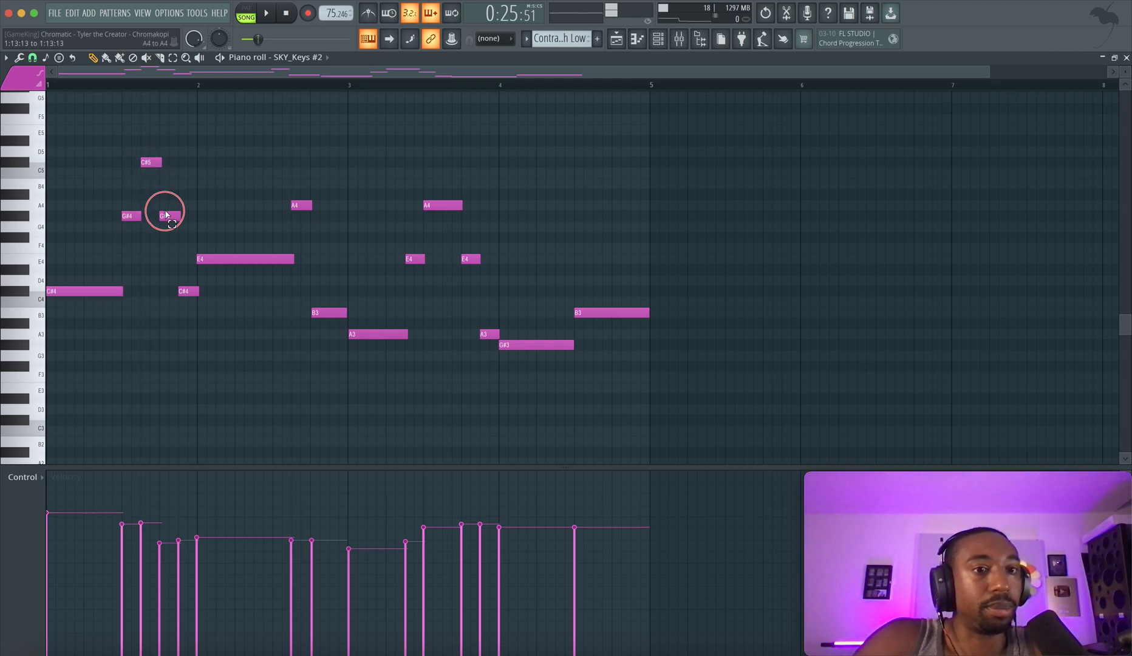
{"action": "left_click_drag", "start_coordinate": [167, 214], "coordinate": [185, 308]}
Highlight the E4 and A4 notes in bar 2 to examine the leap between them
{"action": "left_click", "coordinate": [261, 264]}
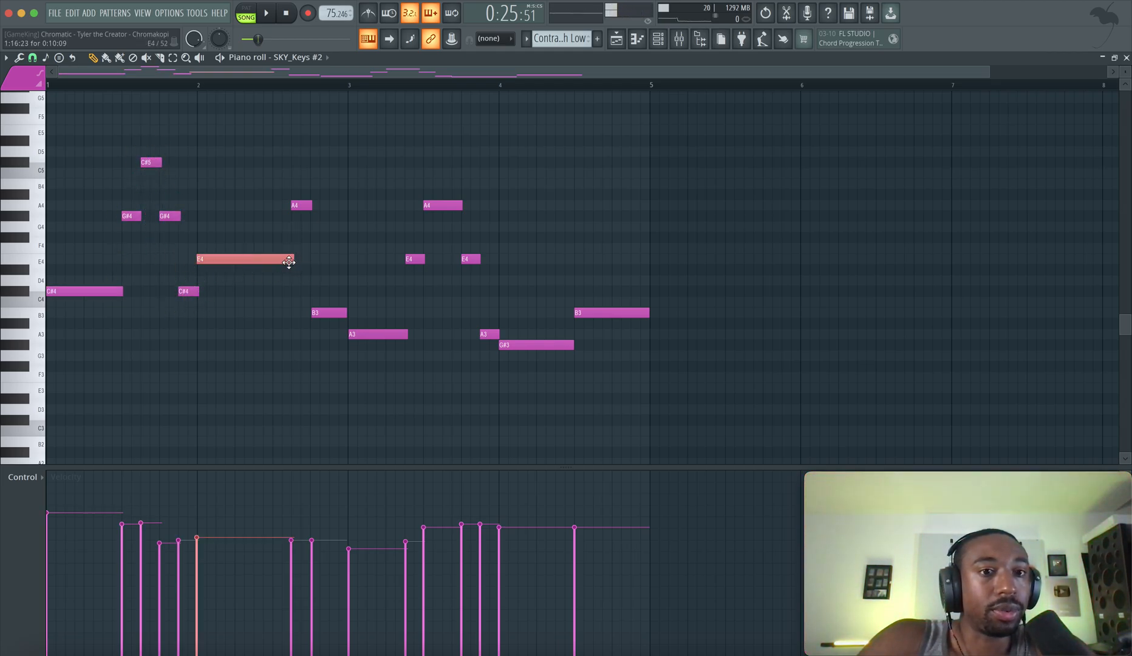
{"action": "left_click", "coordinate": [303, 207]}
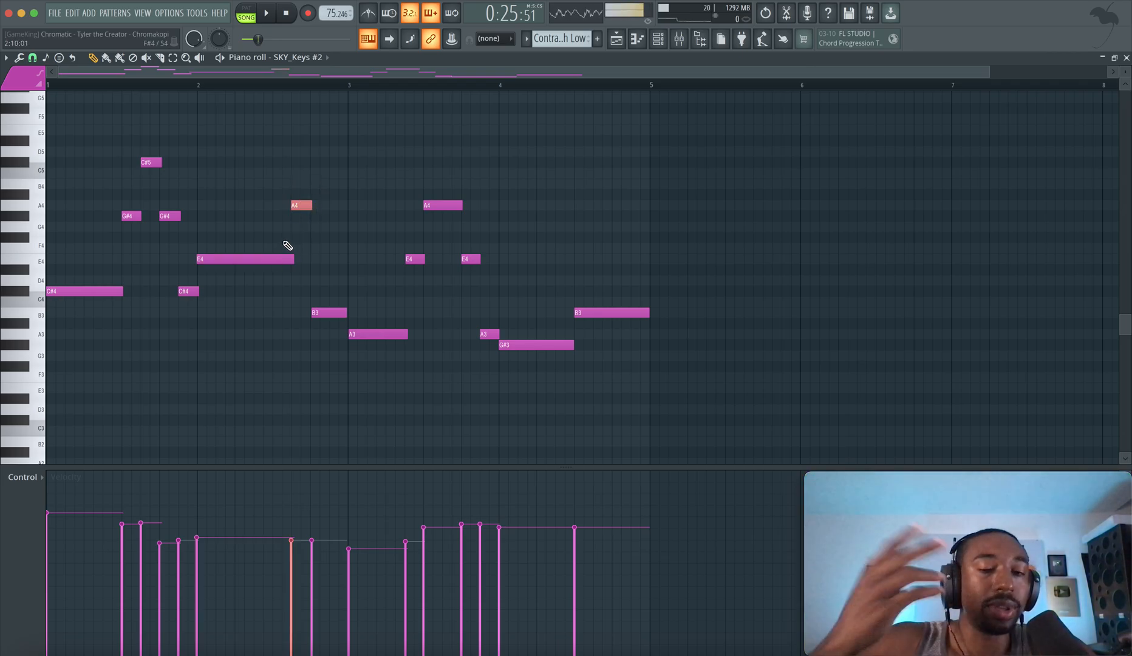
{"action": "left_click", "coordinate": [282, 261]}
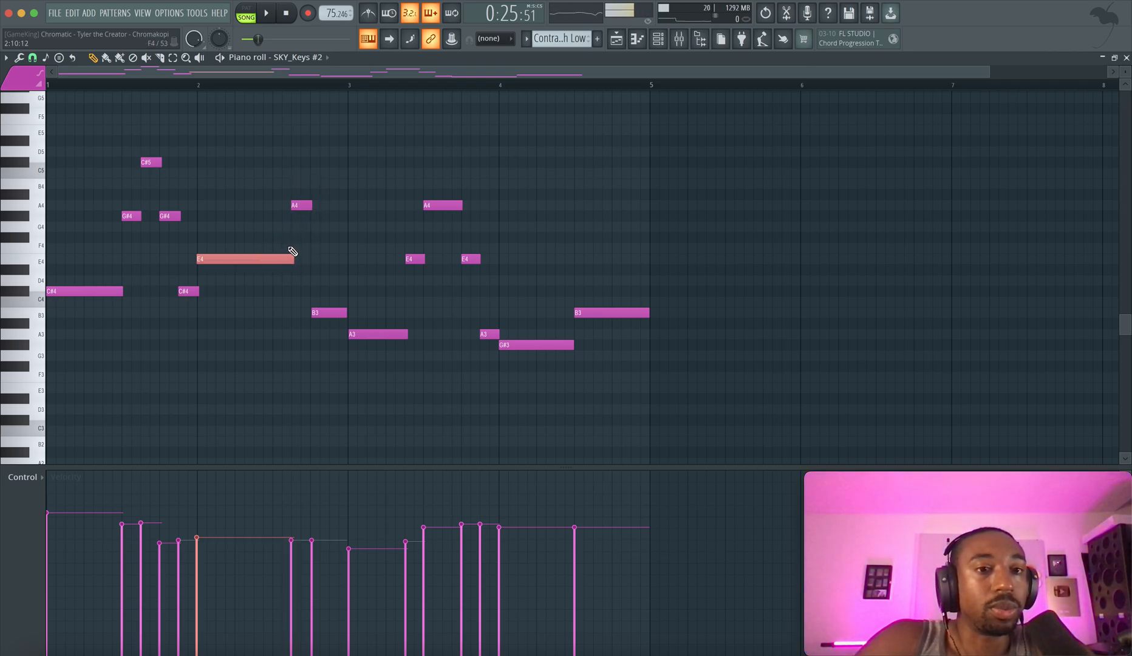
{"action": "left_click_drag", "start_coordinate": [296, 206], "coordinate": [291, 286]}
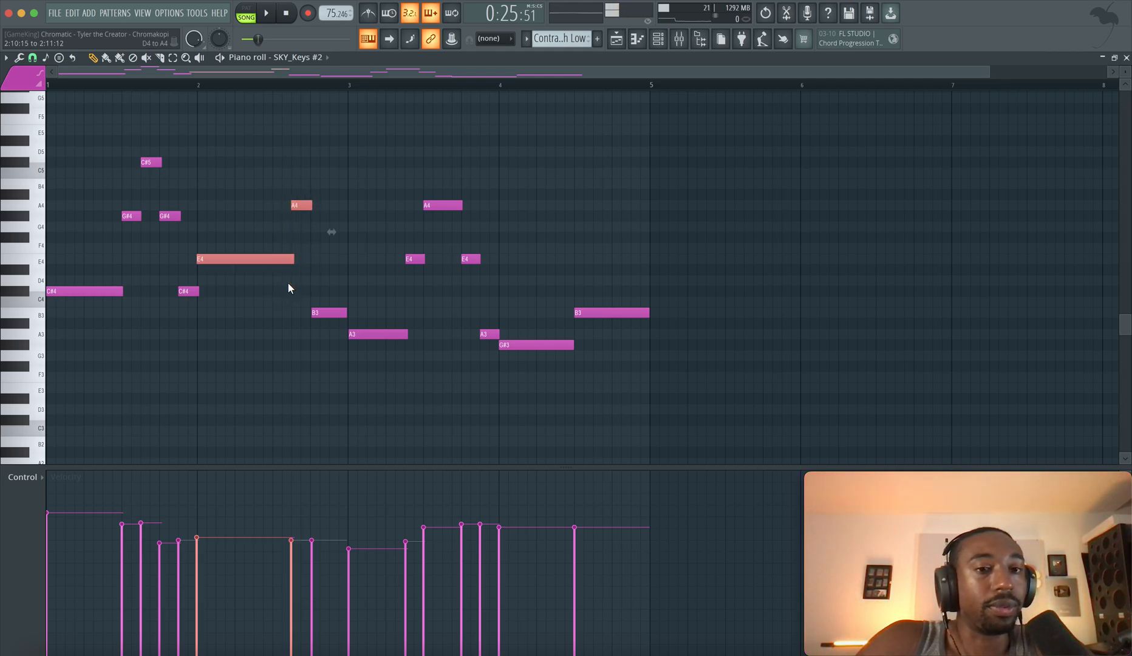
{"action": "left_click_drag", "start_coordinate": [308, 184], "coordinate": [318, 242]}
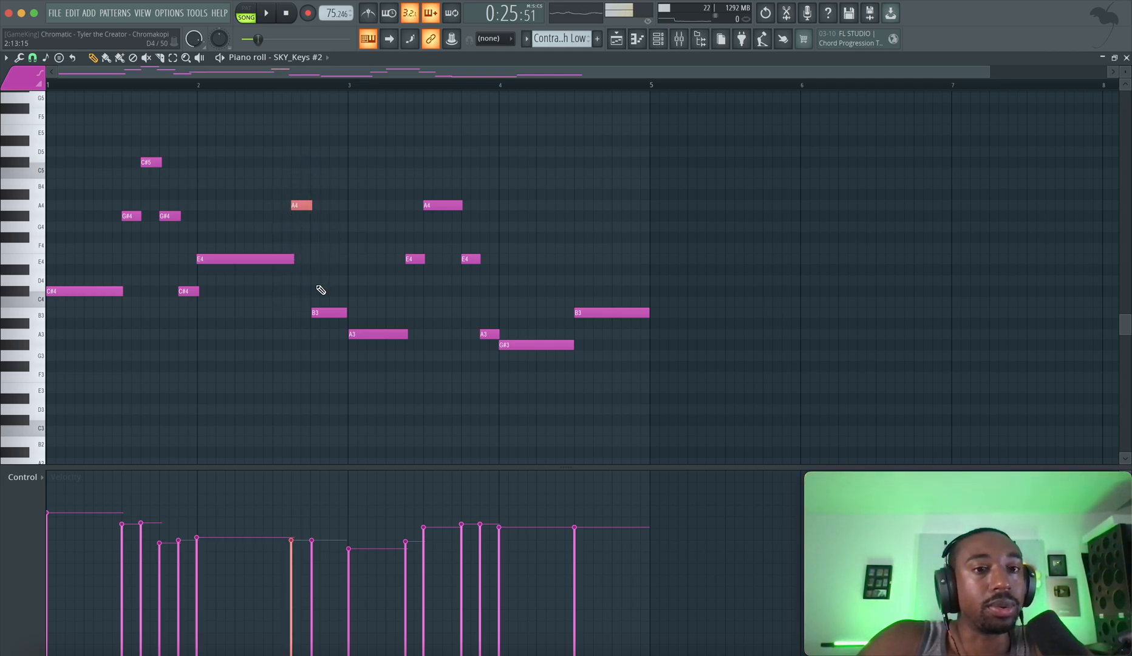
Play the melody from the start, then highlight the B3 to A3 step leading into bar 3
{"action": "key", "text": "space"}
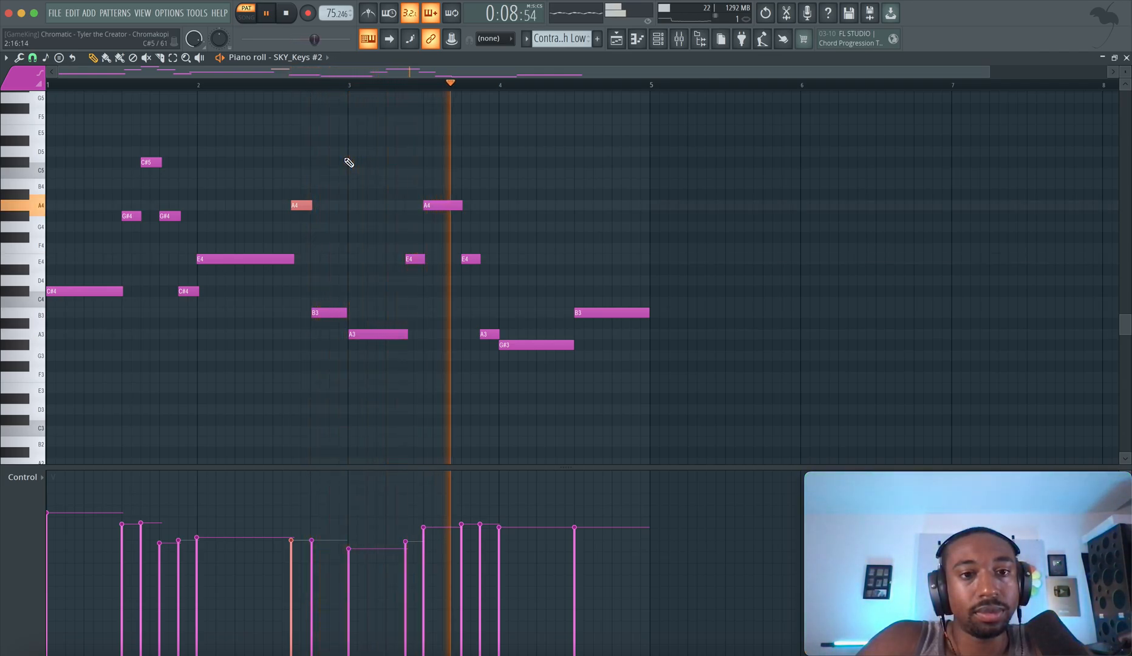
{"action": "key", "text": "space"}
{"action": "left_click", "coordinate": [319, 316]}
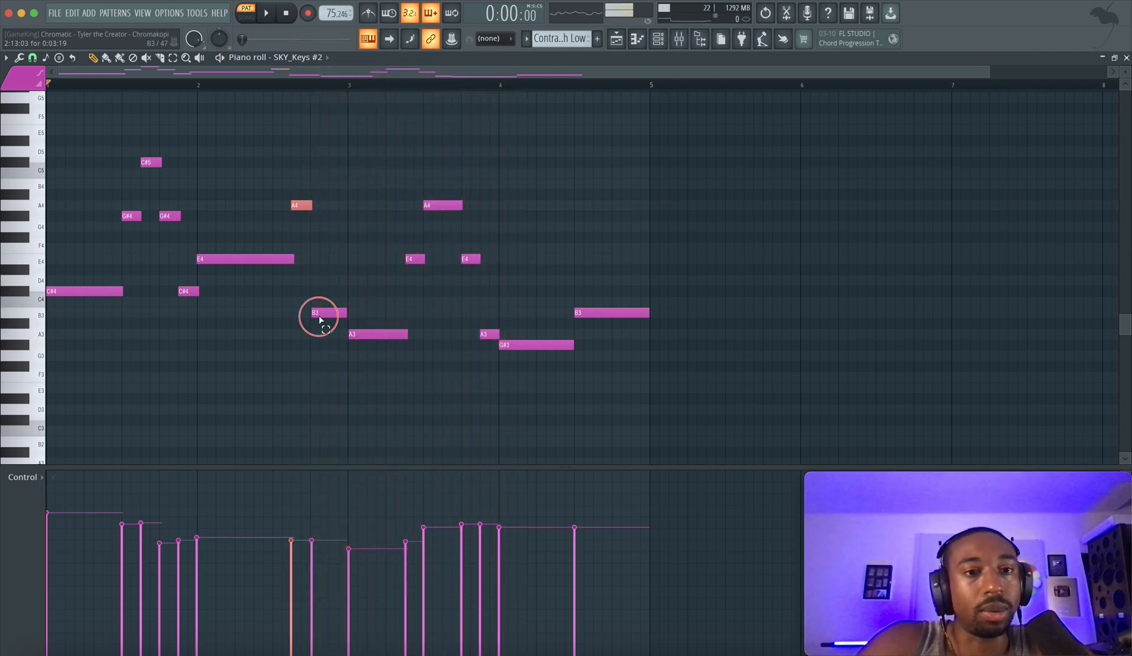
{"action": "left_click", "coordinate": [365, 334], "text": "shift"}
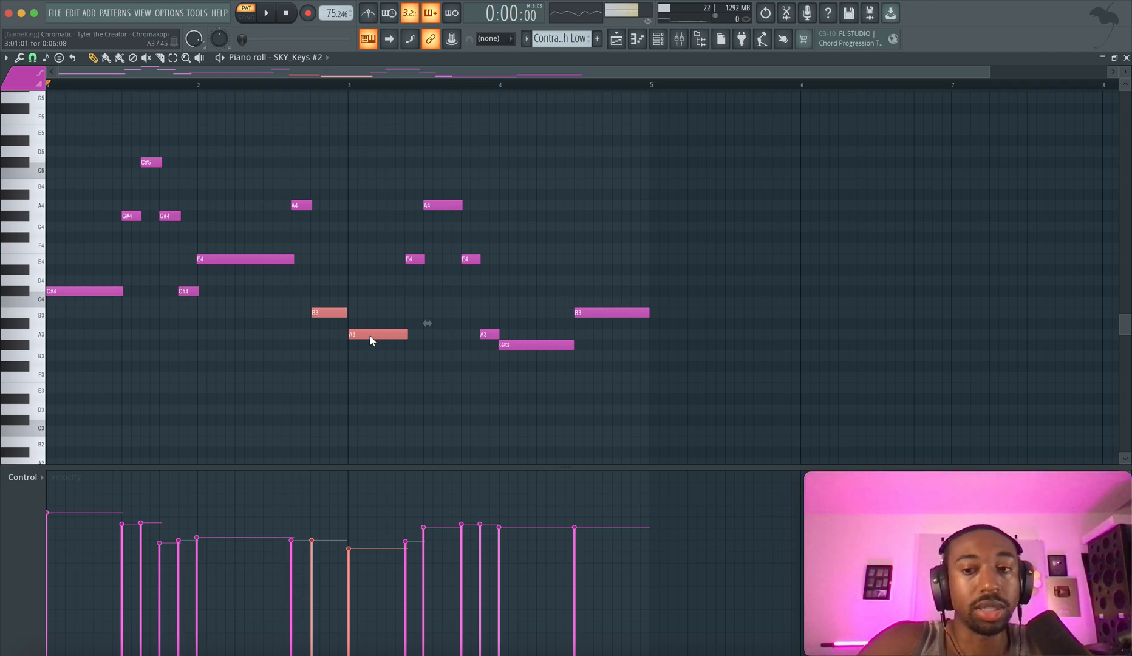
{"action": "left_click", "coordinate": [331, 314]}
Set the playback start to bar 3 and highlight its A3, E4 and A4 notes, then the short A3 before bar 4
{"action": "key", "text": "space"}
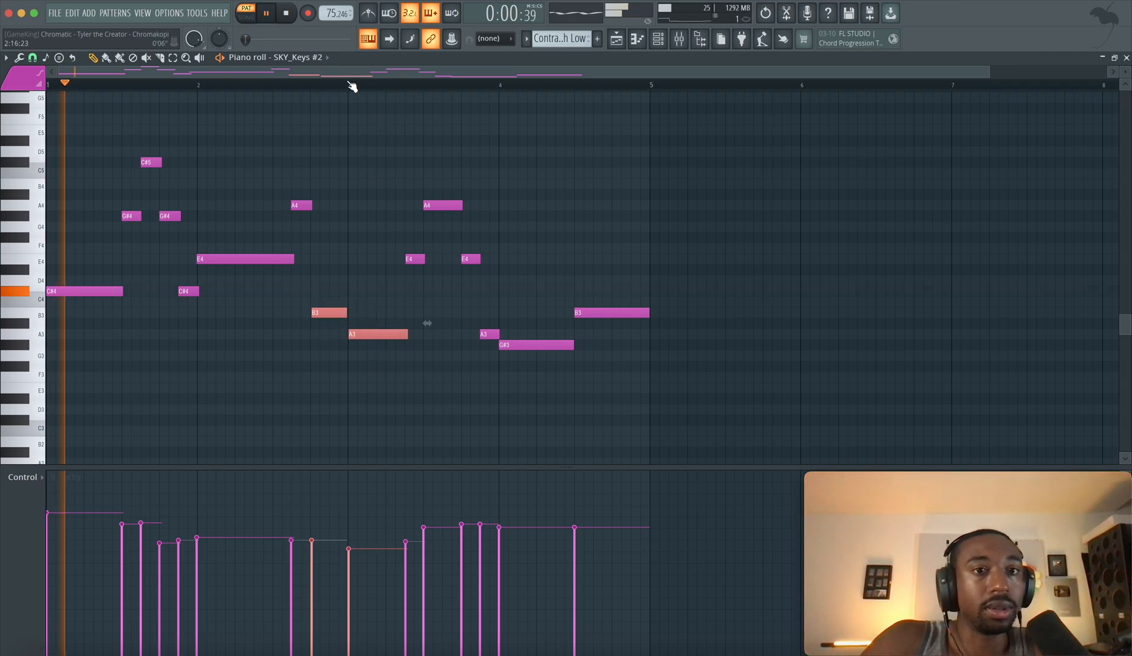
{"action": "left_click", "coordinate": [351, 84]}
{"action": "key", "text": "space"}
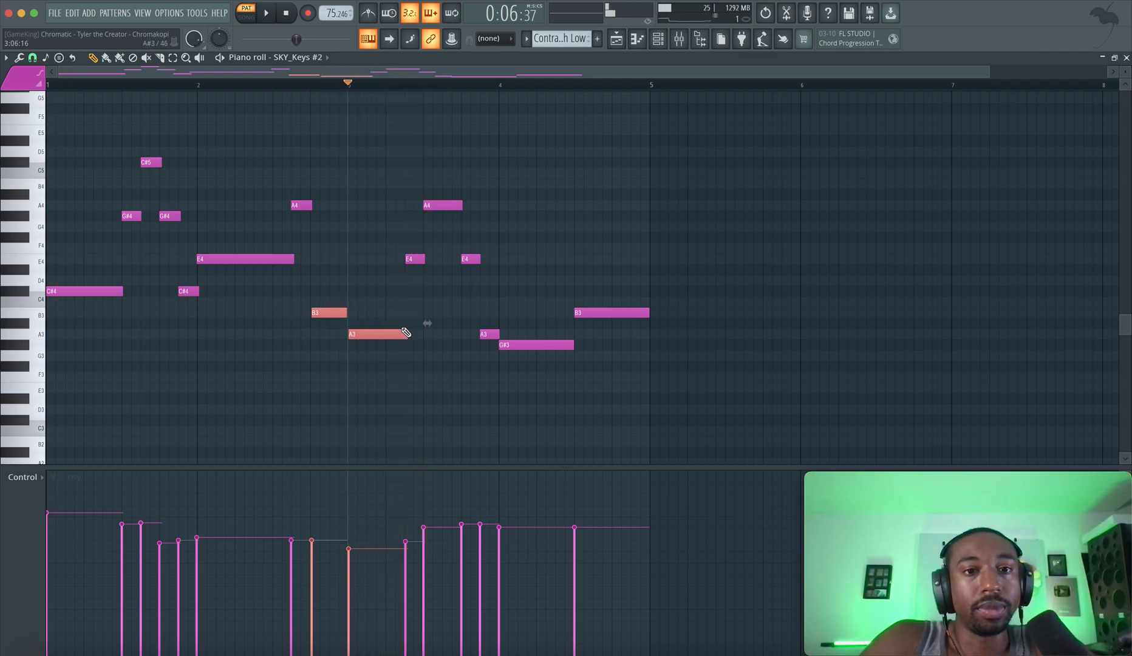
{"action": "left_click_drag", "start_coordinate": [402, 332], "coordinate": [442, 185]}
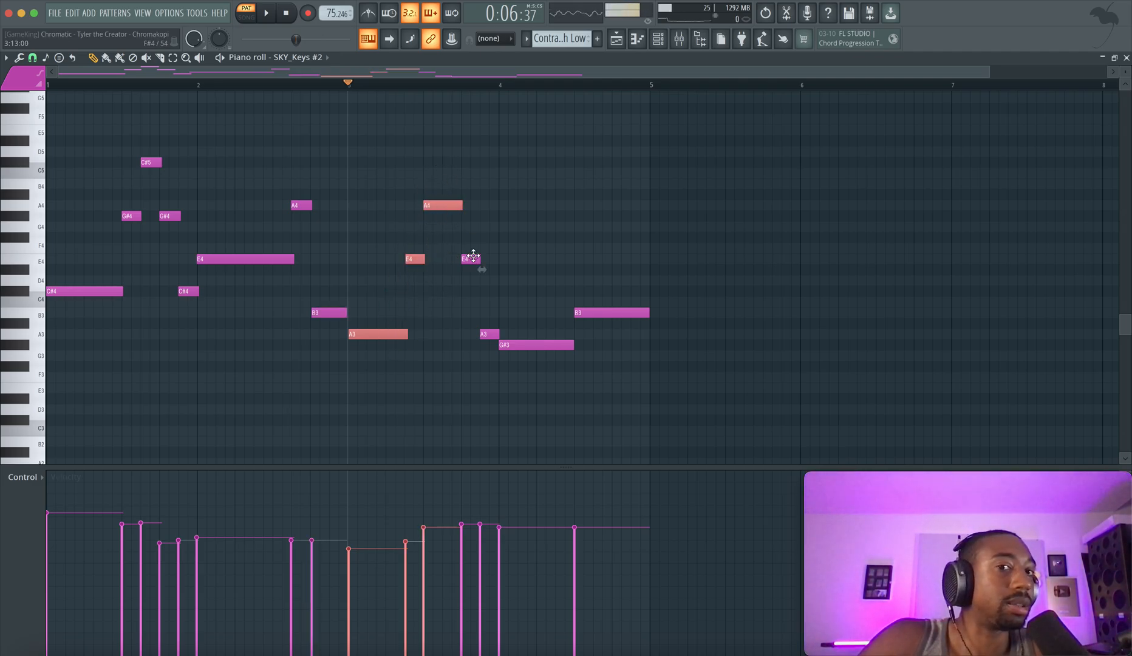
{"action": "left_click", "coordinate": [489, 333]}
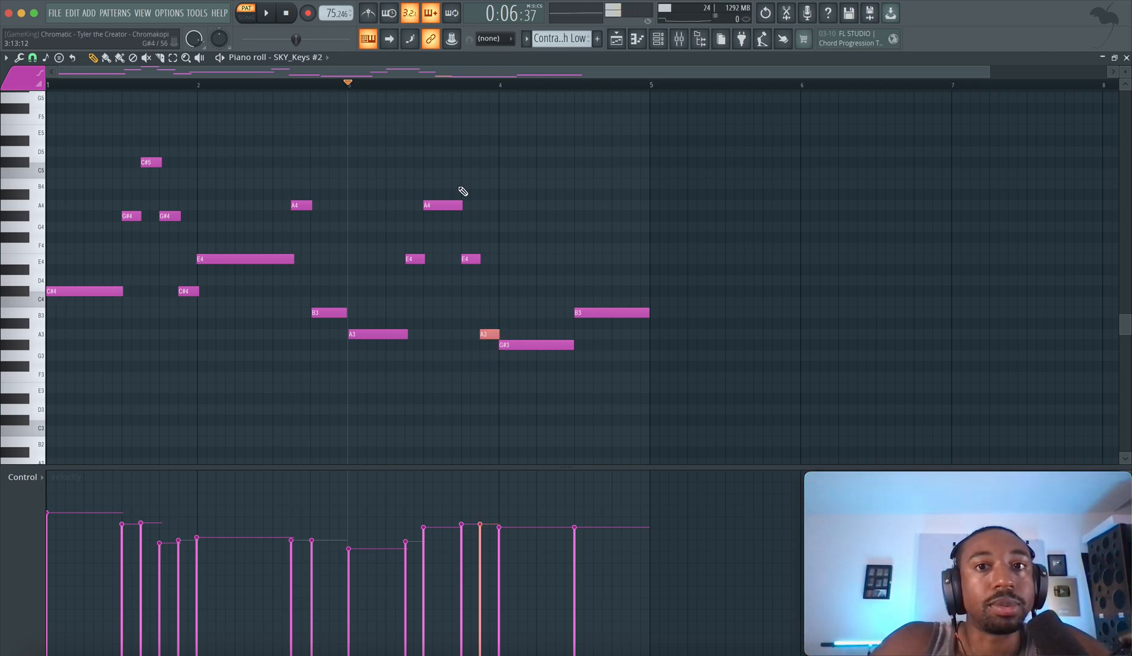
Play the melody from bar 3 and highlight the A3 and G#3 notes around the start of bar 4
{"action": "left_click", "coordinate": [423, 165]}
{"action": "key", "text": "space"}
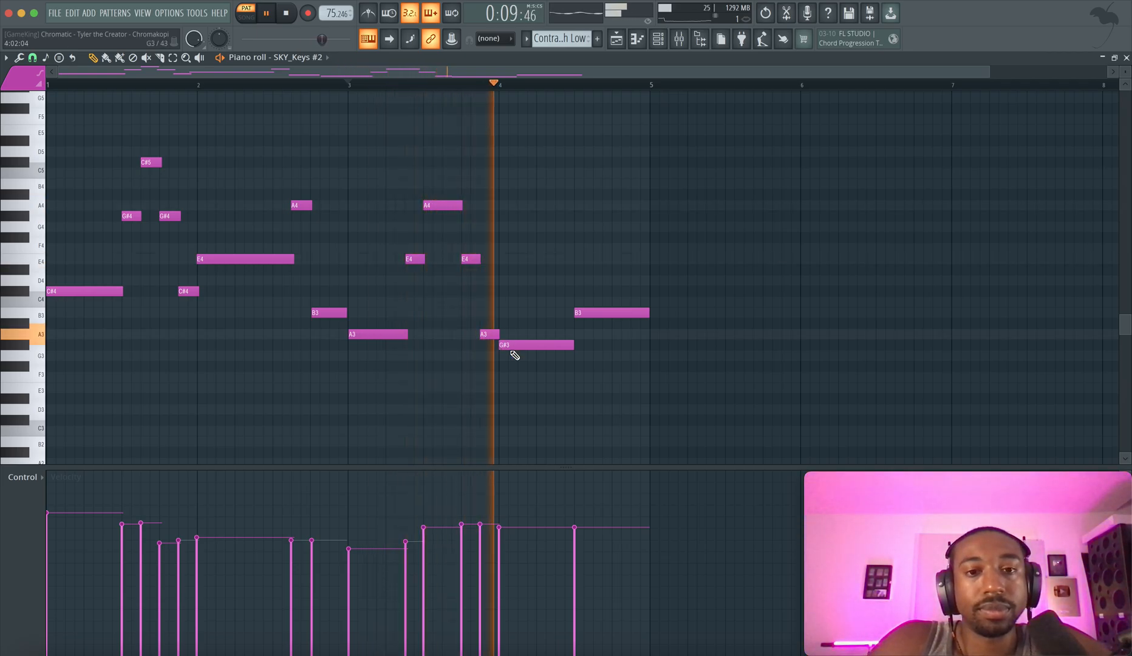
{"action": "key", "text": "space"}
{"action": "left_click_drag", "start_coordinate": [490, 326], "coordinate": [526, 361]}
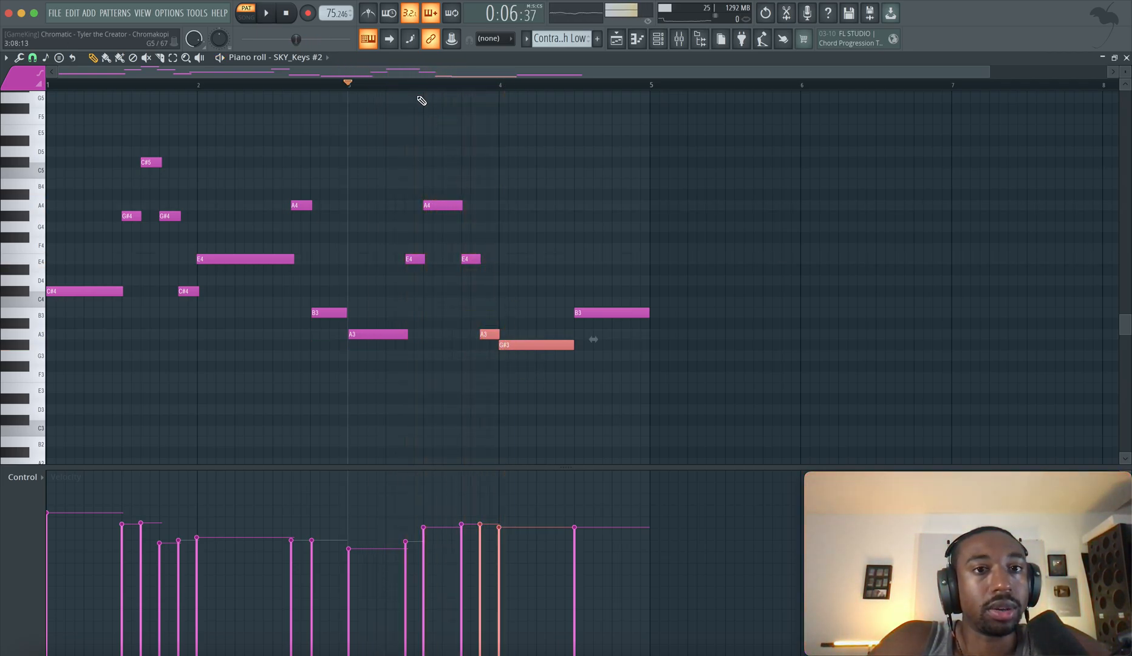
Replay the phrase into bar 4, moving the playback start to the first E4 note in bar 3, and clear the note selection
{"action": "key", "text": "space"}
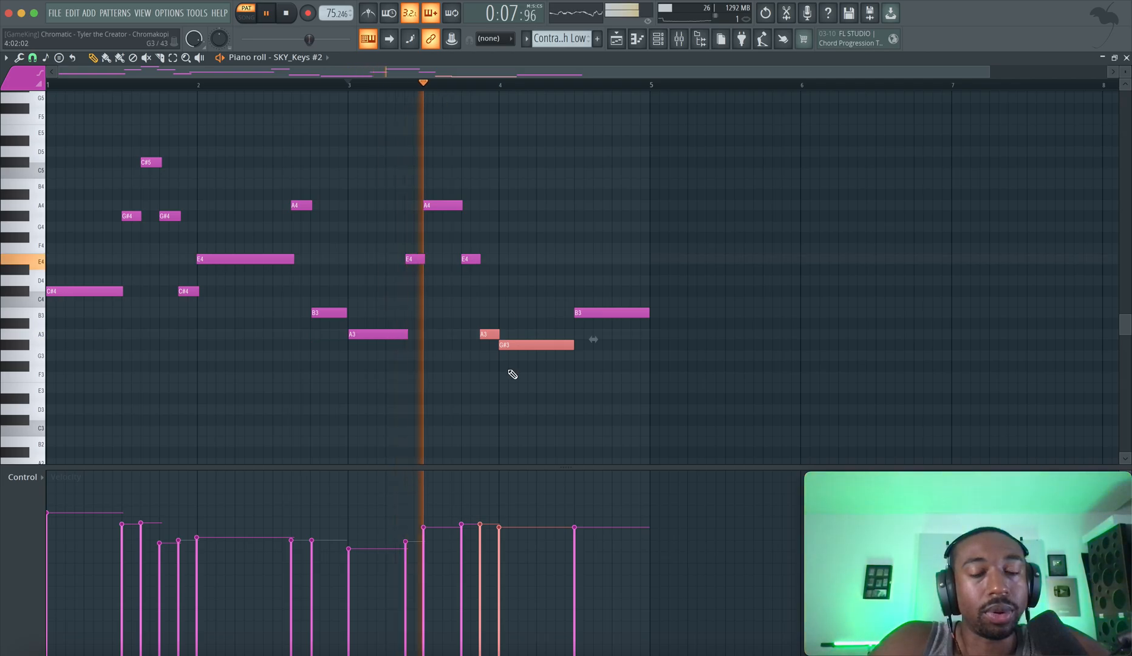
{"action": "key", "text": "space"}
{"action": "left_click", "coordinate": [487, 335]}
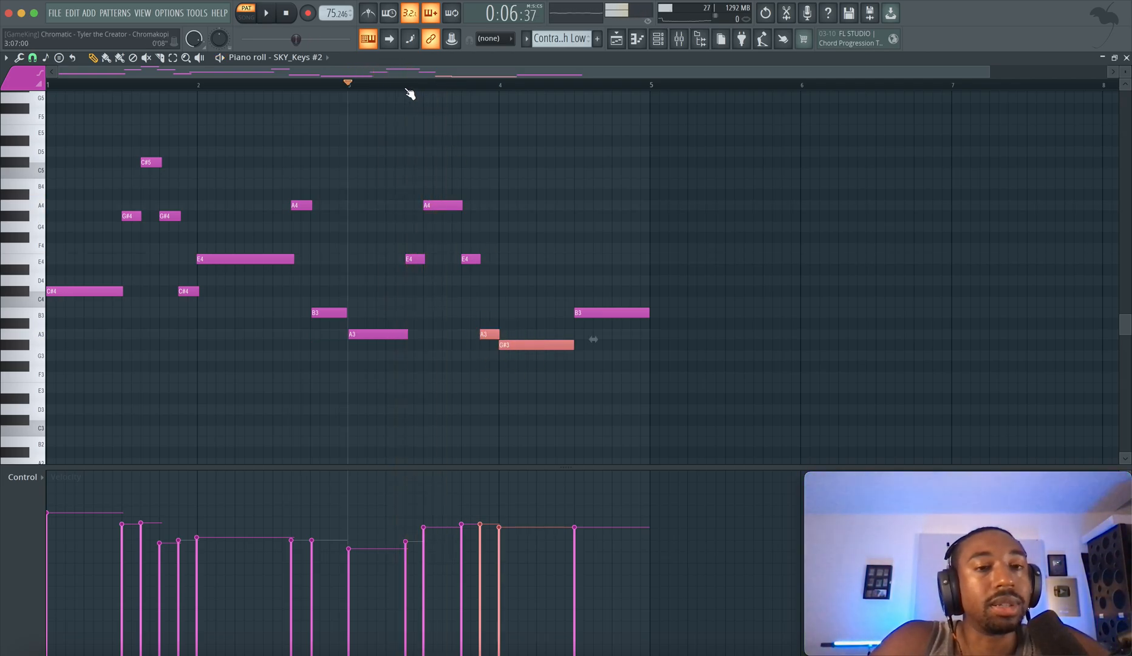
{"action": "key", "text": "space"}
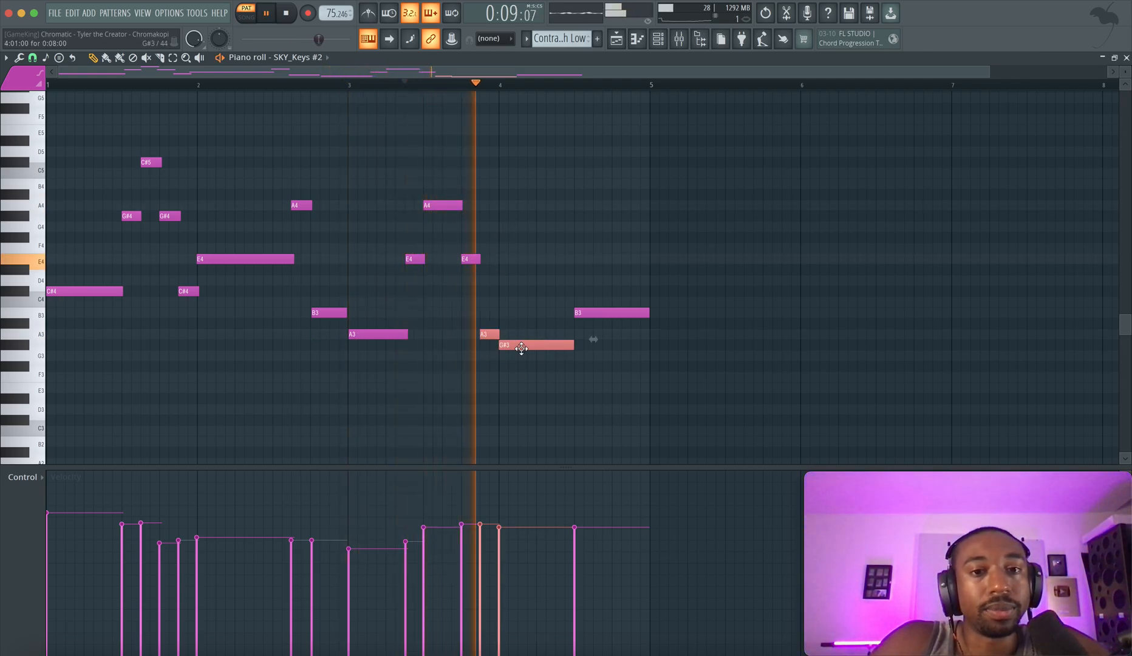
{"action": "left_click", "coordinate": [632, 344]}
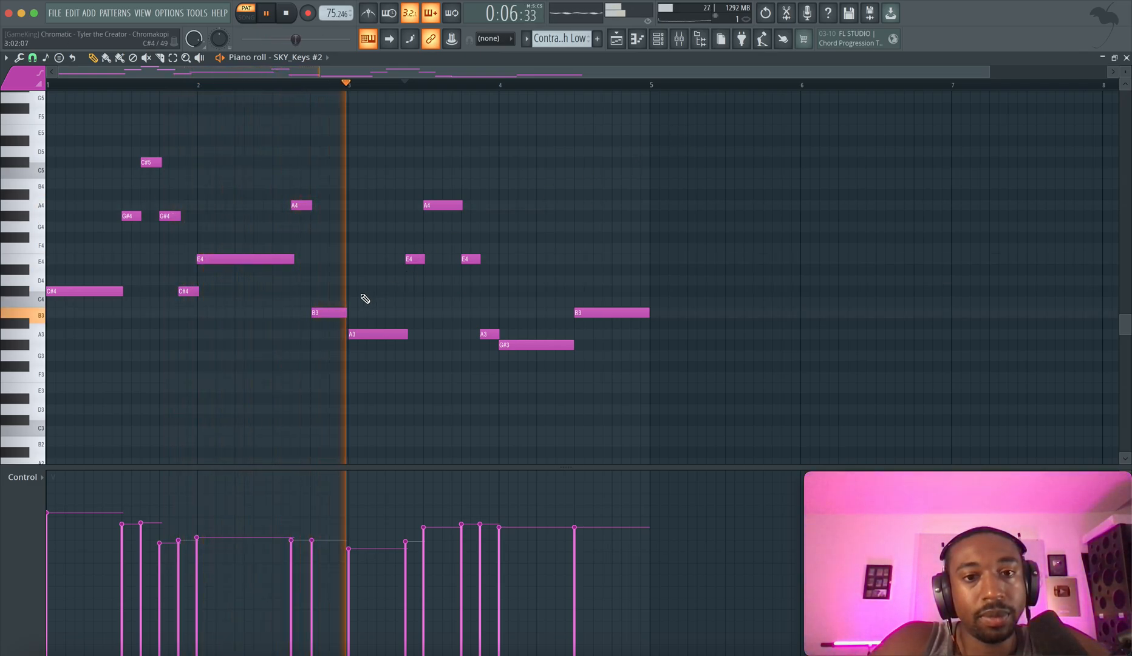
Stop playback and highlight the B3 to A3 step into bar 3, the closing B3 and the opening C#4
{"action": "key", "text": "space"}
{"action": "left_click_drag", "start_coordinate": [298, 293], "coordinate": [366, 339]}
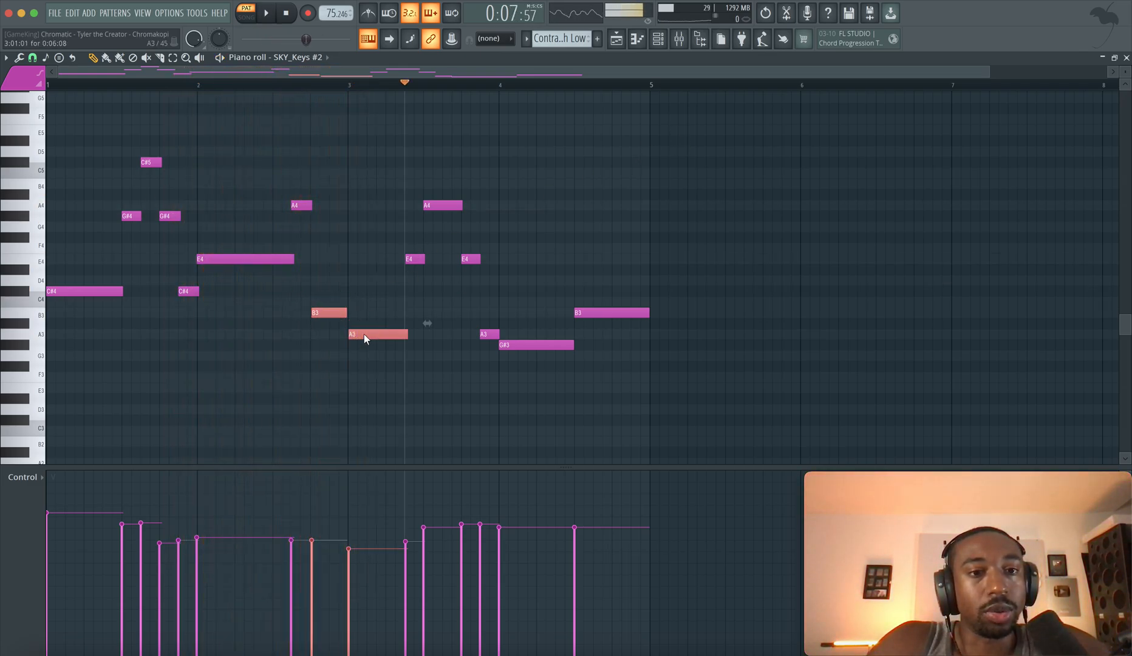
{"action": "left_click", "coordinate": [589, 316], "text": "ctrl"}
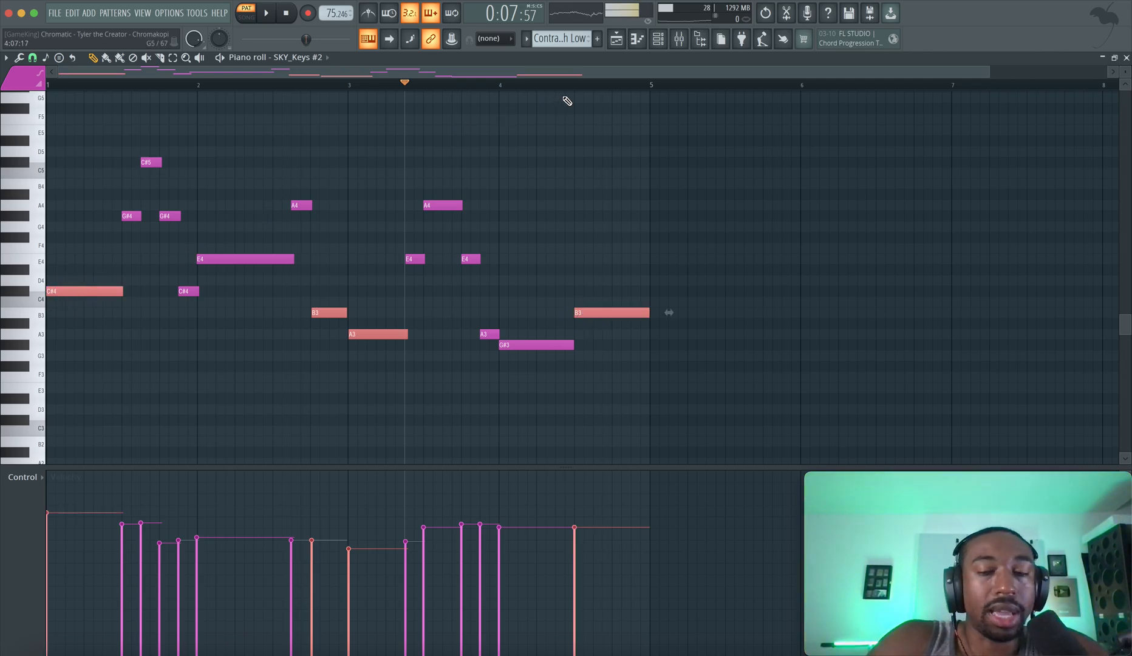
Return to the playlist and solo the Harmony track with the Harmony Piano 1 clip
{"action": "left_click", "coordinate": [615, 46]}
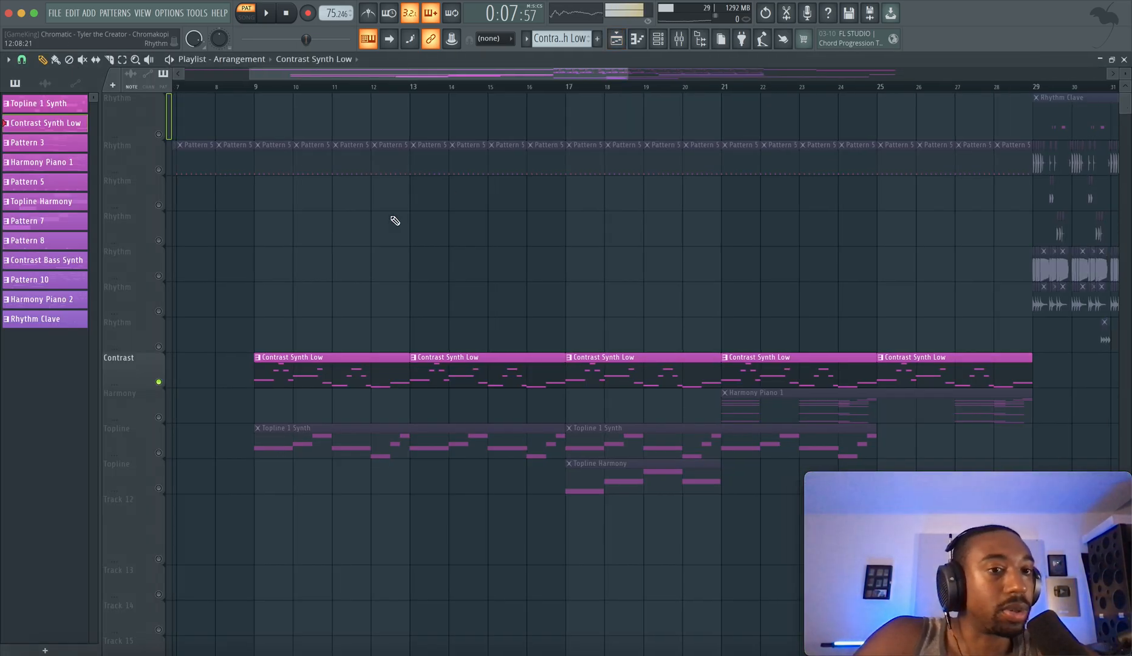
{"action": "scroll", "coordinate": [392, 222], "scroll_direction": "down", "scroll_amount": 2}
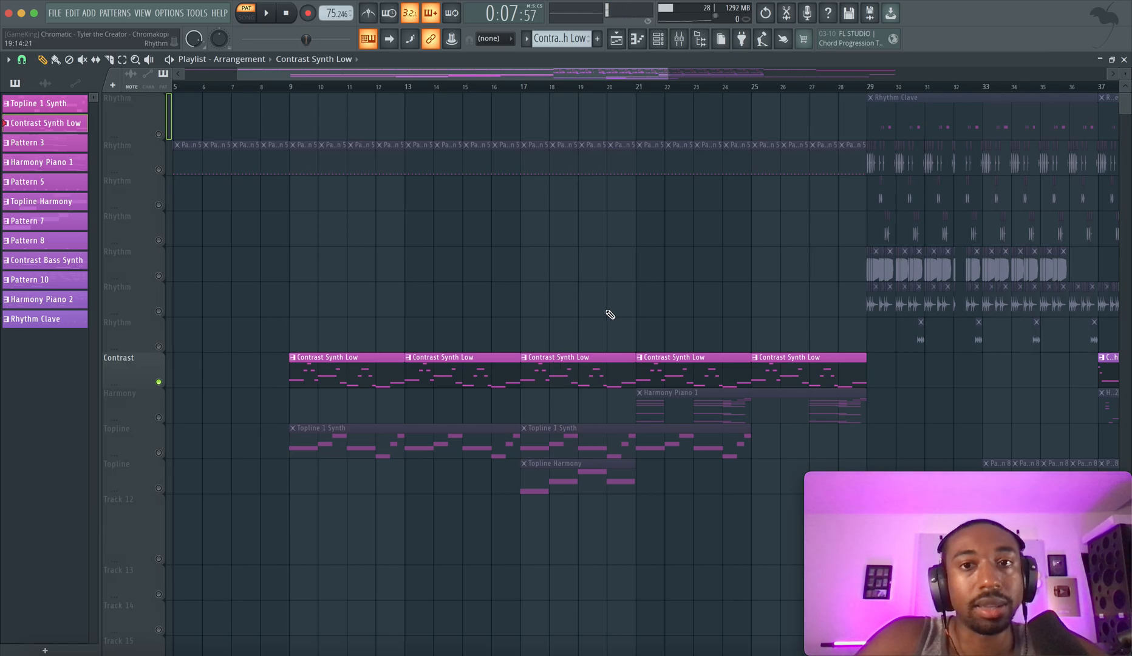
{"action": "left_click", "coordinate": [162, 415]}
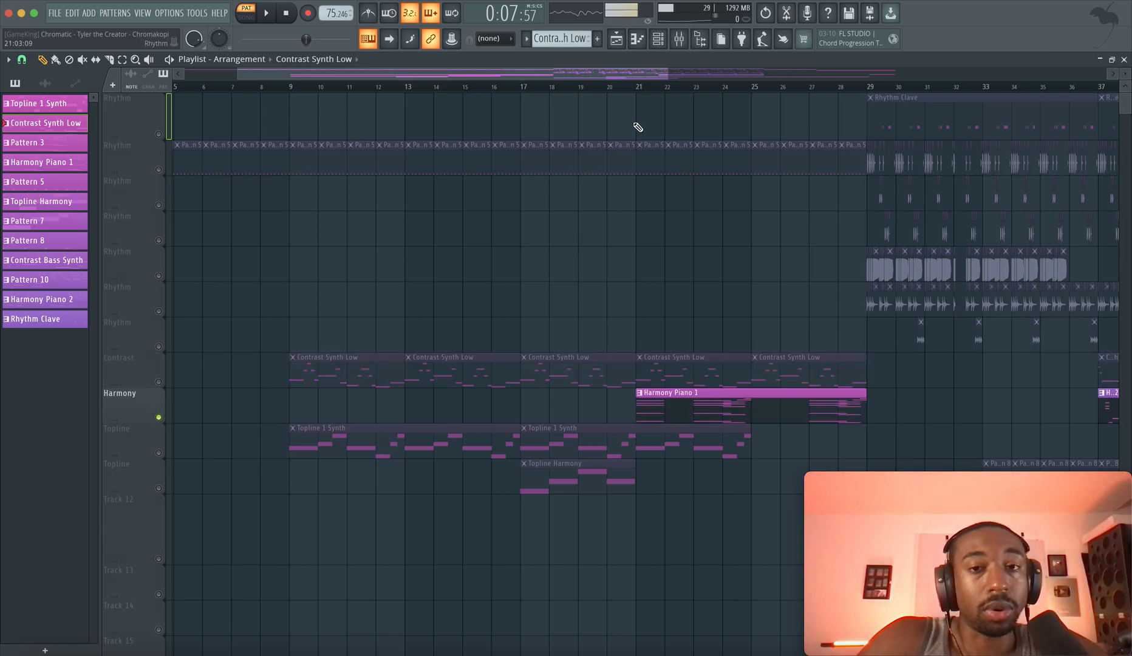
Move the song position to bar 21 and open the Harmony Piano 1 clip in the piano roll
{"action": "left_click", "coordinate": [638, 86]}
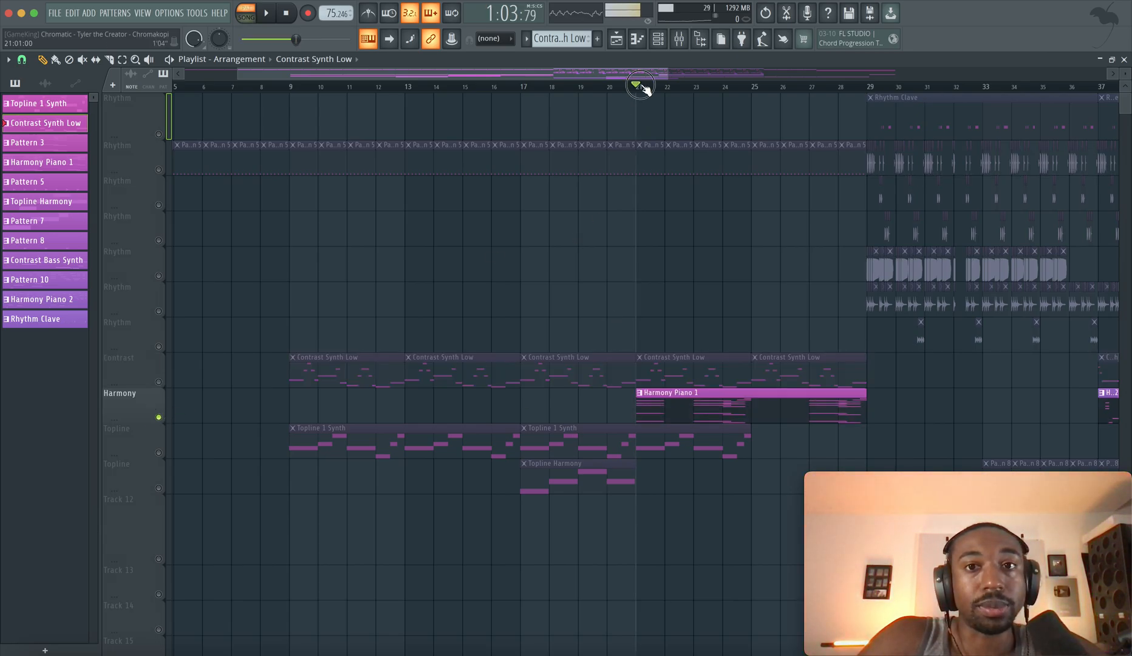
{"action": "double_click", "coordinate": [665, 401]}
{"action": "scroll", "coordinate": [363, 311], "scroll_direction": "down", "scroll_amount": 1}
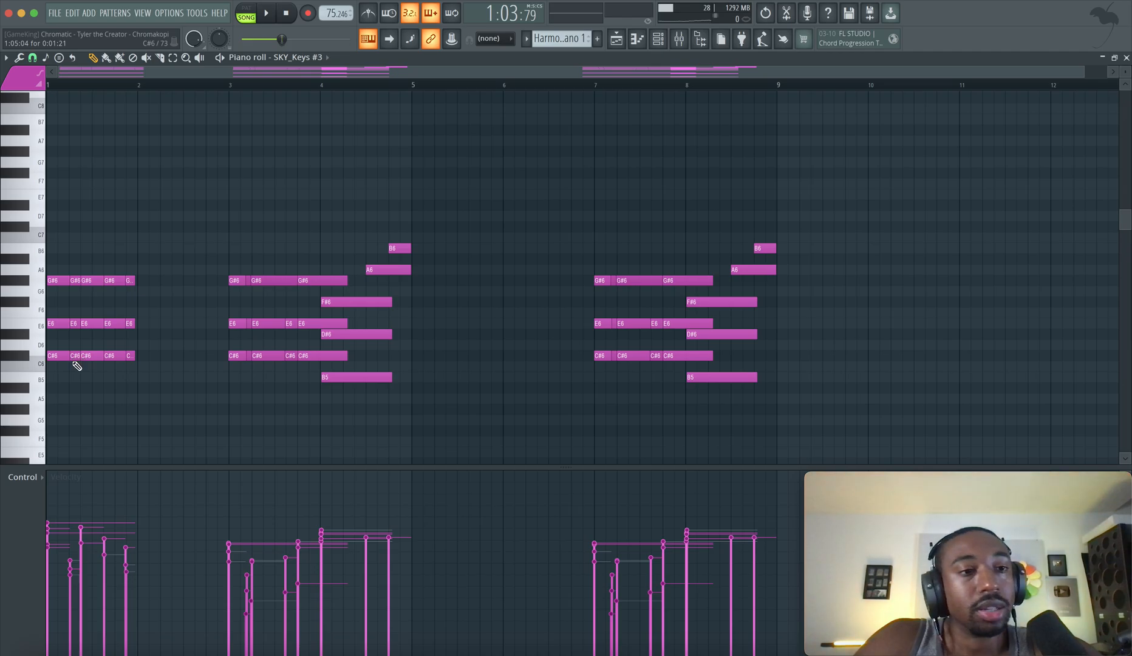
Highlight the C#6 notes, the E6 notes and the full opening chord of C#6, E6 and G#6 in bar 1
{"action": "left_click", "coordinate": [24, 362]}
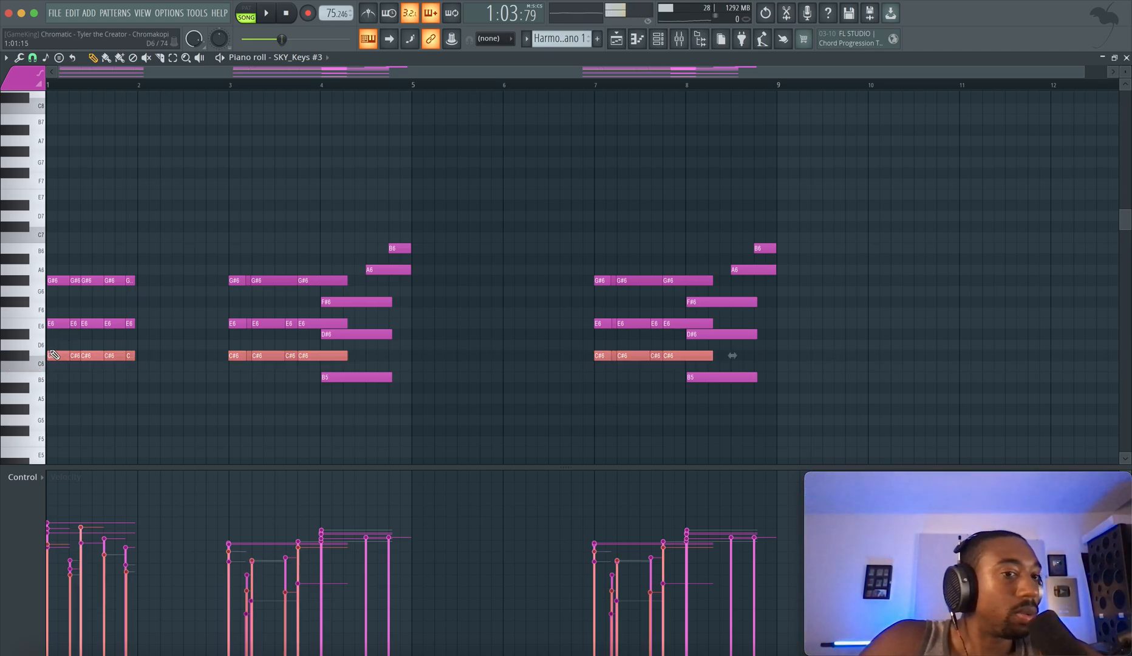
{"action": "left_click", "coordinate": [30, 362]}
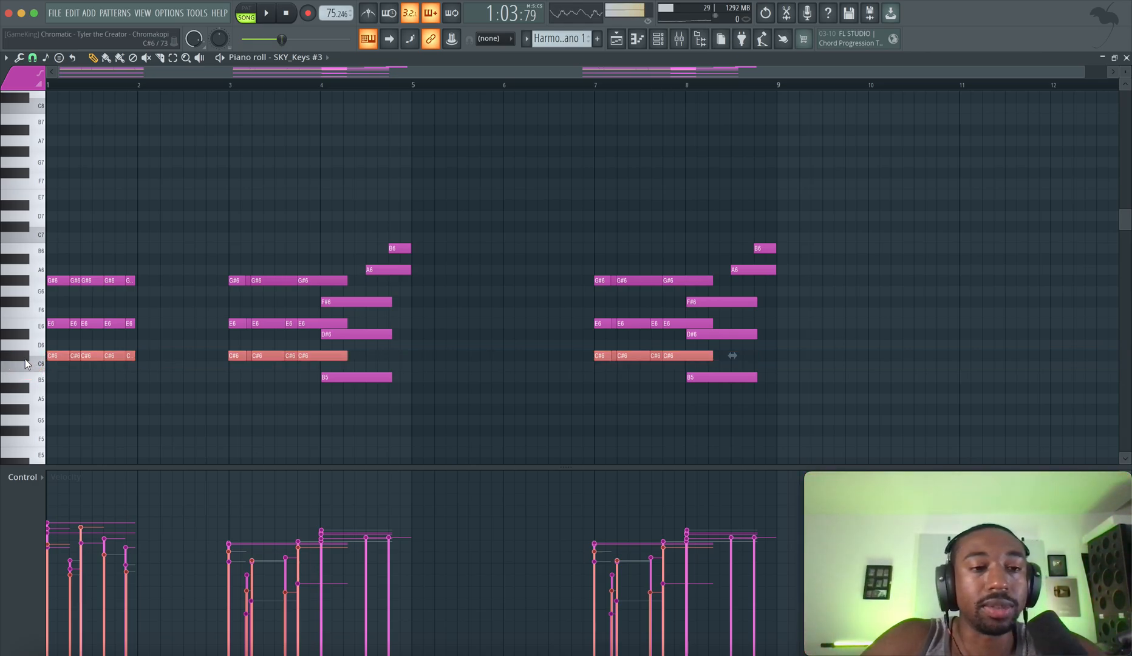
{"action": "left_click", "coordinate": [18, 356]}
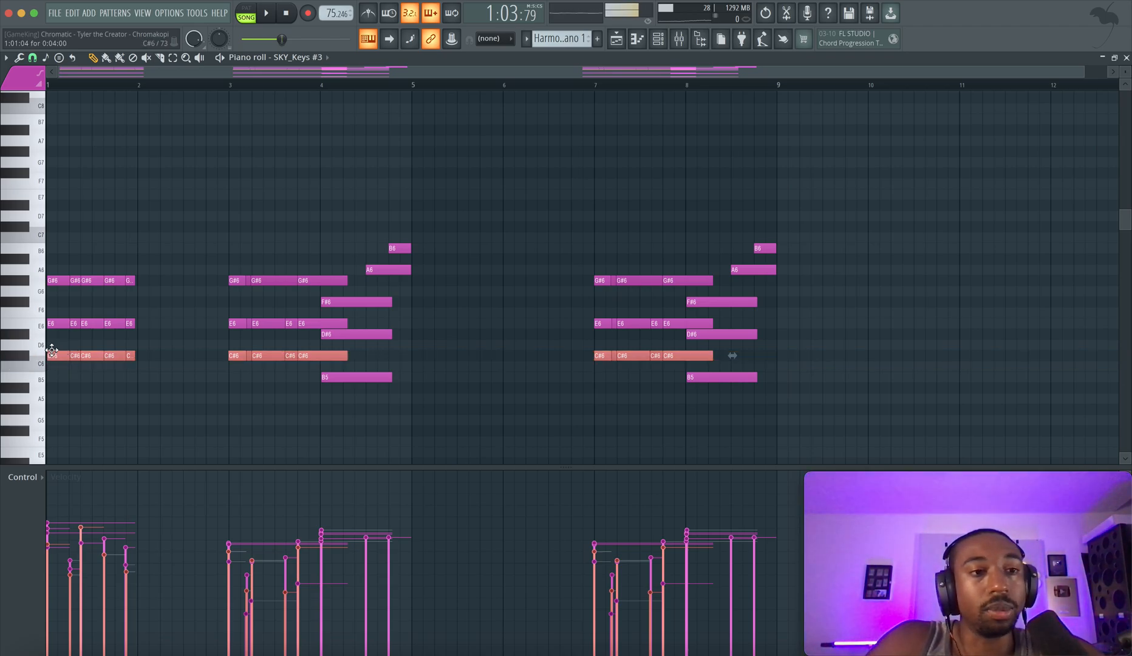
{"action": "left_click", "coordinate": [40, 325]}
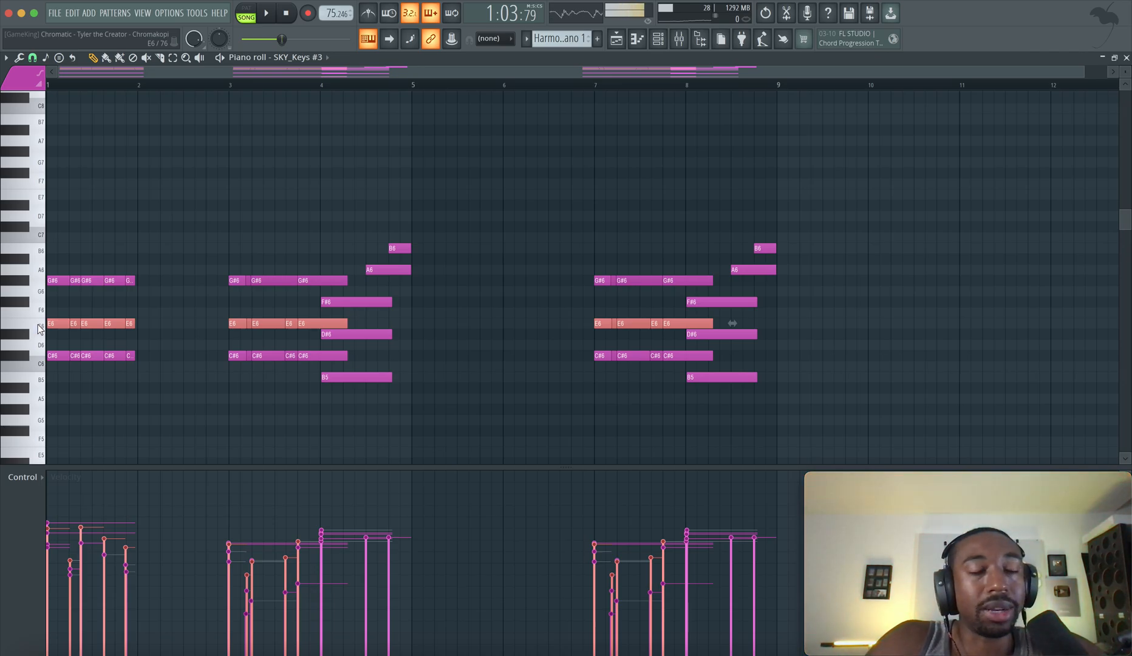
{"action": "left_click_drag", "start_coordinate": [61, 283], "coordinate": [62, 367]}
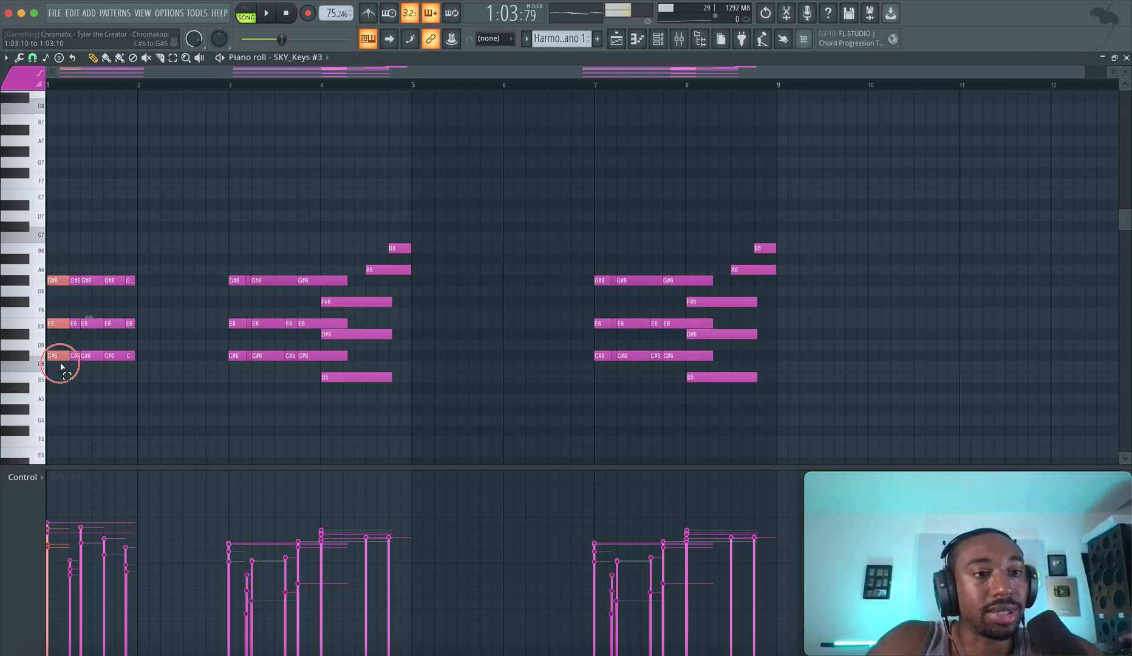
Switch playback to pattern mode and highlight the low C#5 and C#4 notes in bar 1
{"action": "left_click", "coordinate": [252, 16]}
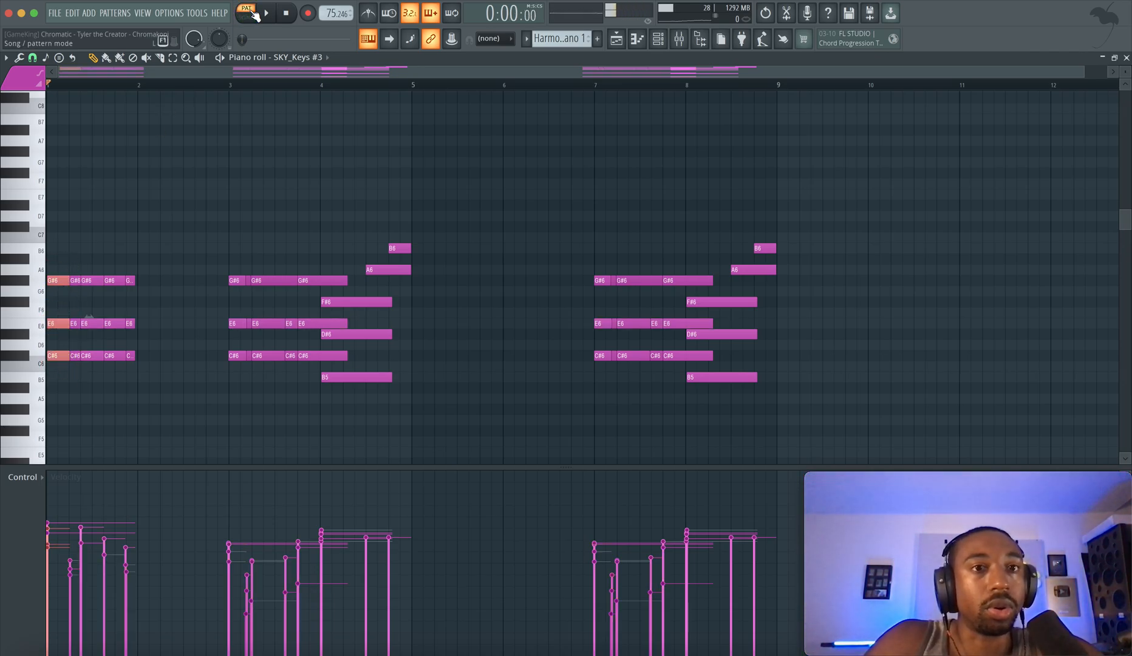
{"action": "key", "text": "space"}
{"action": "scroll", "coordinate": [158, 307], "scroll_direction": "down", "scroll_amount": 5}
{"action": "key", "text": "space"}
{"action": "scroll", "coordinate": [126, 225], "scroll_direction": "down", "scroll_amount": 2}
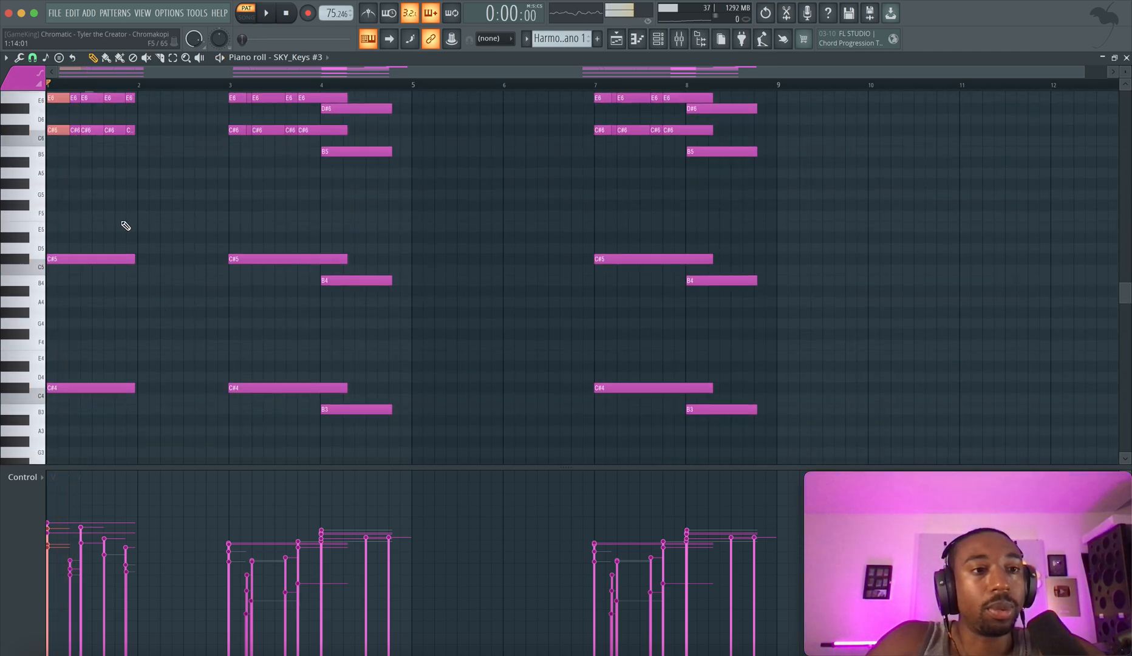
{"action": "double_click", "coordinate": [35, 139]}
{"action": "left_click_drag", "start_coordinate": [90, 253], "coordinate": [88, 398]}
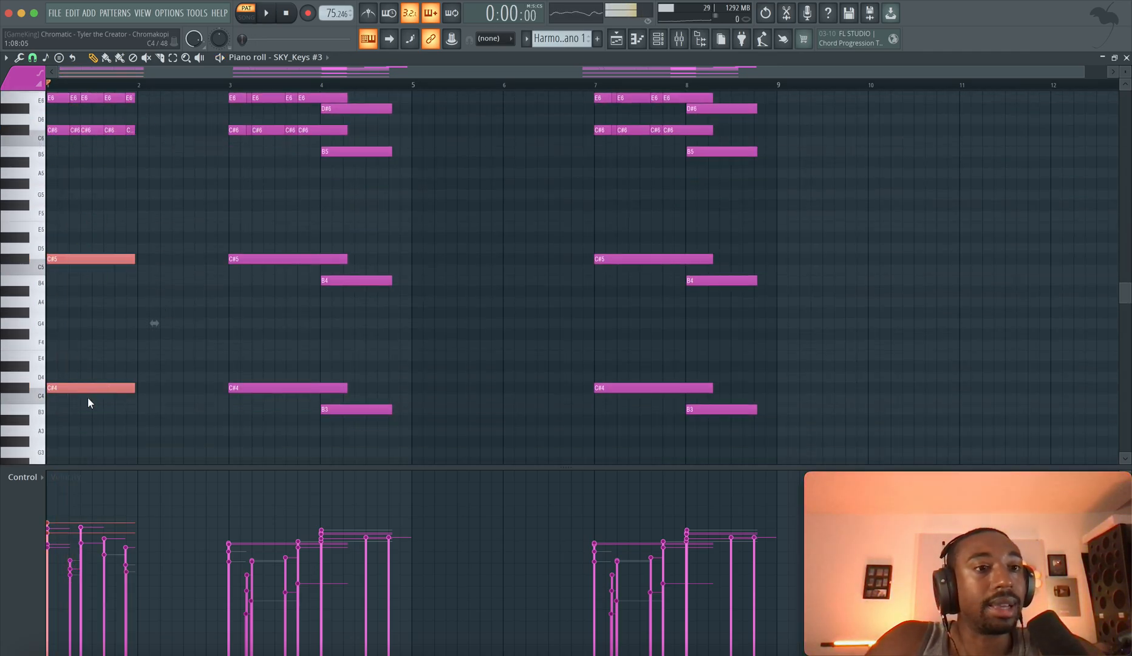
Play the opening of the pattern and highlight and replay the repeated C#6, E6 and G#6 chords in bar 1
{"action": "left_click", "coordinate": [126, 307]}
{"action": "key", "text": "space"}
{"action": "scroll", "coordinate": [123, 306], "scroll_direction": "up", "scroll_amount": 4}
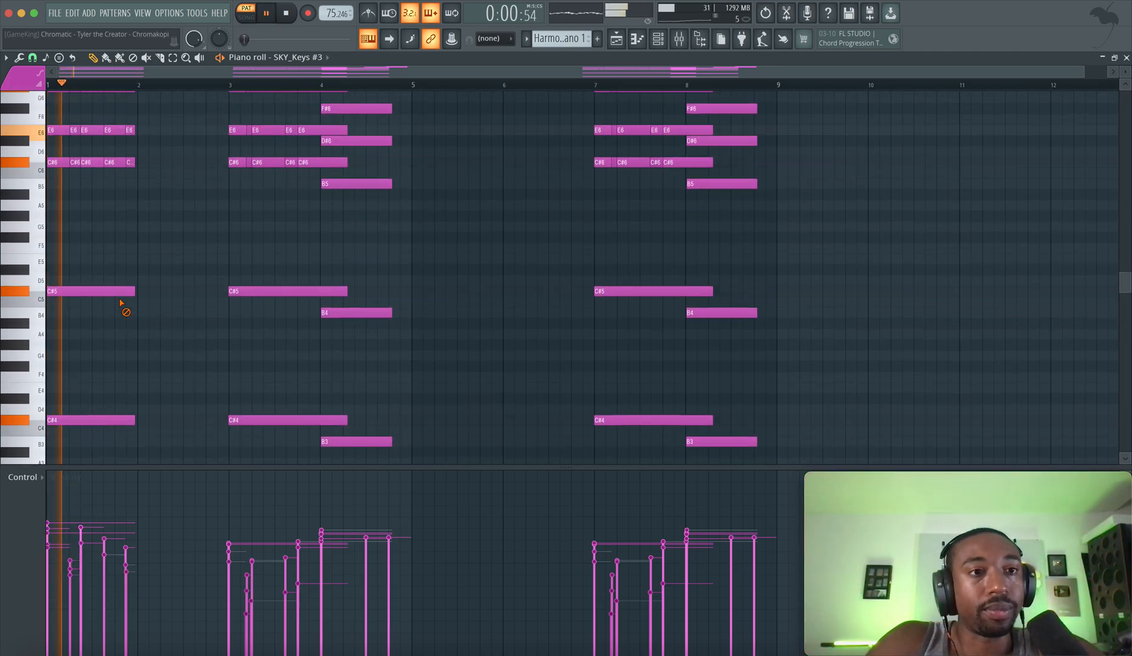
{"action": "key", "text": "space"}
{"action": "left_click_drag", "start_coordinate": [135, 149], "coordinate": [45, 279]}
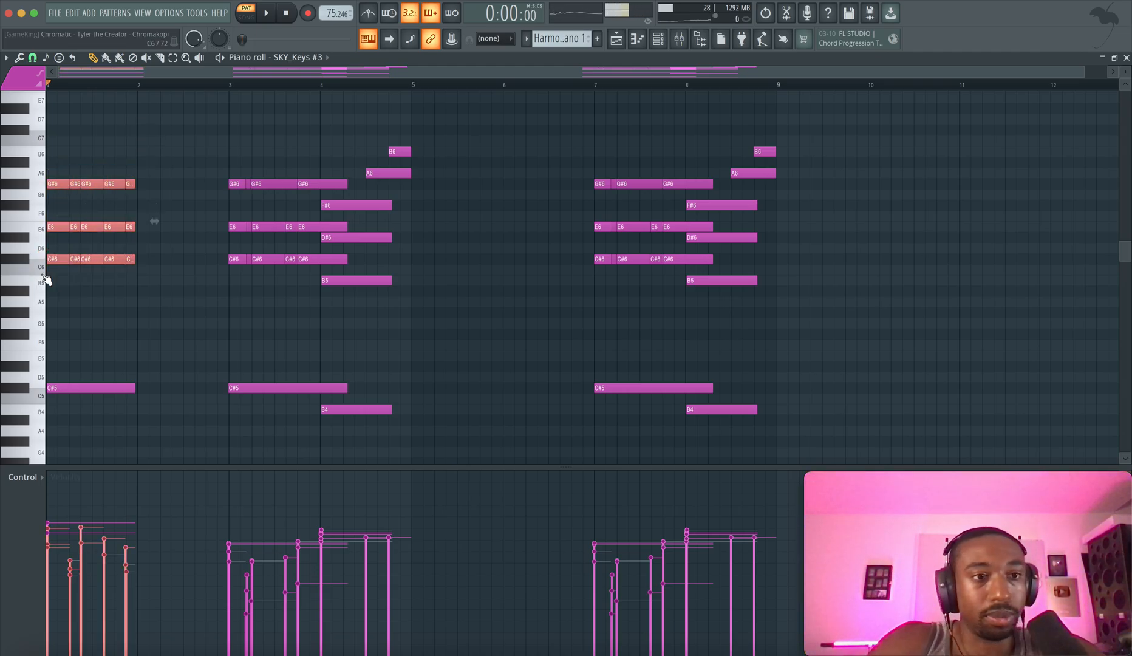
{"action": "key", "text": "space"}
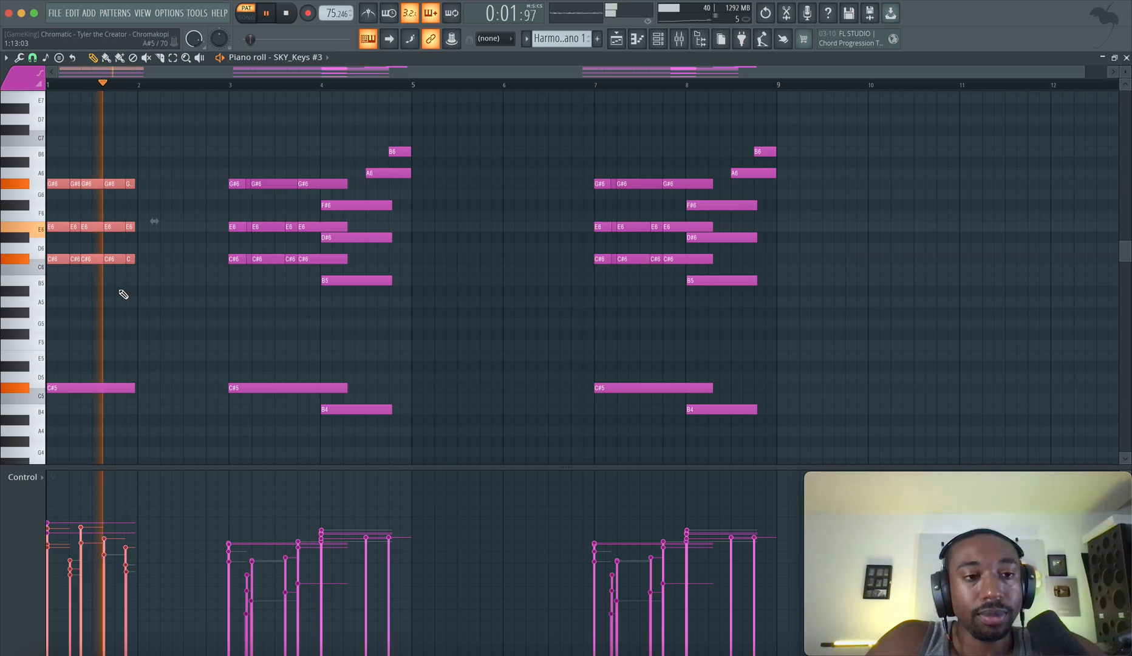
{"action": "key", "text": "space"}
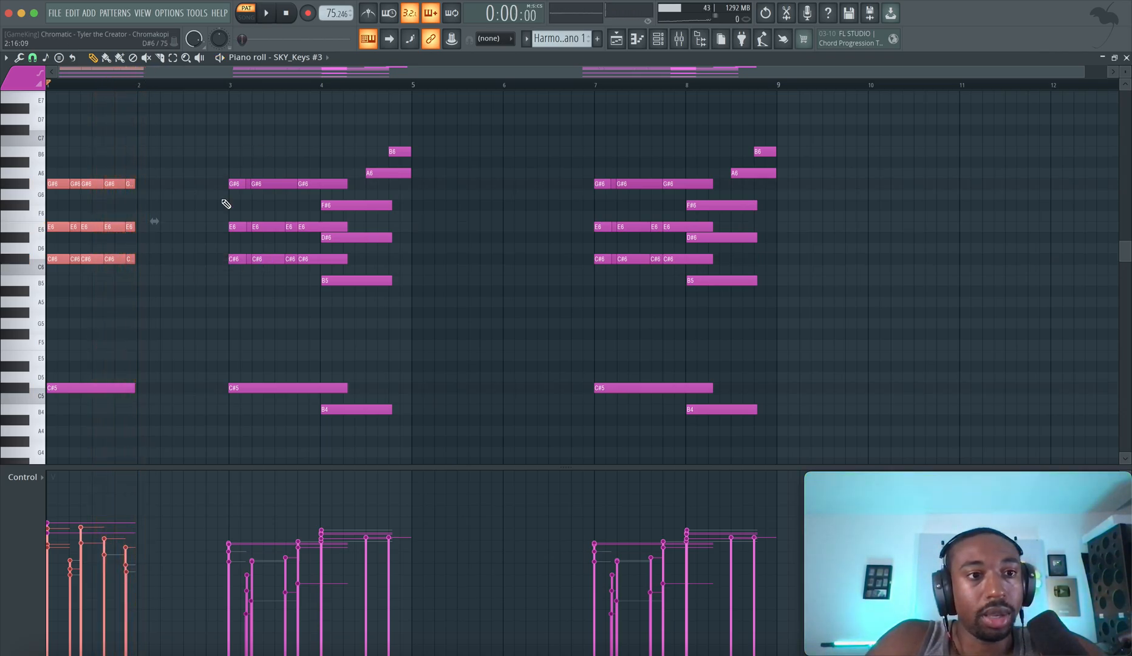
Play the harmony into bar 3, highlight the C#6 to B5 step at bar 4 and replay from bar 3
{"action": "key", "text": "space"}
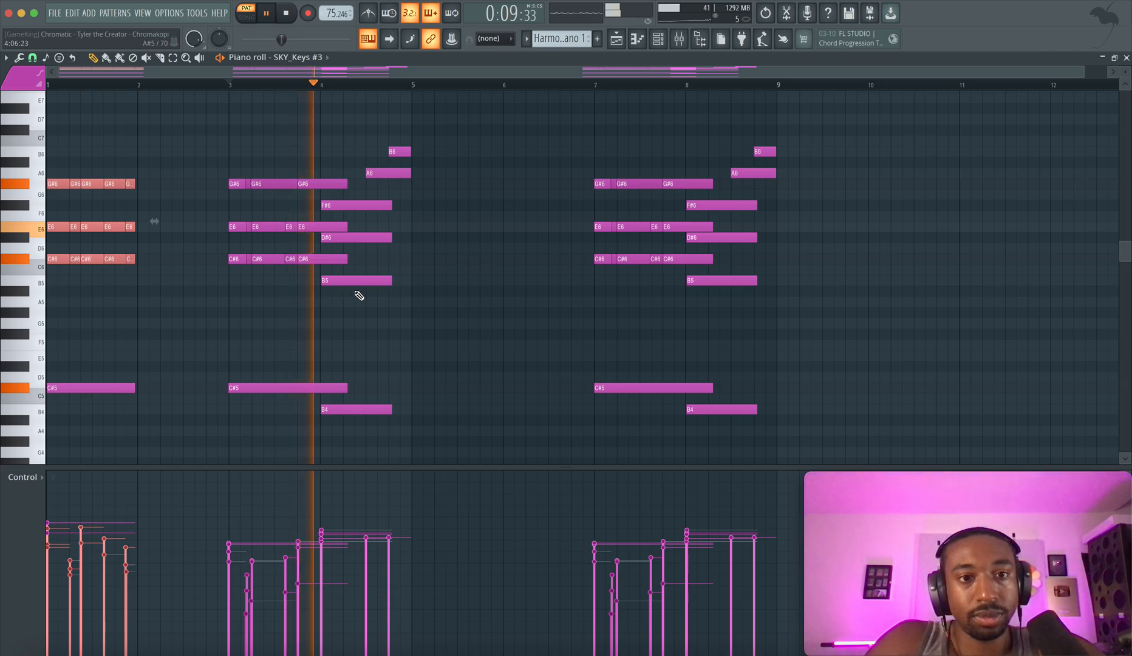
{"action": "key", "text": "space"}
{"action": "left_click_drag", "start_coordinate": [315, 245], "coordinate": [344, 296]}
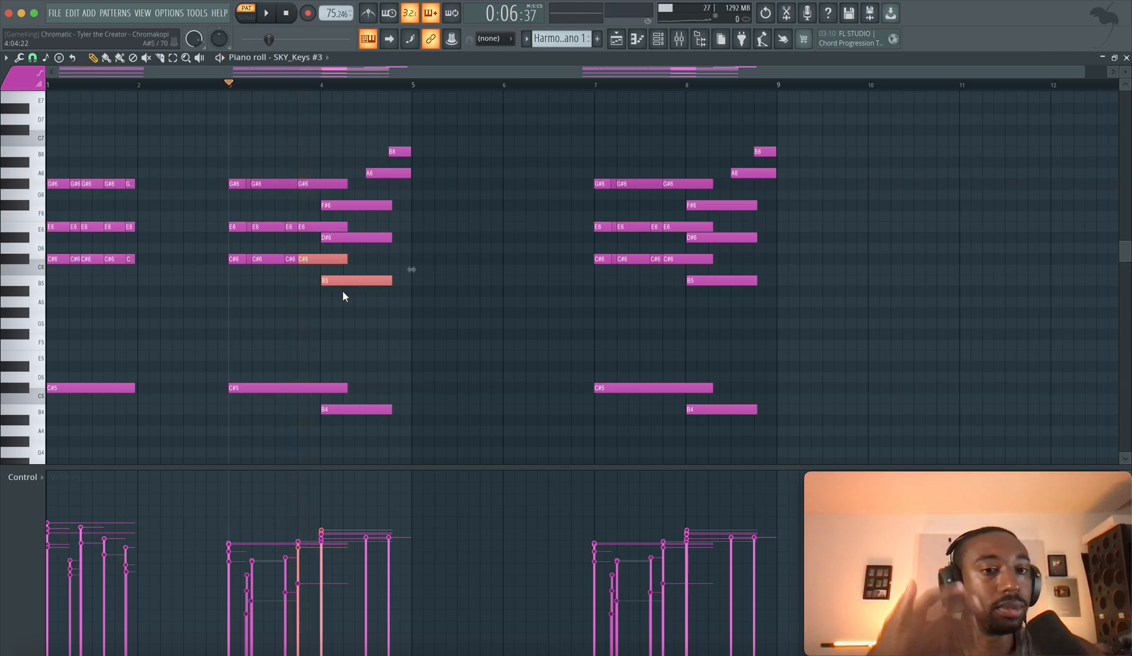
{"action": "key", "text": "space"}
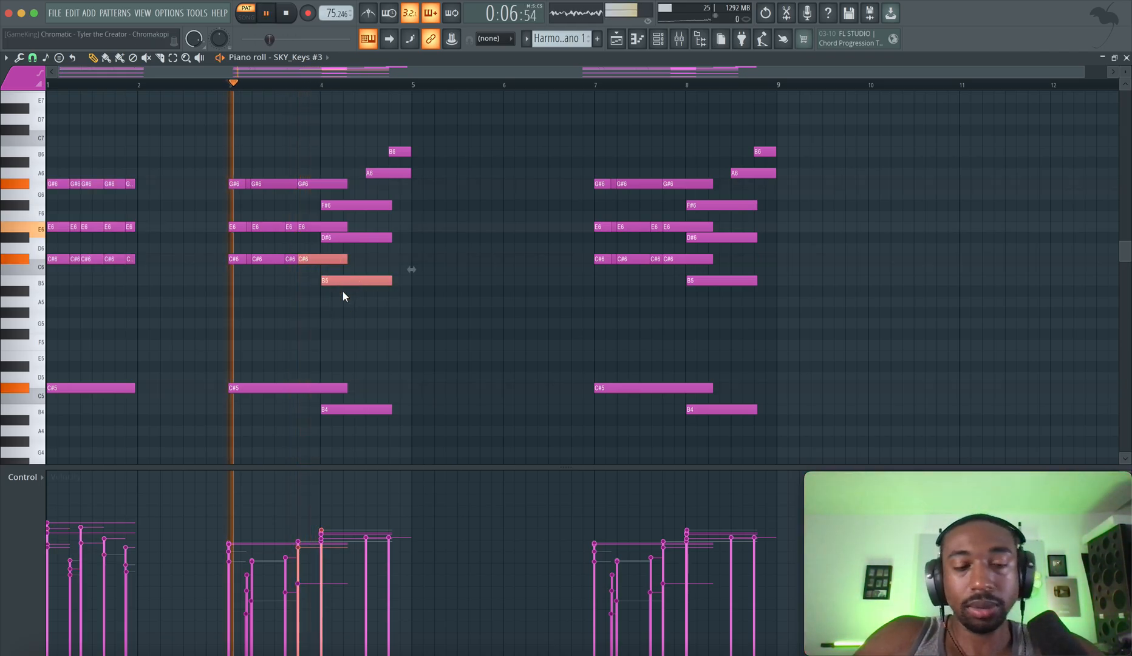
{"action": "key", "text": "space"}
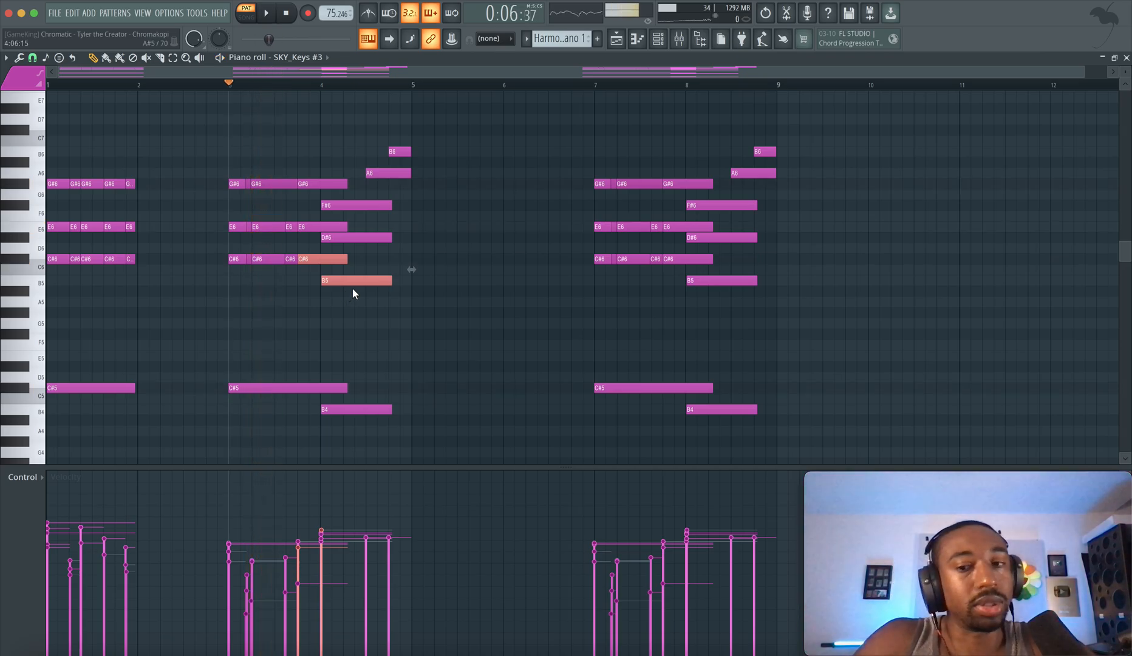
Replay the phrase from bar 3 and highlight the B5, D#6 and F#6 chord in bar 4
{"action": "key", "text": "space"}
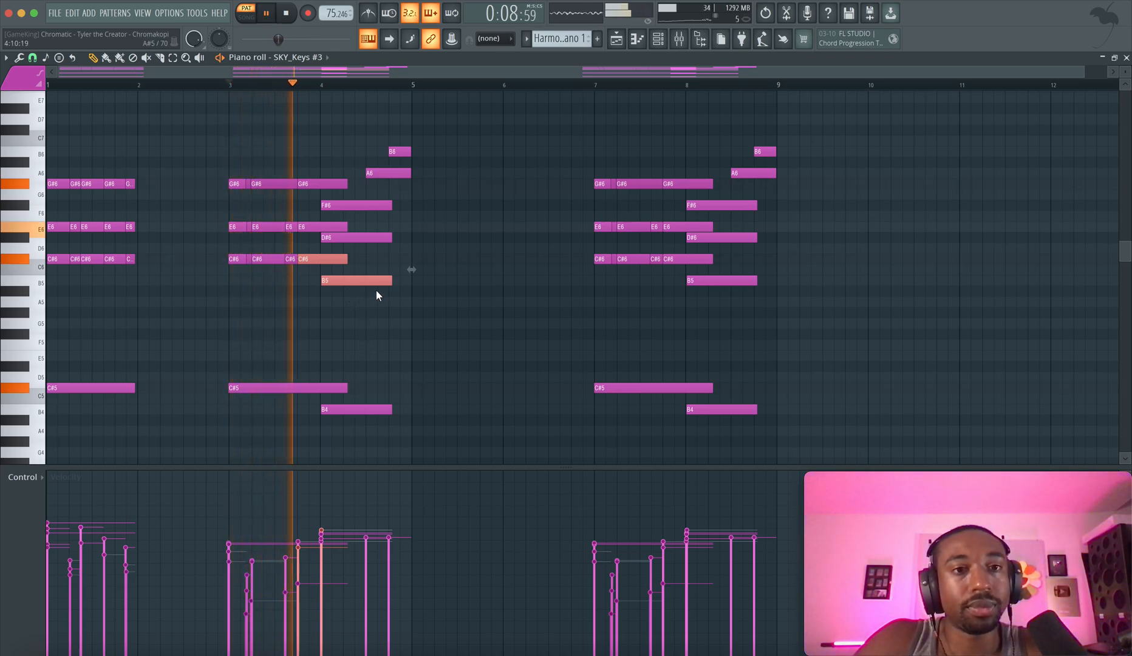
{"action": "left_click_drag", "start_coordinate": [376, 291], "coordinate": [375, 204]}
{"action": "key", "text": "space"}
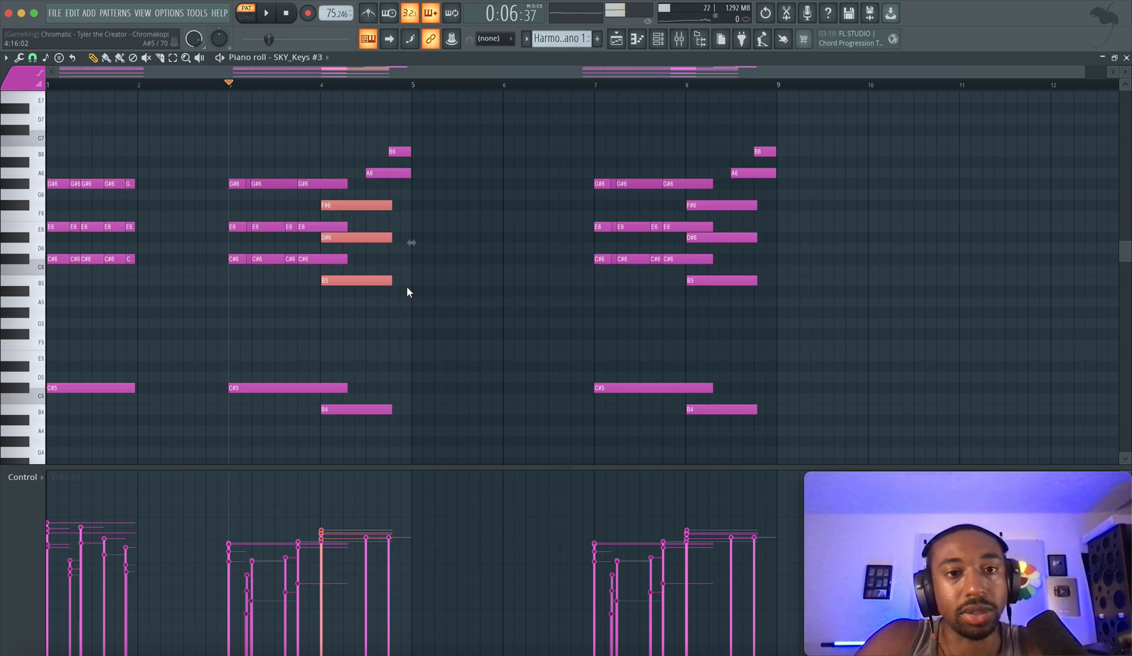
Play the phrase from bar 3 to the end of bar 4 and highlight the closing A6 and B6 notes
{"action": "key", "text": "space"}
{"action": "left_click", "coordinate": [426, 295]}
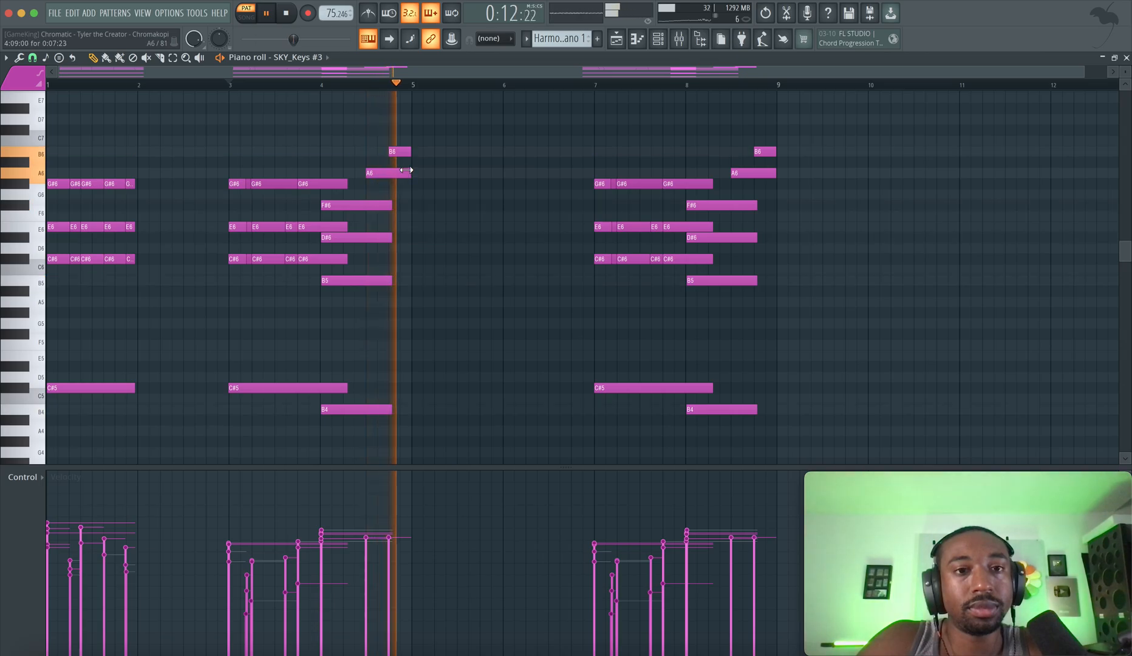
{"action": "key", "text": "space"}
{"action": "left_click_drag", "start_coordinate": [399, 177], "coordinate": [407, 147]}
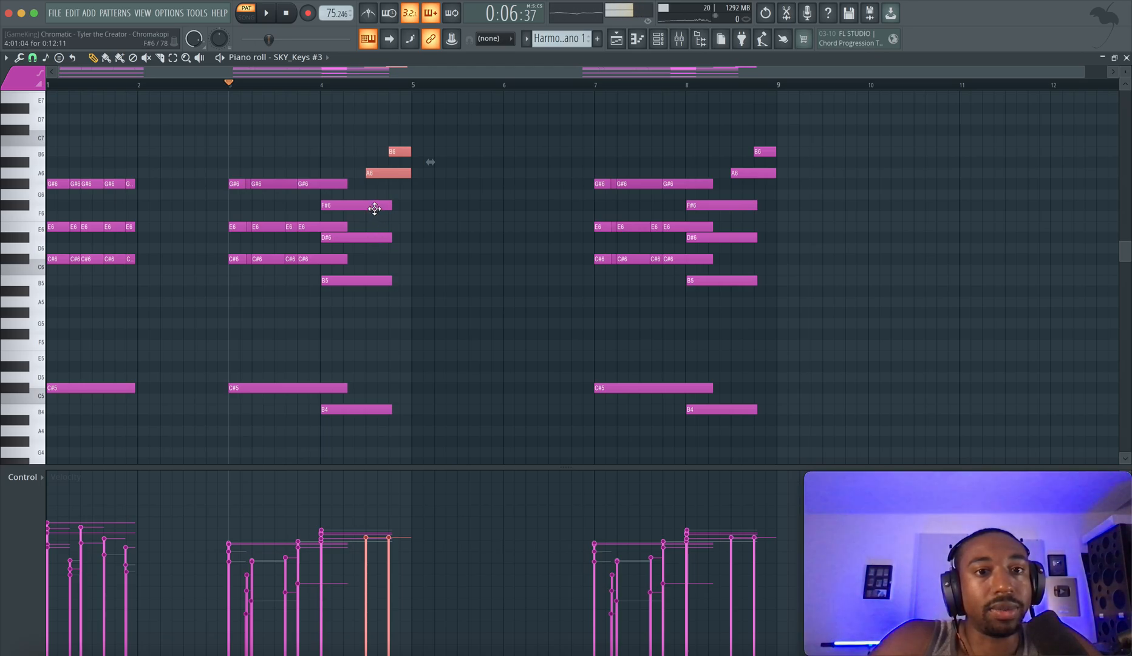
Highlight B5, D#6, F#6 and A6 in bar 4 as one chord and clear the note selection
{"action": "left_click", "coordinate": [378, 181]}
{"action": "mouse_move", "coordinate": [379, 184]}
{"action": "left_mouse_down"}
{"action": "mouse_move", "coordinate": [381, 302]}
{"action": "mouse_move", "coordinate": [373, 173]}
{"action": "left_mouse_up"}
{"action": "right_click", "coordinate": [381, 302]}
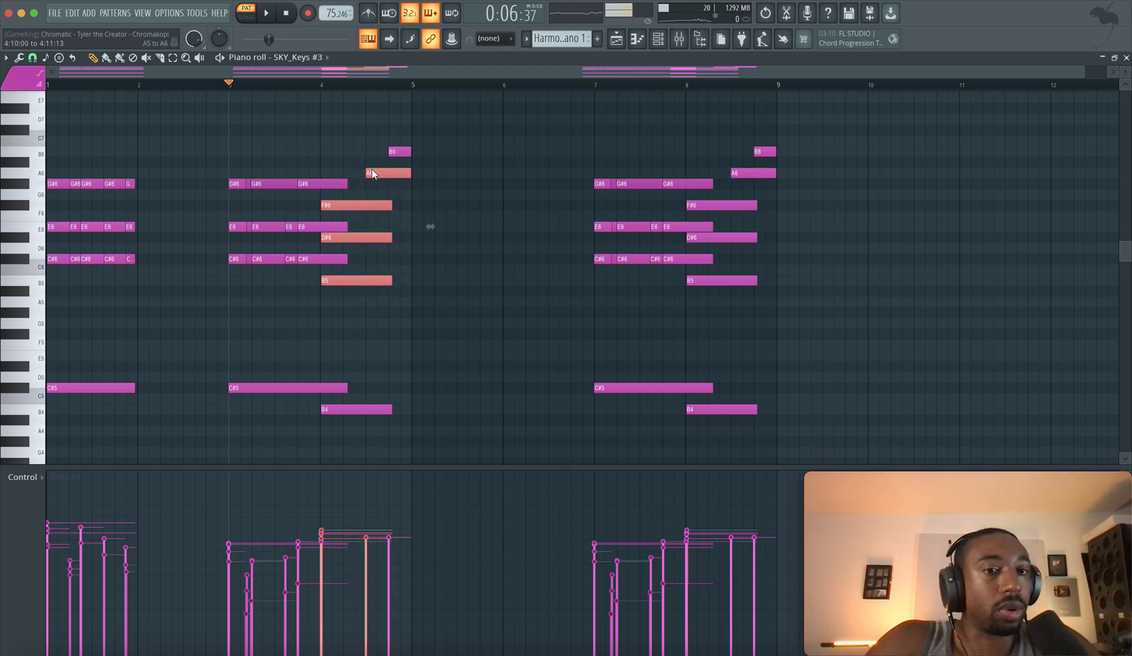
{"action": "right_click", "coordinate": [376, 259]}
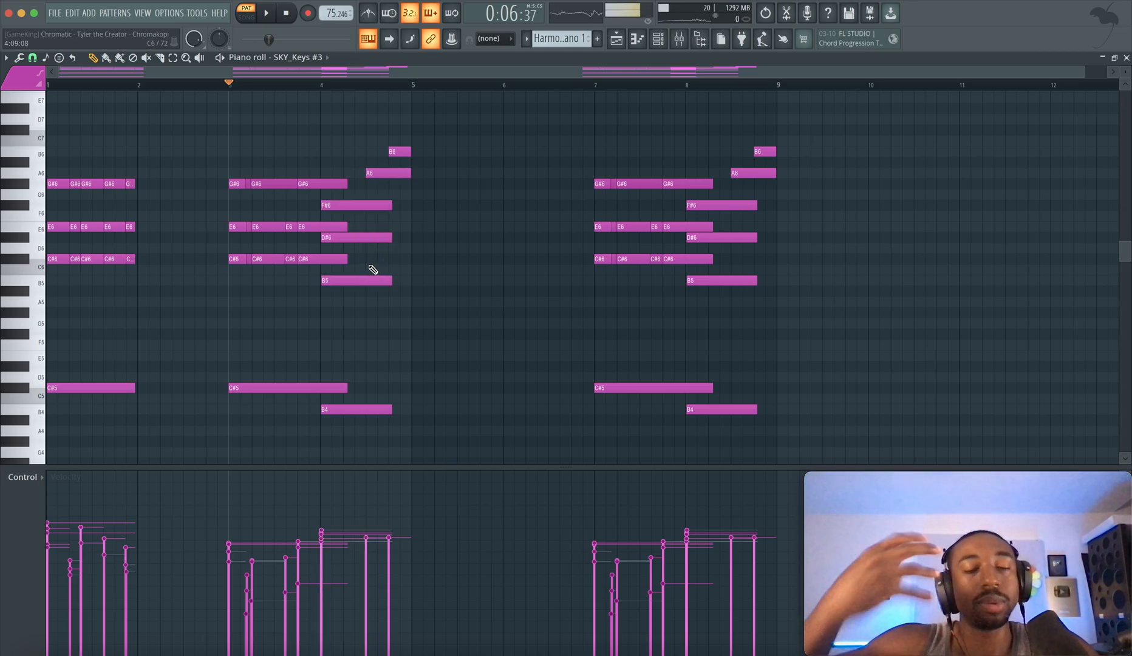
{"action": "left_click_drag", "start_coordinate": [373, 311], "coordinate": [376, 174]}
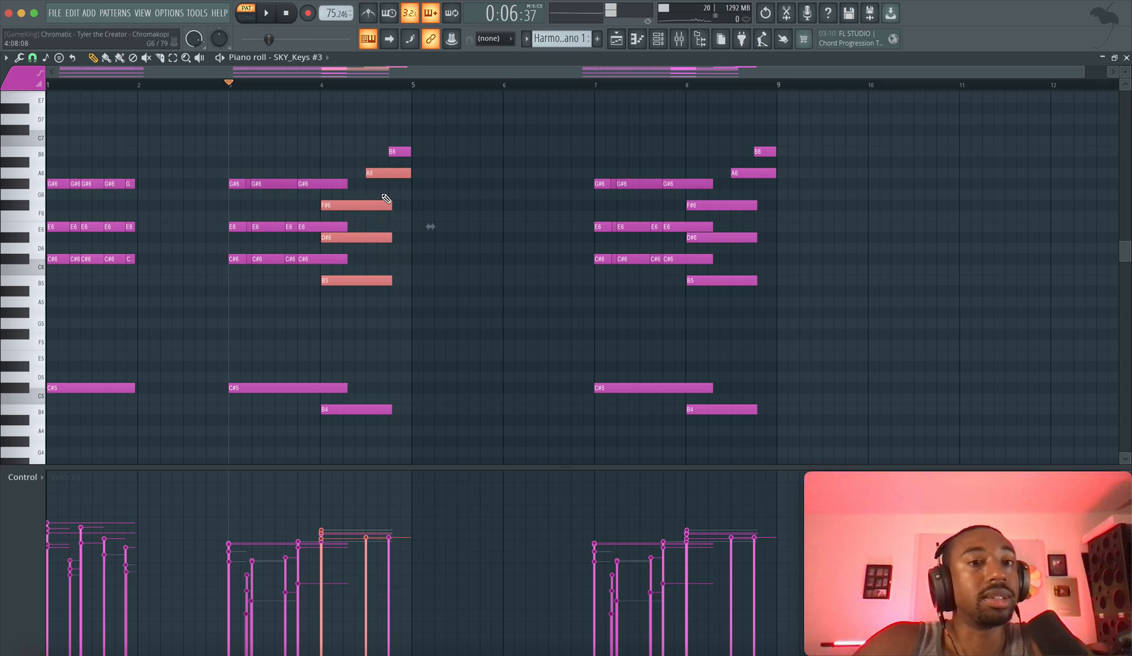
{"action": "right_click", "coordinate": [469, 198]}
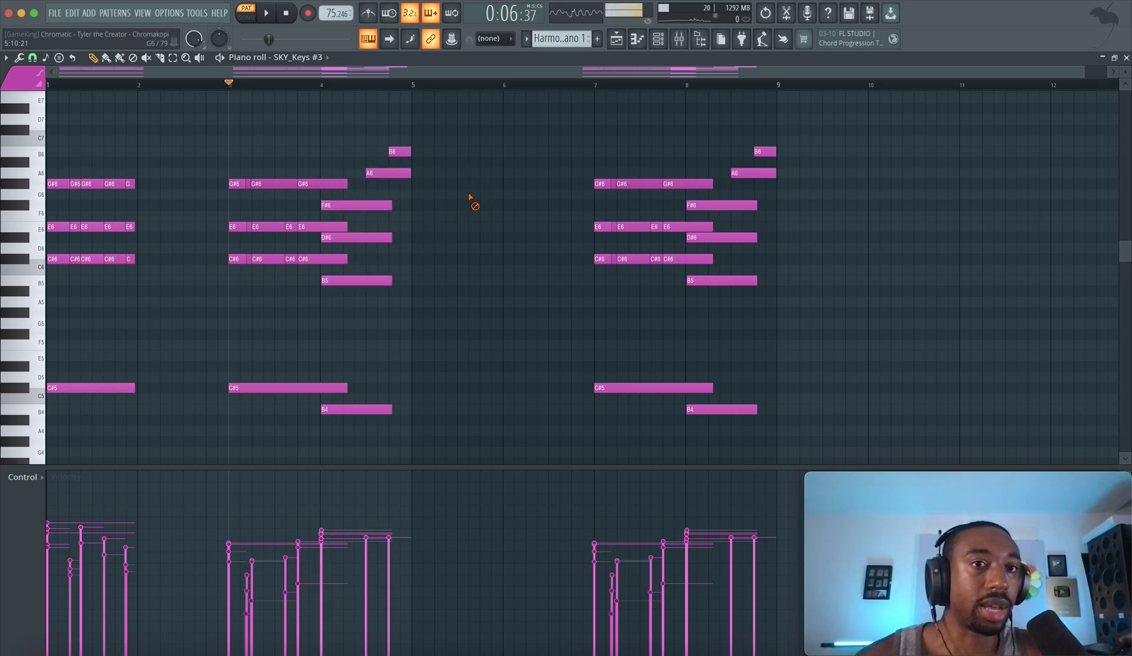
Highlight the low C#5 to B4 step from bar 3 into bar 4 and clear the selection
{"action": "left_click_drag", "start_coordinate": [342, 363], "coordinate": [344, 430]}
{"action": "left_click", "coordinate": [347, 352], "text": "ctrl"}
{"action": "left_click_drag", "start_coordinate": [305, 368], "coordinate": [330, 427]}
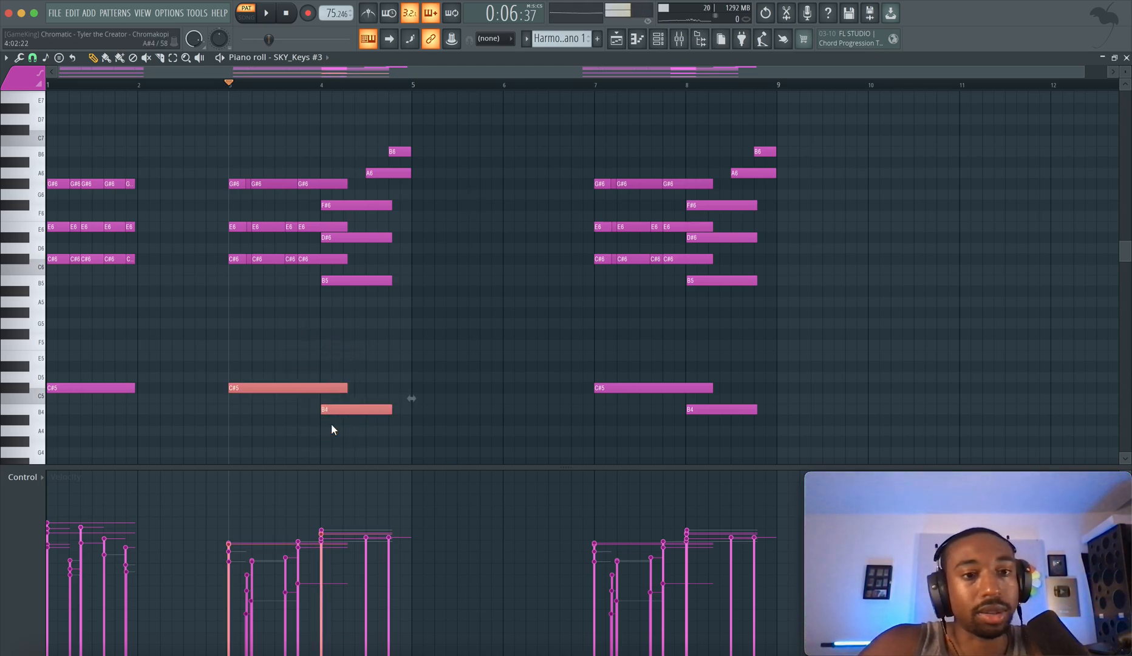
{"action": "left_click", "coordinate": [326, 323], "text": "ctrl"}
Play the repeated phrase from just before bar 7 through bar 8 and highlight its low-octave notes
{"action": "scroll", "coordinate": [432, 188], "scroll_direction": "down", "scroll_amount": 1}
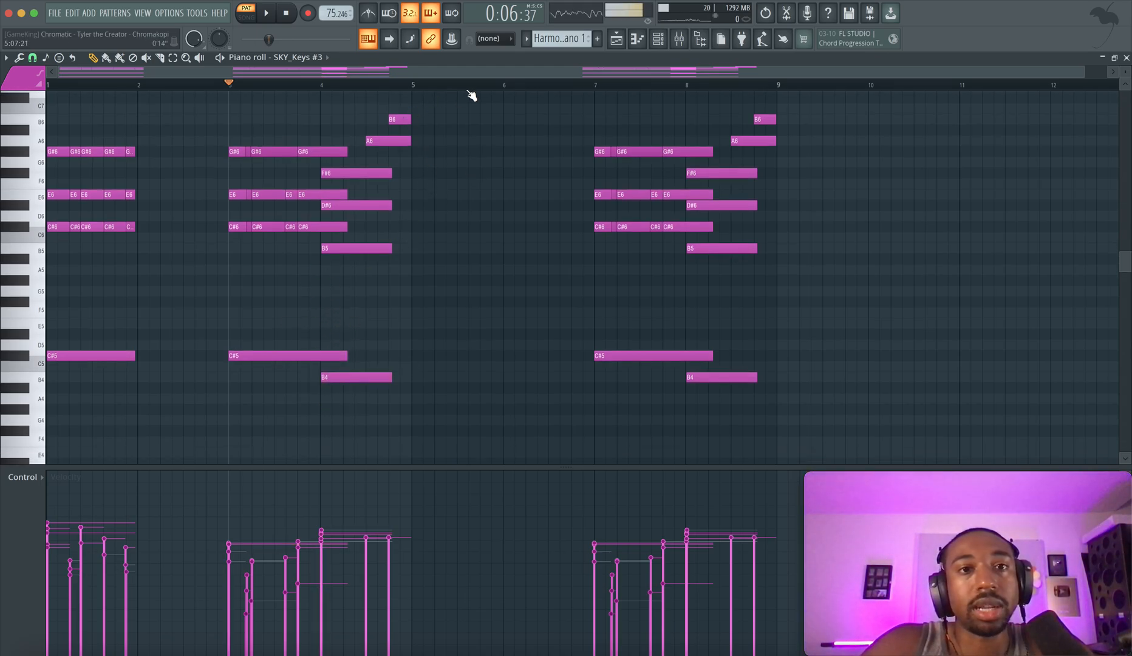
{"action": "left_click", "coordinate": [582, 88]}
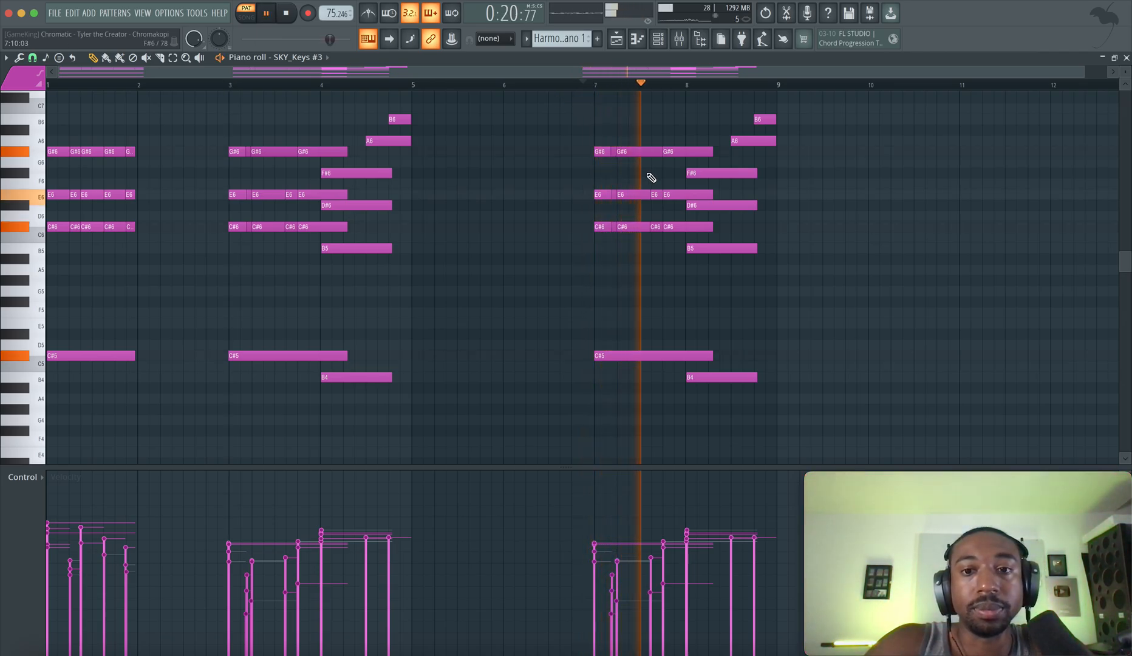
{"action": "scroll", "coordinate": [651, 179], "scroll_direction": "down", "scroll_amount": 1, "text": "ctrl"}
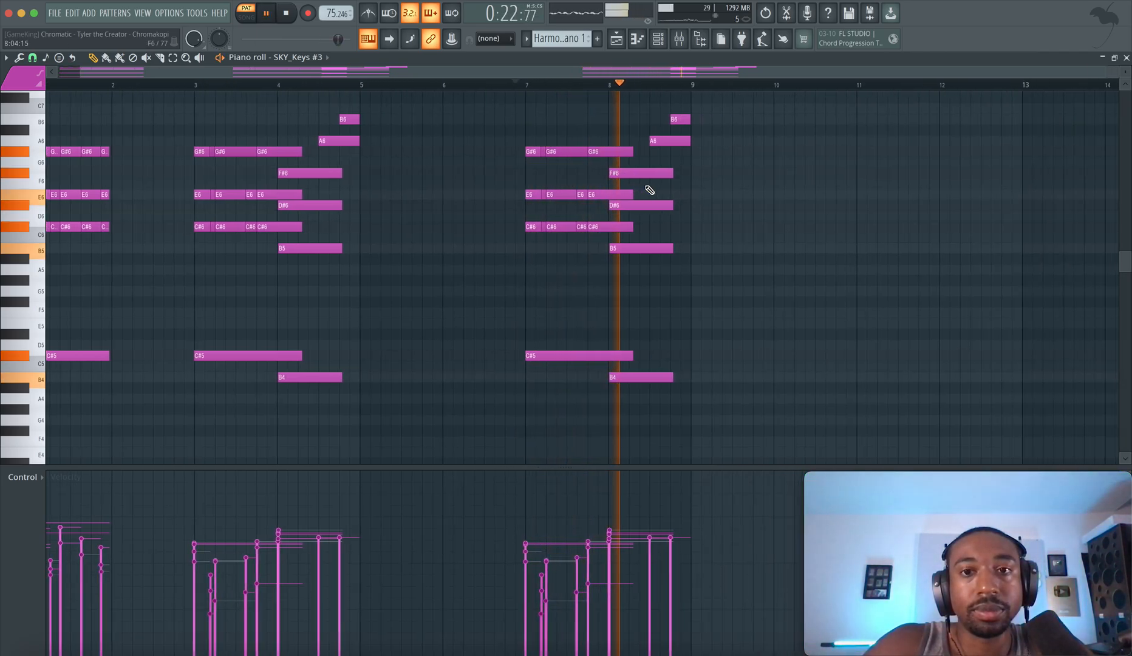
{"action": "scroll", "coordinate": [650, 190], "scroll_direction": "down", "scroll_amount": 5}
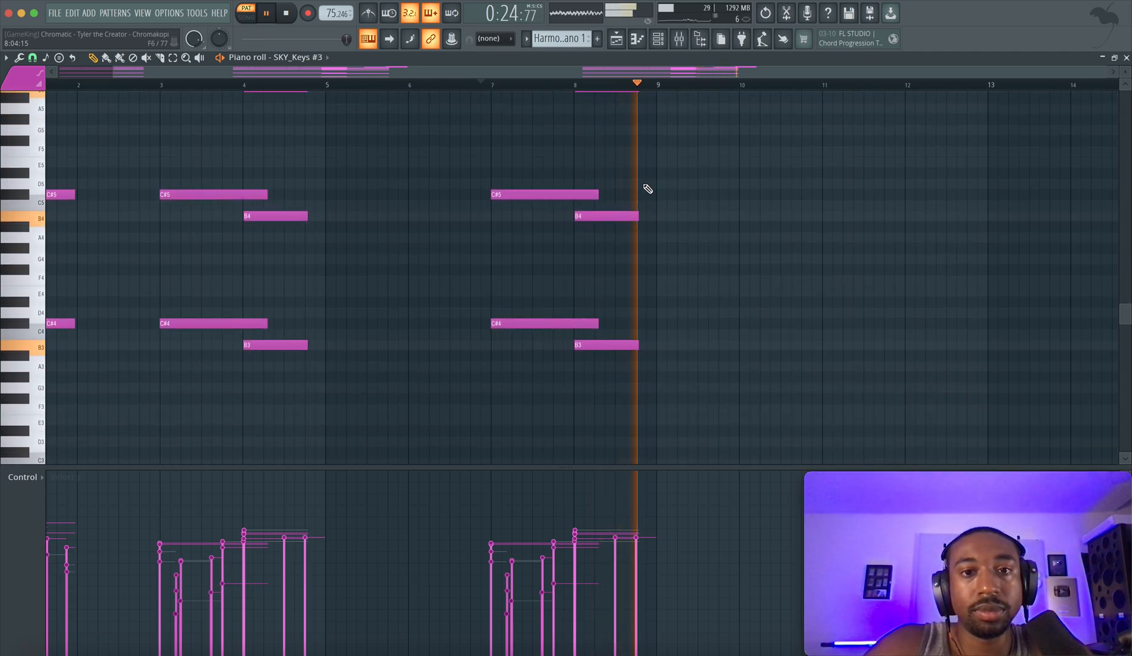
{"action": "key", "text": "space"}
{"action": "left_click_drag", "start_coordinate": [528, 184], "coordinate": [657, 410]}
In the playlist, solo only the Topline 1 Synth and Contrast Synth Low tracks and play them in song mode from bar 9
{"action": "key", "text": "F5"}
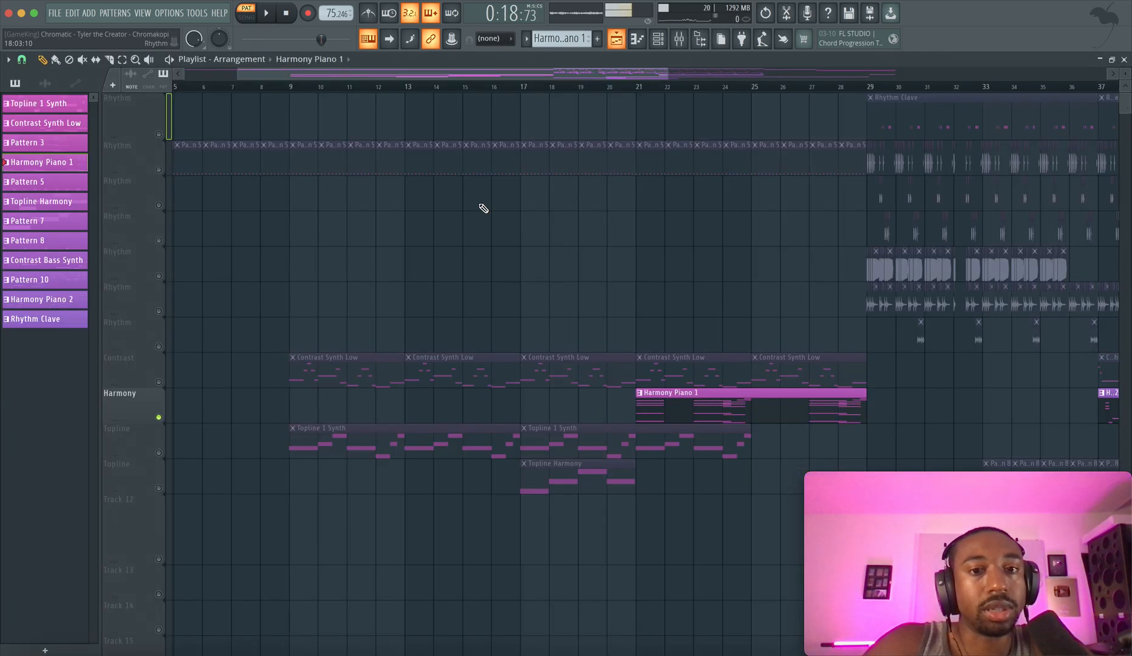
{"action": "left_click", "coordinate": [158, 417], "text": "ctrl"}
{"action": "left_click", "coordinate": [159, 453], "text": "ctrl"}
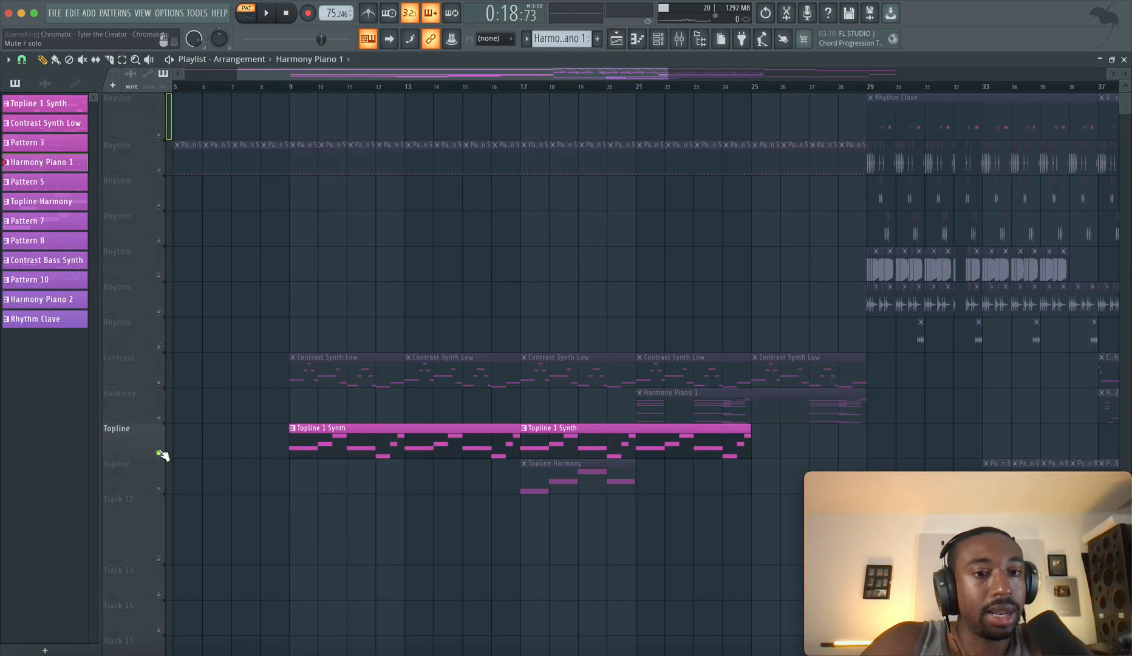
{"action": "left_click", "coordinate": [158, 382]}
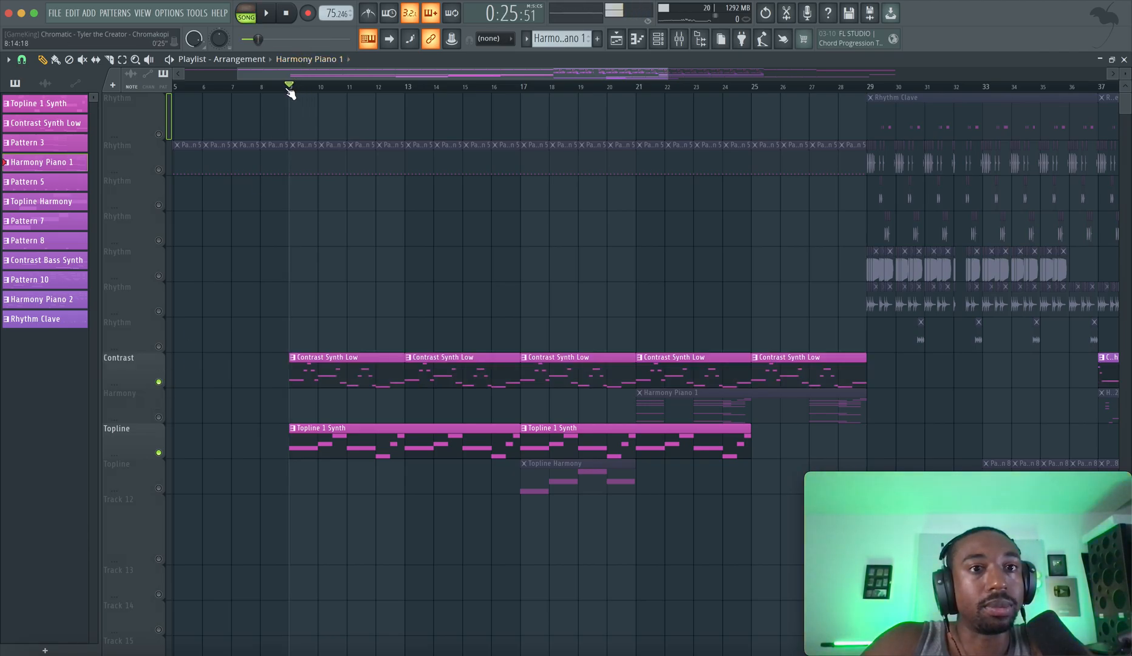
{"action": "key", "text": "space"}
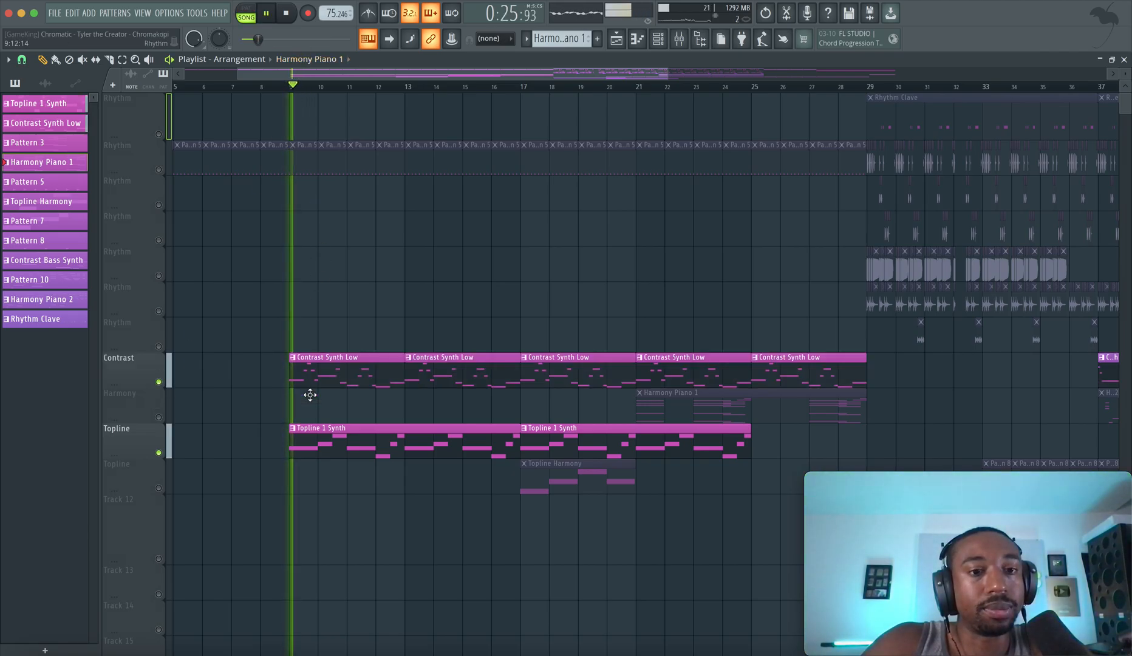
Open the first Topline 1 Synth clip in the piano roll and examine its notes while playing the arrangement
{"action": "double_click", "coordinate": [312, 441]}
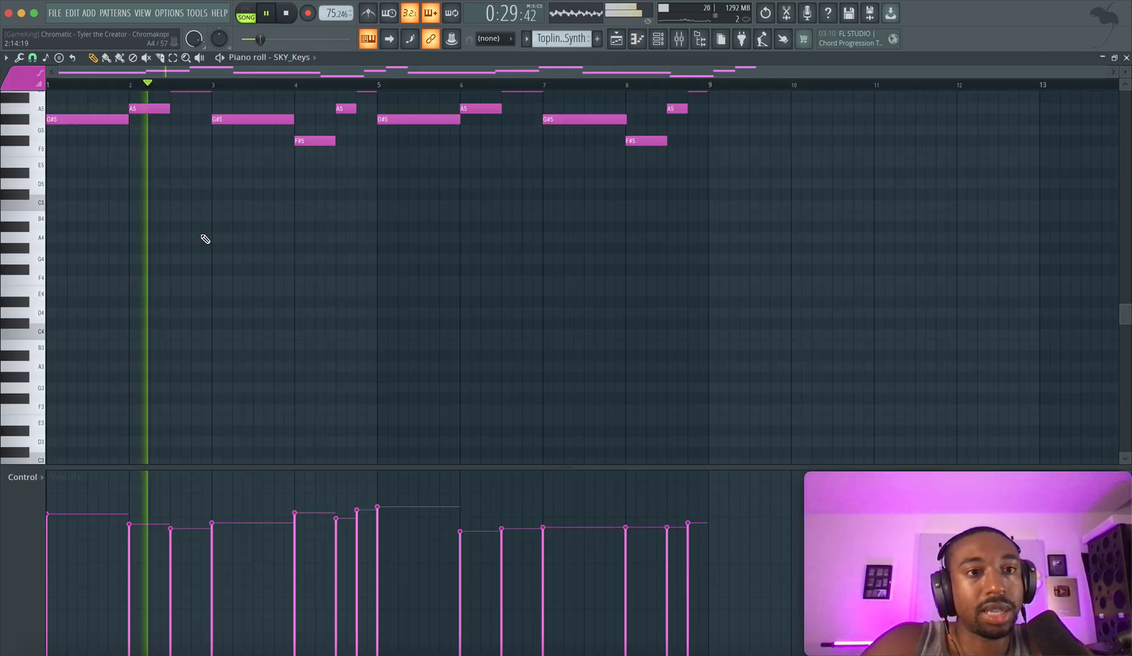
{"action": "scroll", "coordinate": [205, 239], "scroll_direction": "up", "scroll_amount": 5}
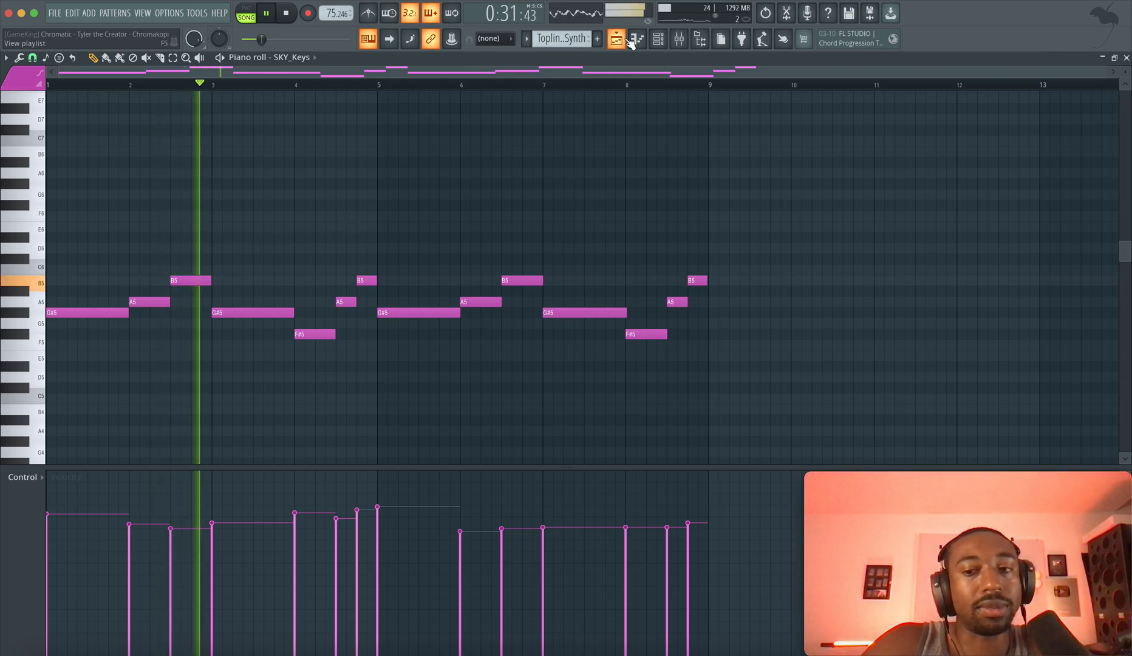
{"action": "key", "text": "space"}
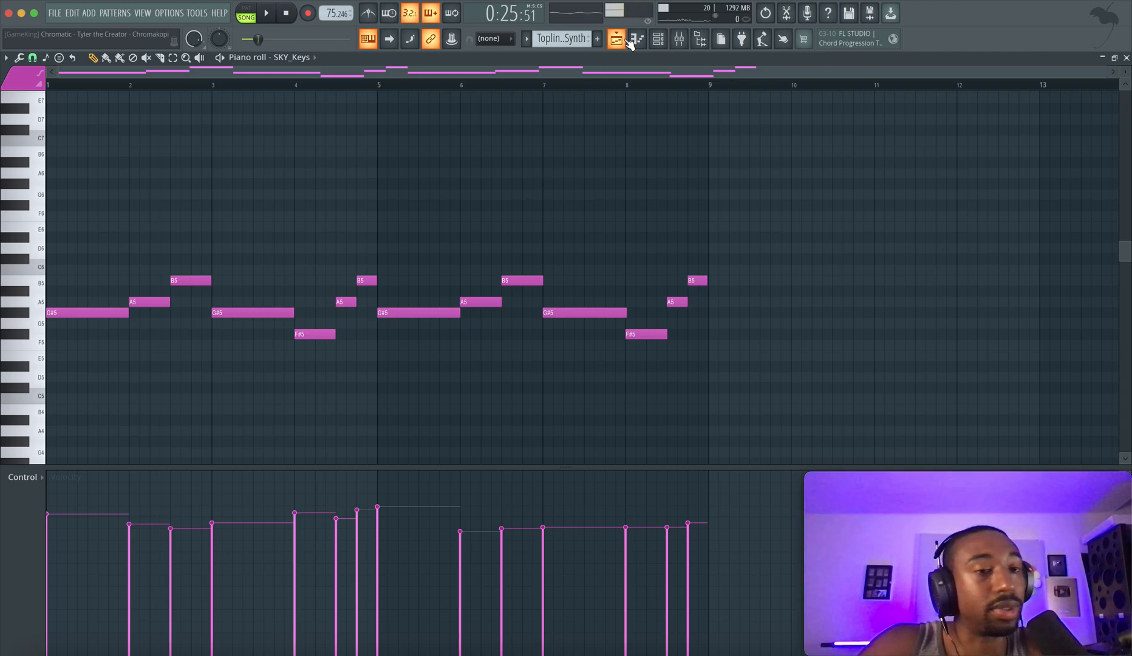
{"action": "key", "text": "space"}
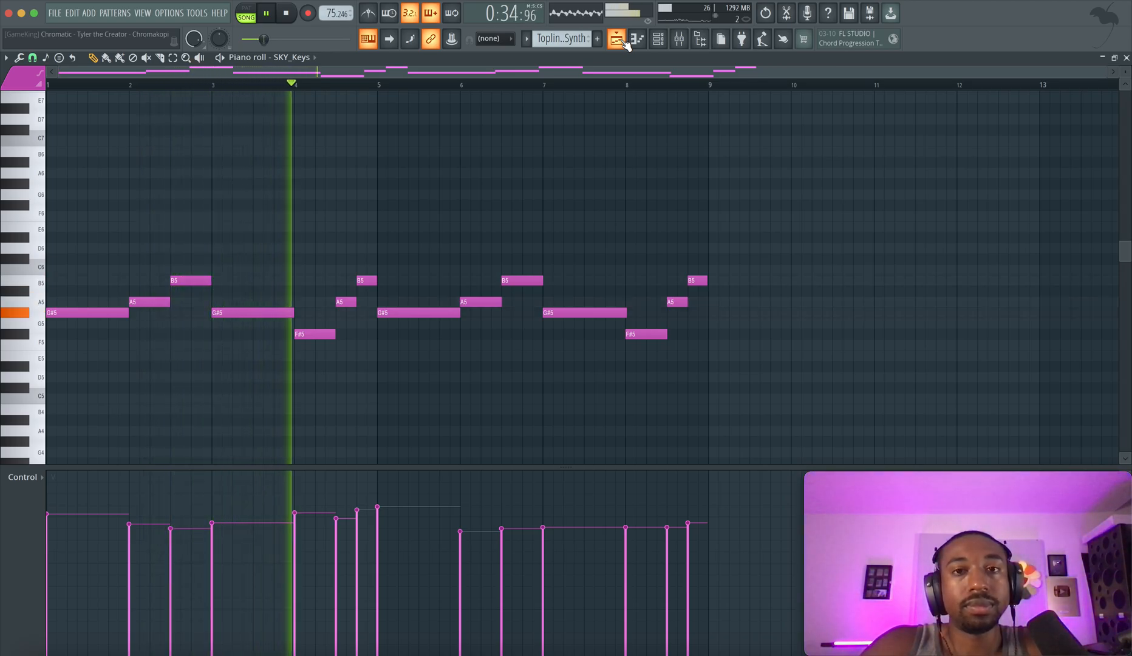
Return to the playlist and unmute the Topline Harmony track during playback
{"action": "left_click", "coordinate": [625, 41]}
{"action": "scroll", "coordinate": [509, 271], "scroll_direction": "right", "scroll_amount": 4}
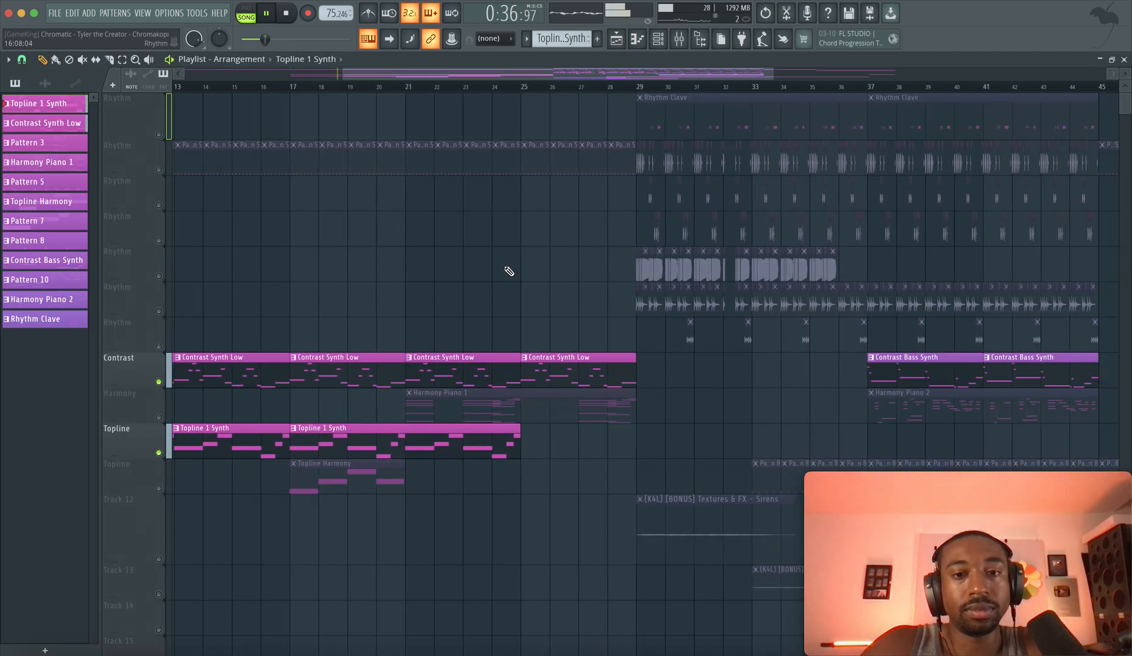
{"action": "scroll", "coordinate": [509, 271], "scroll_direction": "left", "scroll_amount": 3}
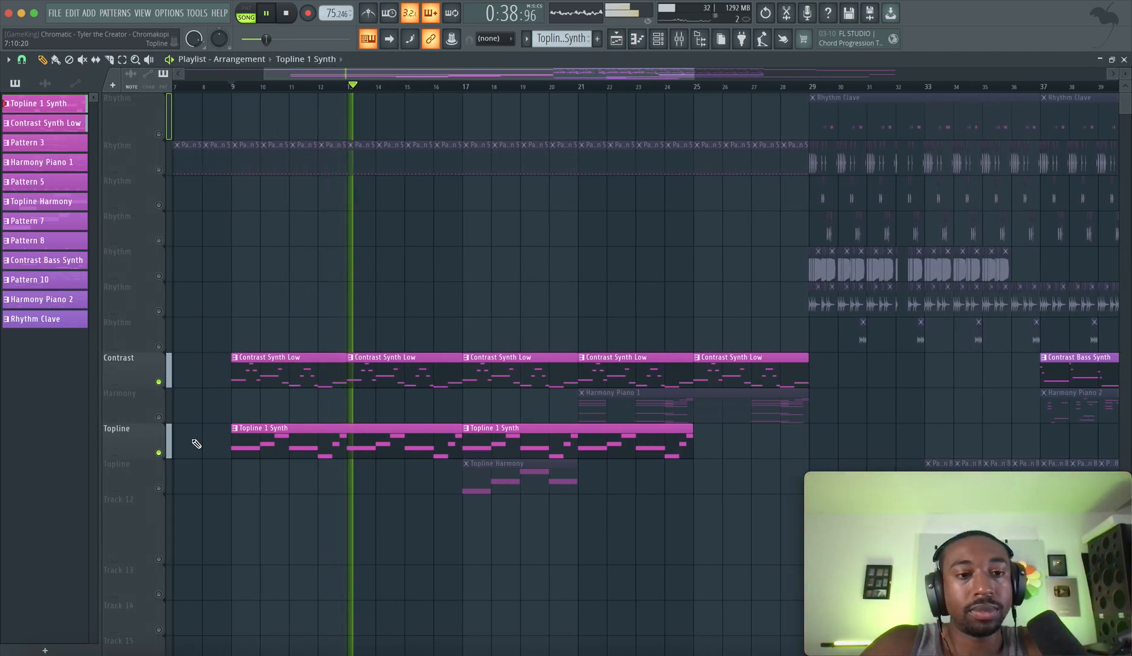
{"action": "left_click", "coordinate": [159, 488]}
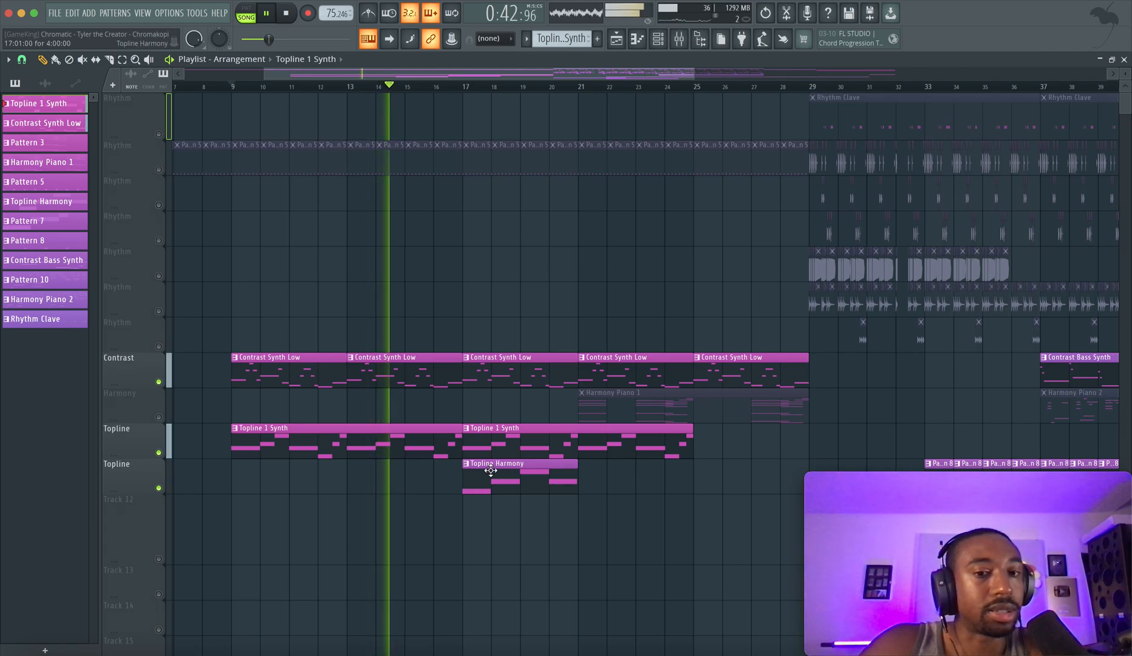
{"action": "scroll", "coordinate": [511, 460], "scroll_direction": "right", "scroll_amount": 2}
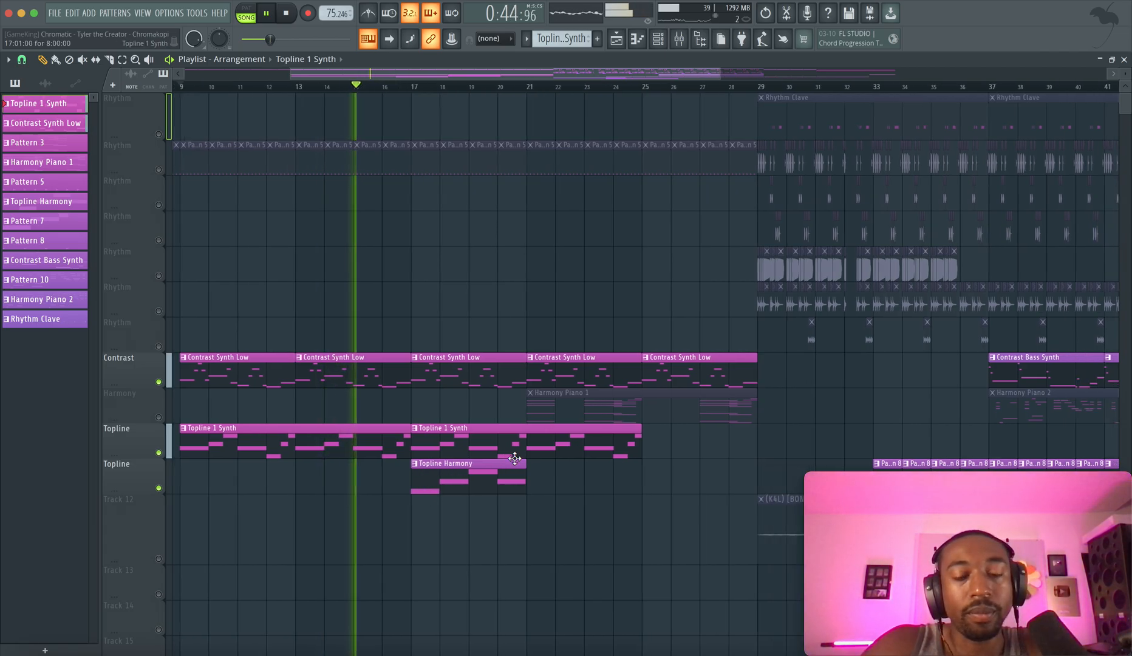
From the channel rack, inspect the SKY_Keys and SKY_Keys #5 instruments, audition notes on SKY_Keys #5 and close both plugin windows
{"action": "left_click", "coordinate": [636, 42]}
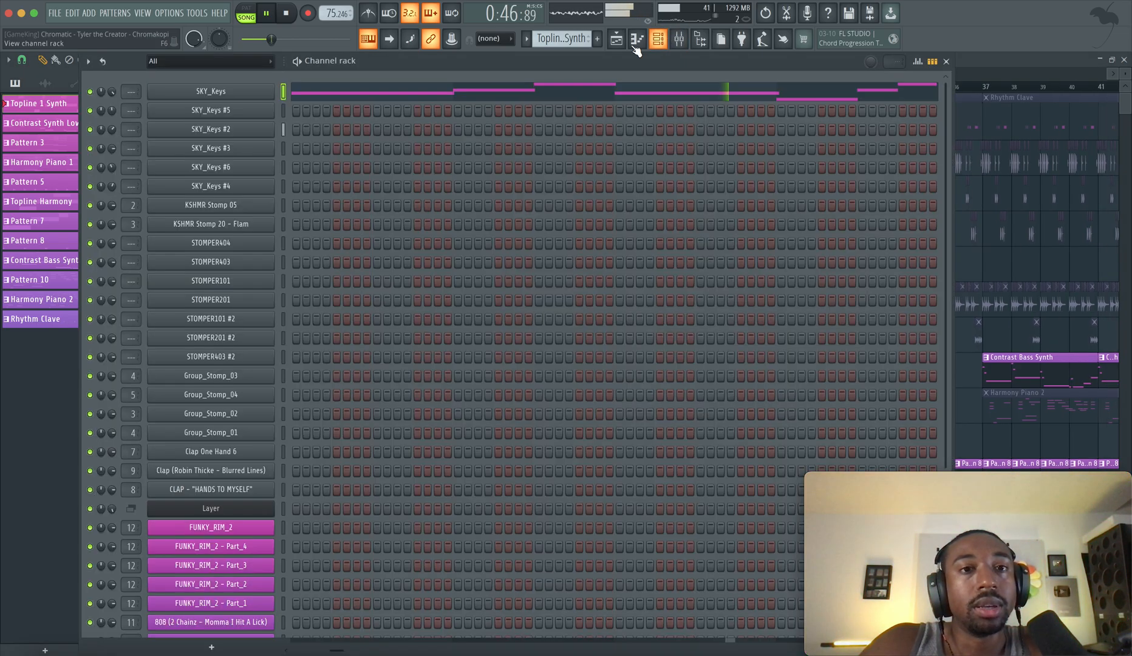
{"action": "left_click", "coordinate": [241, 91]}
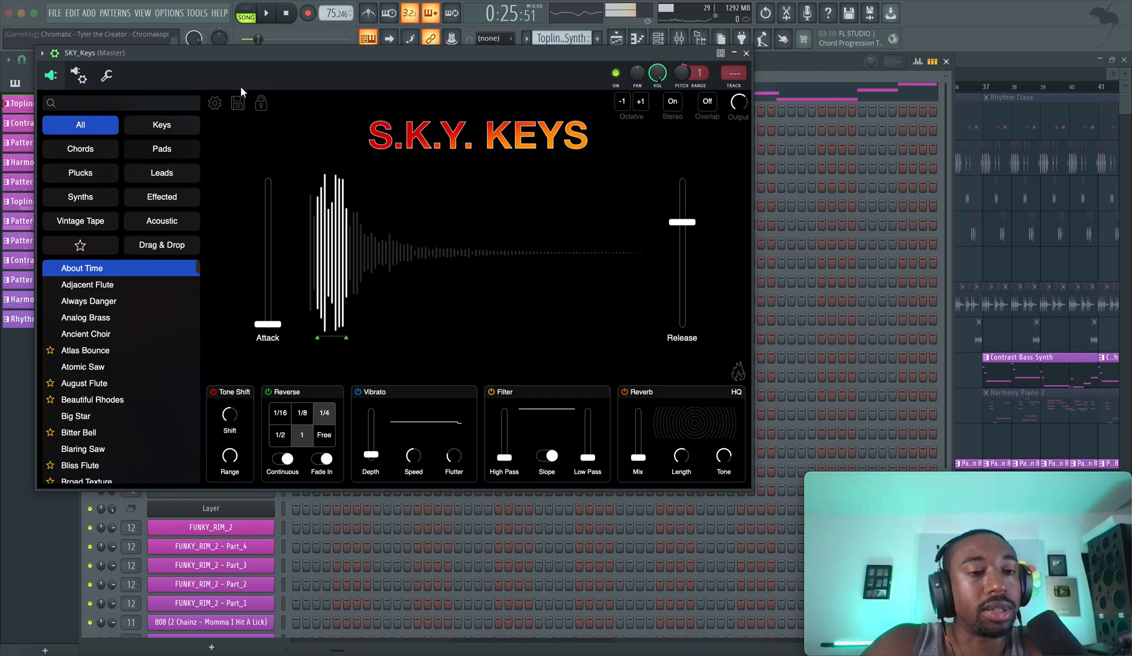
{"action": "left_click", "coordinate": [747, 55]}
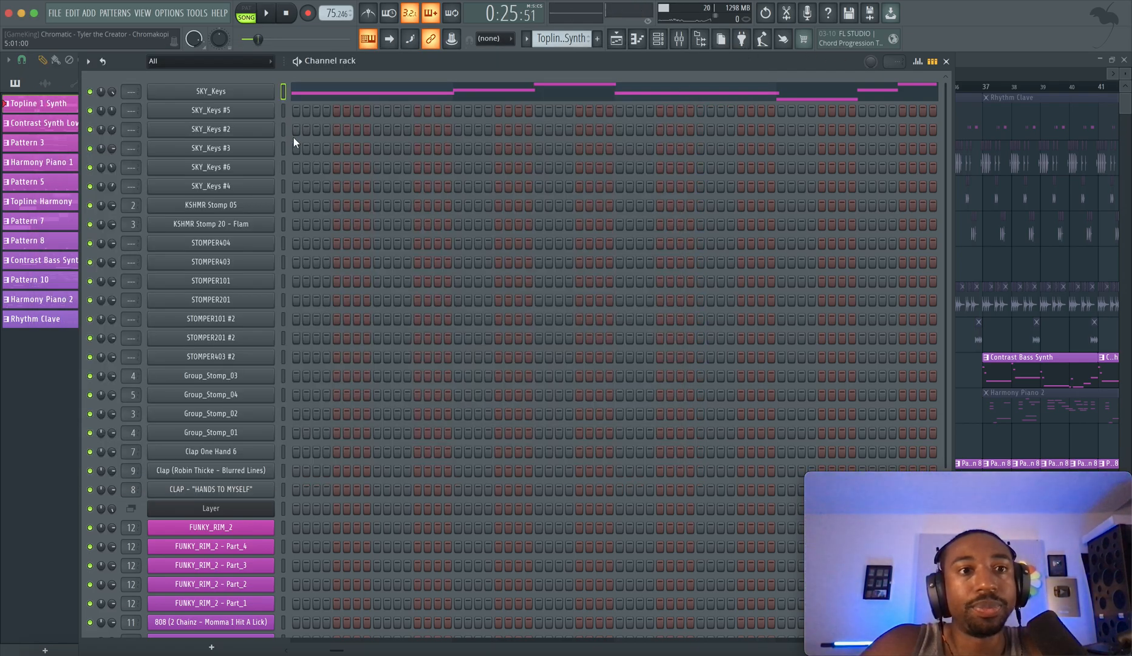
{"action": "left_click", "coordinate": [256, 113]}
{"action": "key", "text": "c"}
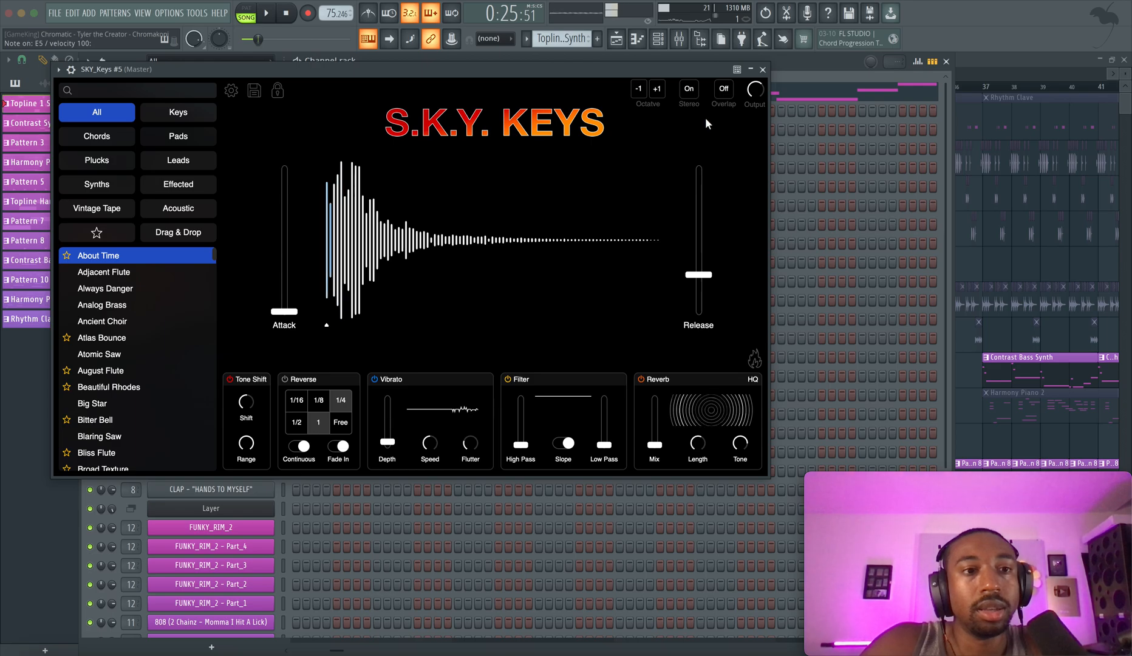
{"action": "key", "text": "v"}
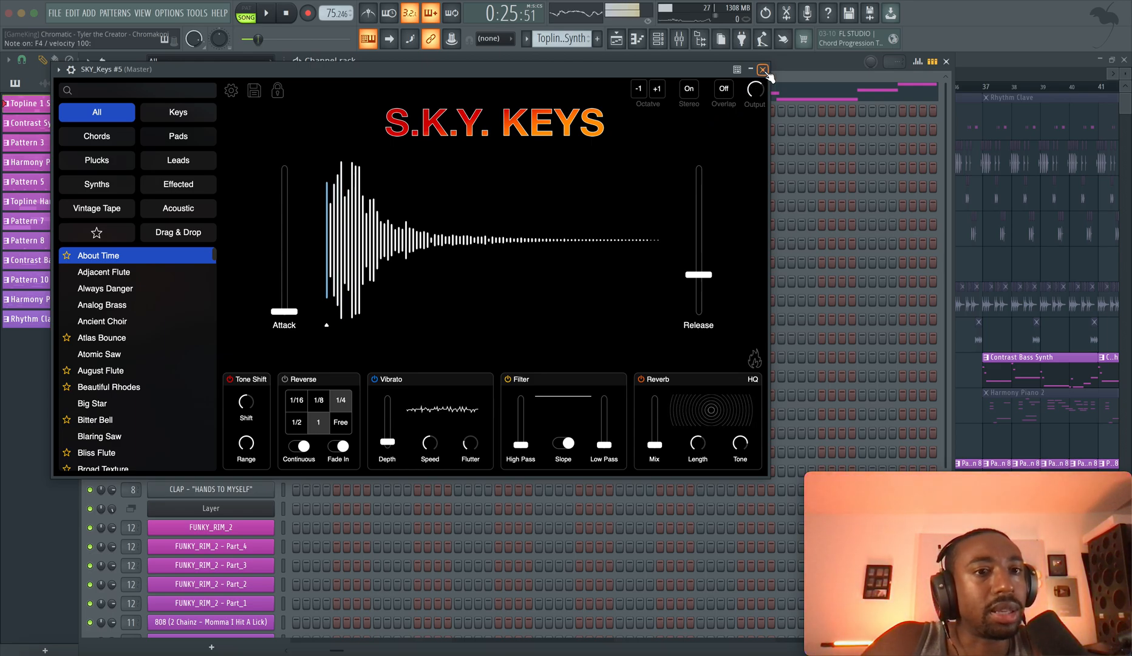
{"action": "left_click", "coordinate": [763, 70]}
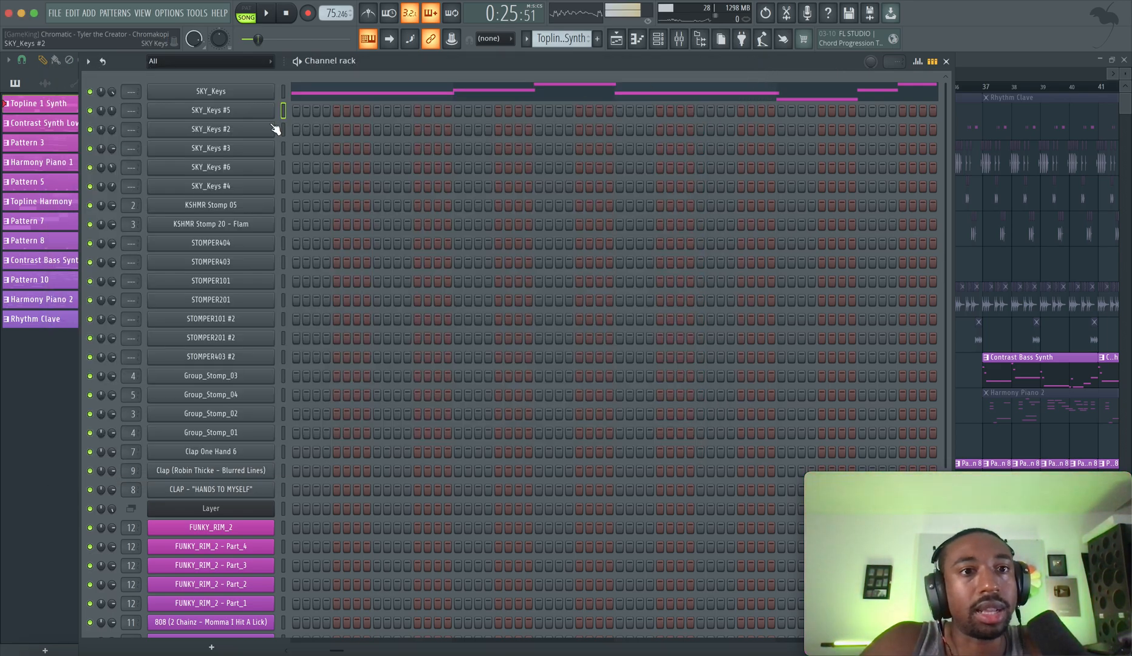
Open the Topline Harmony clip from the playlist and inspect the preset used by its SKY_Keys #5 channel
{"action": "left_click", "coordinate": [617, 40]}
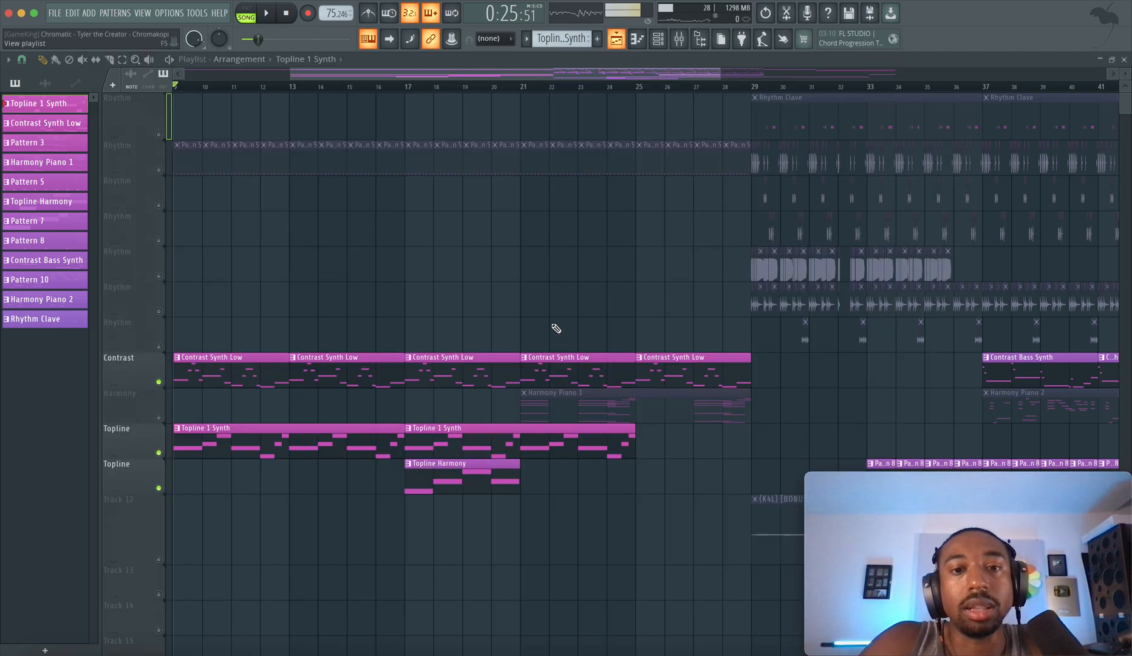
{"action": "double_click", "coordinate": [465, 473]}
{"action": "left_click", "coordinate": [638, 40]}
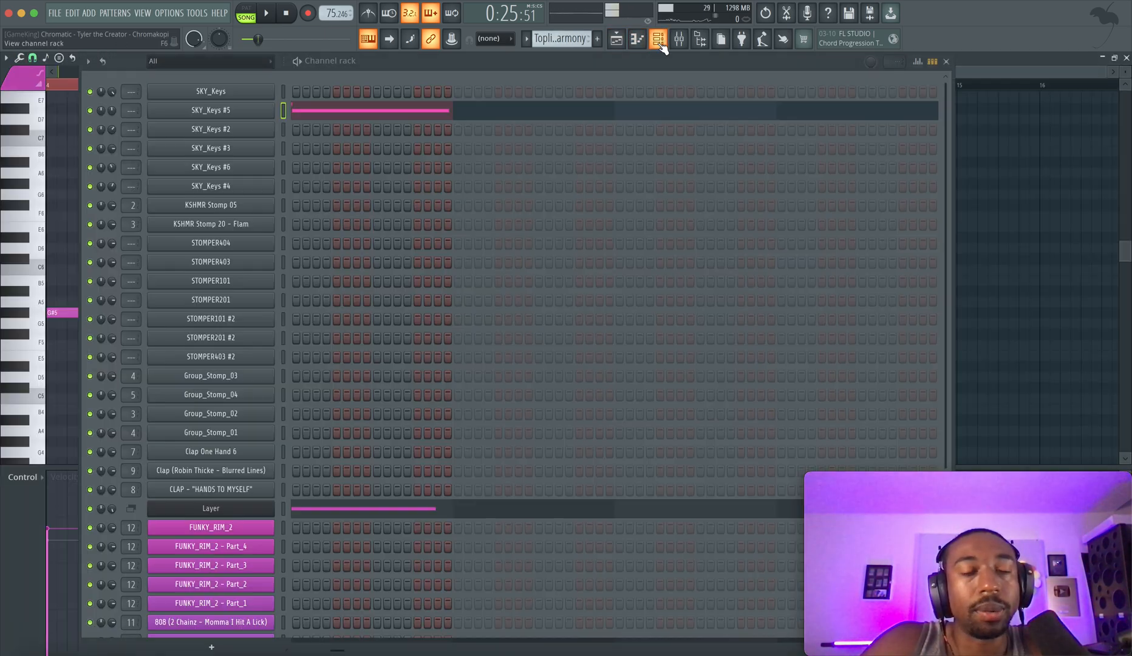
{"action": "left_click", "coordinate": [262, 113]}
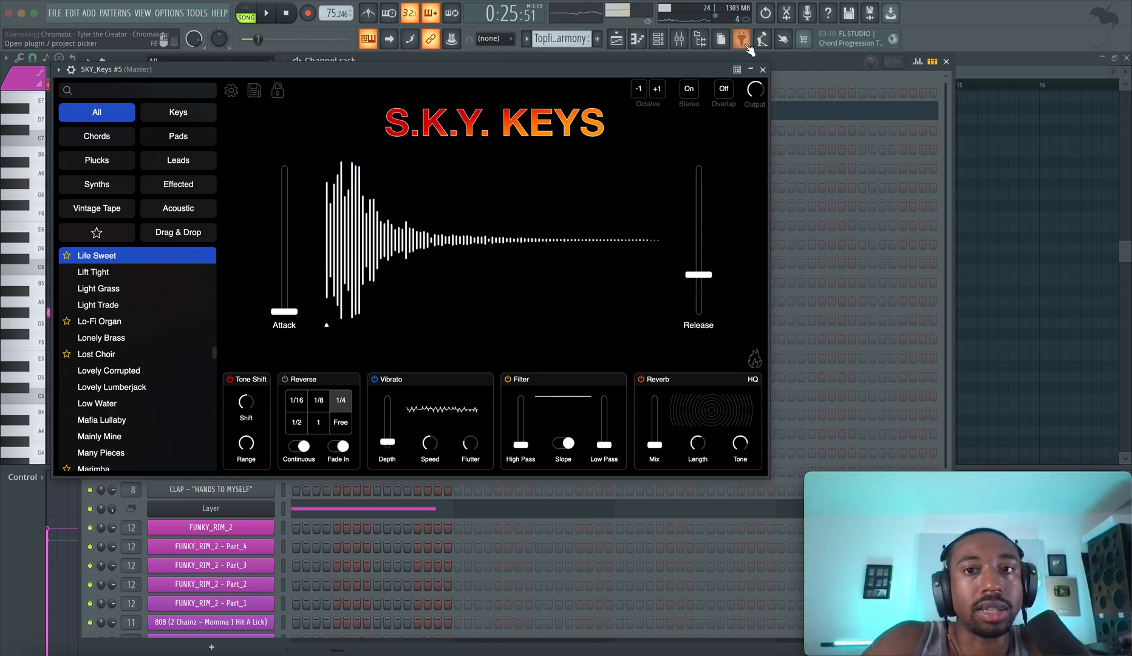
{"action": "left_click", "coordinate": [763, 70]}
View the SKY_Keys #5 notes of the Topline Harmony pattern in the piano roll and return to the playlist
{"action": "left_click", "coordinate": [282, 508]}
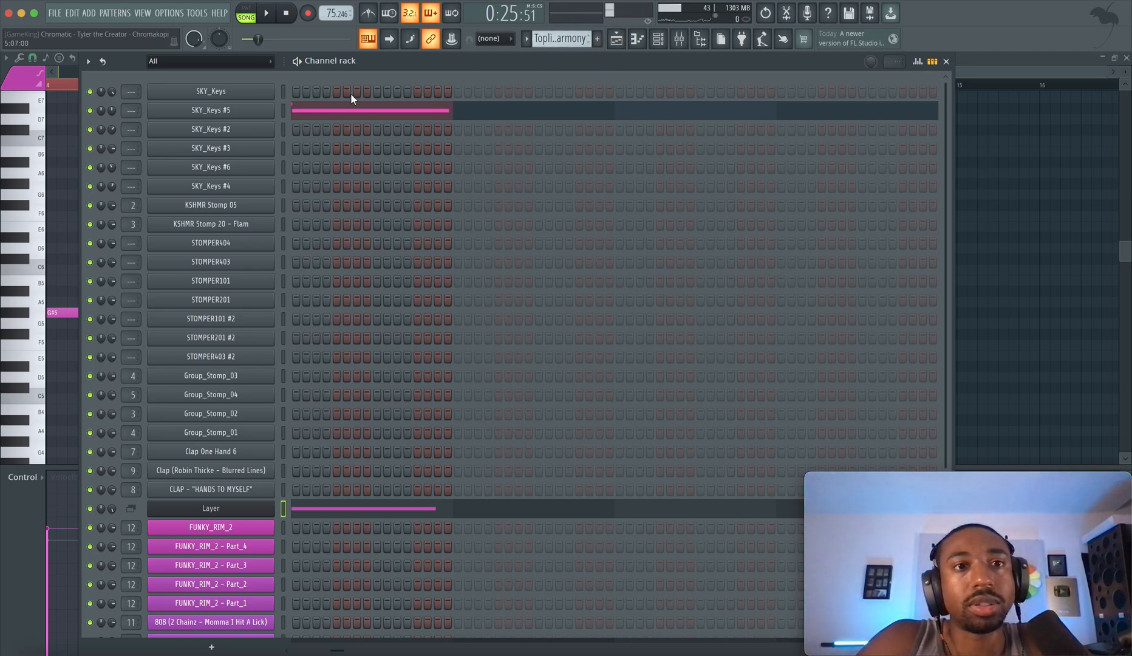
{"action": "left_click", "coordinate": [316, 112]}
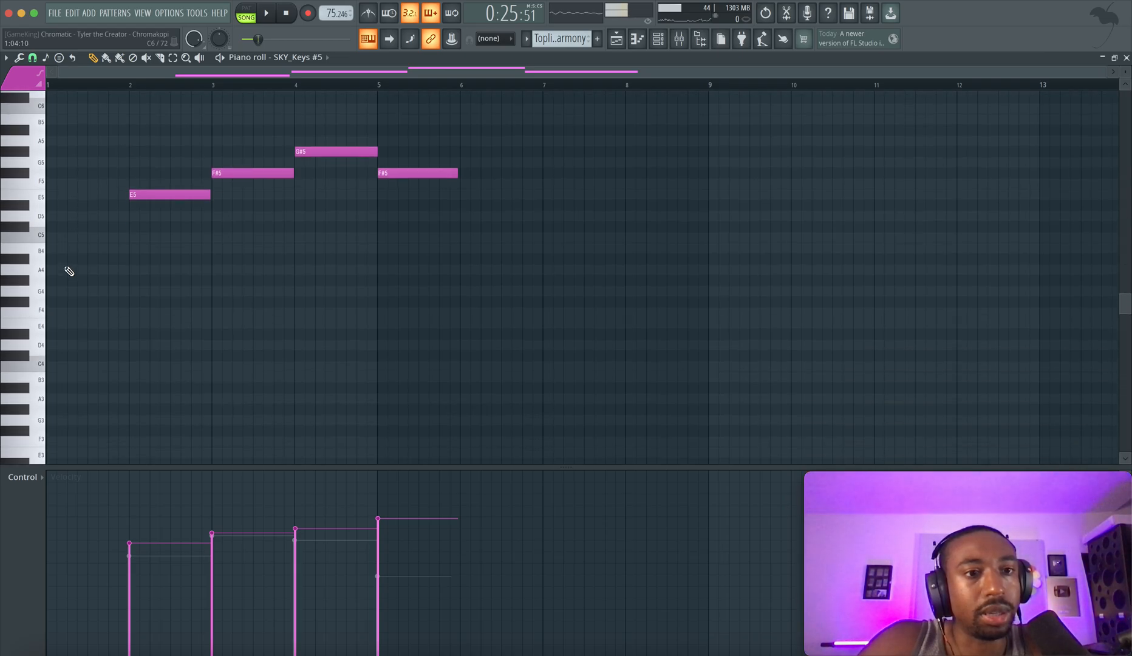
{"action": "left_click", "coordinate": [611, 39]}
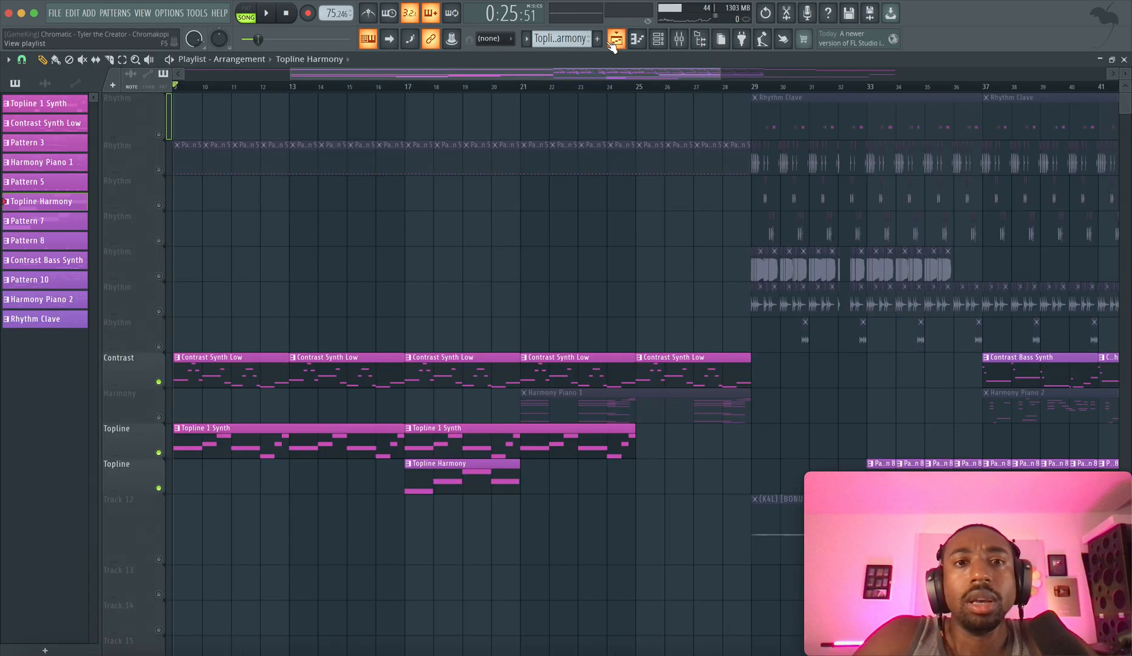
Re-enable all playlist tracks and play the full arrangement from bar 18
{"action": "right_click", "coordinate": [160, 418]}
{"action": "right_click", "coordinate": [161, 418]}
{"action": "scroll", "coordinate": [415, 345], "scroll_direction": "down", "scroll_amount": 3}
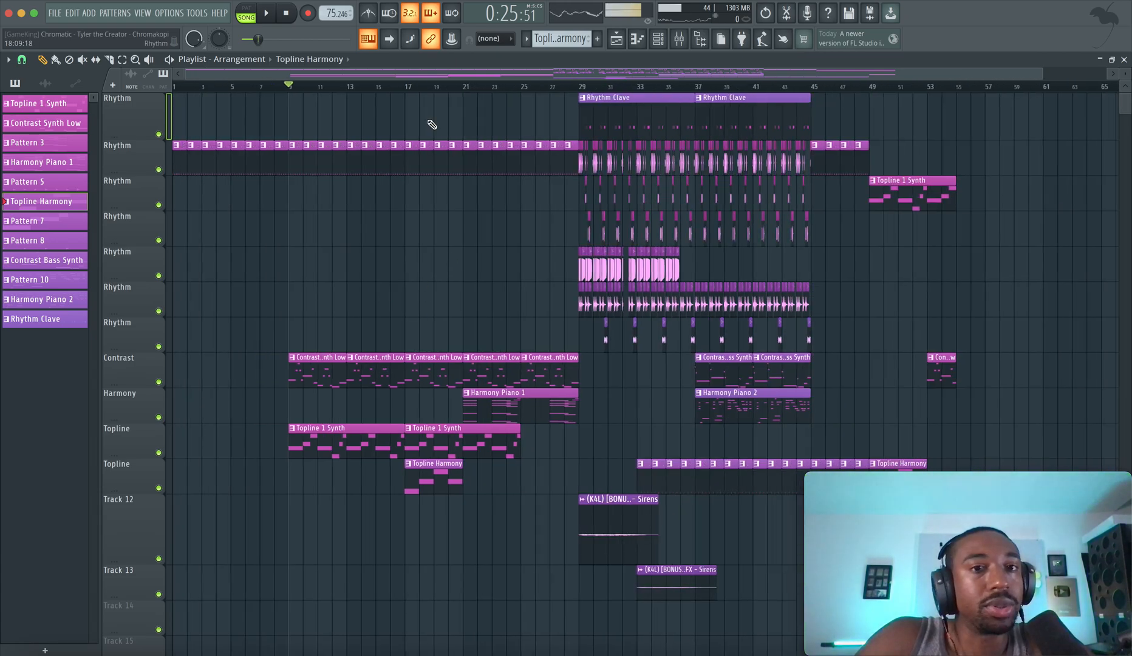
{"action": "left_click", "coordinate": [418, 86]}
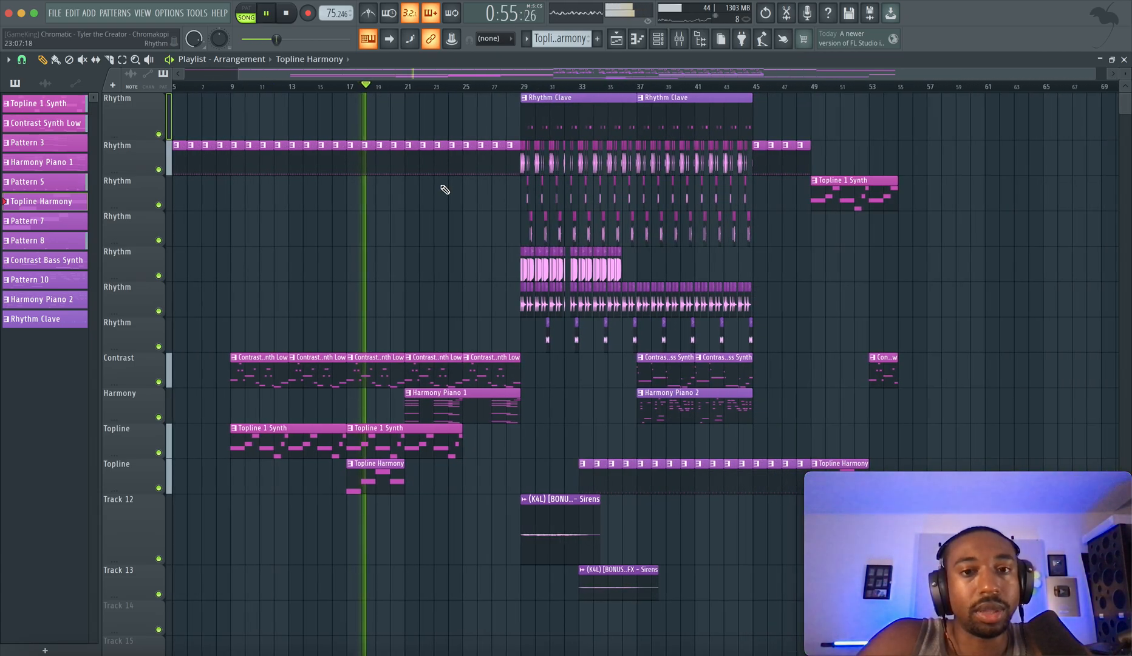
Stop playback, set the playhead to bar 29 and examine the rhythm tracks that start there
{"action": "key", "text": "space"}
{"action": "left_click", "coordinate": [495, 87]}
{"action": "left_click", "coordinate": [520, 86]}
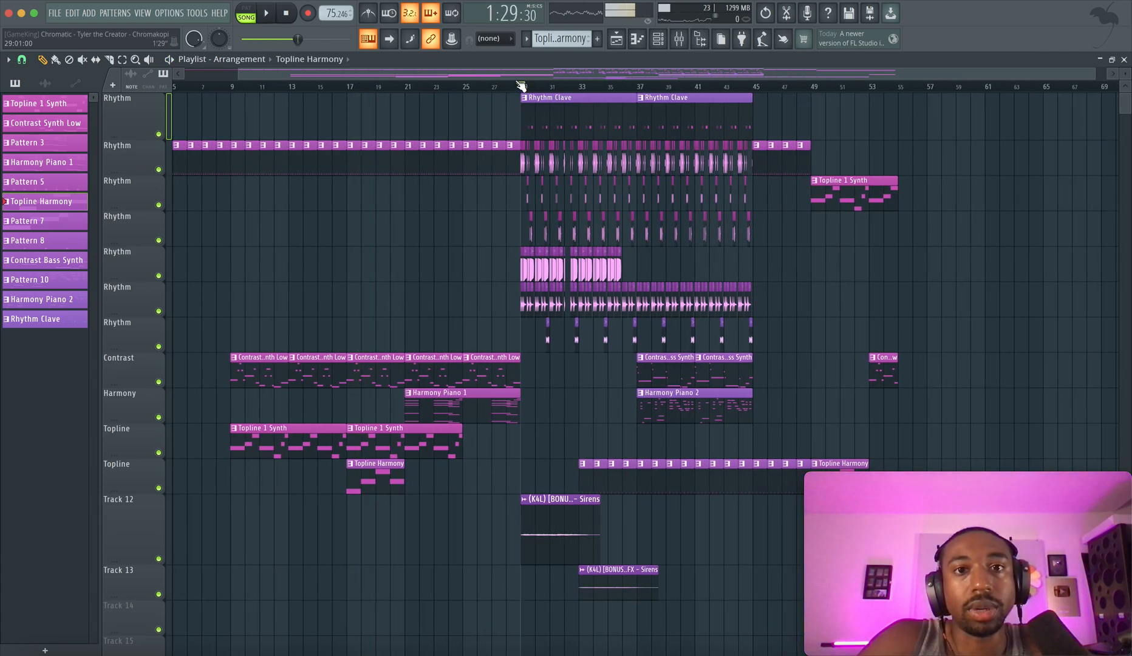
{"action": "scroll", "coordinate": [498, 212], "scroll_direction": "up", "scroll_amount": 6}
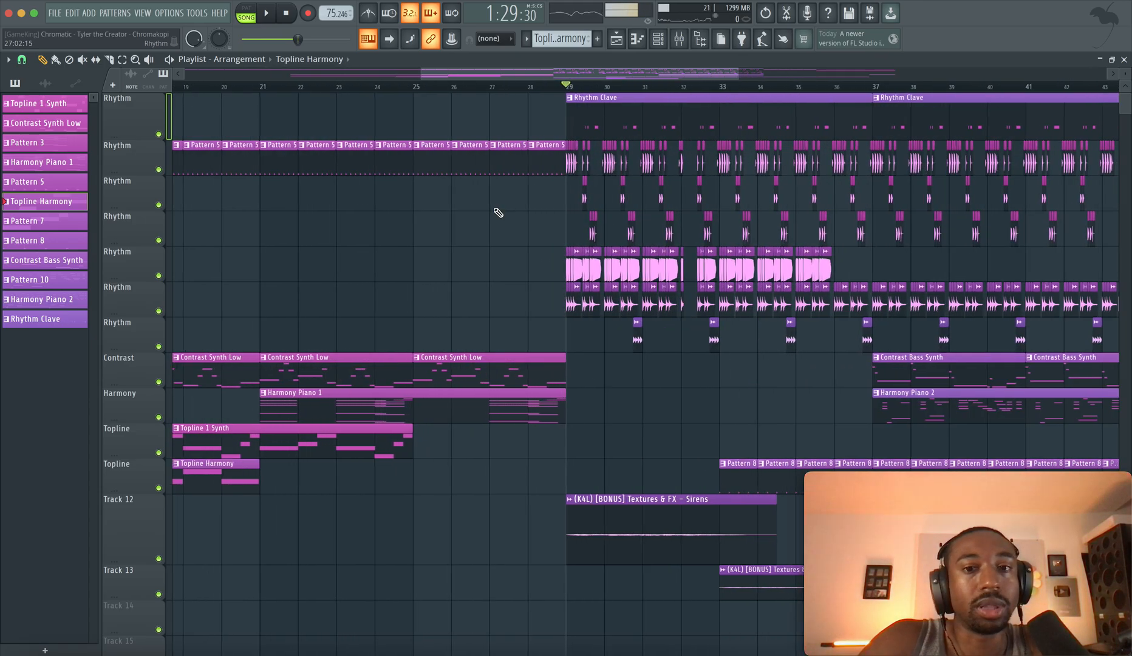
{"action": "scroll", "coordinate": [498, 213], "scroll_direction": "down", "scroll_amount": 3}
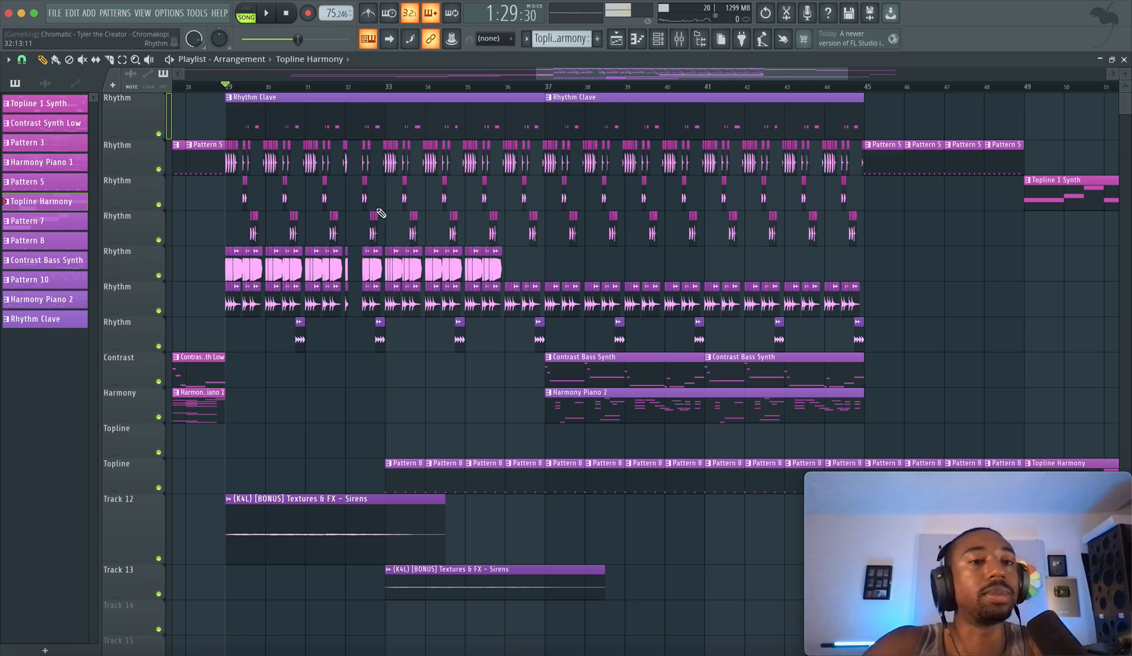
{"action": "scroll", "coordinate": [231, 176], "scroll_direction": "up", "scroll_amount": 4}
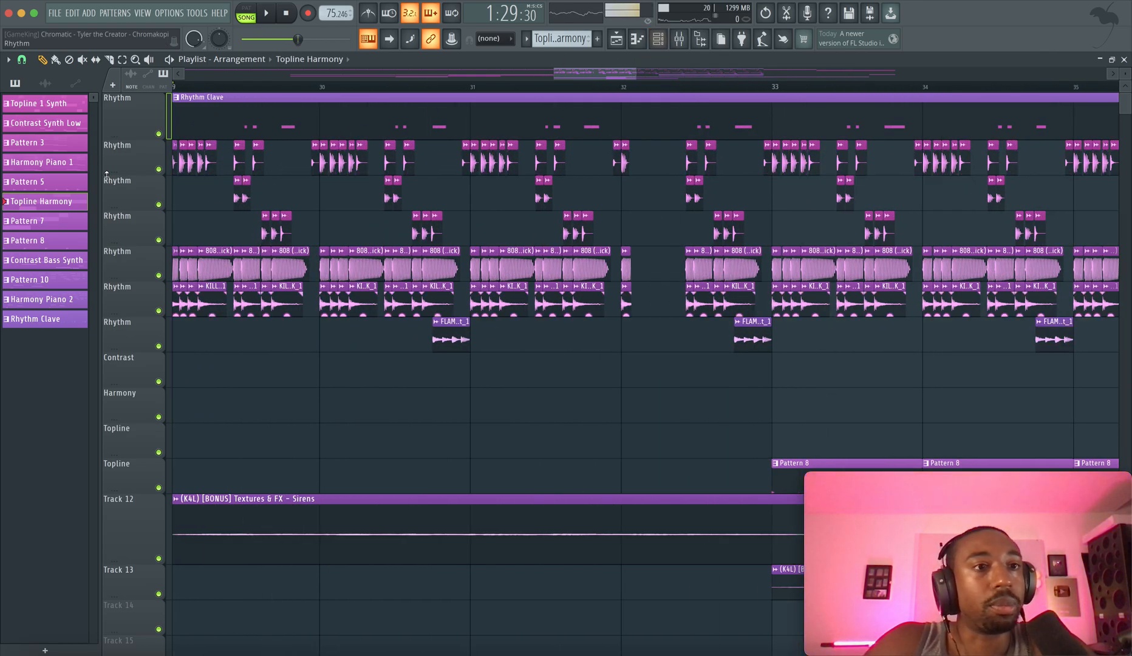
List the project's audio clips, open the FUNKY_RIM_2 clip's sample settings and audition its waveform
{"action": "left_click", "coordinate": [45, 84]}
{"action": "left_click", "coordinate": [48, 111]}
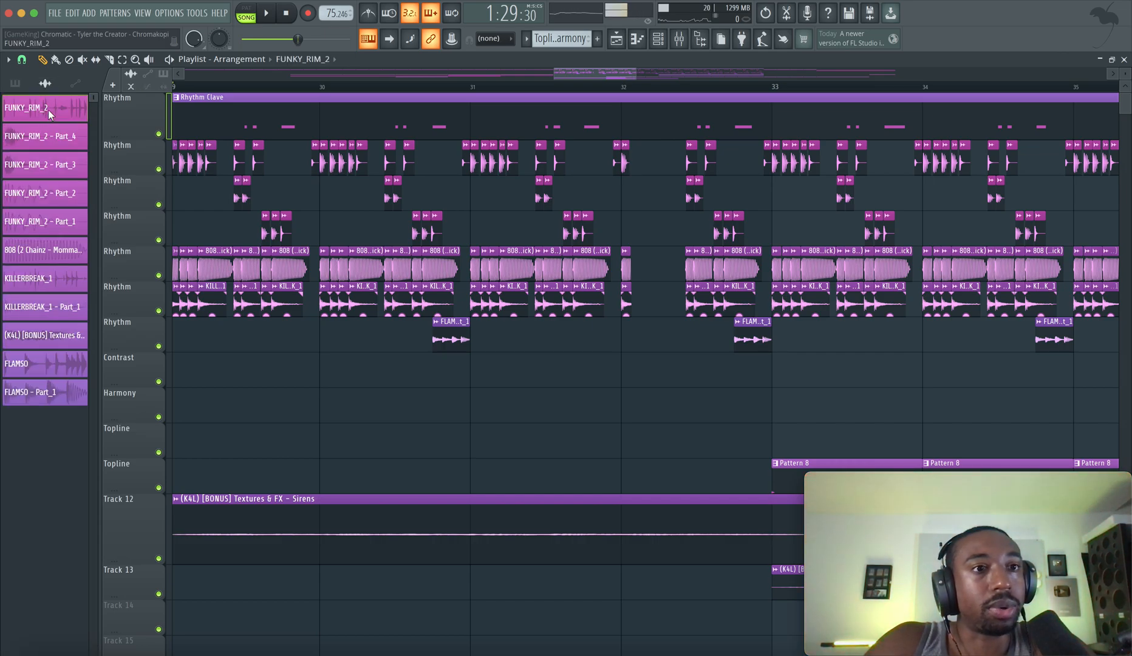
{"action": "left_click", "coordinate": [49, 109]}
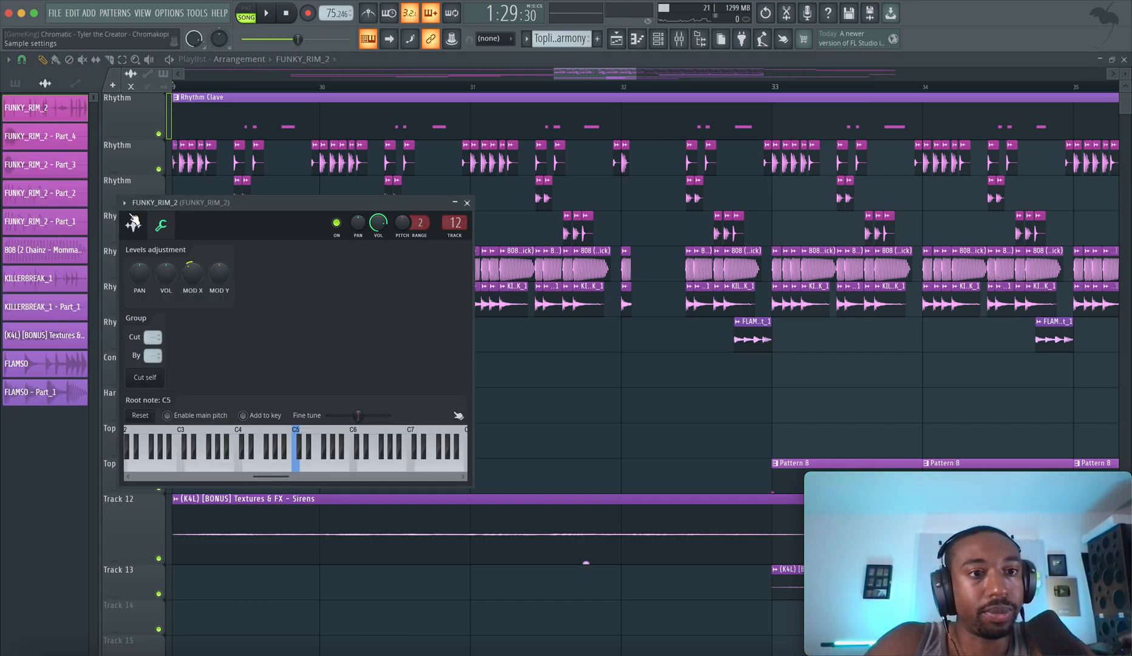
{"action": "left_click", "coordinate": [133, 224]}
{"action": "left_click", "coordinate": [217, 429]}
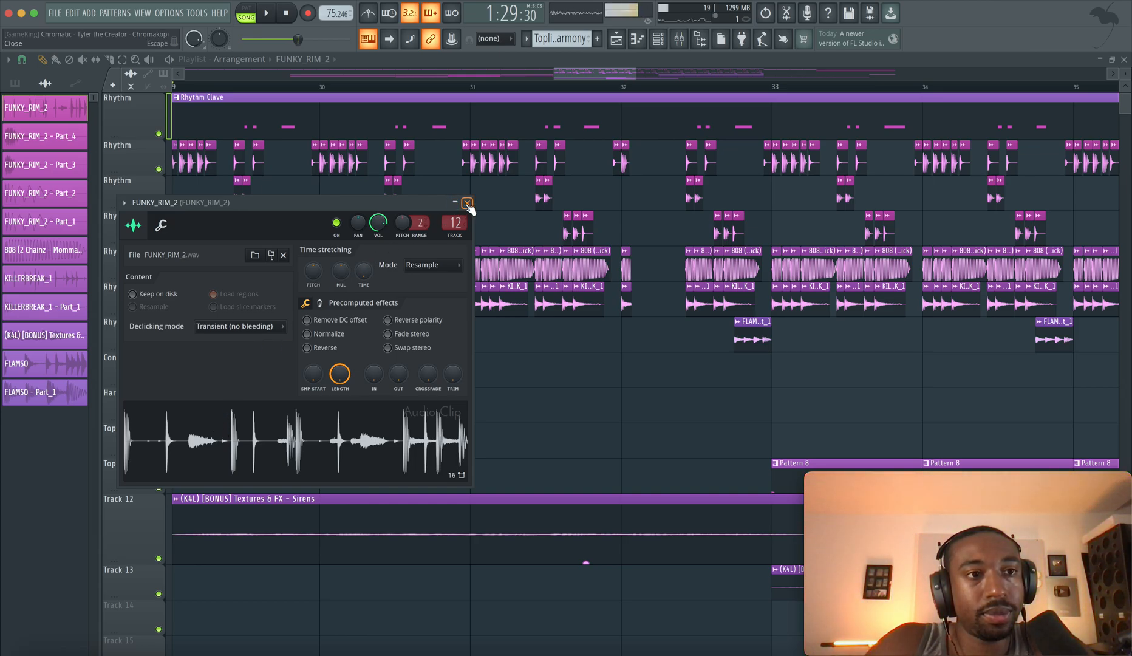
Inspect the Fruity WaveShaper effect on the FUNKY_RIM_2 mixer track, close all open windows and examine the rhythm clips from bar 29
{"action": "left_click", "coordinate": [679, 39]}
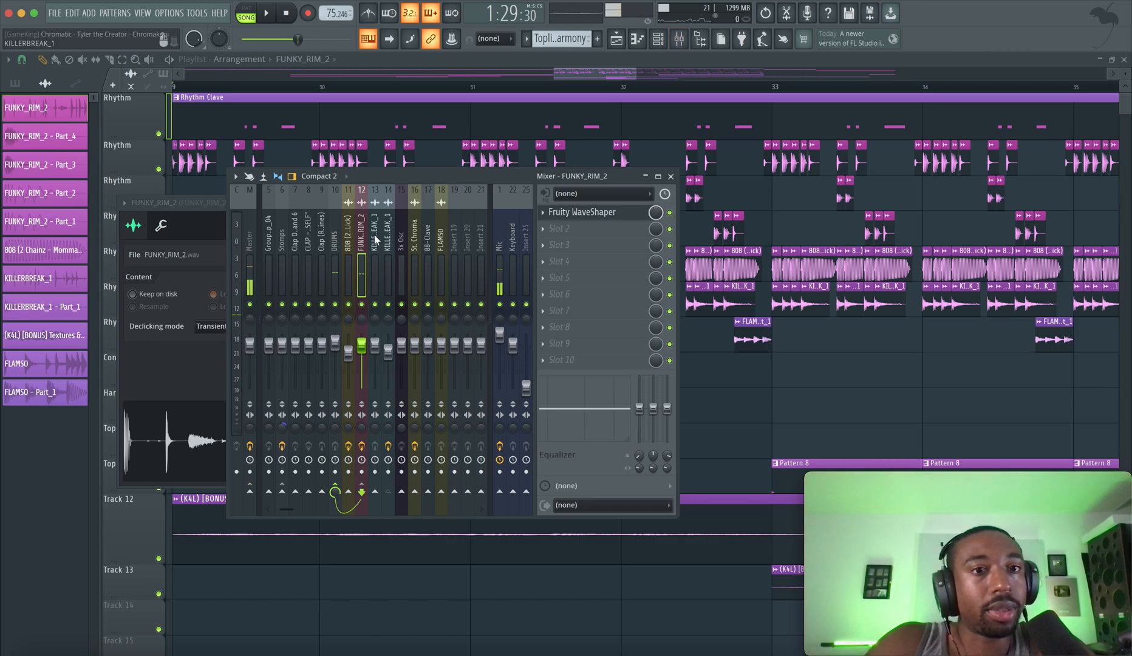
{"action": "left_click", "coordinate": [600, 211]}
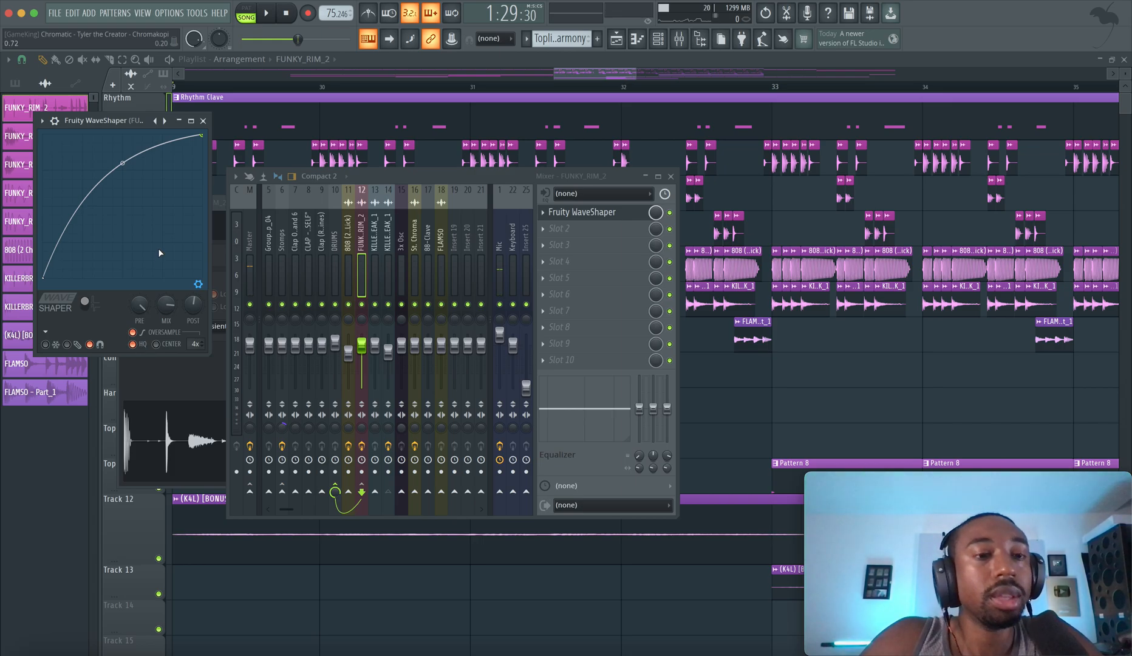
{"action": "left_click", "coordinate": [202, 284]}
{"action": "left_click", "coordinate": [202, 345]}
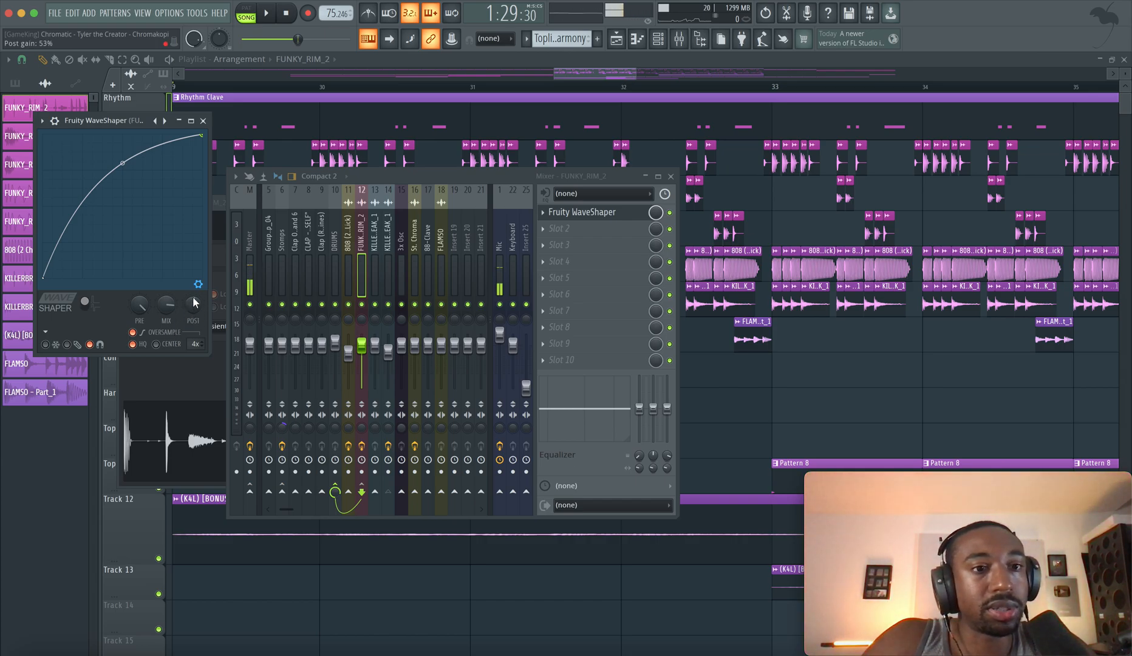
{"action": "left_click", "coordinate": [204, 122]}
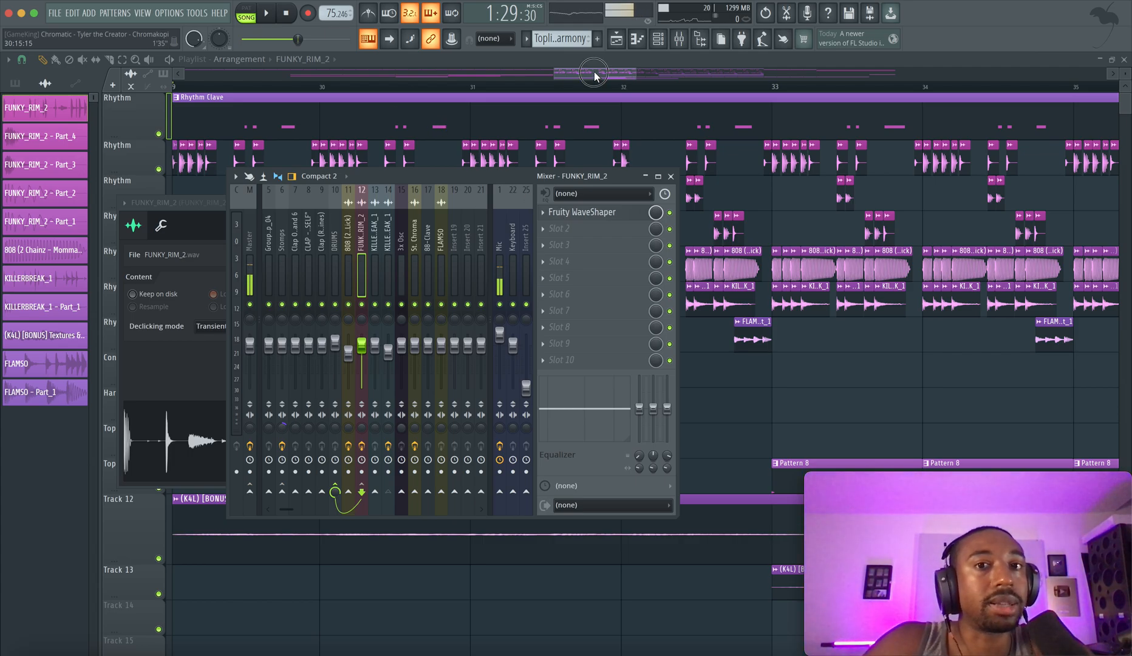
{"action": "key", "text": "F12"}
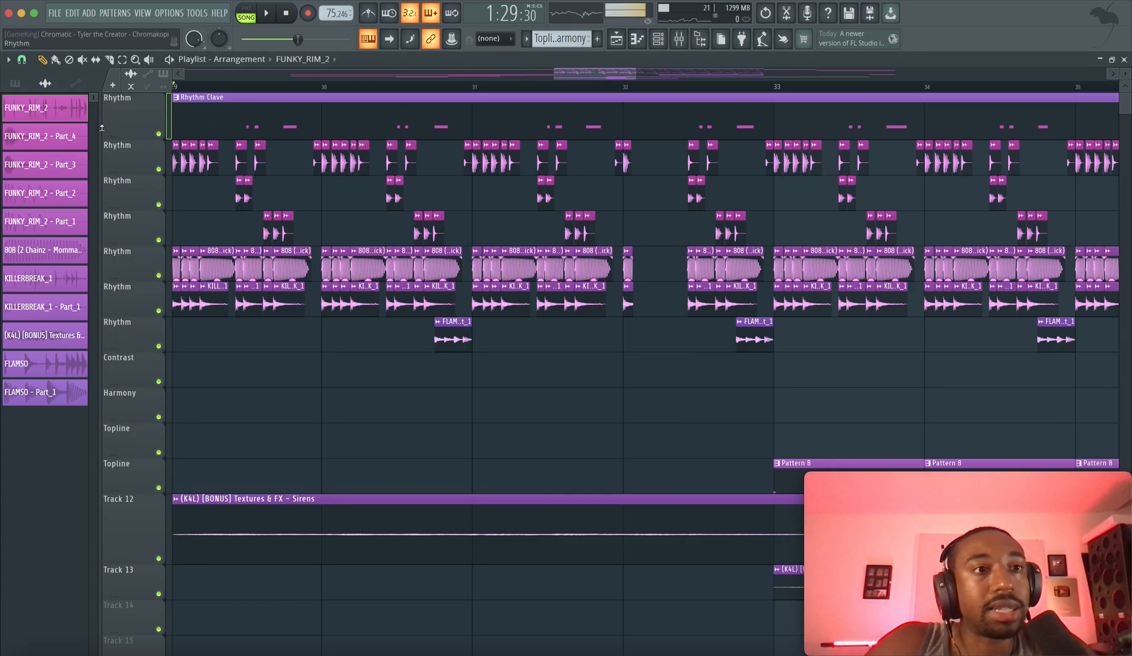
{"action": "scroll", "coordinate": [278, 152], "scroll_direction": "up", "scroll_amount": 4}
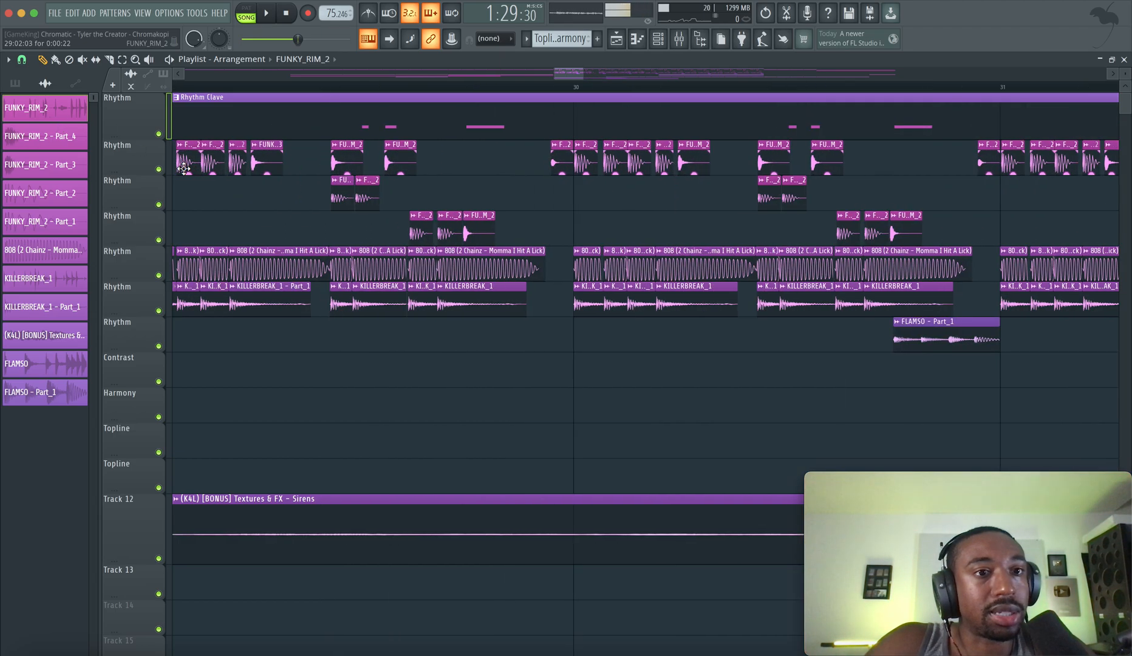
Solo the second Rhythm track, play its FUNKY_RIM_2 clips from bar 29, stop and re-enable all tracks
{"action": "scroll", "coordinate": [277, 152], "scroll_direction": "left", "scroll_amount": 6}
{"action": "scroll", "coordinate": [277, 153], "scroll_direction": "right", "scroll_amount": 6}
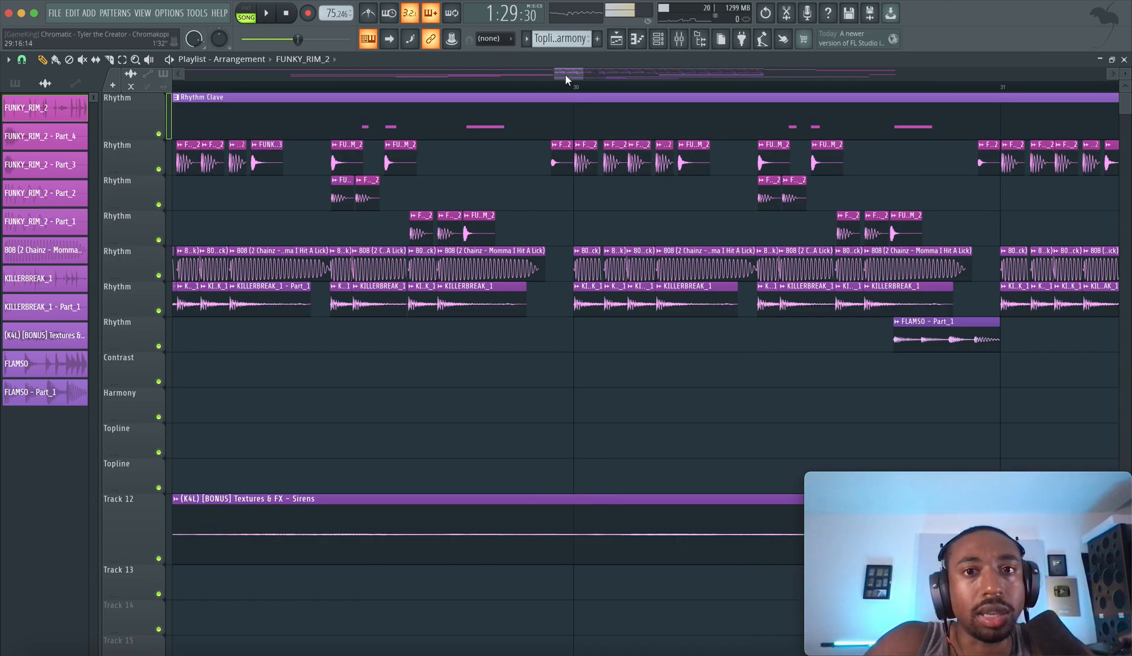
{"action": "left_click_drag", "start_coordinate": [566, 79], "coordinate": [565, 77]}
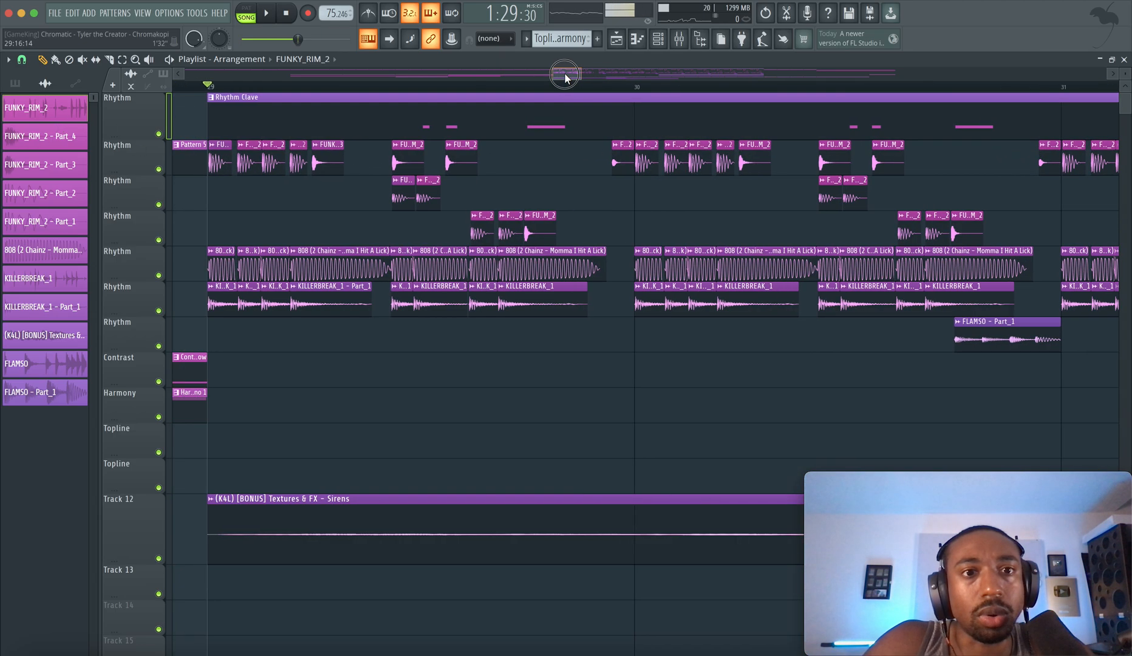
{"action": "right_click", "coordinate": [158, 169]}
{"action": "key", "text": "space"}
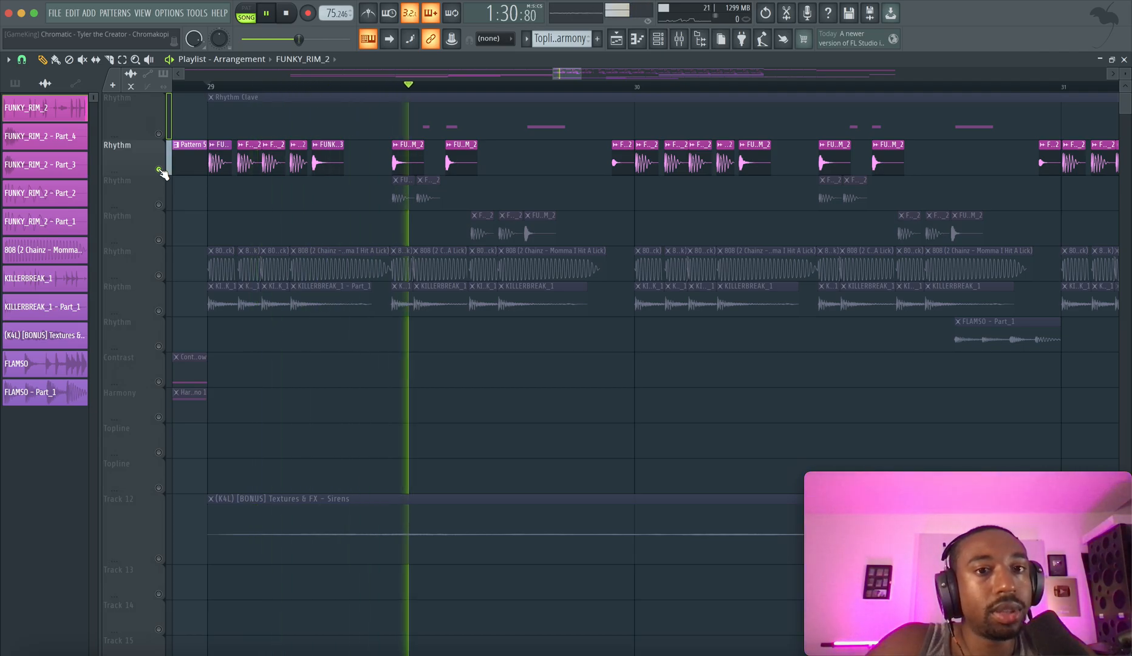
{"action": "key", "text": "space"}
{"action": "right_click", "coordinate": [159, 169]}
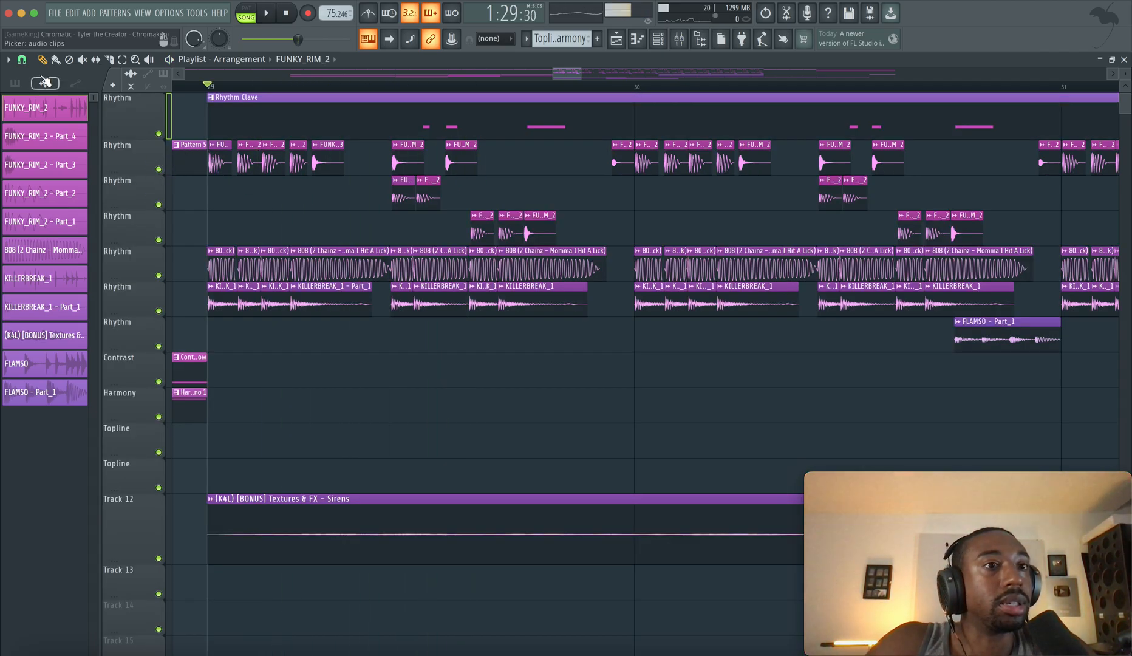
Set the playlist's grid snap to 1/4 beat
{"action": "left_click", "coordinate": [23, 59]}
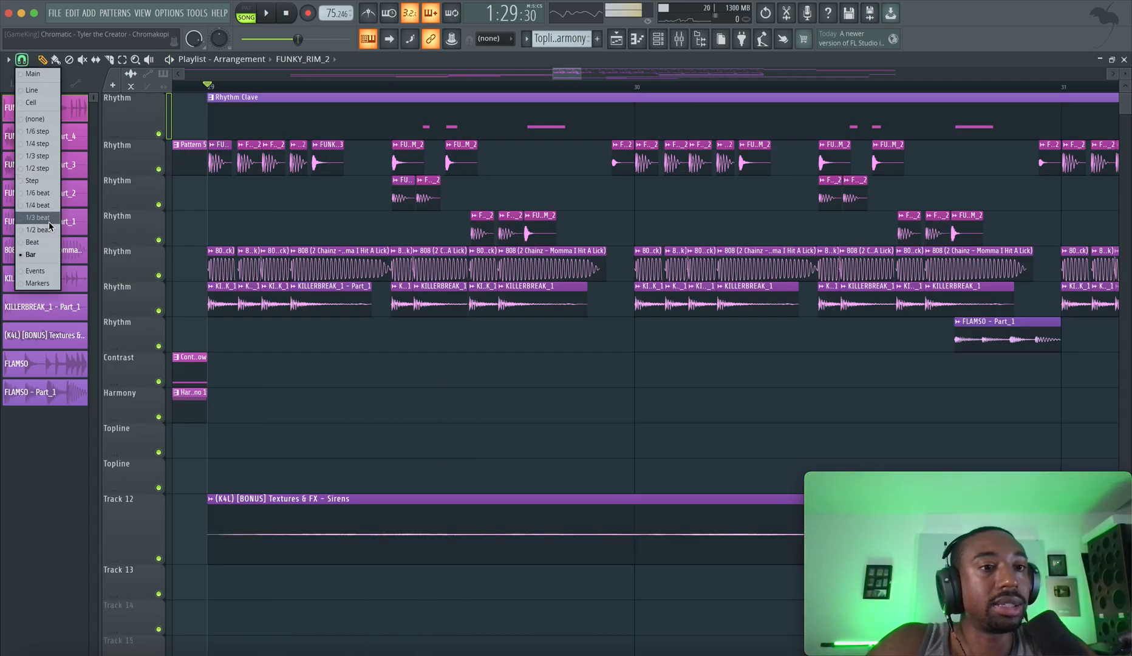
{"action": "left_click", "coordinate": [43, 241]}
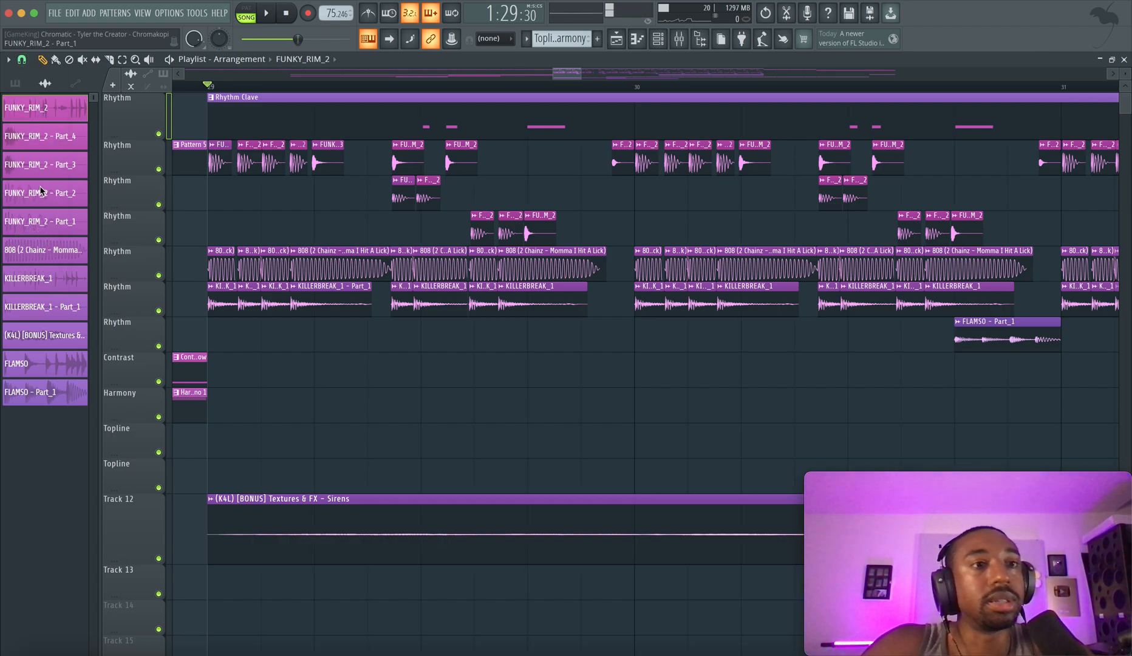
{"action": "left_click", "coordinate": [21, 60]}
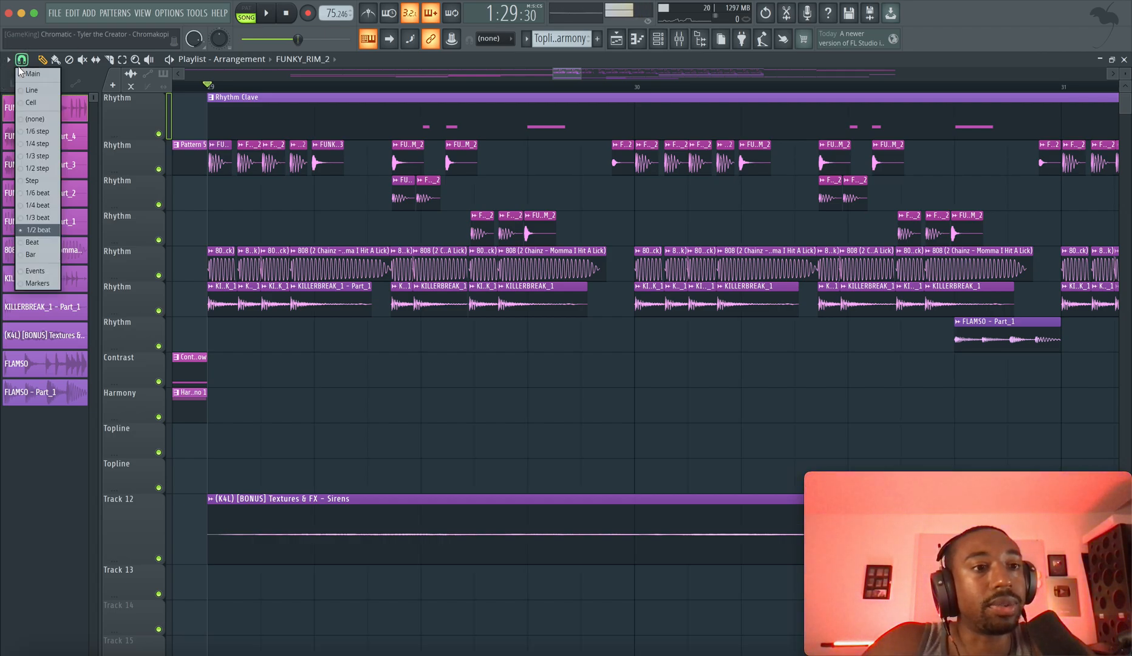
{"action": "left_click", "coordinate": [34, 208]}
Examine the rhythm clips around bar 29 up close and play the section from bar 29
{"action": "scroll", "coordinate": [228, 194], "scroll_direction": "up", "scroll_amount": 5}
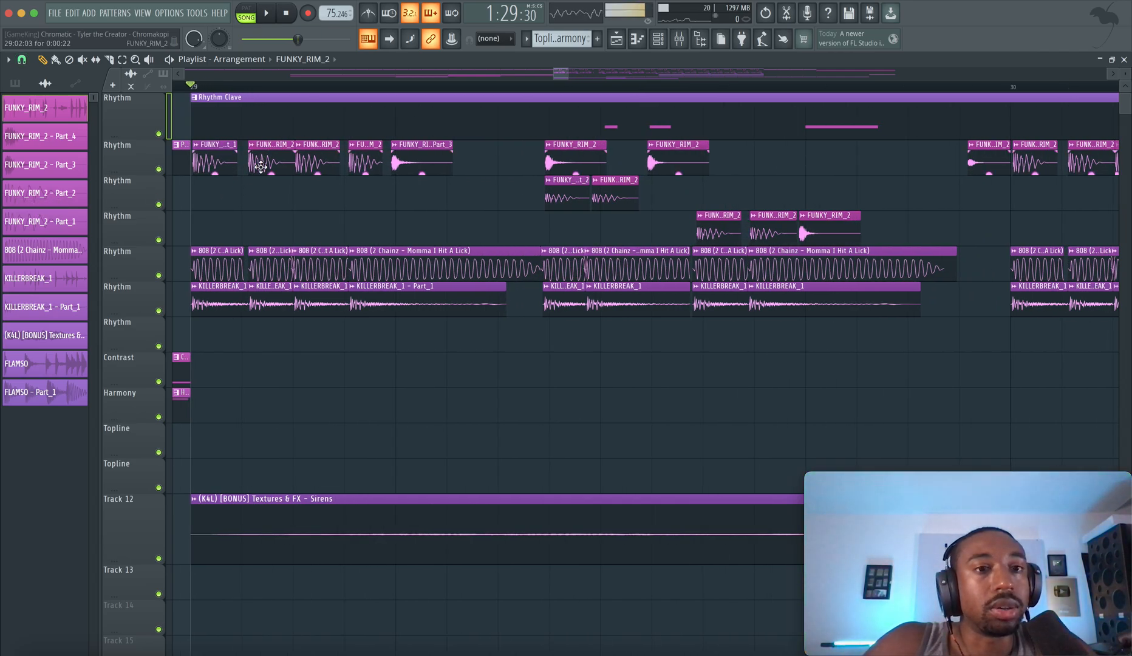
{"action": "scroll", "coordinate": [296, 174], "scroll_direction": "left", "scroll_amount": 4}
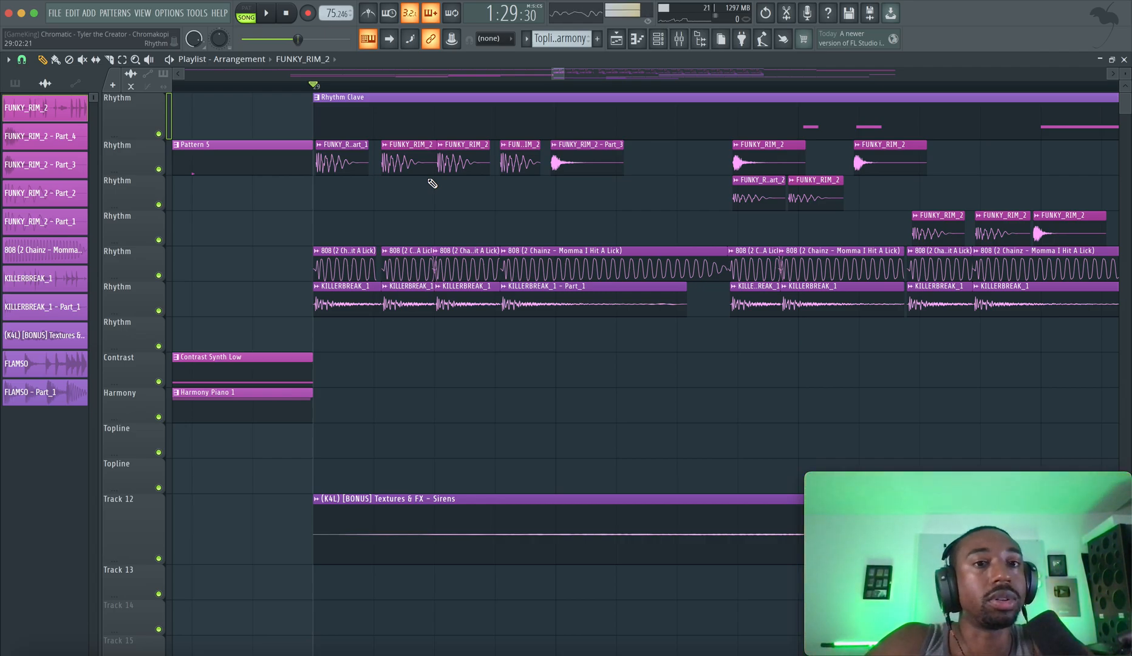
{"action": "key", "text": "space"}
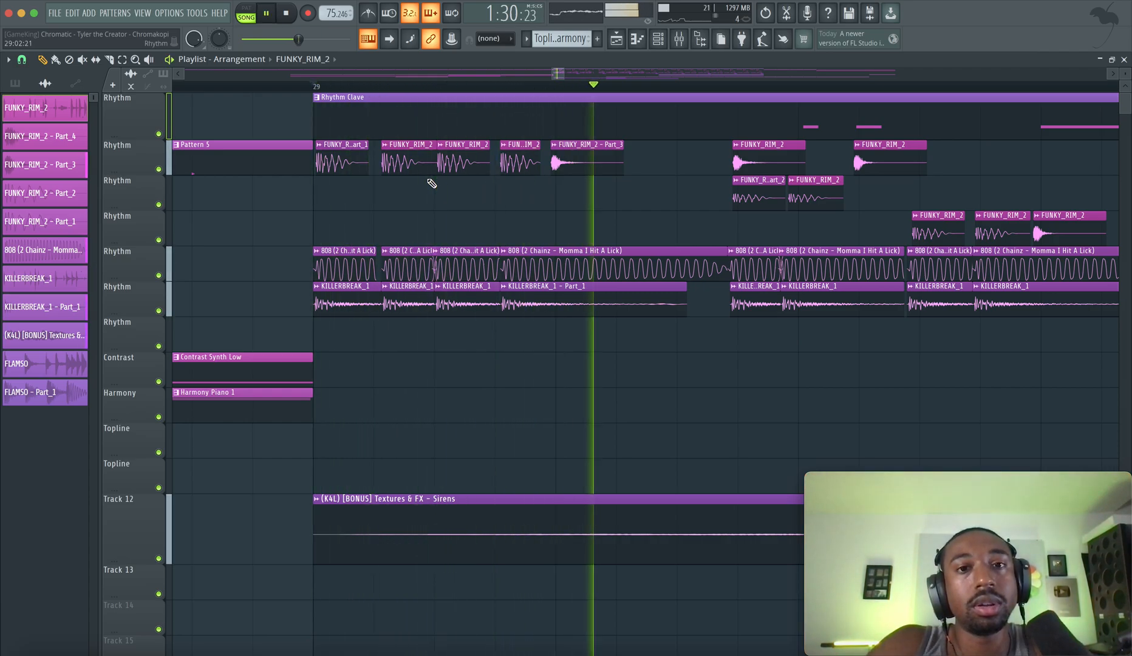
{"action": "key", "text": "space"}
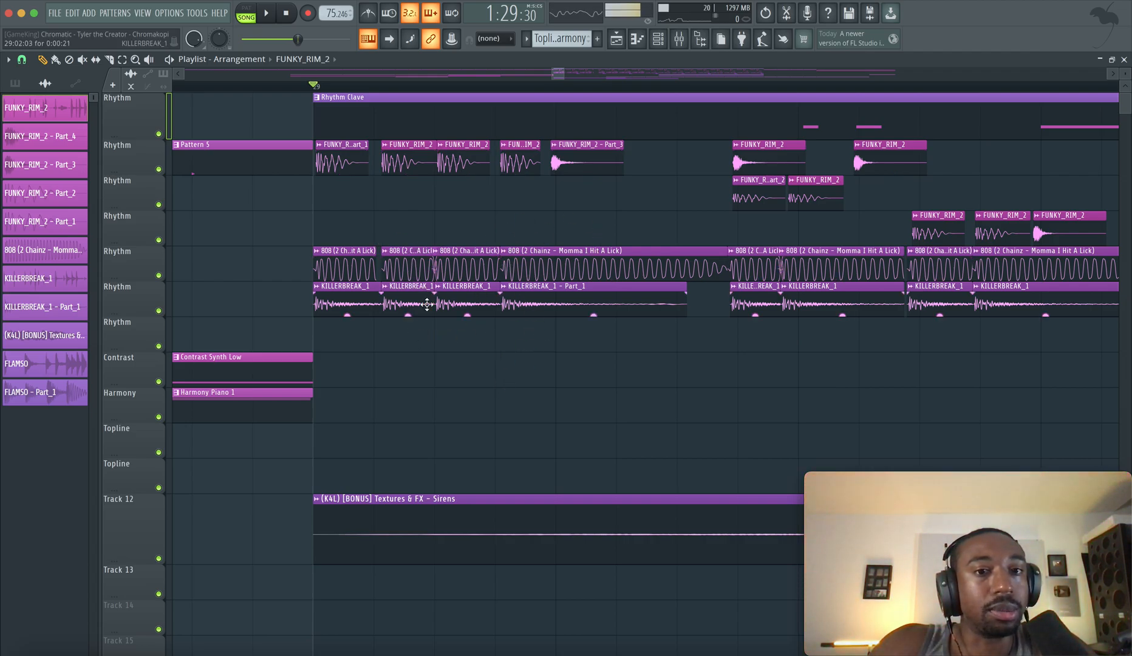
Highlight the opening 808 and KILLERBREAK_1 clips at bar 29 and replay the section to compare their timing with the rim hits
{"action": "left_click", "coordinate": [336, 260]}
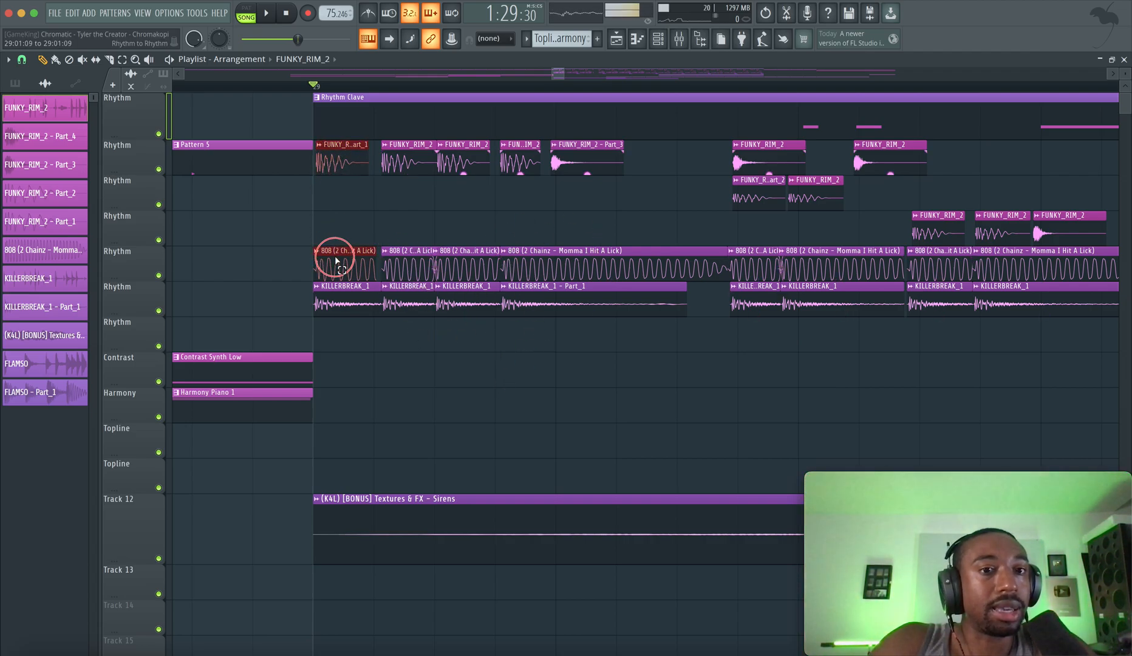
{"action": "left_click", "coordinate": [343, 298]}
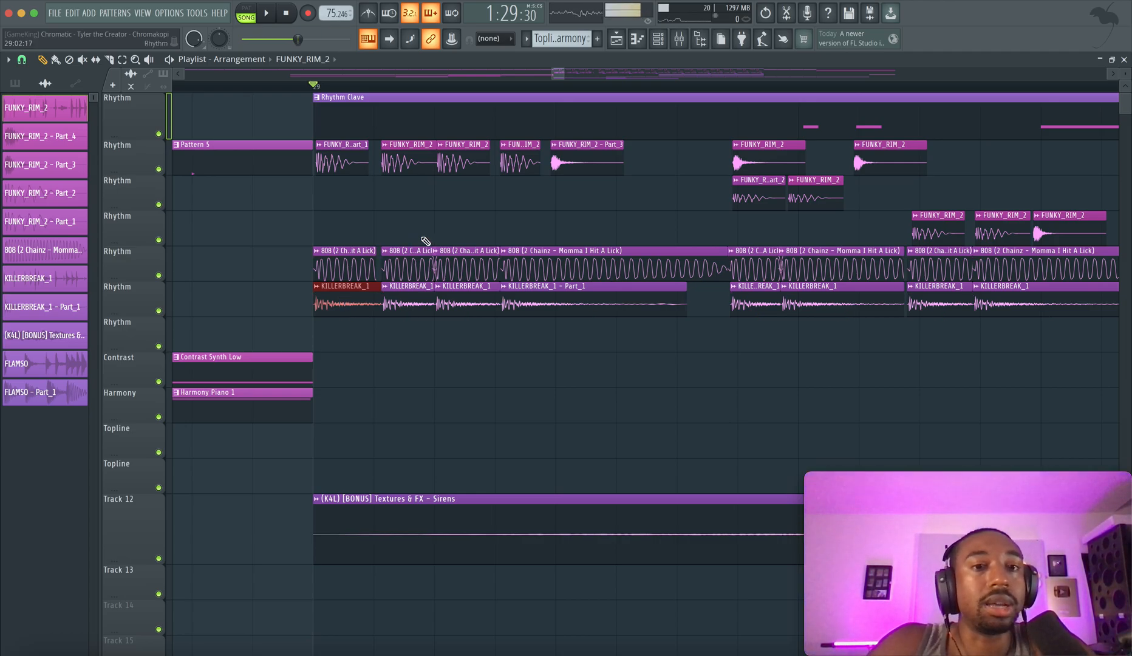
{"action": "left_click", "coordinate": [387, 260]}
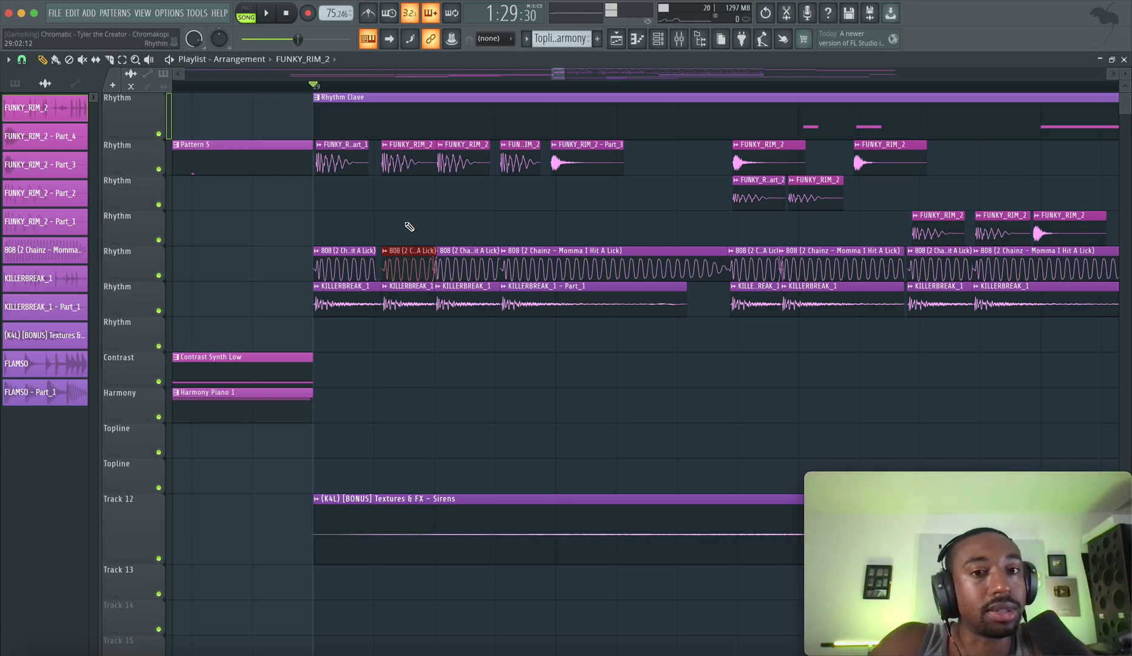
{"action": "key", "text": "space"}
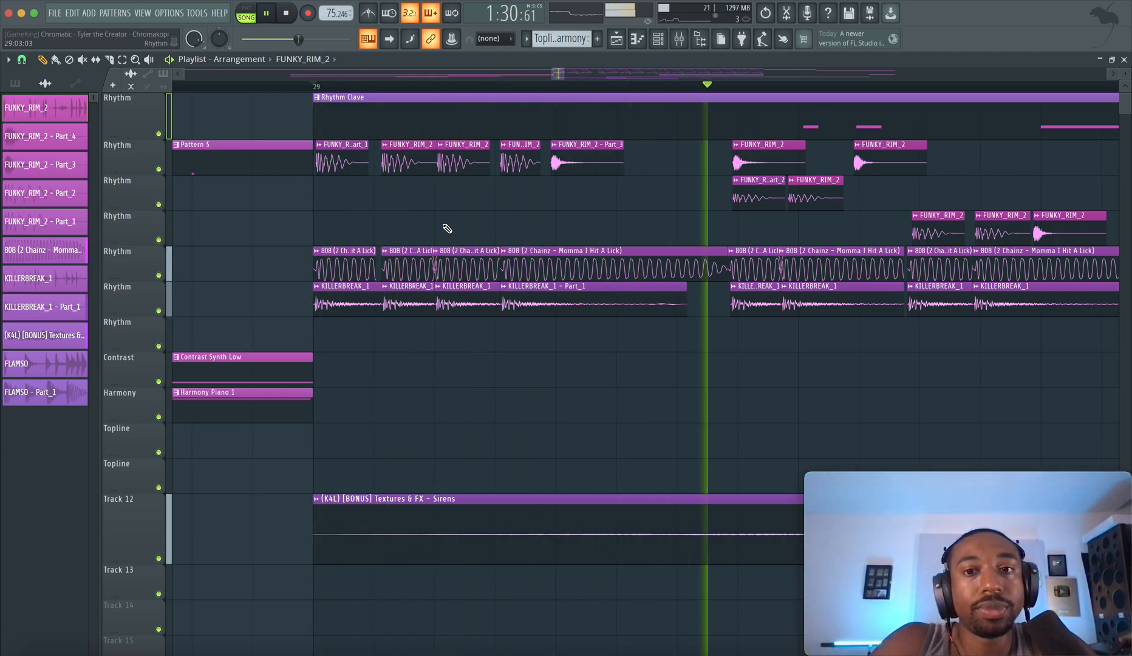
{"action": "key", "text": "space"}
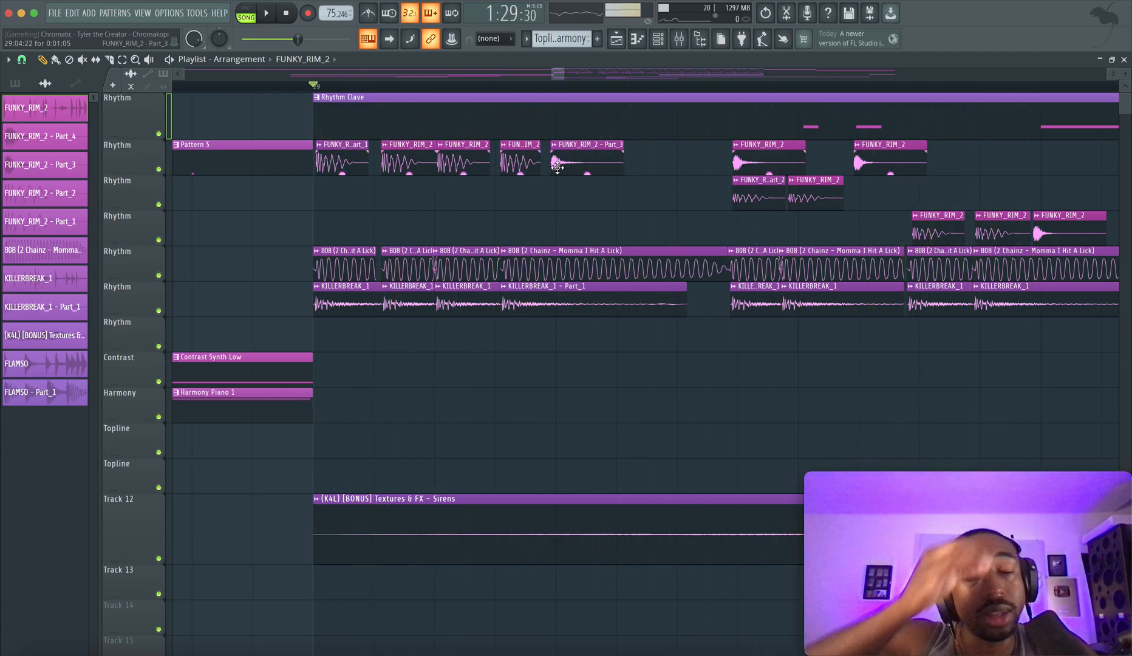
{"action": "scroll", "coordinate": [558, 168], "scroll_direction": "left", "scroll_amount": 1}
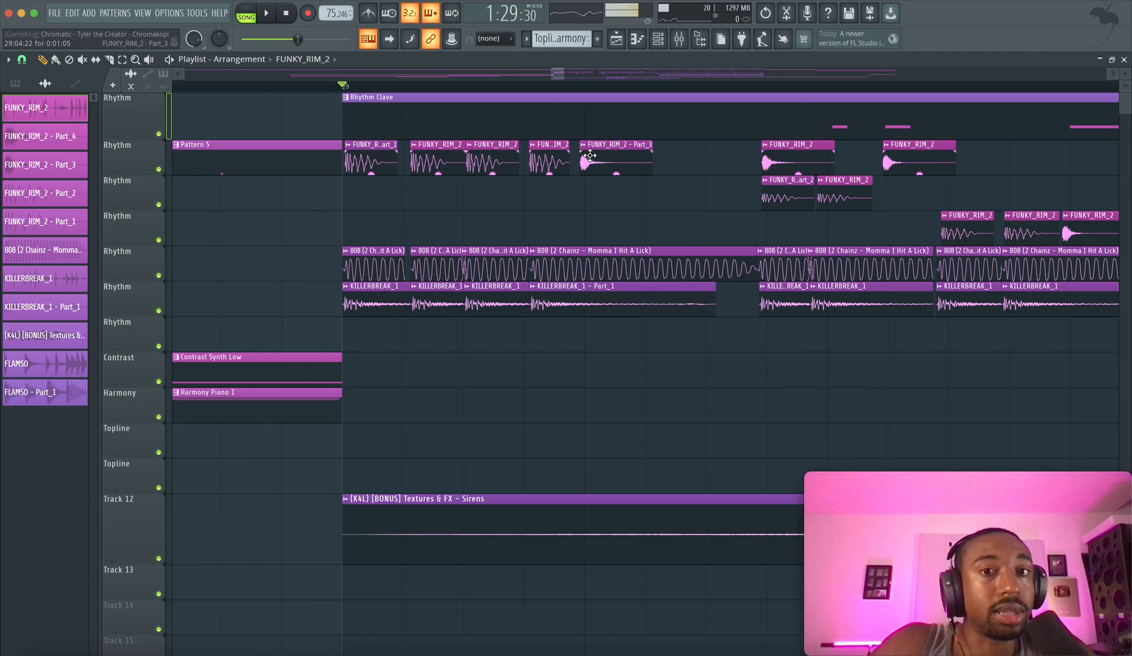
{"action": "key", "text": "space"}
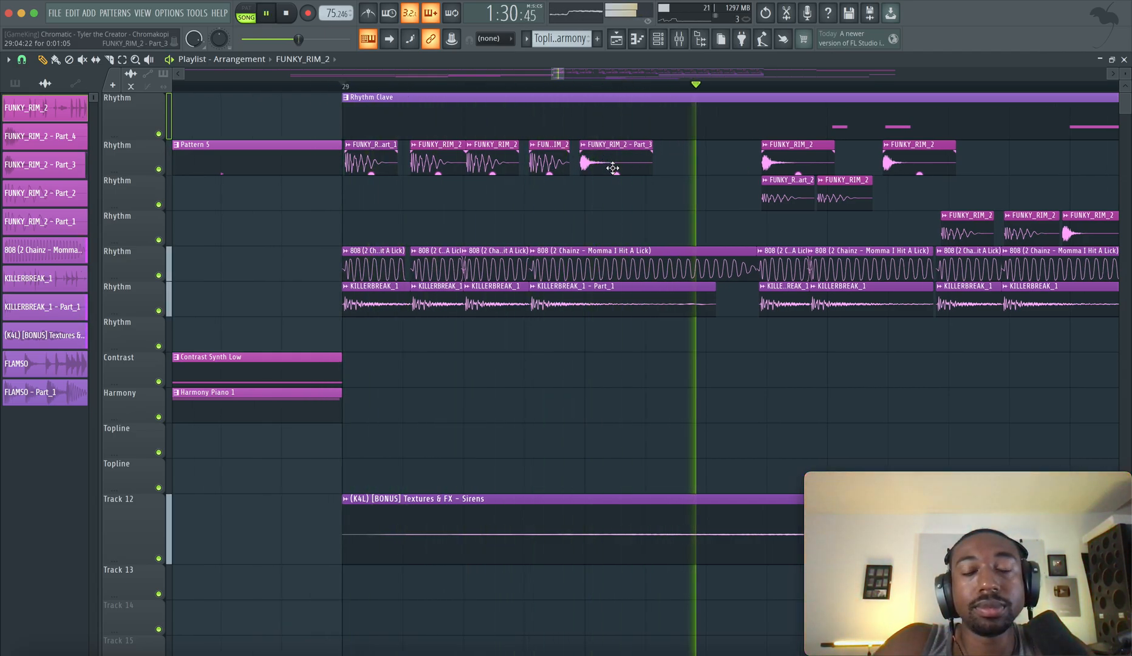
{"action": "key", "text": "space"}
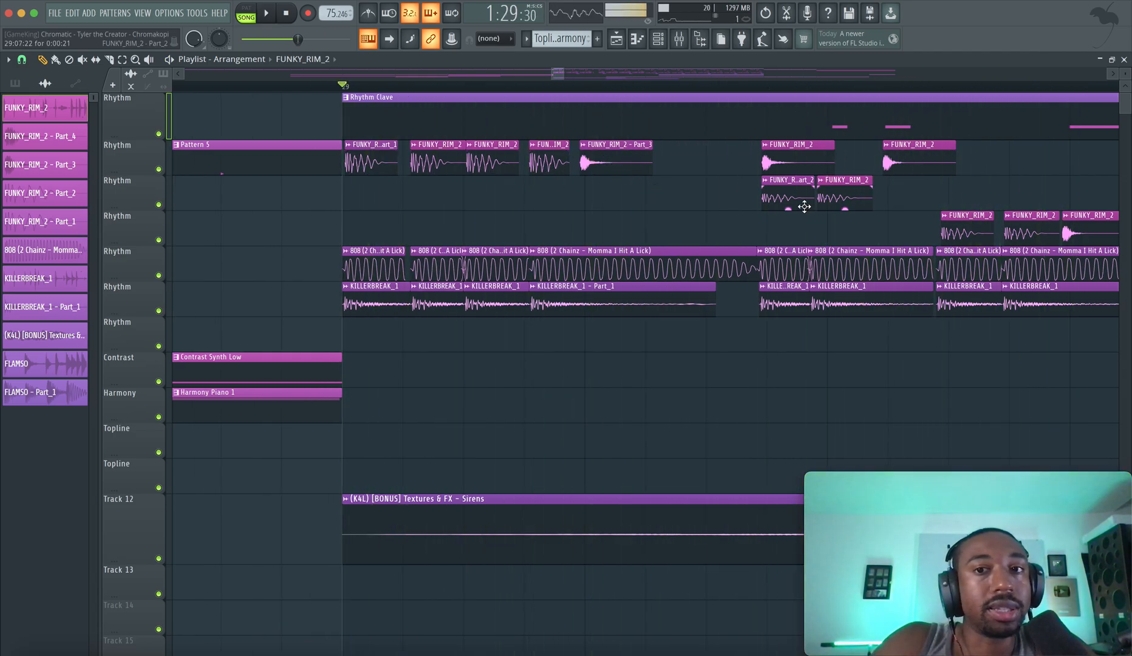
Solo the third Rhythm track, set the playhead at its first FUNKY_RIM_2 clip, and restore all tracks
{"action": "left_click", "coordinate": [160, 206], "text": "ctrl"}
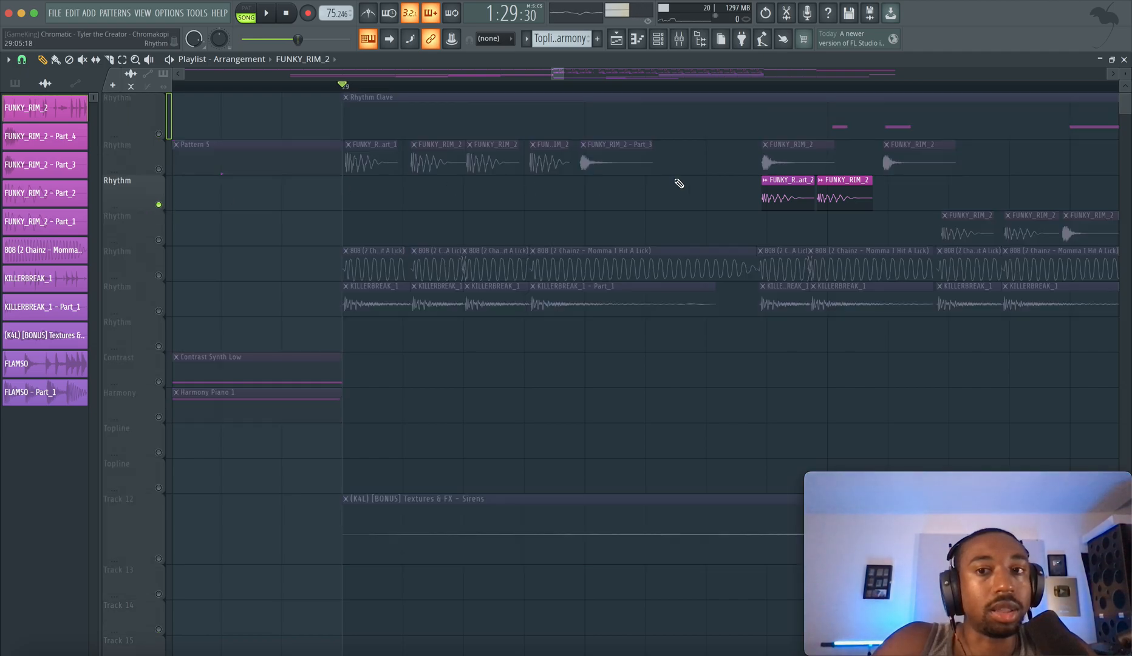
{"action": "left_click", "coordinate": [767, 86]}
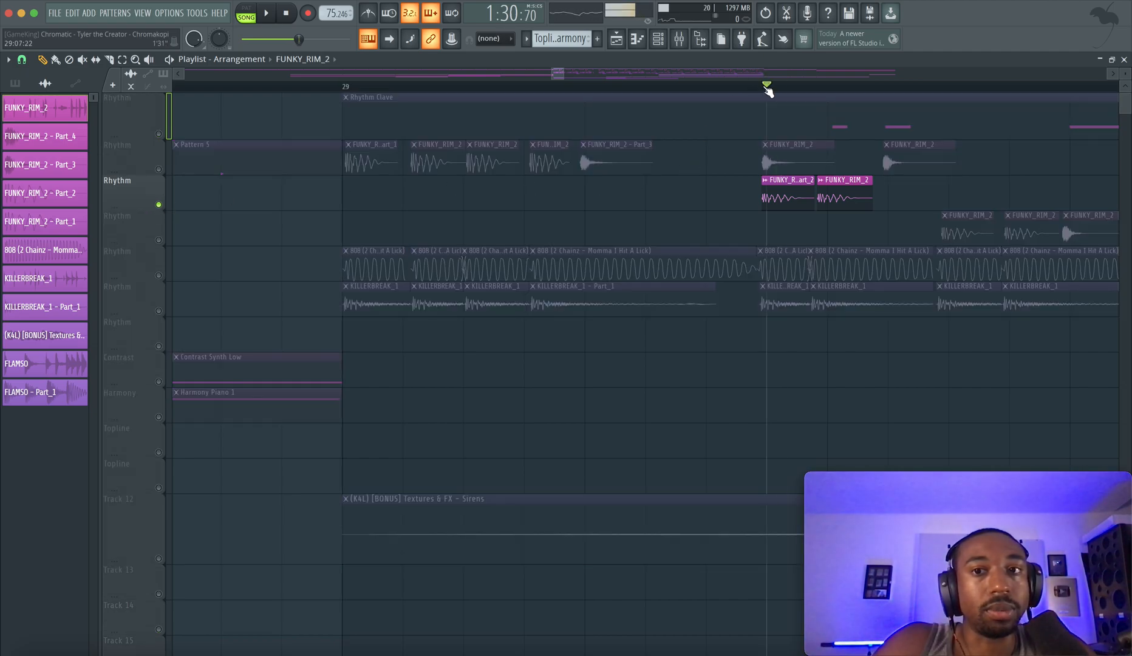
{"action": "left_click", "coordinate": [160, 206], "text": "ctrl"}
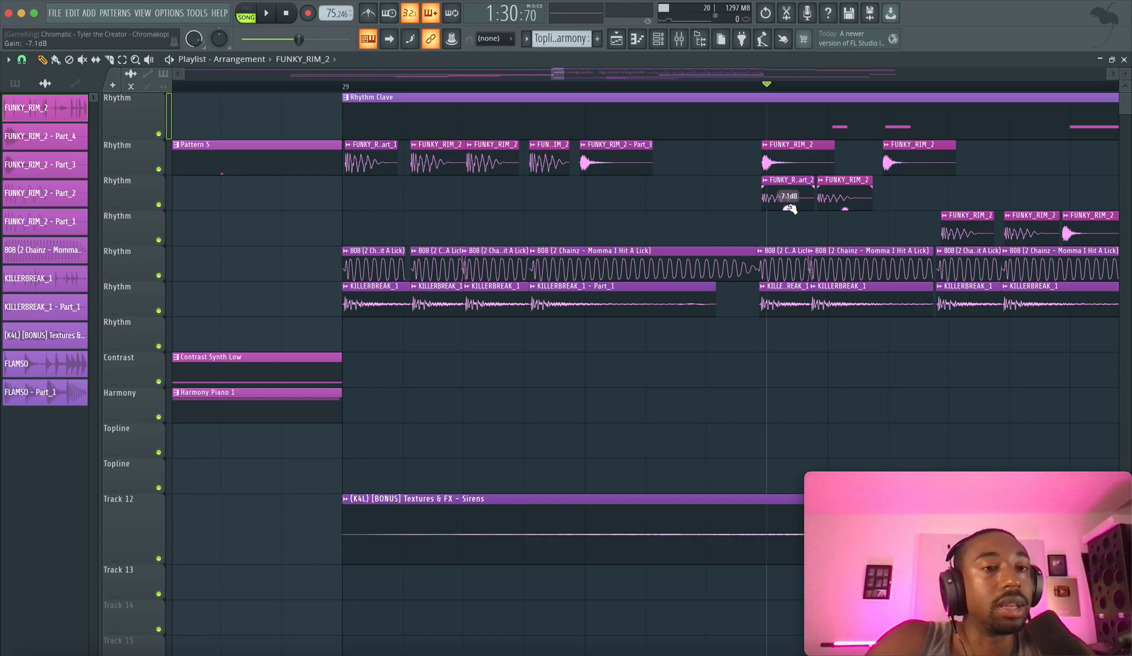
Select the two FUNKY_RIM_2 clips on the third Rhythm track and play the section from bar 29 into bar 30
{"action": "left_click_drag", "start_coordinate": [780, 204], "coordinate": [826, 205]}
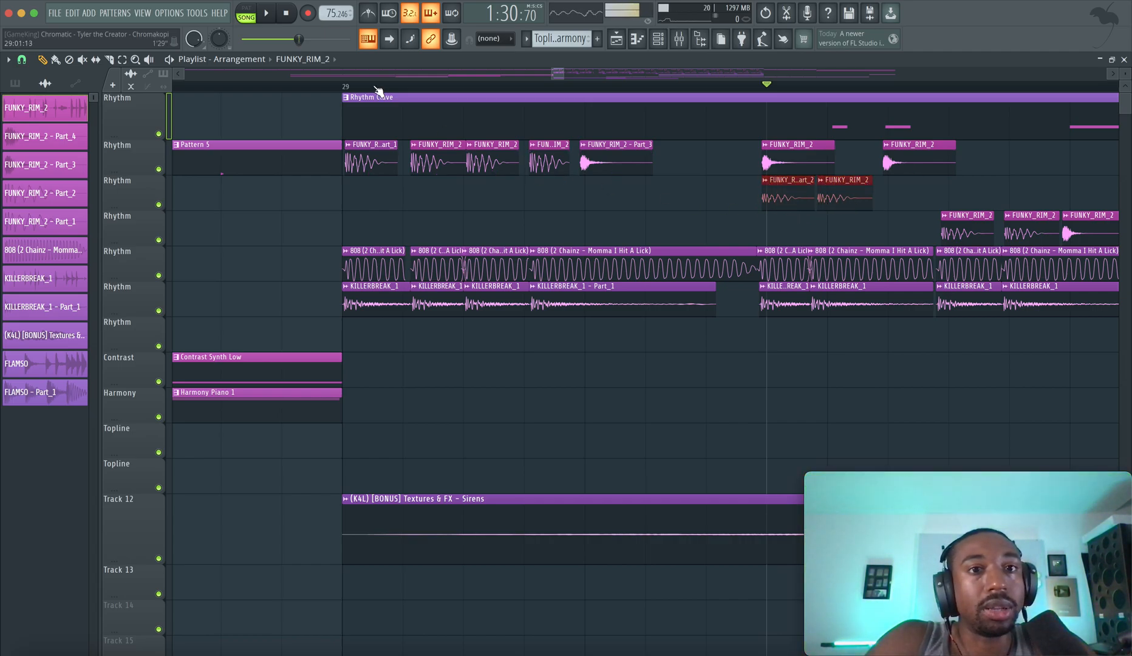
{"action": "key", "text": "space"}
{"action": "scroll", "coordinate": [455, 144], "scroll_direction": "down", "scroll_amount": 1}
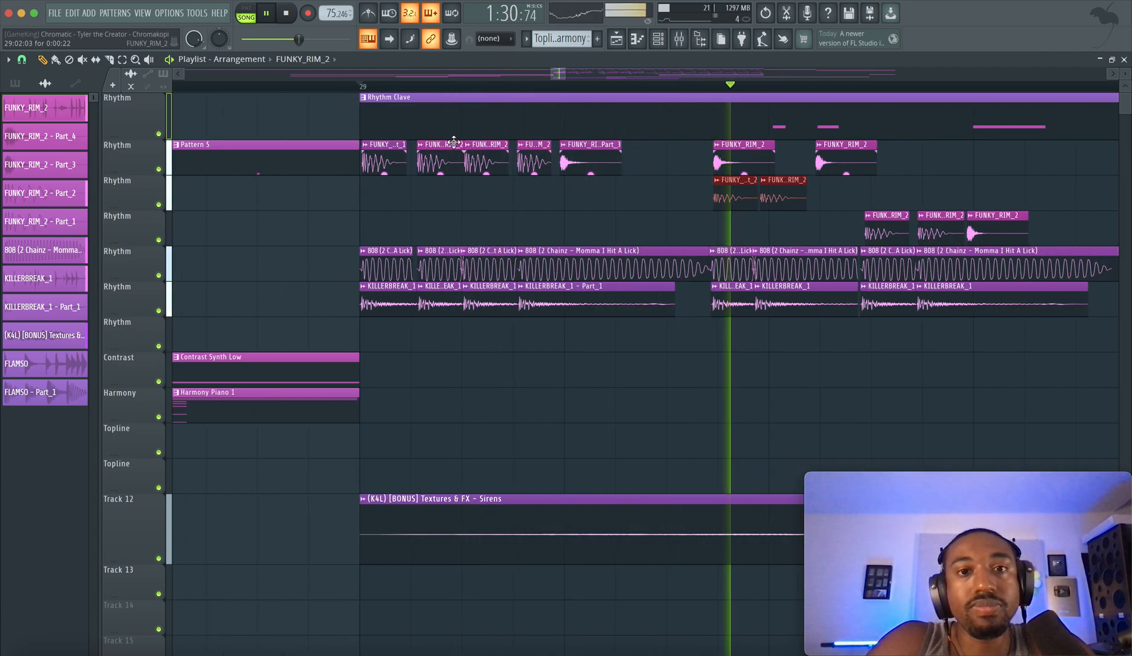
{"action": "scroll", "coordinate": [465, 148], "scroll_direction": "right", "scroll_amount": 2}
{"action": "scroll", "coordinate": [474, 149], "scroll_direction": "right", "scroll_amount": 2}
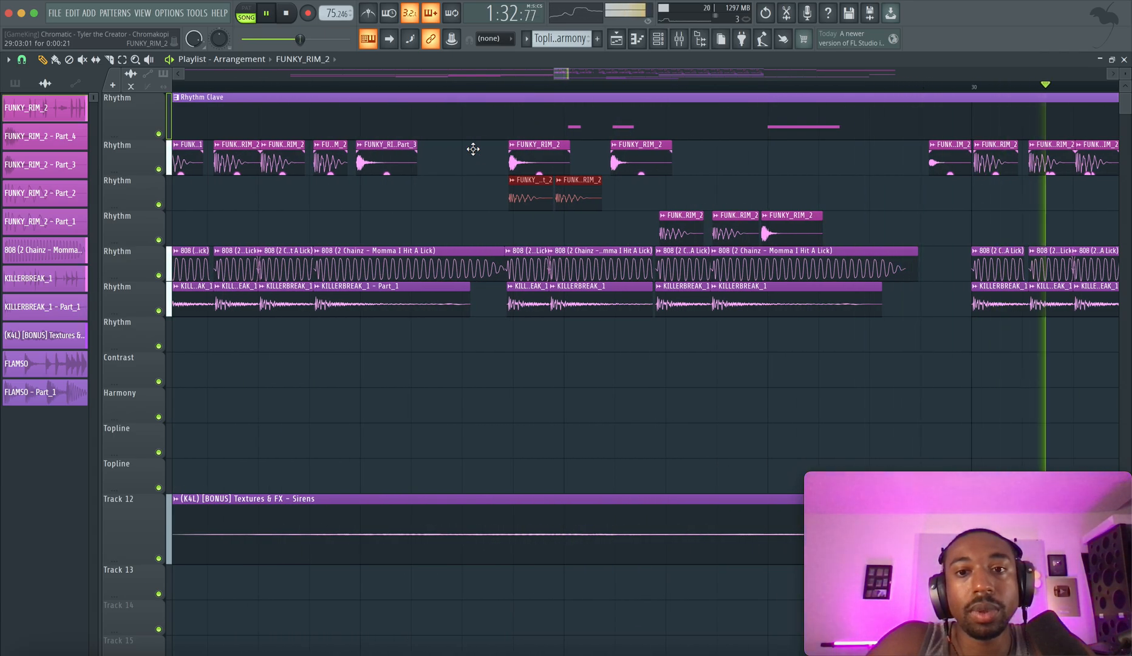
{"action": "scroll", "coordinate": [473, 149], "scroll_direction": "right", "scroll_amount": 2}
{"action": "key", "text": "space"}
{"action": "scroll", "coordinate": [473, 149], "scroll_direction": "right", "scroll_amount": 8}
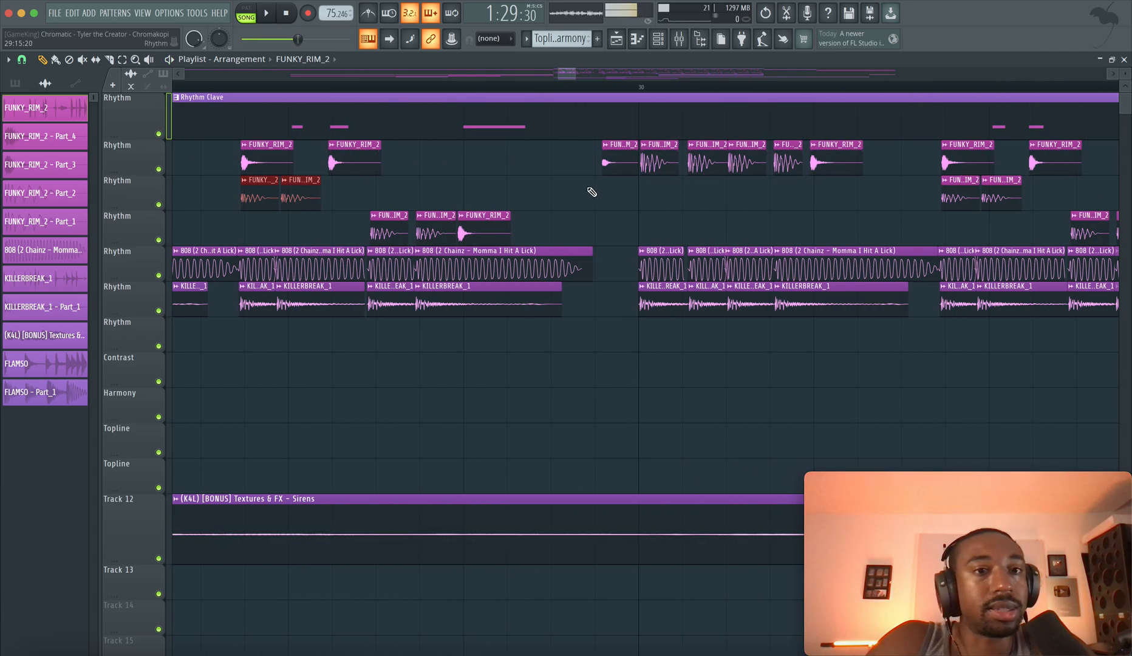
Open the FUNKY_RIM_2 clip just before bar 30, compare its miscellaneous functions with its sample settings, and close the window
{"action": "scroll", "coordinate": [530, 187], "scroll_direction": "left", "scroll_amount": 3}
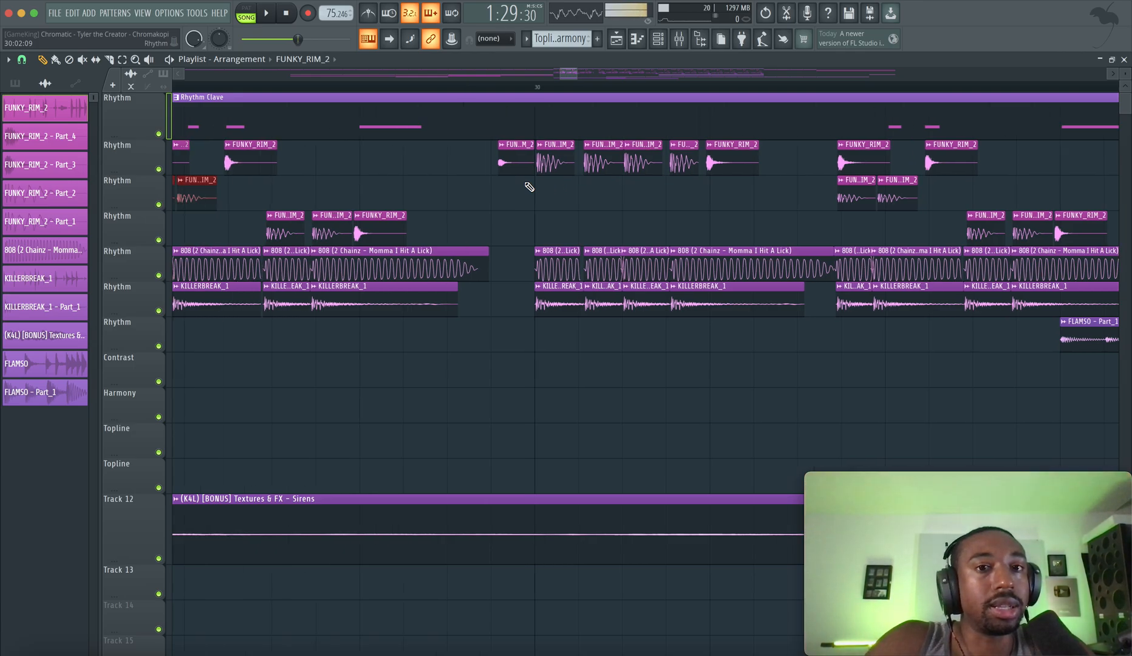
{"action": "double_click", "coordinate": [618, 157]}
{"action": "left_click", "coordinate": [162, 226]}
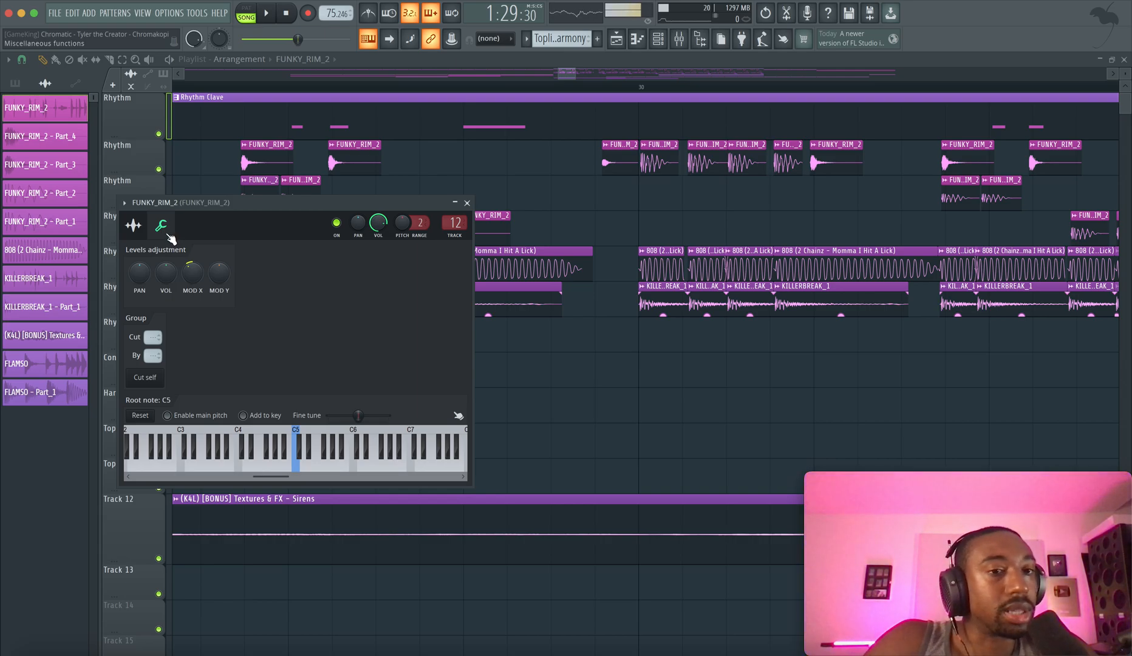
{"action": "left_click", "coordinate": [133, 225]}
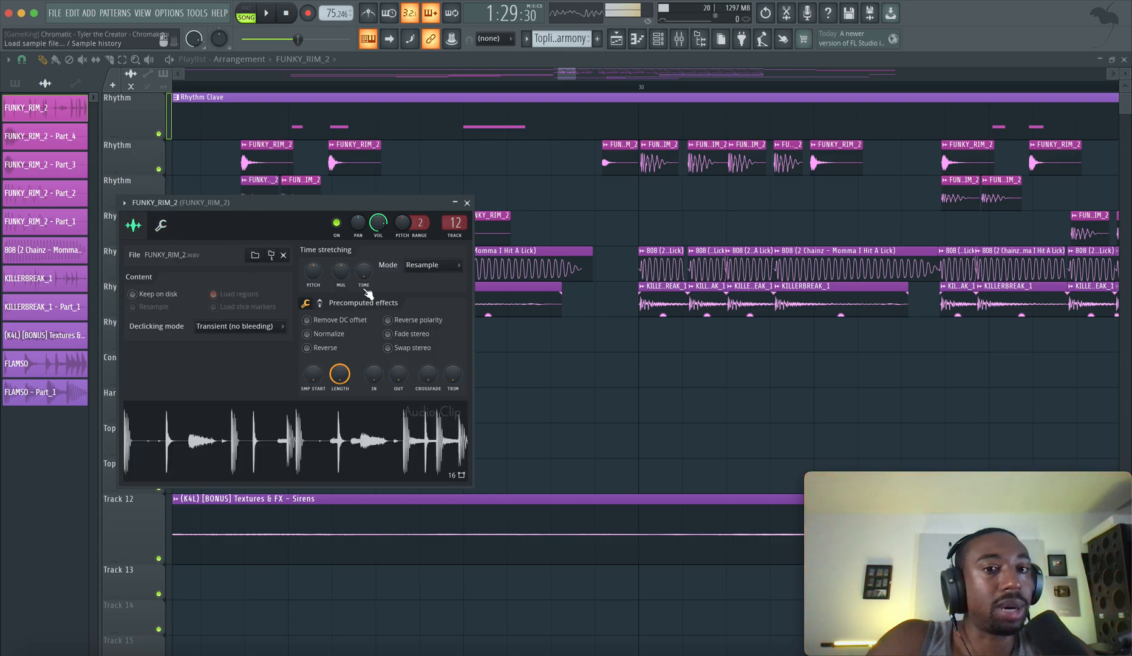
{"action": "left_click", "coordinate": [167, 234]}
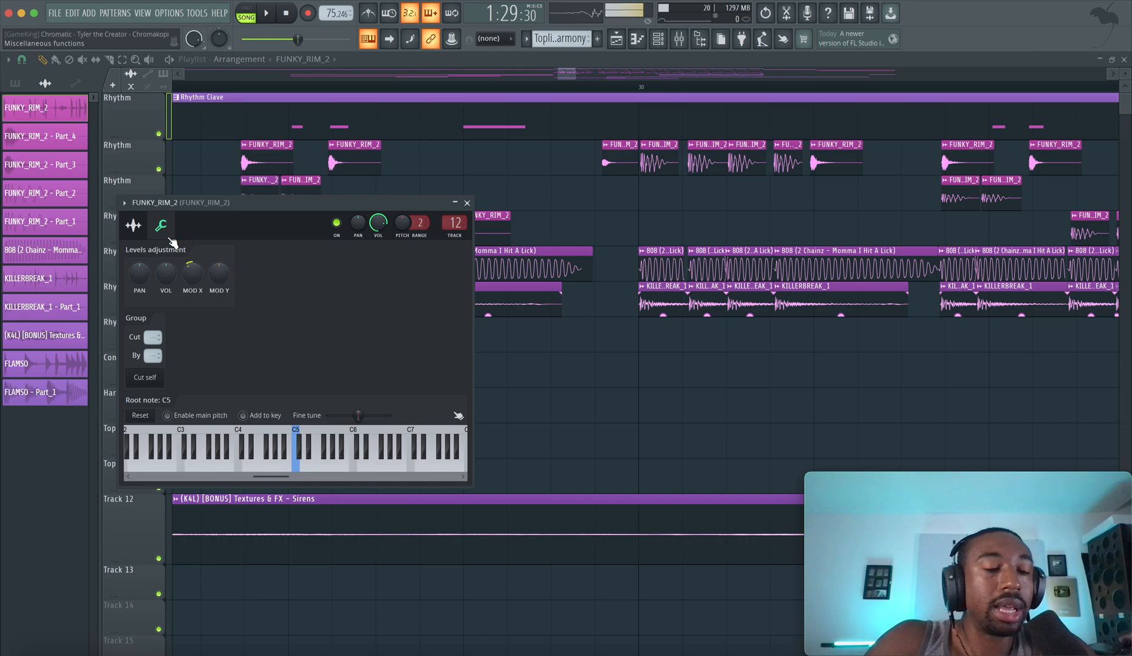
{"action": "left_click", "coordinate": [133, 226]}
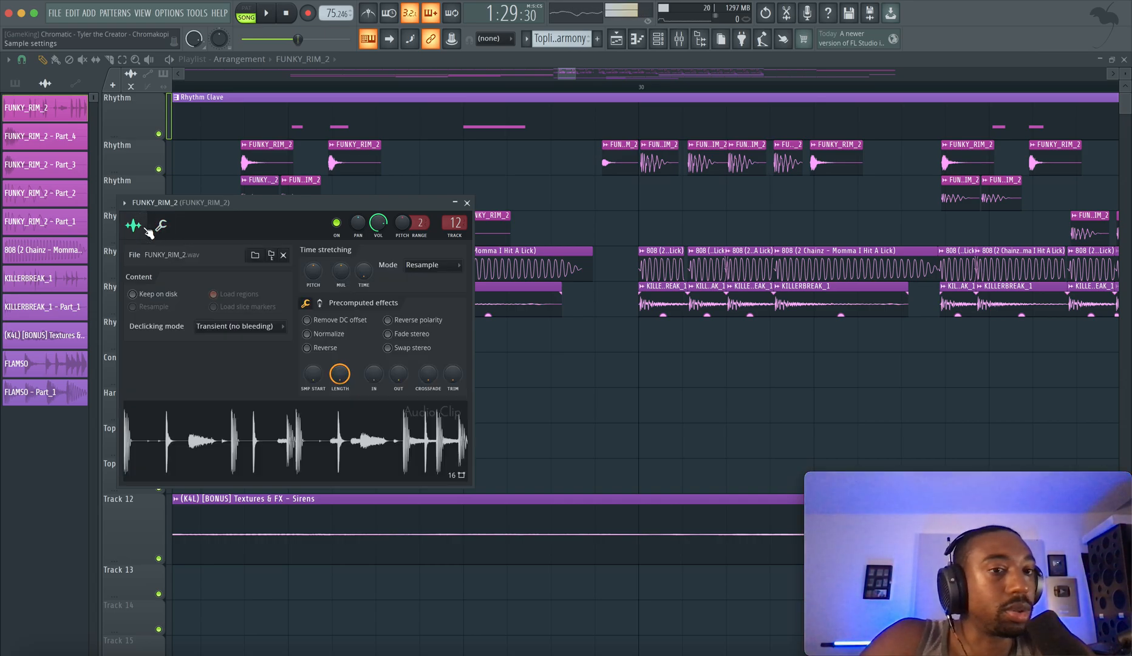
{"action": "left_click", "coordinate": [467, 202]}
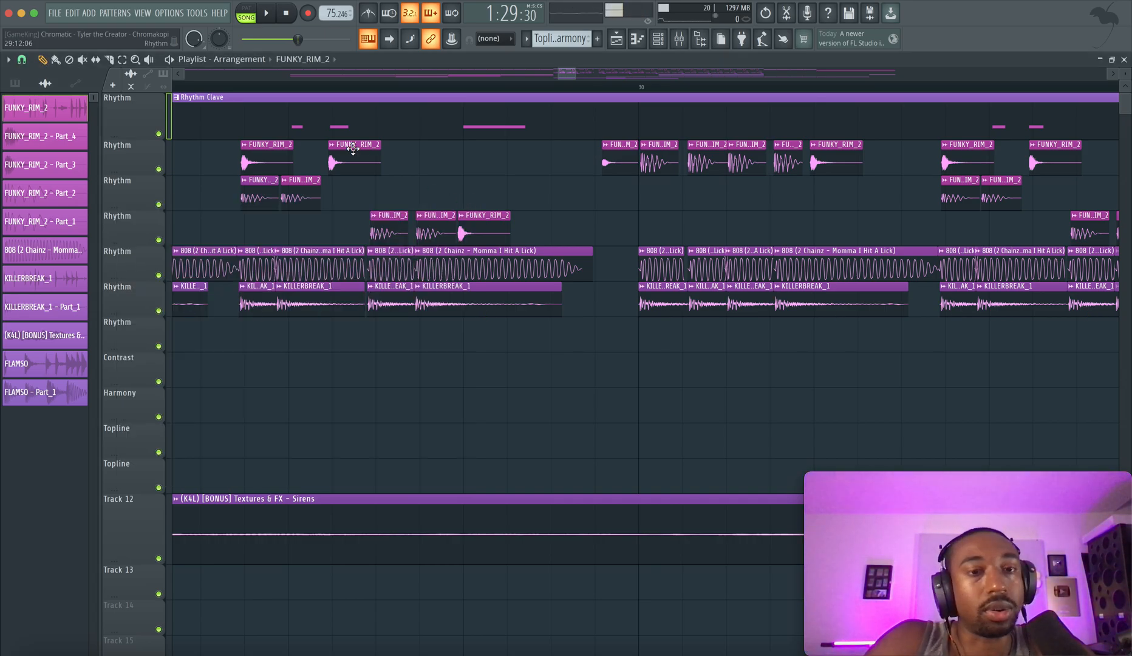
Check the miscellaneous functions of the second FUNKY_RIM_2 clip on the third Rhythm track and close its settings
{"action": "double_click", "coordinate": [301, 189]}
{"action": "left_click", "coordinate": [163, 225]}
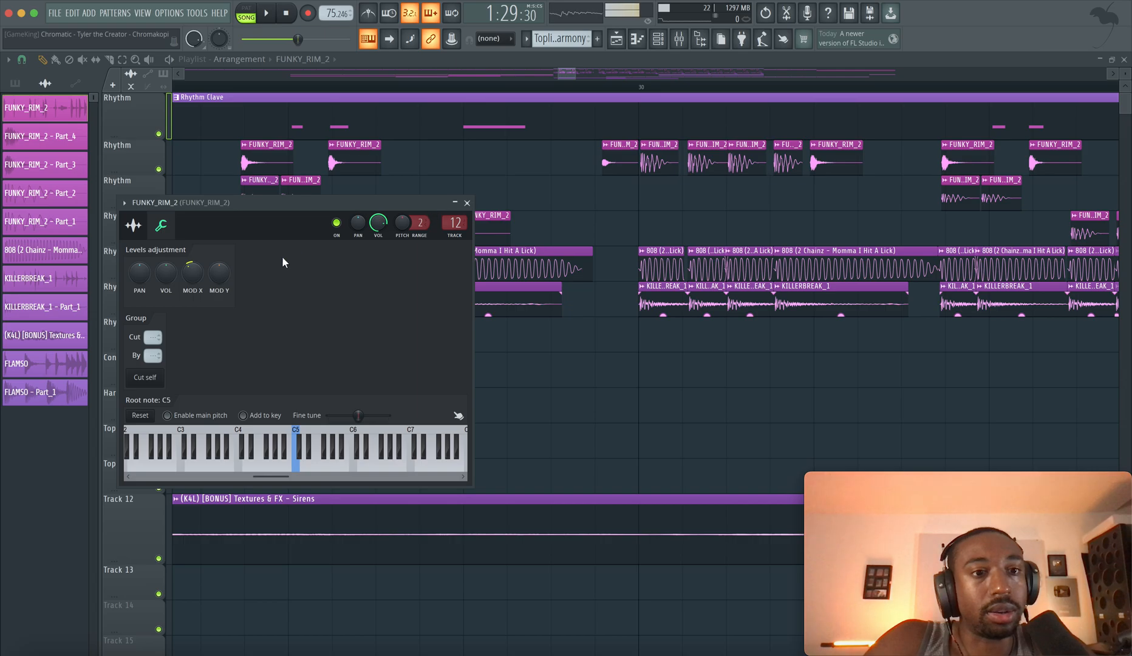
{"action": "left_click", "coordinate": [467, 201]}
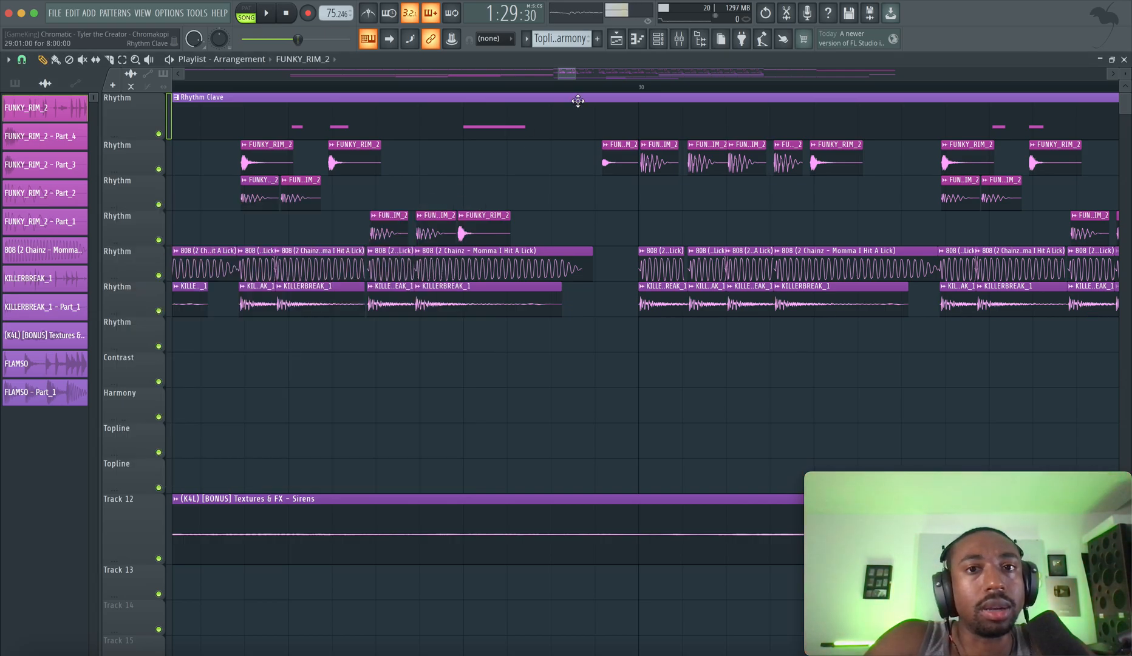
Play the bar 29 section briefly, stop it and open the channel rack
{"action": "left_click_drag", "start_coordinate": [569, 76], "coordinate": [567, 77]}
{"action": "key", "text": "space"}
{"action": "key", "text": "space"}
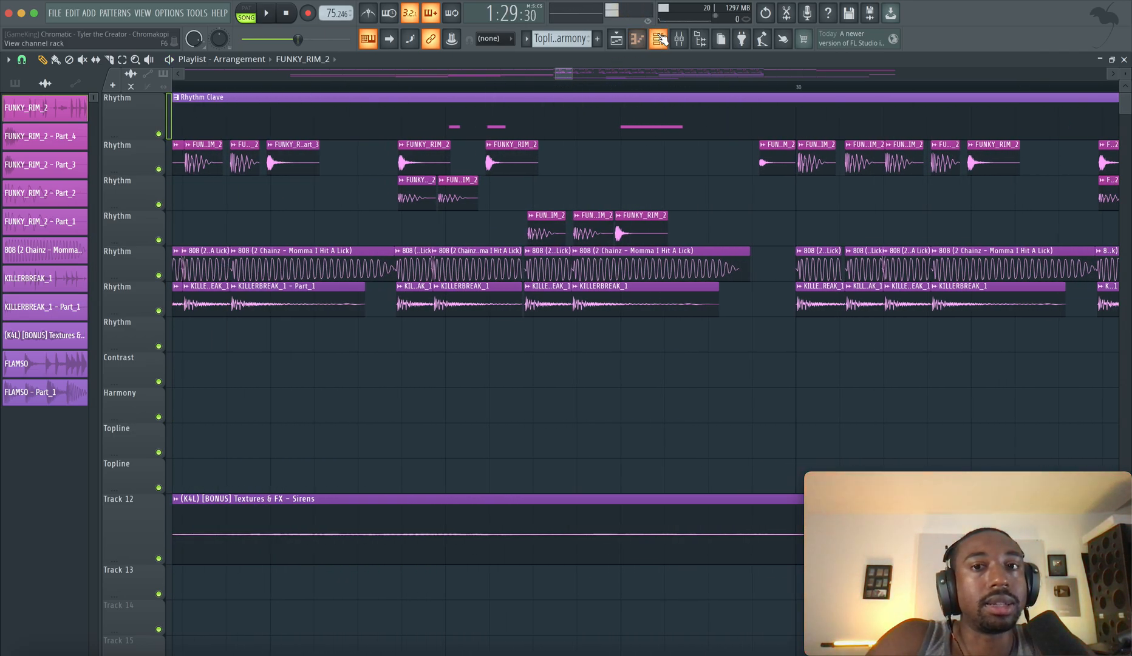
{"action": "left_click", "coordinate": [660, 38]}
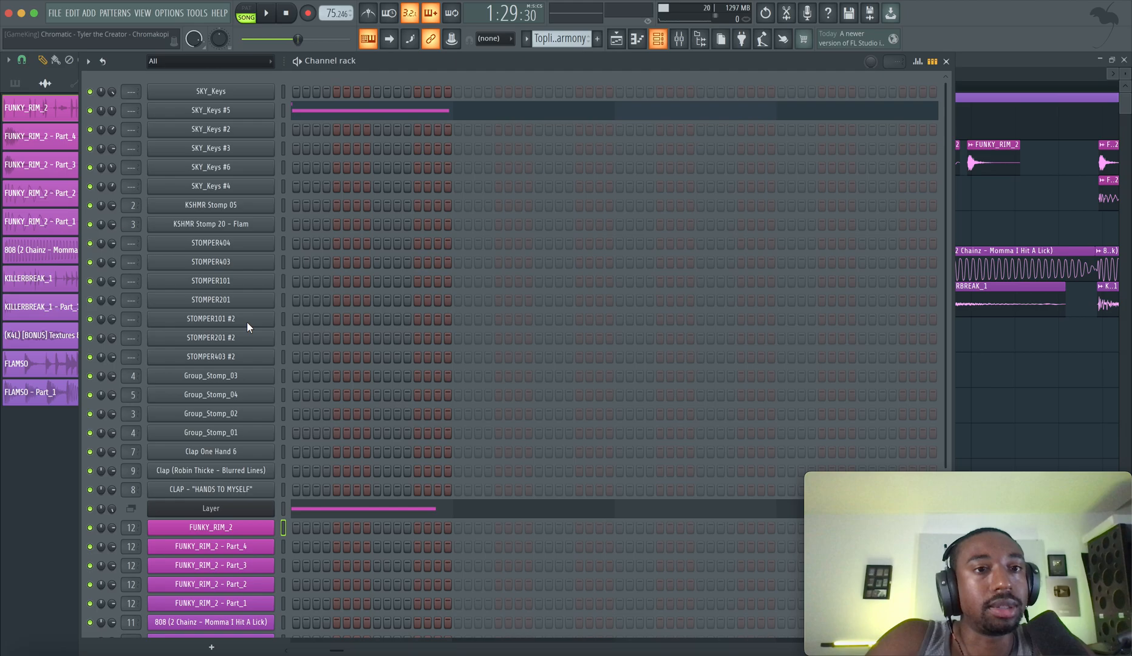
Review the remaining drum channels in the channel rack, return to the playlist and play the start of bar 29
{"action": "scroll", "coordinate": [278, 526], "scroll_direction": "down", "scroll_amount": 3}
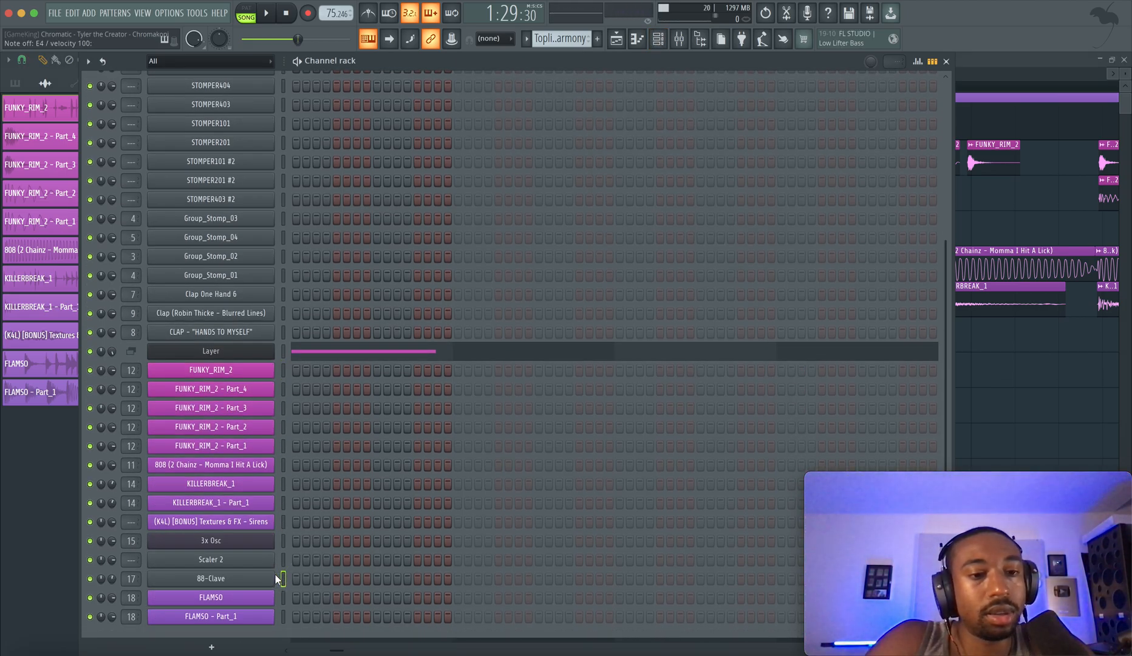
{"action": "left_click", "coordinate": [615, 40]}
{"action": "key", "text": "space"}
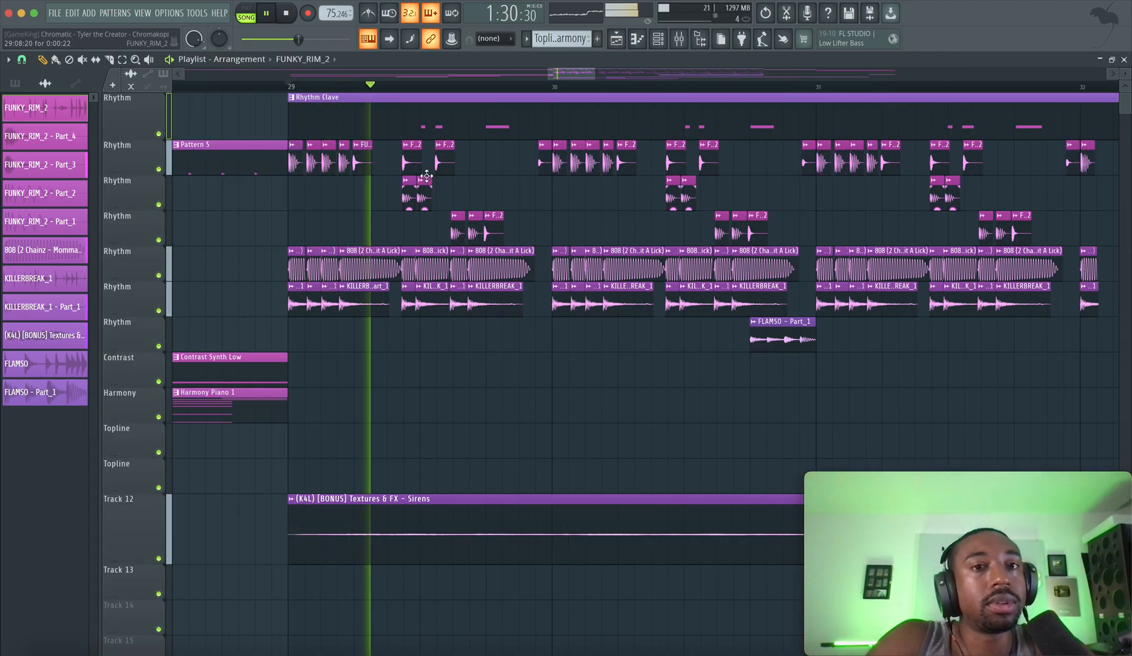
{"action": "key", "text": "space"}
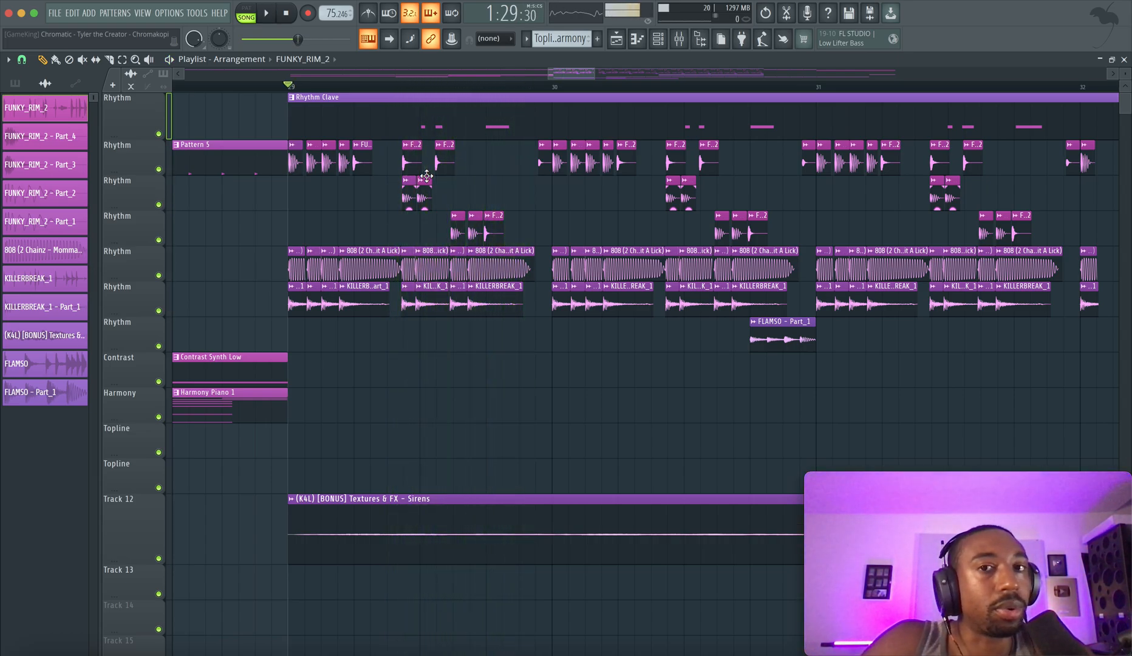
Play the drum section from bar 29 into bar 30 twice to hear the layers together
{"action": "key", "text": "space"}
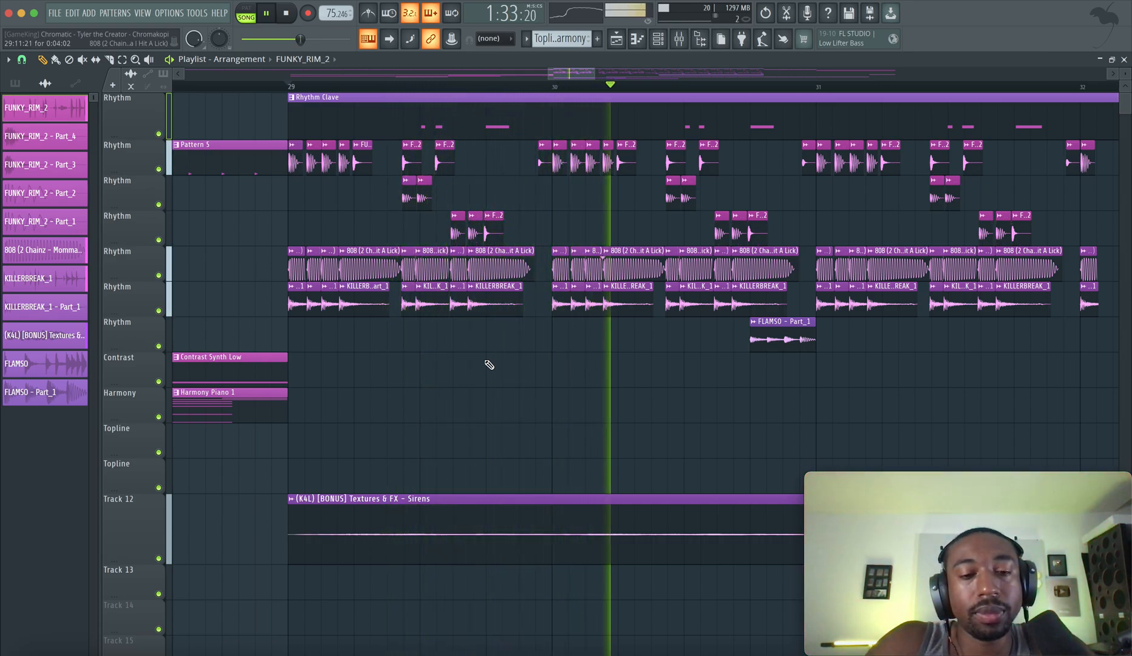
{"action": "key", "text": "space"}
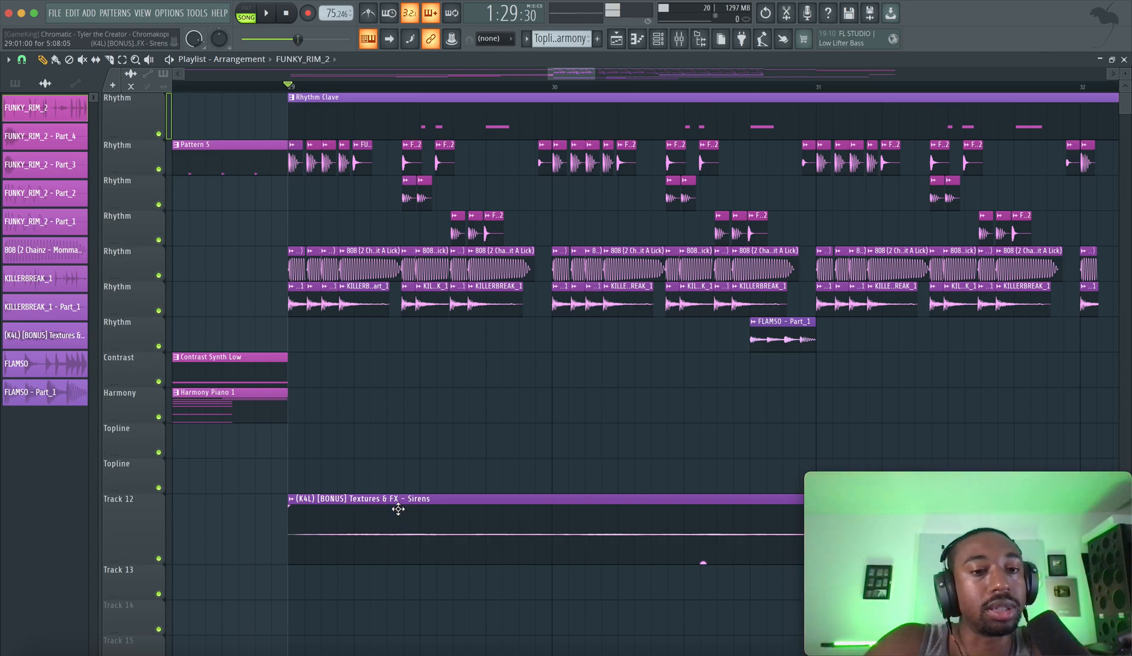
{"action": "key", "text": "space"}
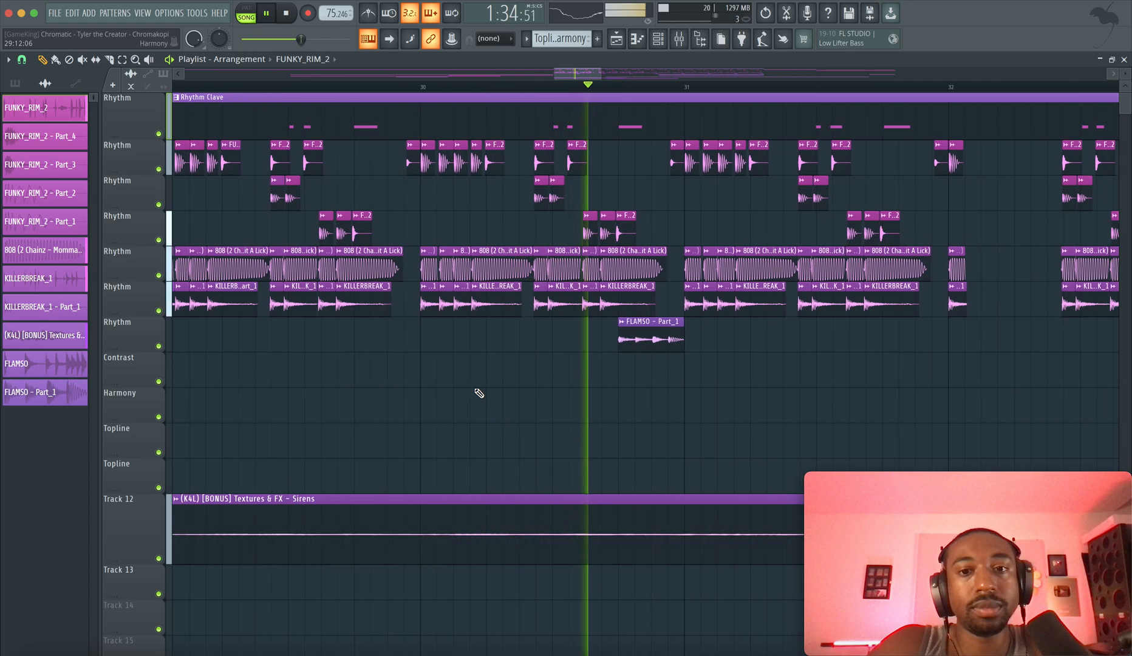
{"action": "key", "text": "space"}
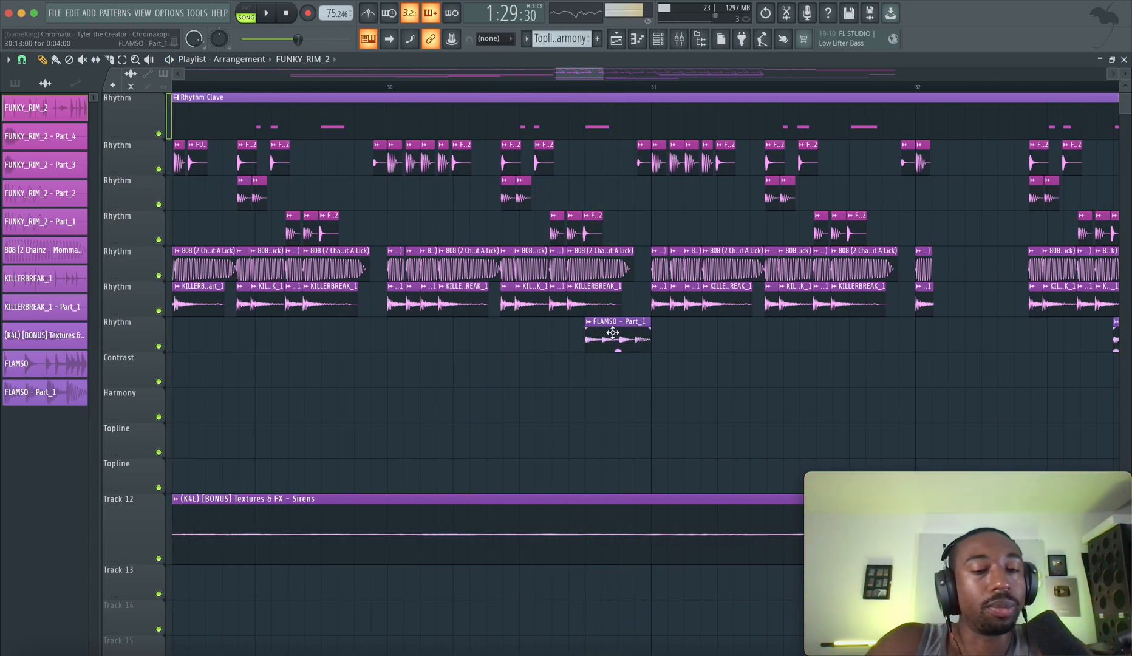
Check the time-stretching mode of the FLAMSO - Part_1 clip before bar 31, and shift the clip slightly earlier and back to 30:13:00
{"action": "double_click", "coordinate": [612, 332]}
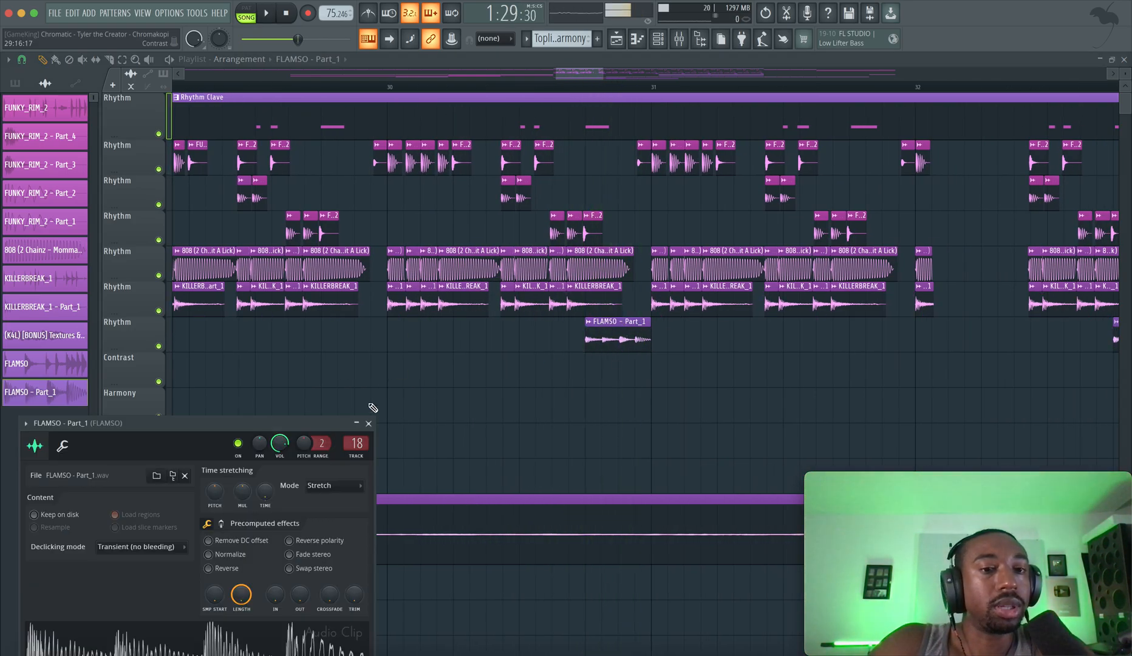
{"action": "left_click", "coordinate": [331, 486]}
{"action": "left_click", "coordinate": [275, 489]}
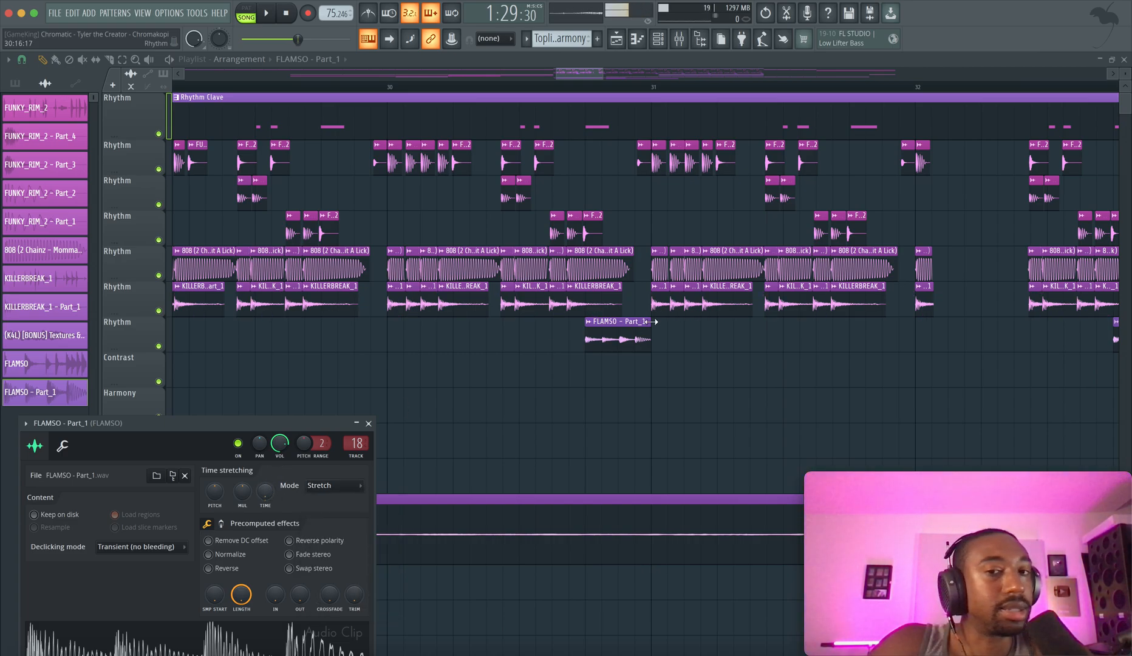
{"action": "left_click", "coordinate": [613, 334]}
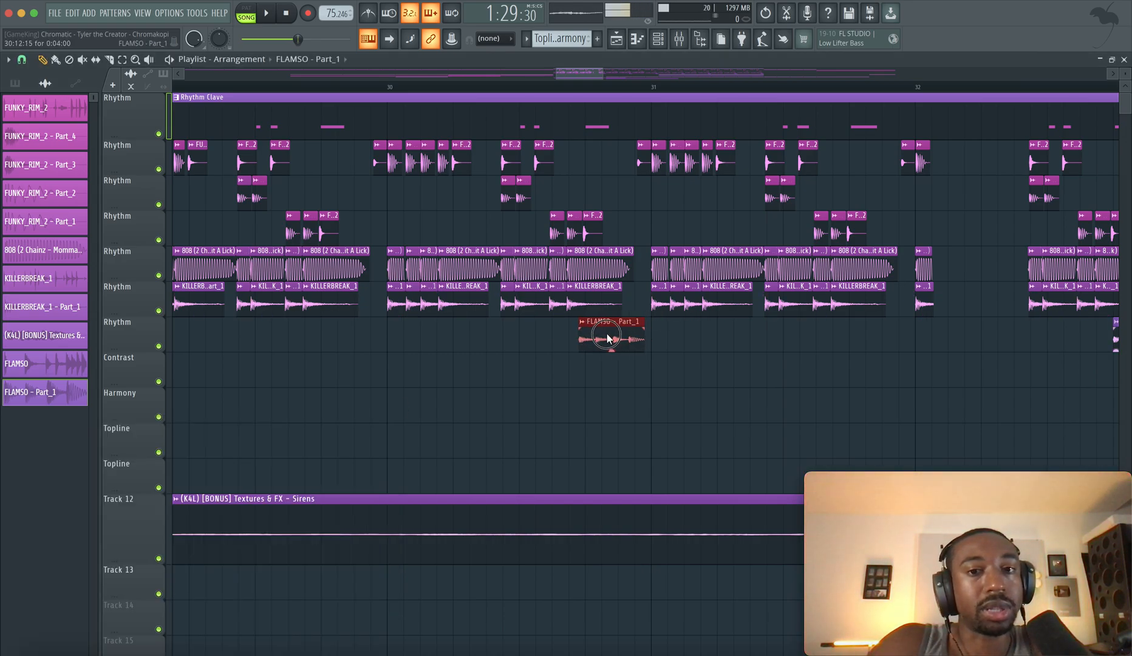
{"action": "left_click_drag", "start_coordinate": [606, 337], "coordinate": [614, 338]}
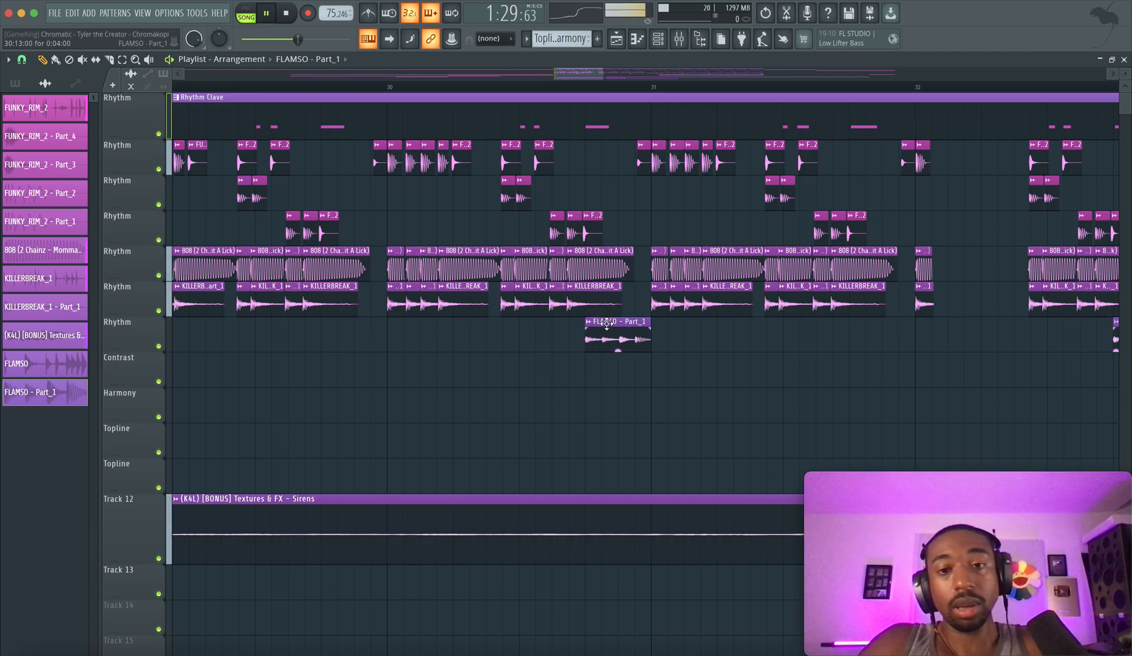
Play the section leading up to the FLAMSO - Part_1 clip before bar 31 and stop
{"action": "key", "text": "space"}
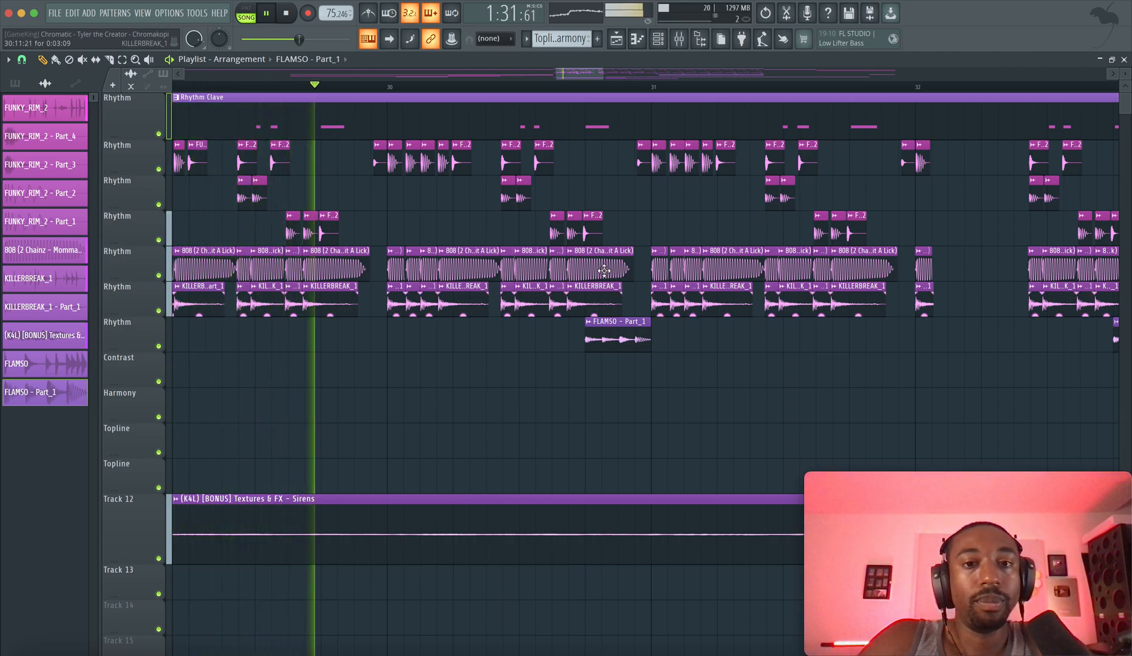
{"action": "key", "text": "space"}
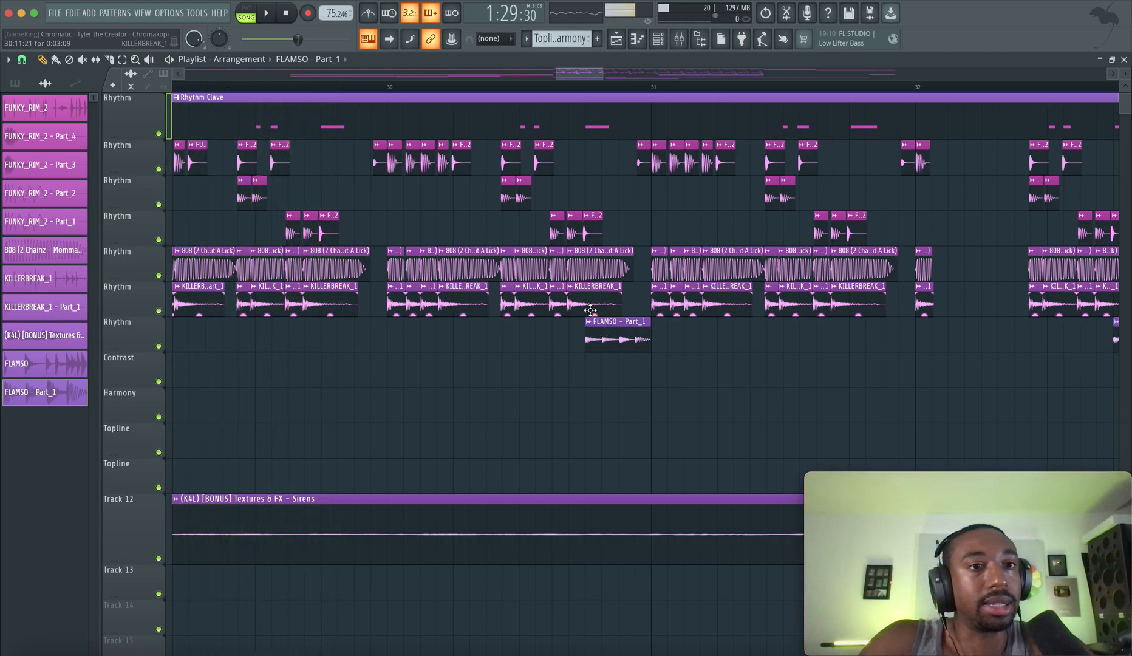
{"action": "key", "text": "space"}
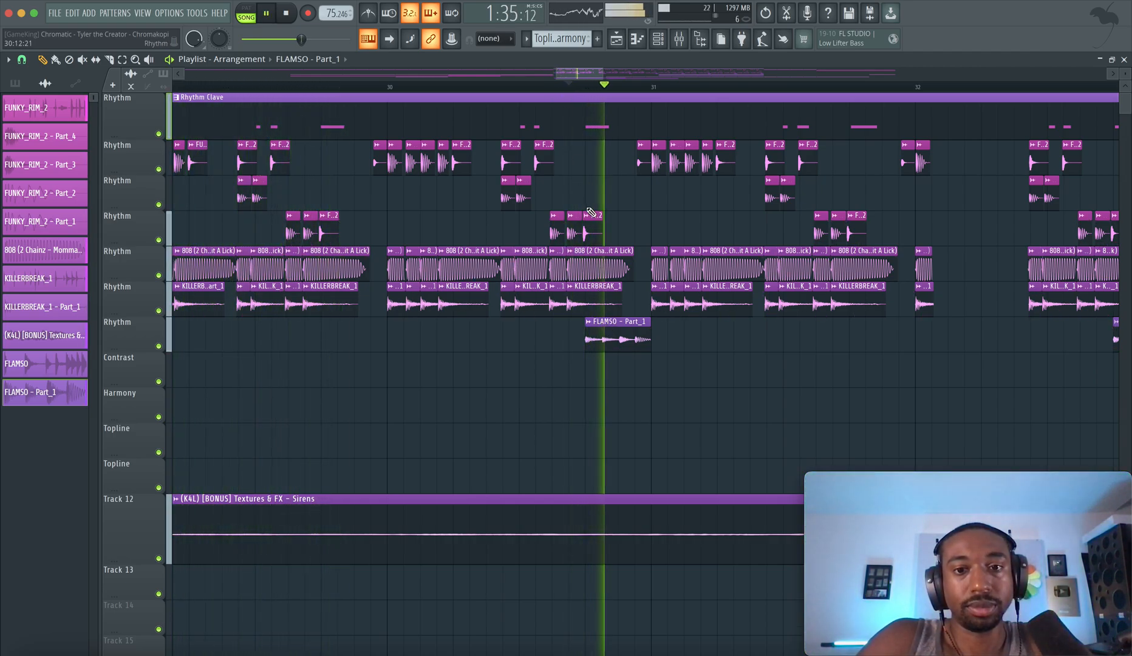
{"action": "scroll", "coordinate": [623, 293], "scroll_direction": "down", "scroll_amount": 4}
{"action": "key", "text": "space"}
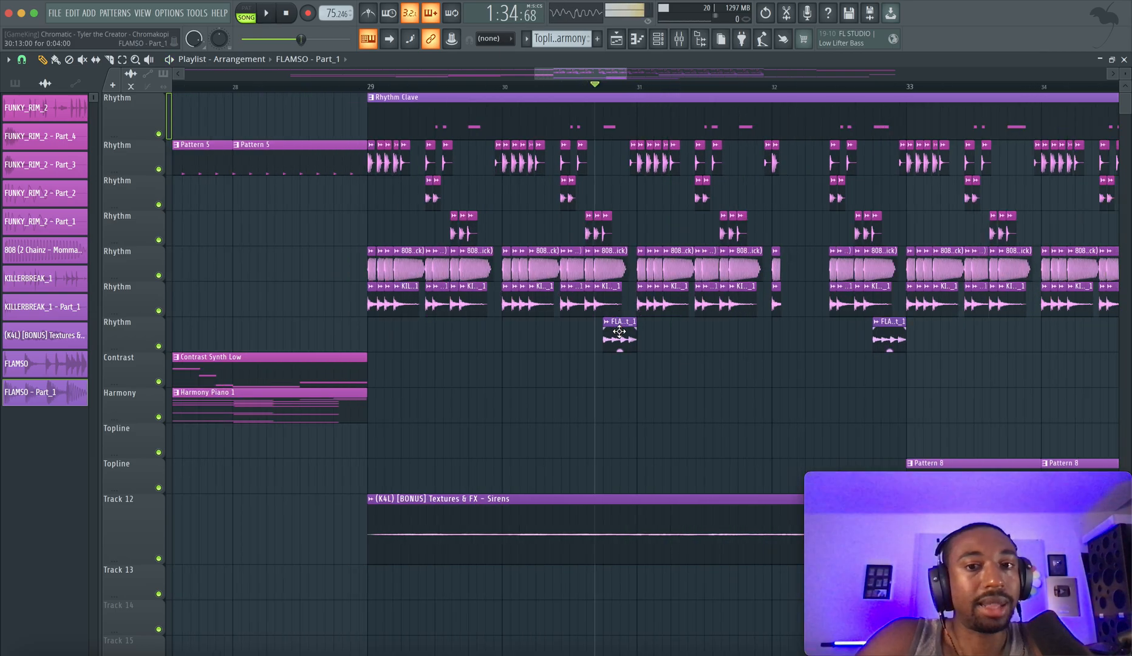
Open the mixer, compare the 808 and FUNKY_RIM_2 tracks, and inspect the rim's Fruity WaveShaper before closing it
{"action": "key", "text": "F9"}
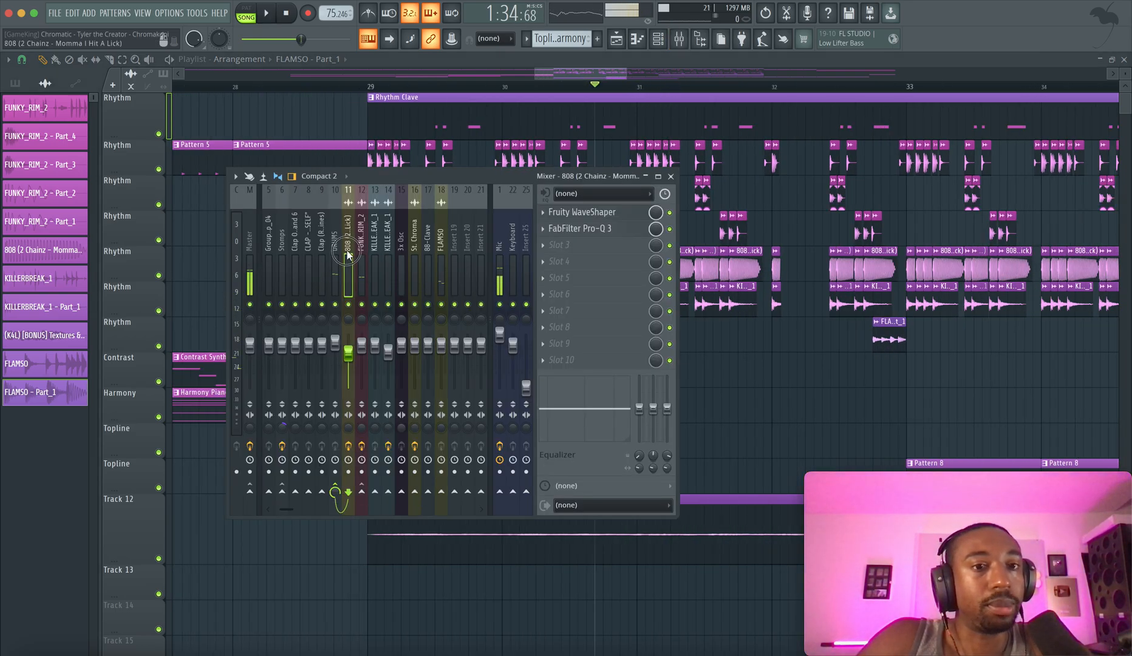
{"action": "left_click", "coordinate": [349, 243]}
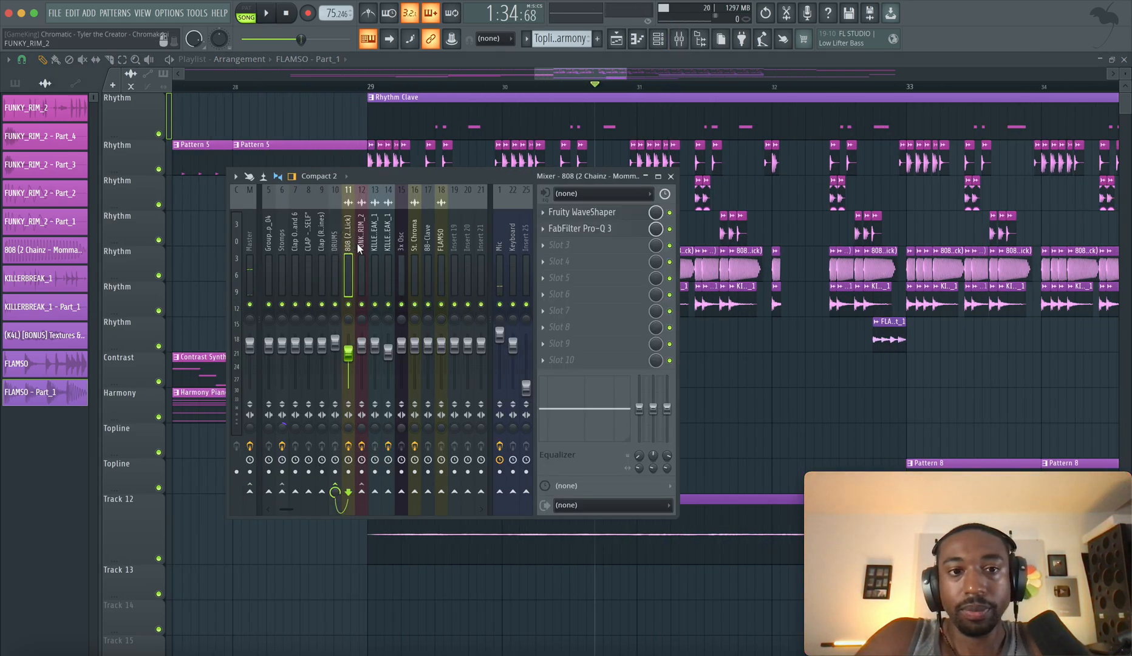
{"action": "left_click", "coordinate": [361, 246]}
{"action": "left_click", "coordinate": [579, 214]}
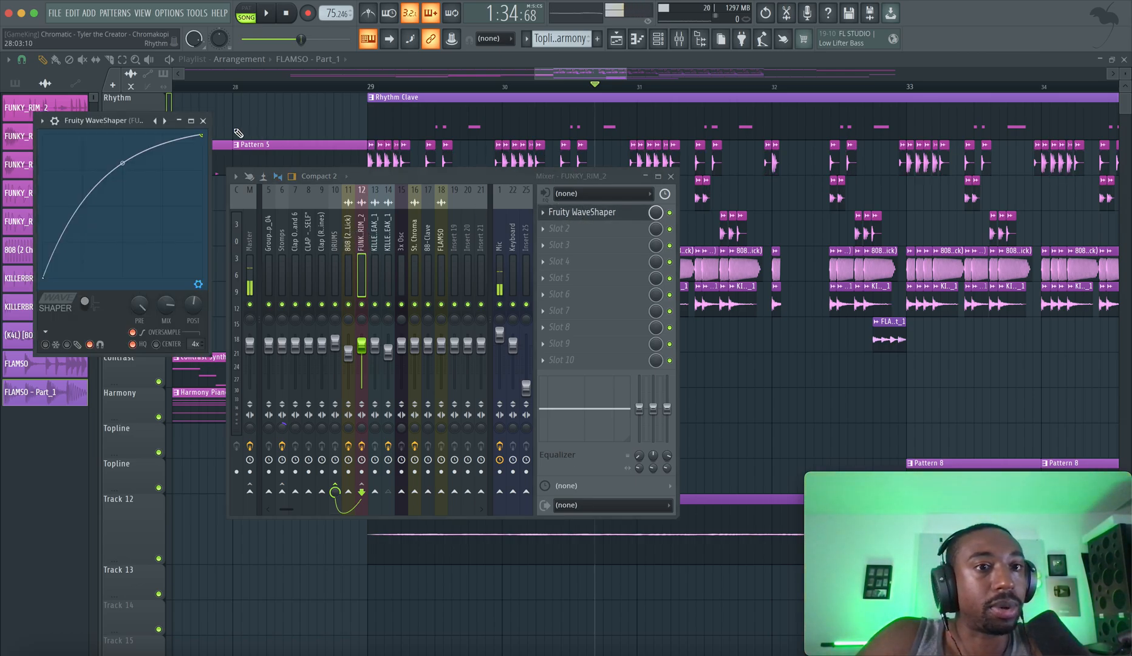
{"action": "key", "text": "space"}
{"action": "left_click", "coordinate": [202, 120]}
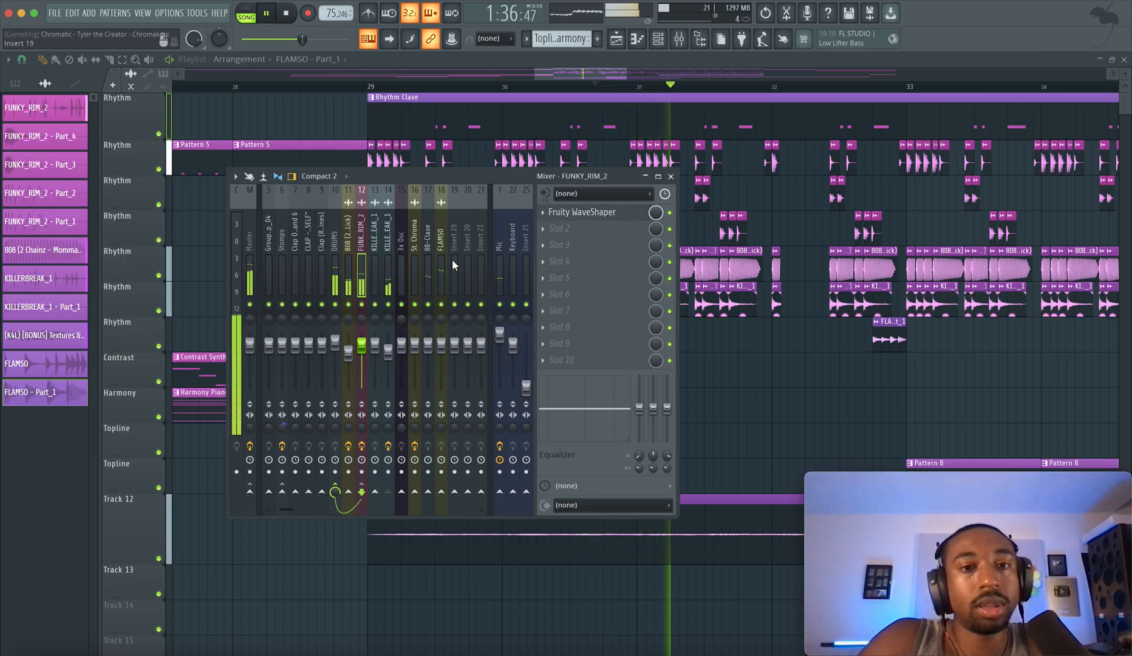
Select the FLAMSO mixer track during playback, route it only to the FUNKY_RIM_2 track and stop playback
{"action": "left_click", "coordinate": [445, 260]}
{"action": "left_click", "coordinate": [337, 260]}
{"action": "left_click", "coordinate": [362, 259]}
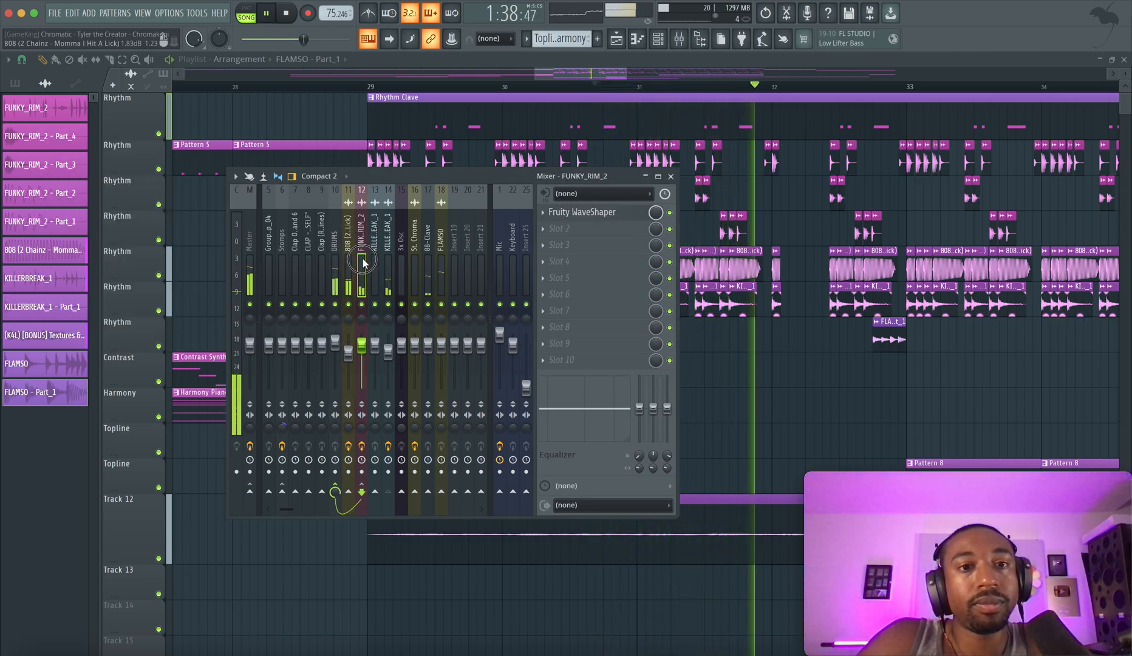
{"action": "left_click", "coordinate": [440, 255]}
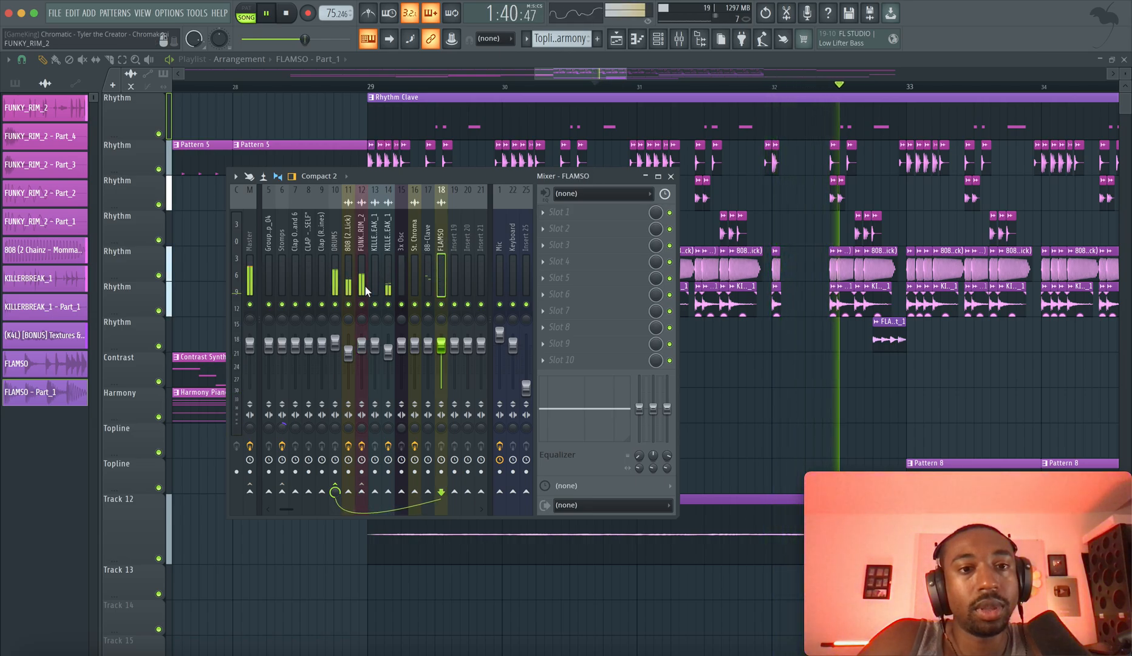
{"action": "right_click", "coordinate": [361, 491]}
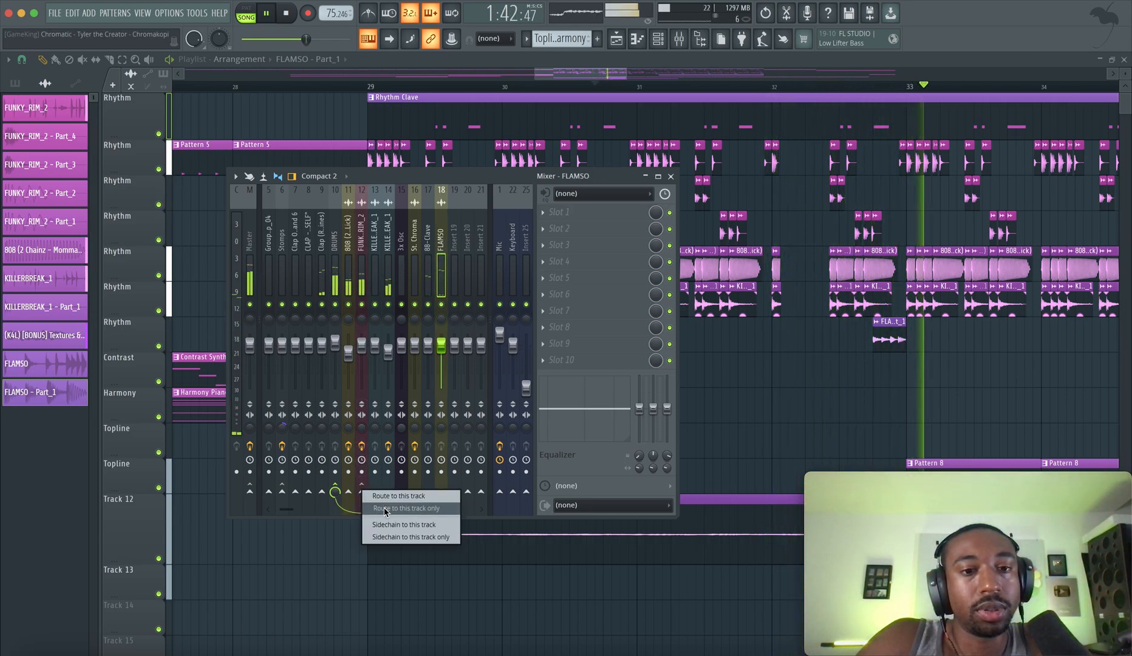
{"action": "left_click", "coordinate": [384, 509]}
{"action": "key", "text": "space"}
Play the section briefly with the FUNKY_RIM_2 track selected, and route the 88-Clave mixer track to it
{"action": "left_click", "coordinate": [366, 250]}
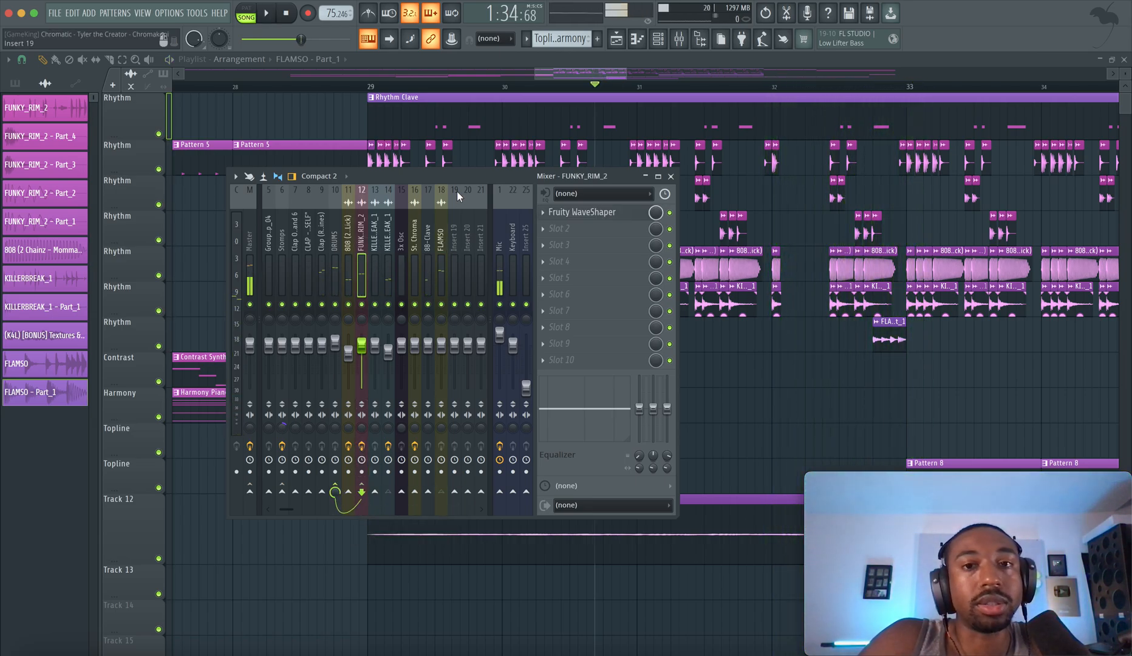
{"action": "key", "text": "space"}
{"action": "key", "text": "space"}
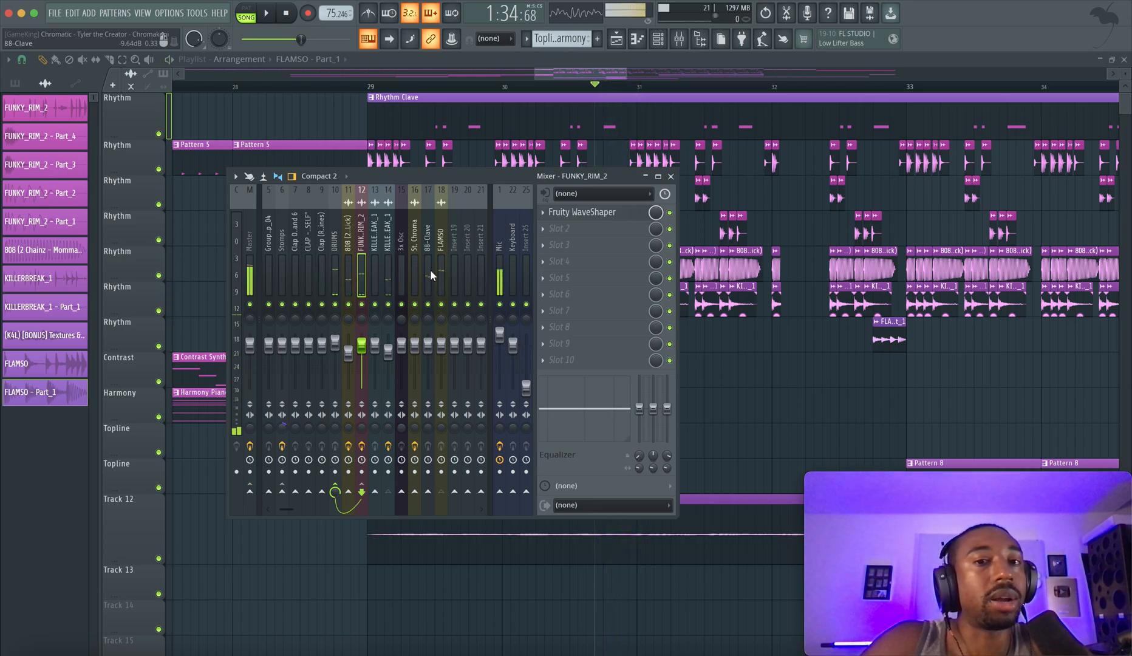
{"action": "left_click", "coordinate": [429, 269]}
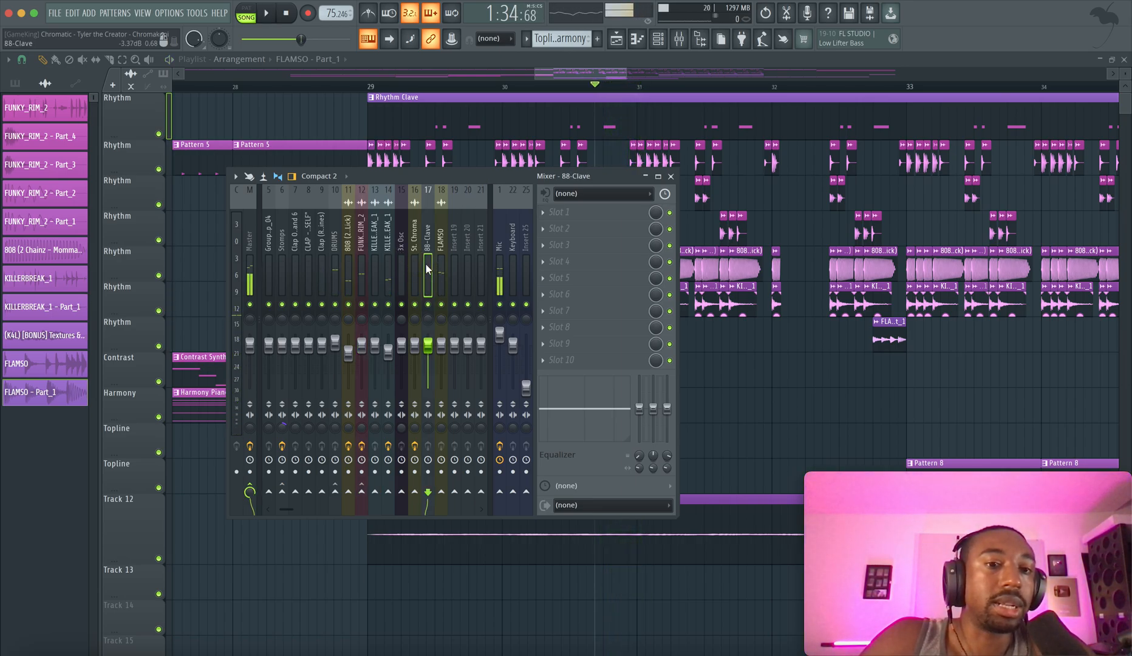
{"action": "right_click", "coordinate": [362, 492]}
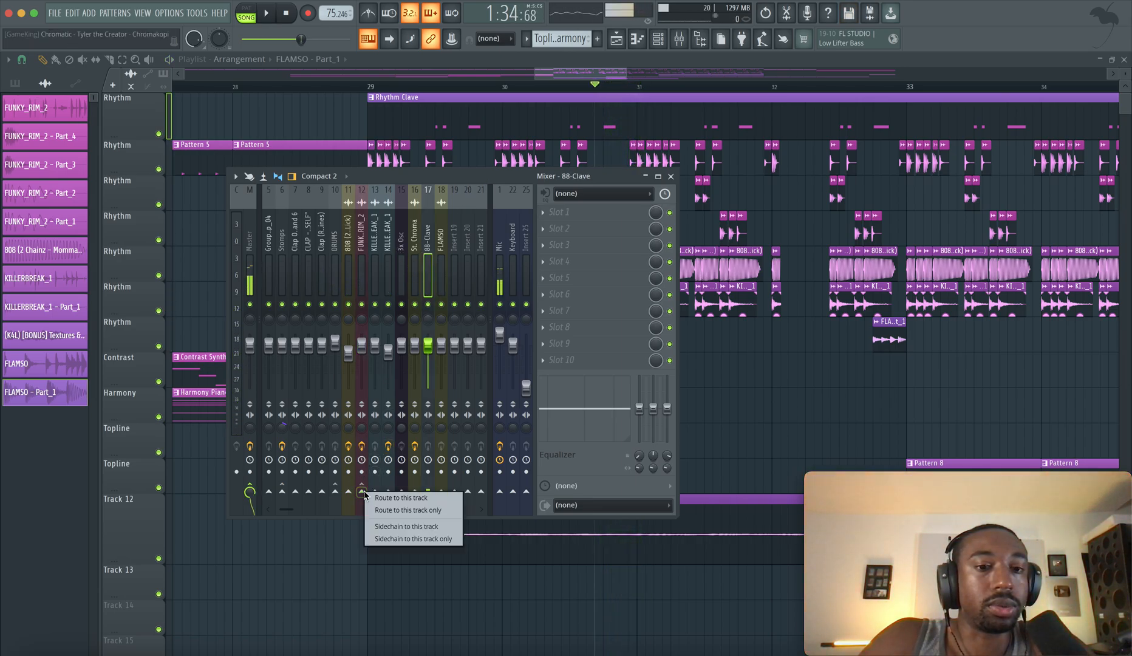
{"action": "left_click", "coordinate": [389, 502]}
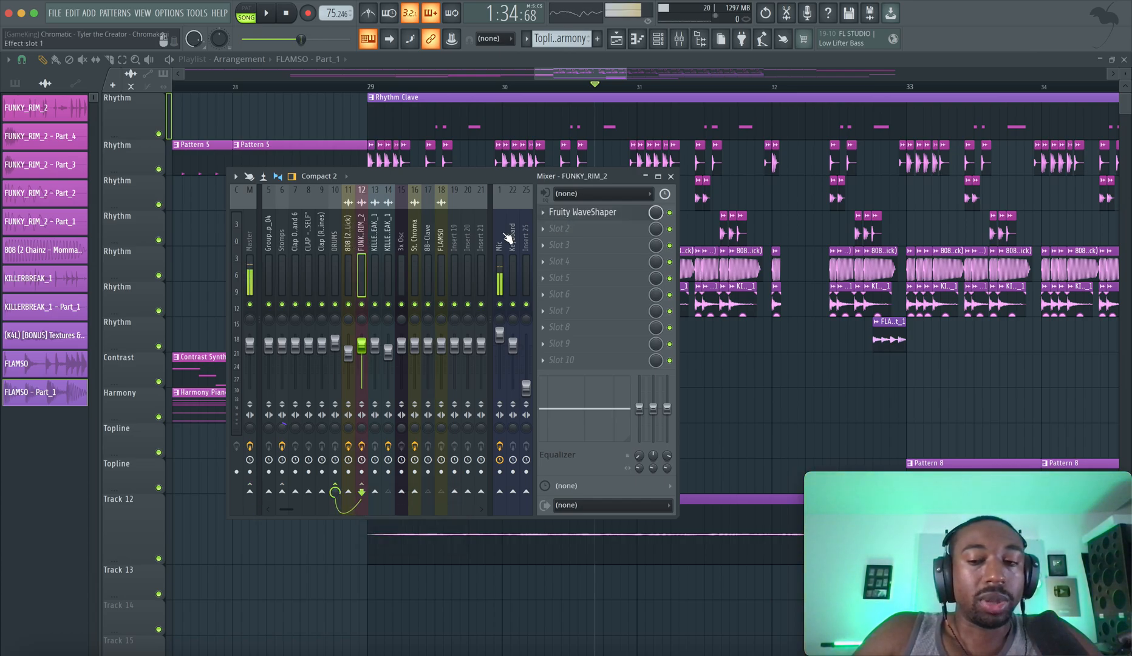
Select the St. Chroma mixer track and play the section to watch the drum track levels
{"action": "left_click", "coordinate": [415, 249]}
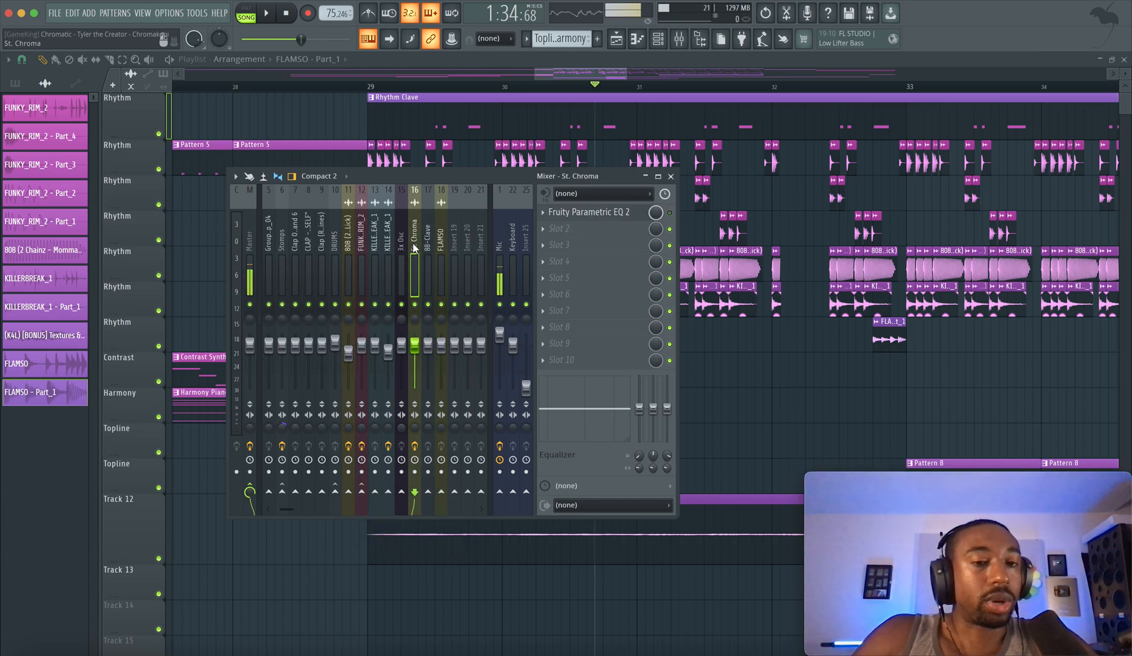
{"action": "key", "text": "space"}
{"action": "key", "text": "space"}
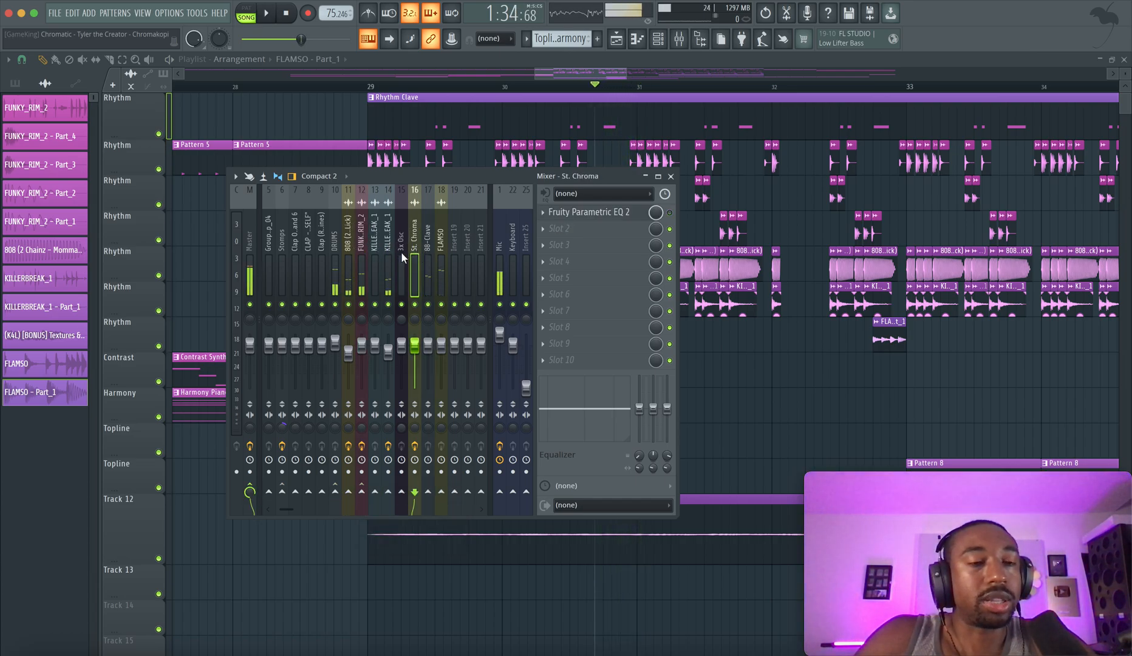
{"action": "key", "text": "space"}
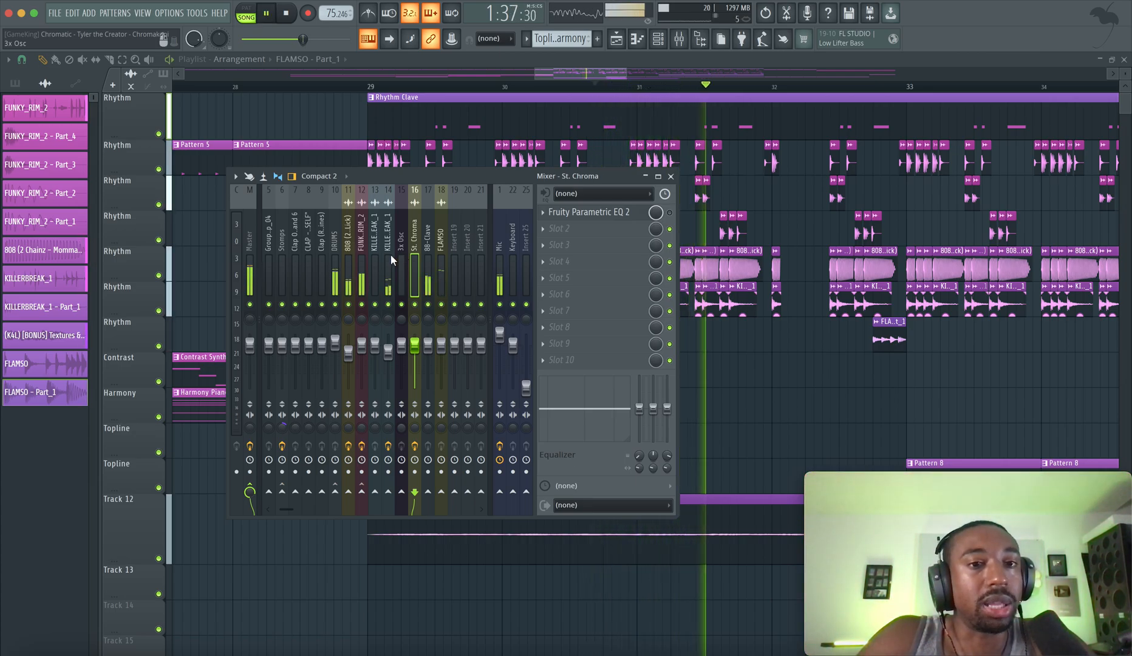
Stop playback, inspect the Fruity WaveShaper curve on the 808 mixer track and close it
{"action": "left_click", "coordinate": [348, 256]}
{"action": "key", "text": "space"}
{"action": "left_click", "coordinate": [614, 213]}
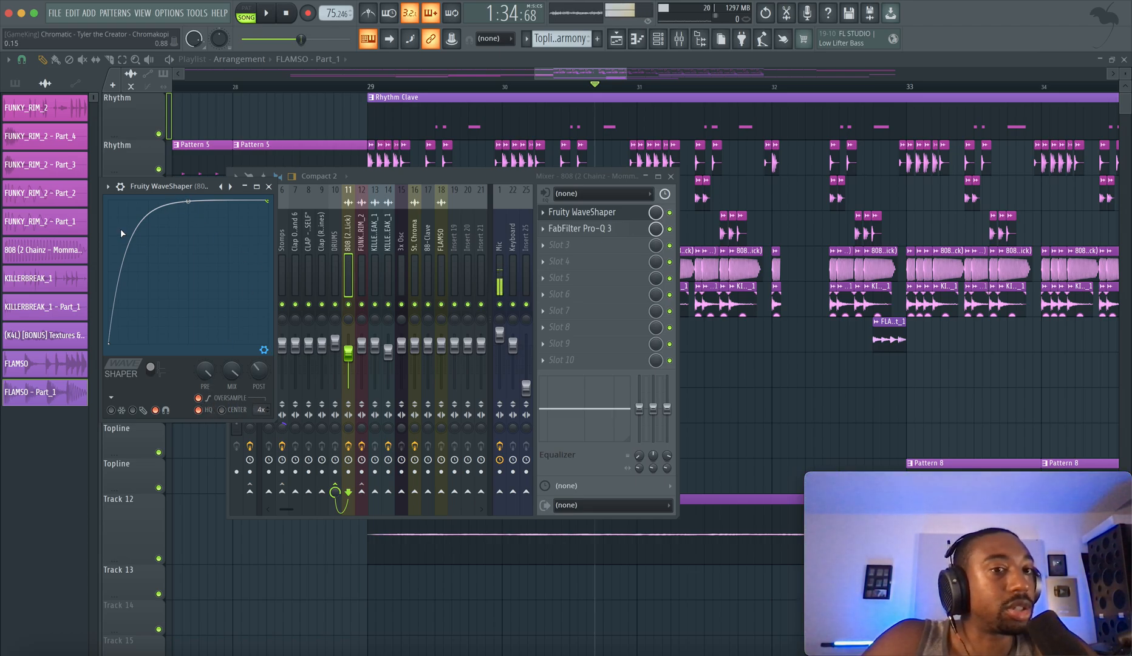
{"action": "left_click", "coordinate": [269, 188]}
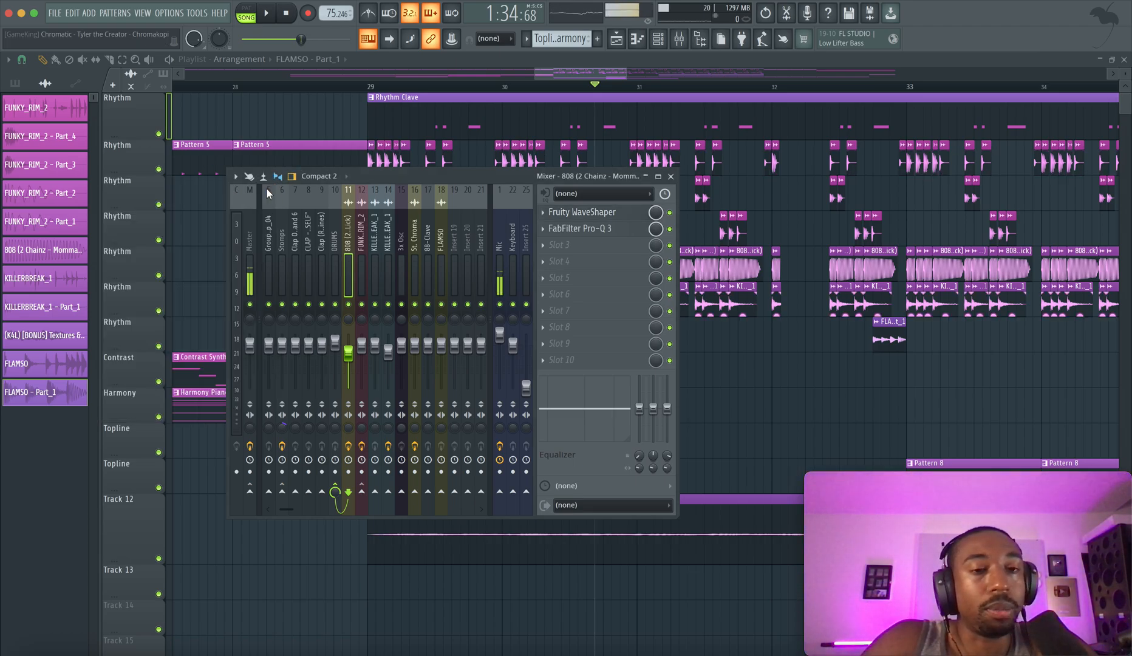
Play the drum section twice with the 808 mixer track selected to hear its saturation in the mix
{"action": "key", "text": "space"}
{"action": "key", "text": "space"}
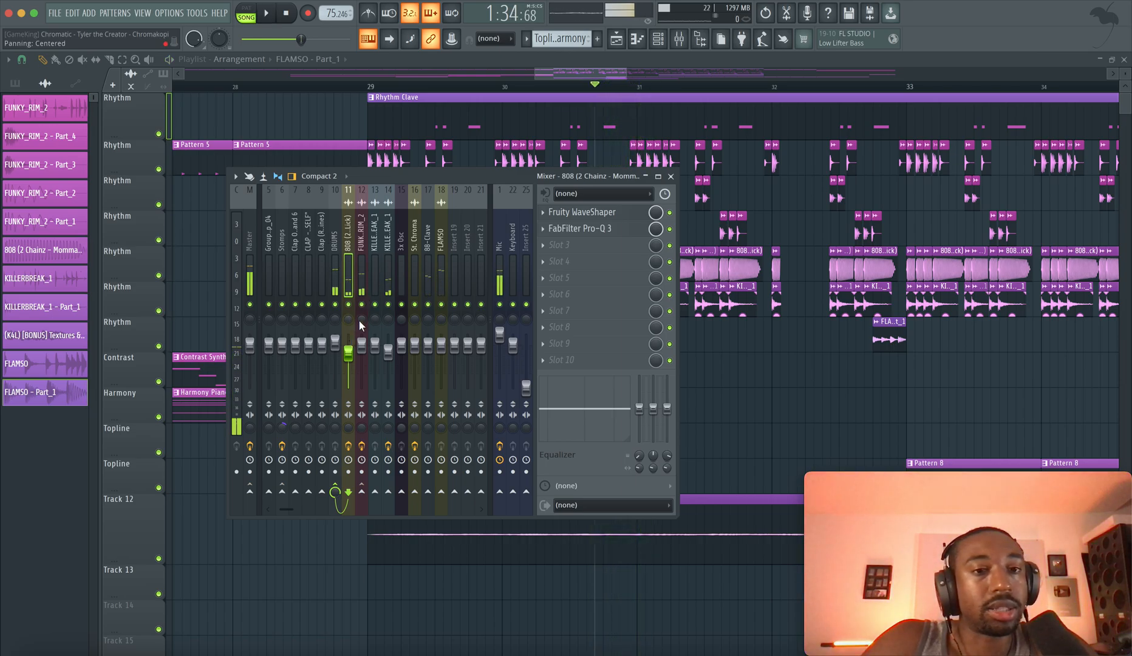
{"action": "key", "text": "space"}
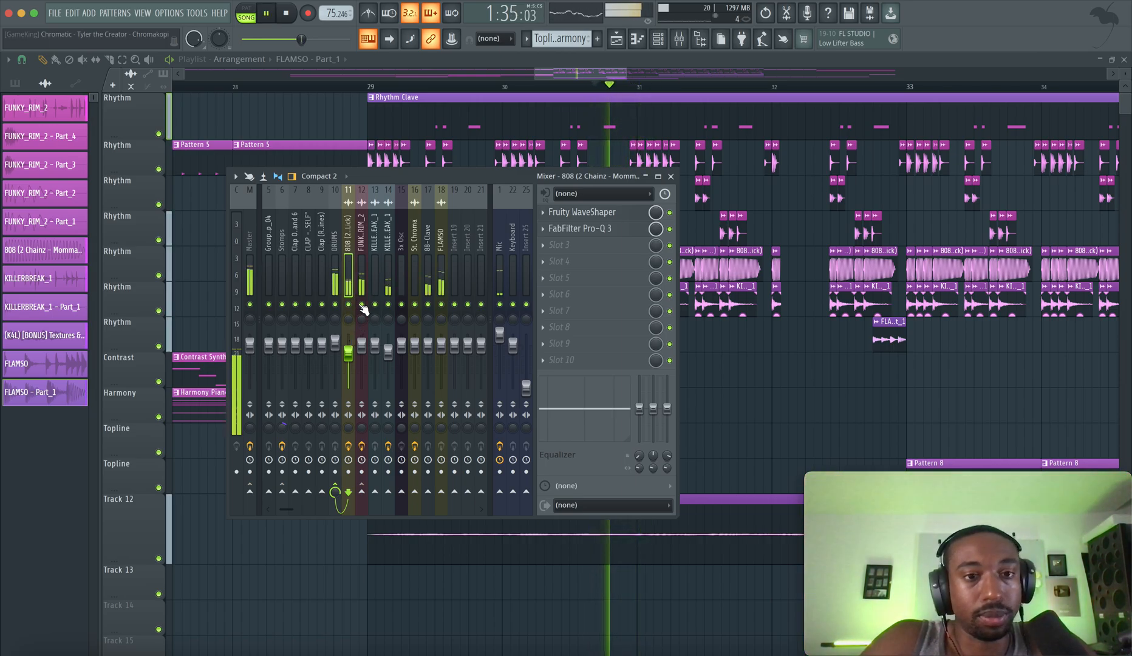
{"action": "key", "text": "space"}
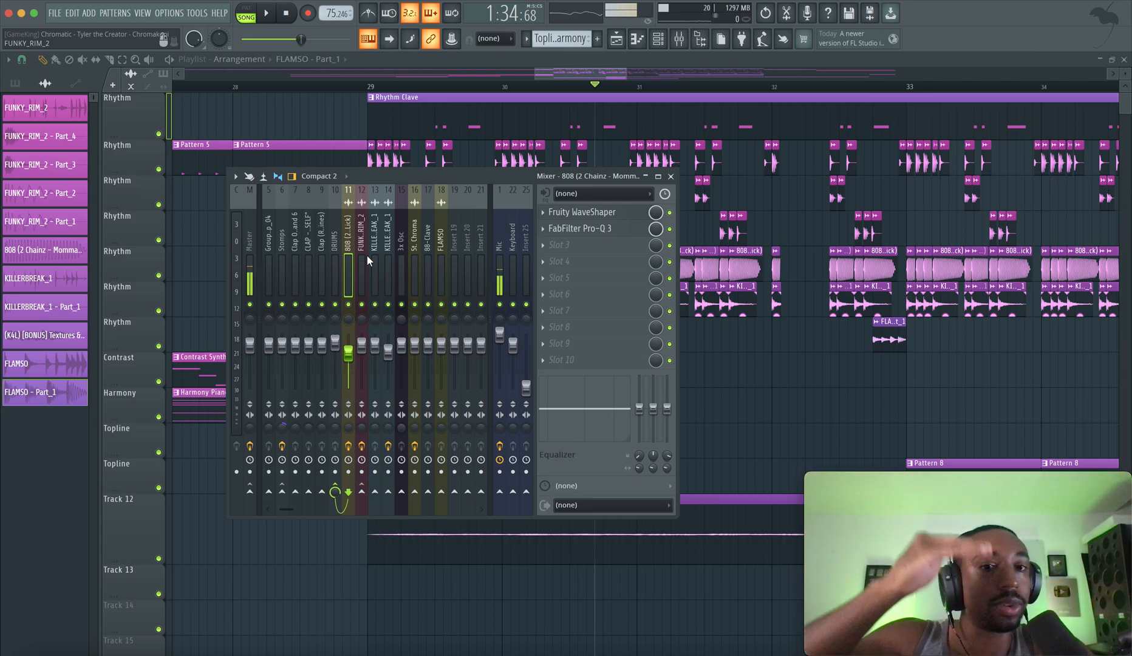
Play the drum section to hear the saturated 808 in the mix, and close the mixer
{"action": "key", "text": "space"}
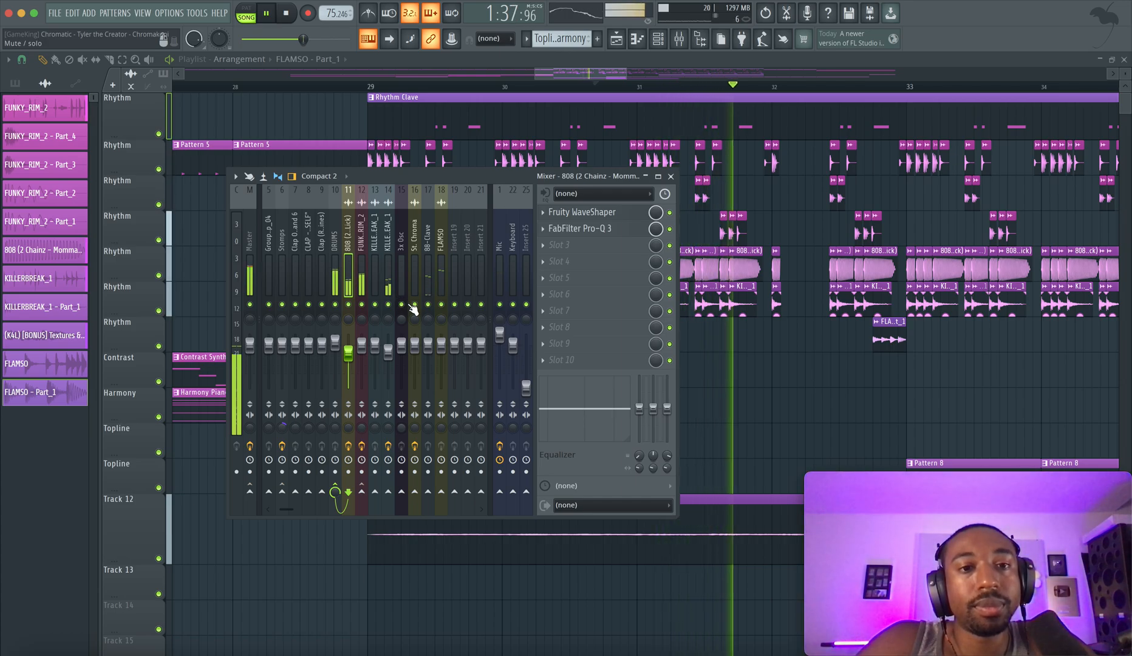
{"action": "key", "text": "F9"}
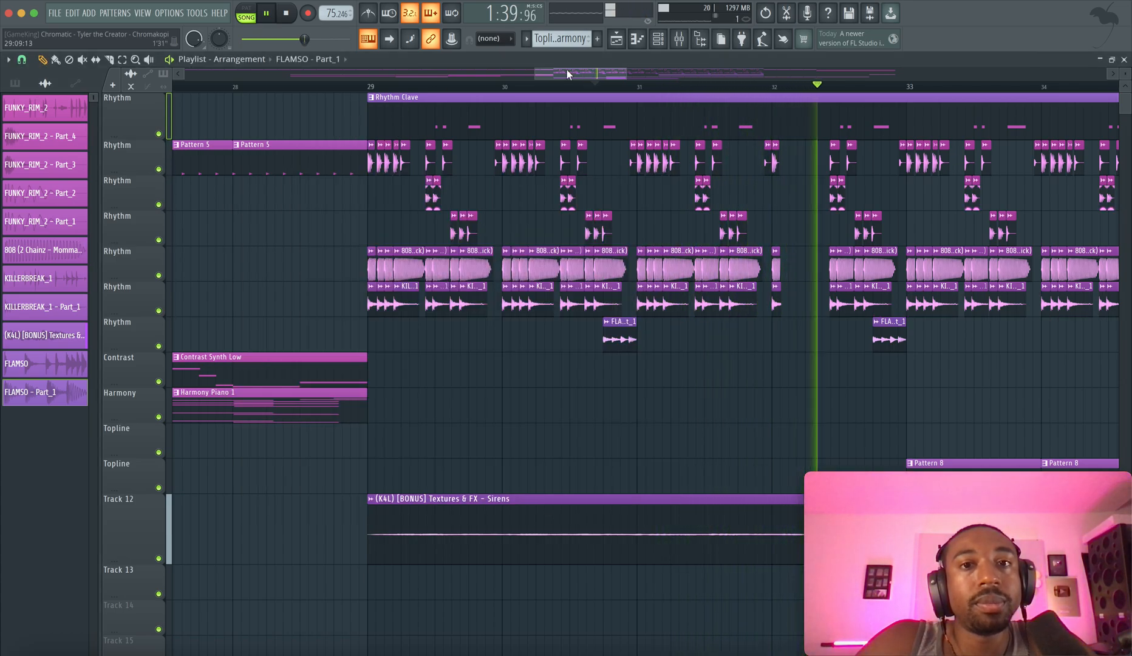
{"action": "left_click_drag", "start_coordinate": [567, 73], "coordinate": [592, 76]}
{"action": "key", "text": "space"}
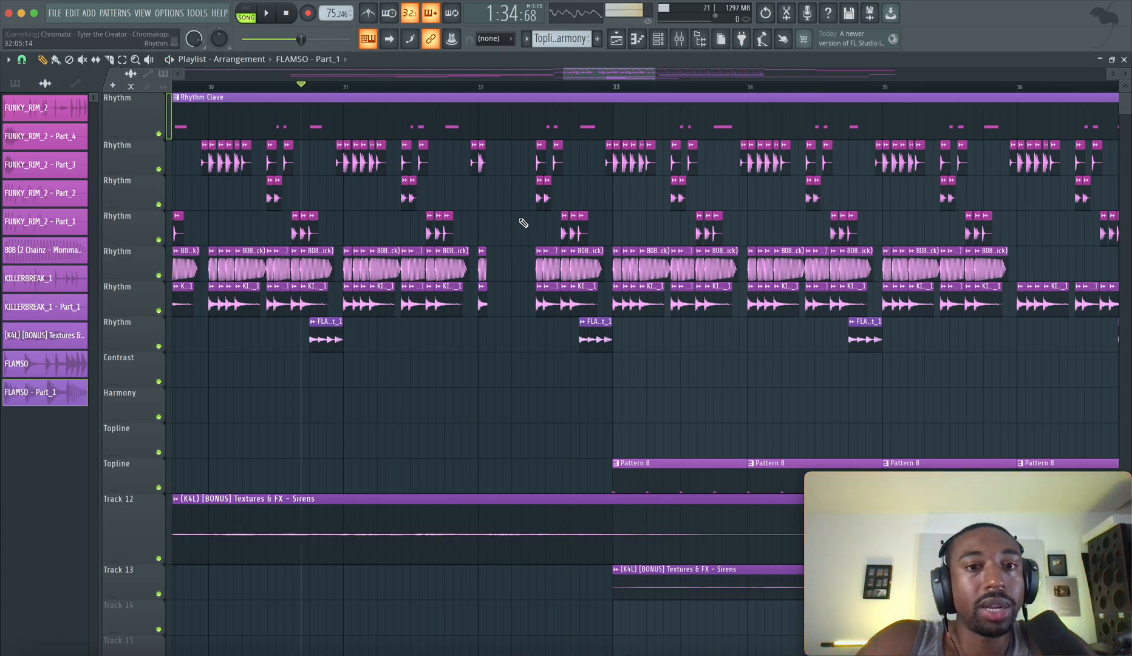
Move the playhead to the start of bar 33 in the playlist
{"action": "scroll", "coordinate": [516, 212], "scroll_direction": "up", "scroll_amount": 3}
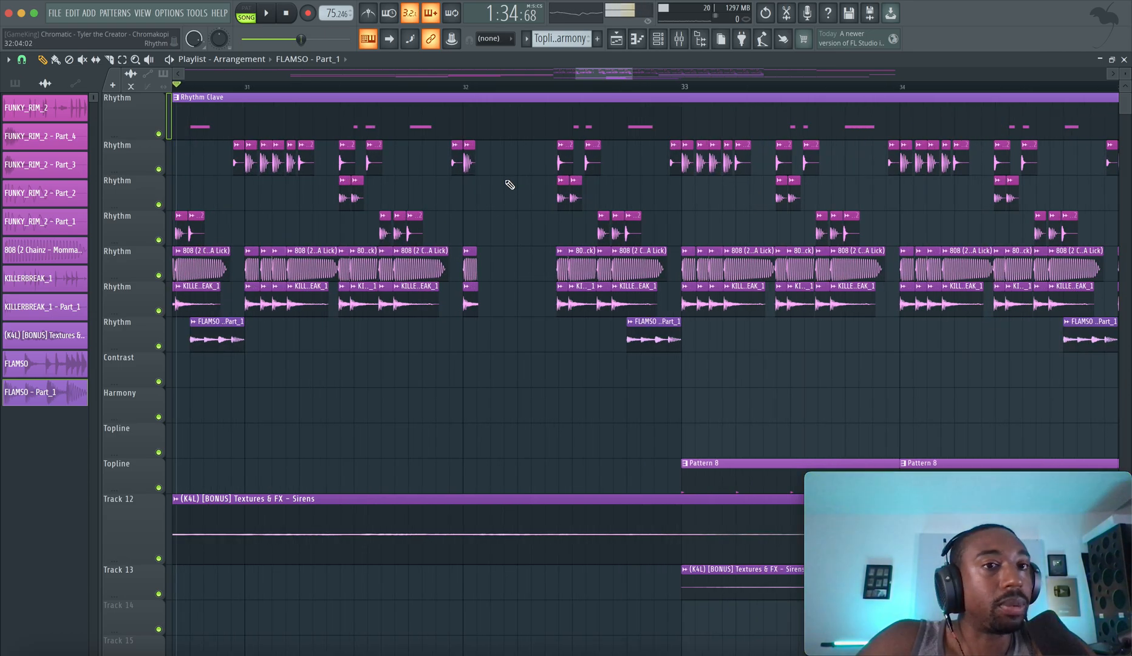
{"action": "left_click", "coordinate": [468, 88]}
{"action": "left_click_drag", "start_coordinate": [598, 71], "coordinate": [630, 73]}
{"action": "scroll", "coordinate": [320, 385], "scroll_direction": "up", "scroll_amount": 4}
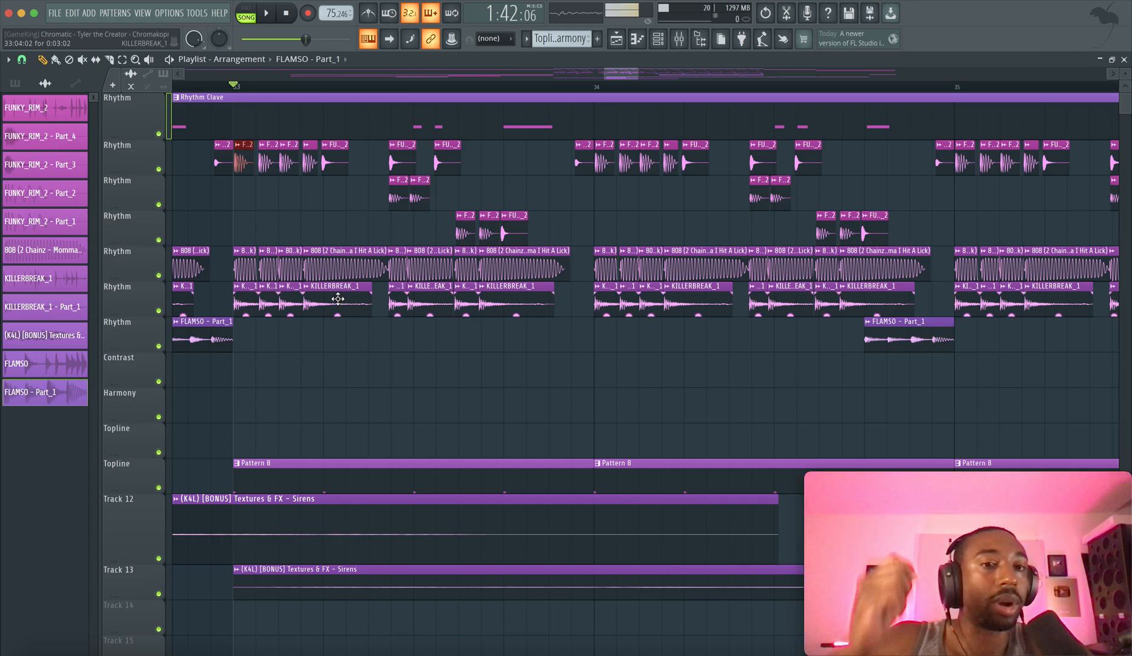
Inspect the Fruity Delay 3 effect on the KILLERBREAK_1 mixer track and return to the playlist
{"action": "left_click", "coordinate": [680, 39]}
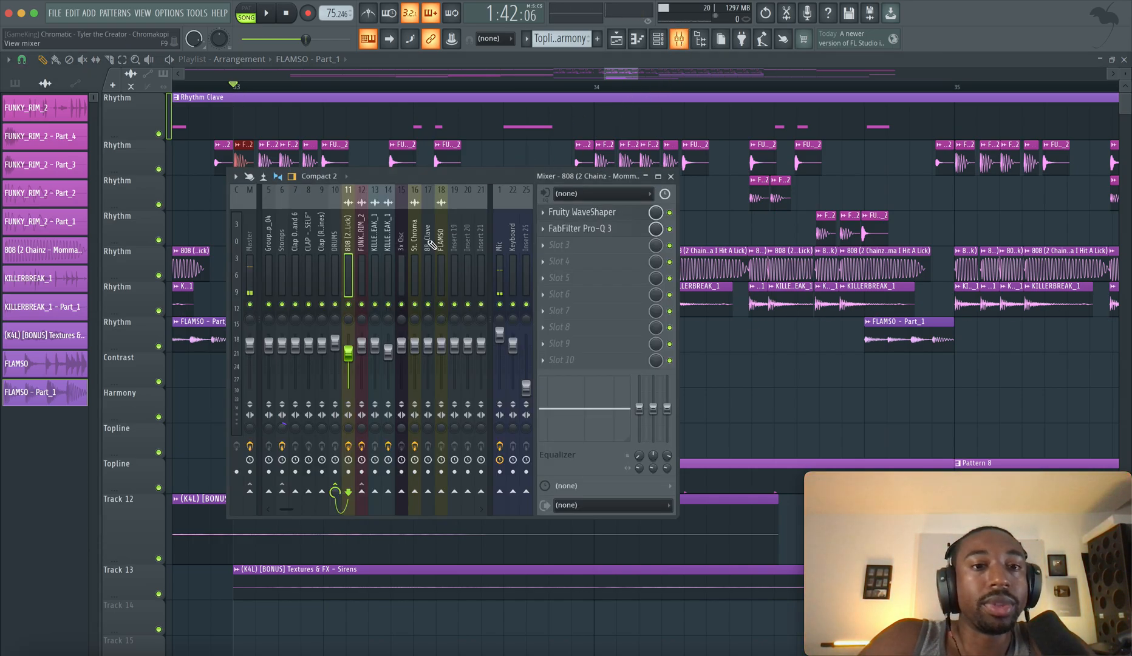
{"action": "left_click", "coordinate": [389, 241]}
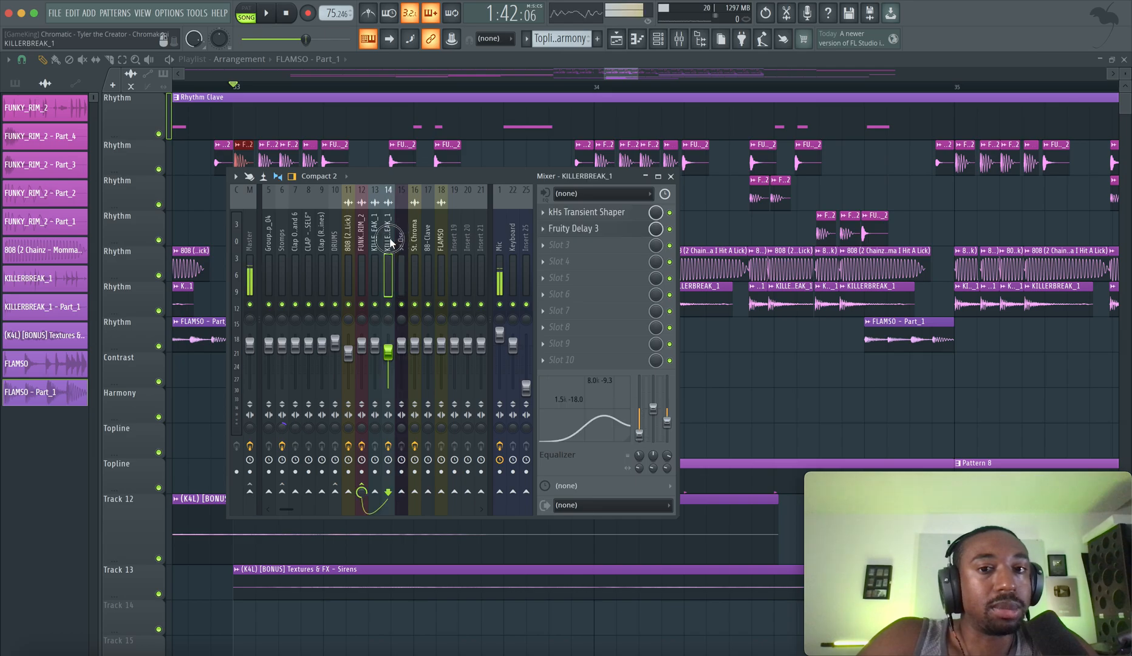
{"action": "left_click", "coordinate": [588, 230]}
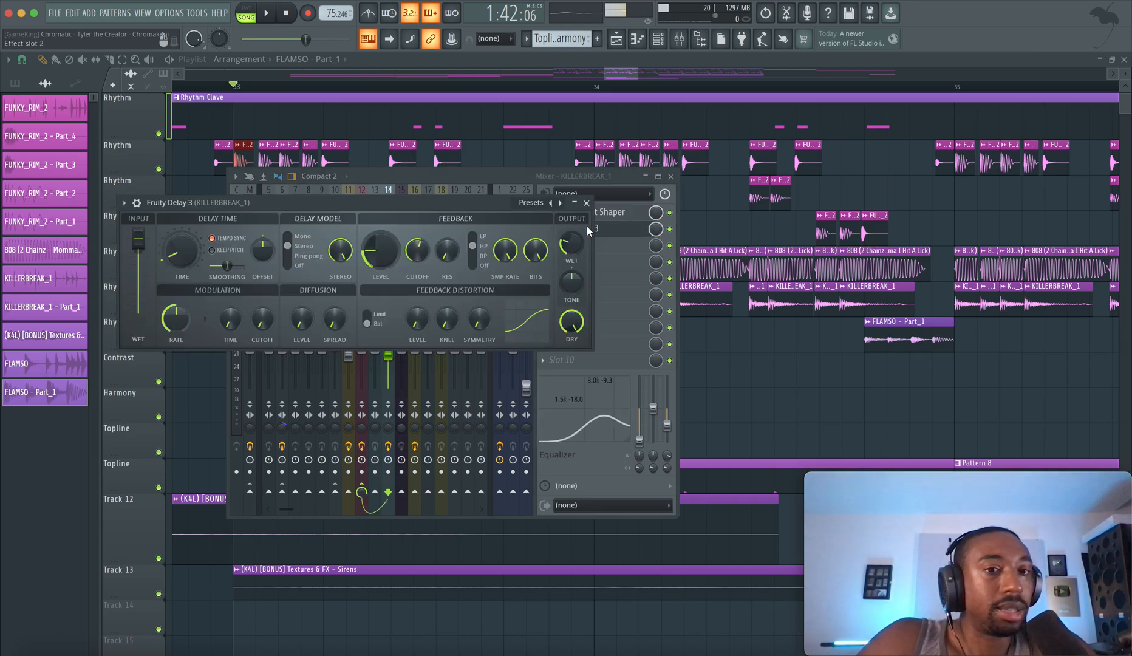
{"action": "left_click", "coordinate": [712, 379]}
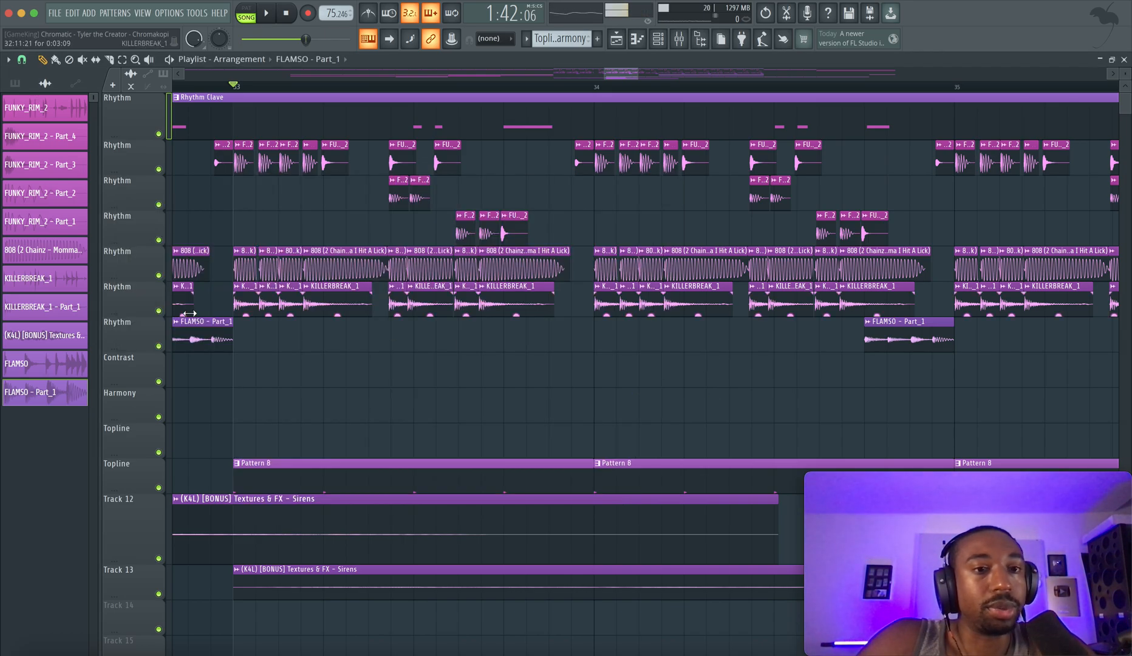
Solo the KILLERBREAK_1 playlist track and open the kHs Transient Shaper on its mixer track
{"action": "right_click", "coordinate": [159, 311]}
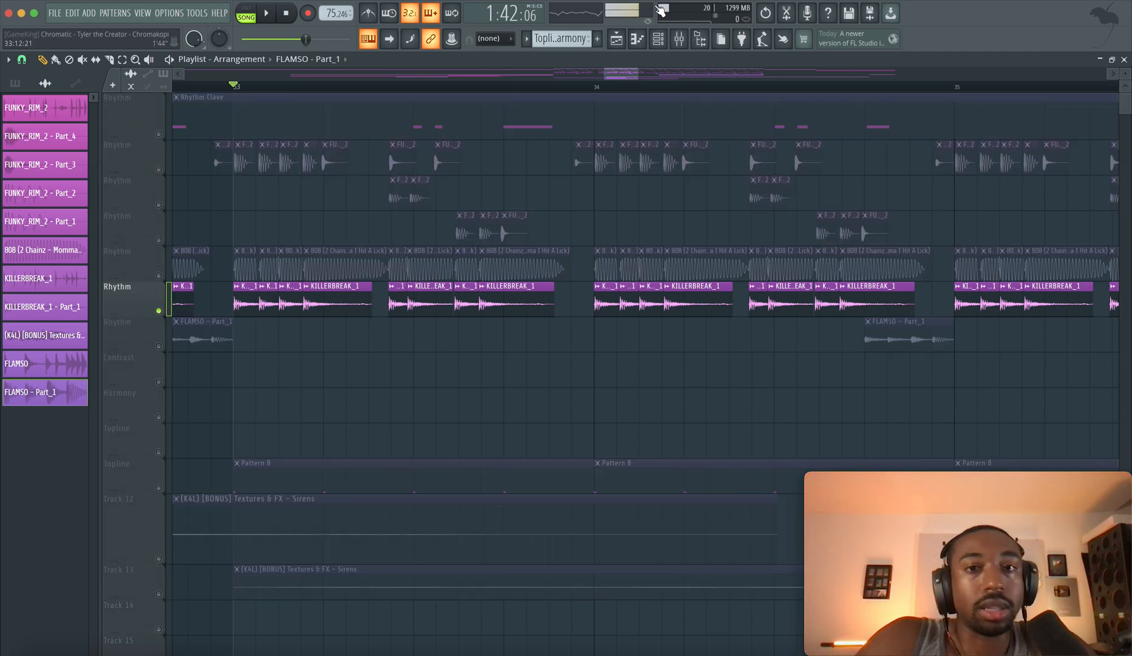
{"action": "left_click", "coordinate": [680, 41]}
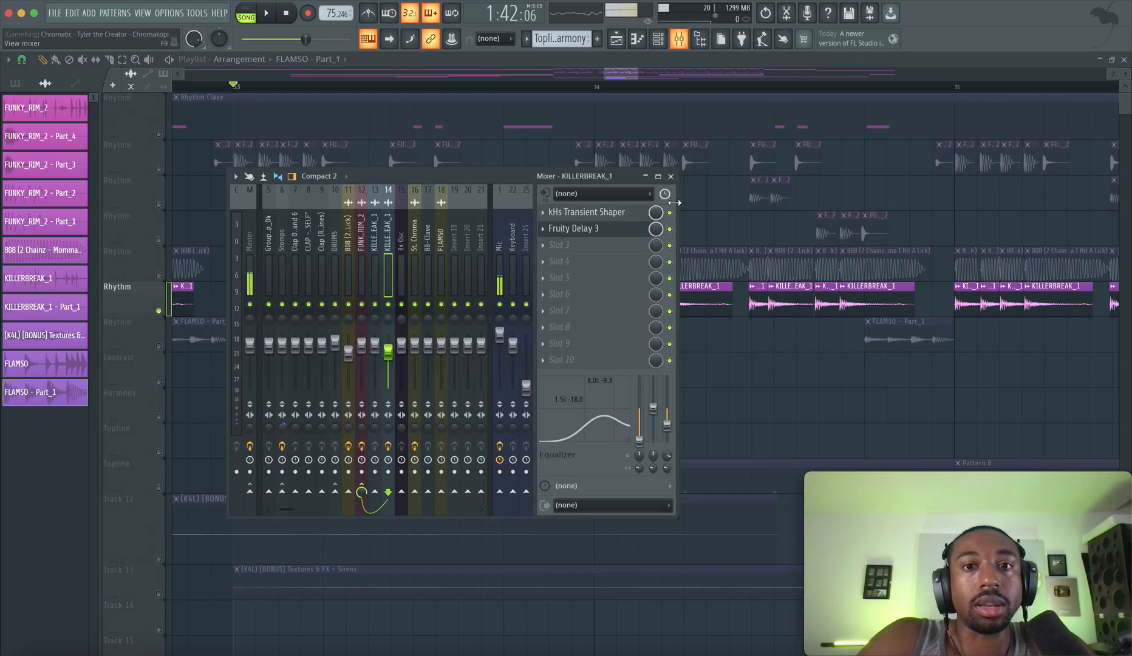
{"action": "left_click", "coordinate": [609, 215]}
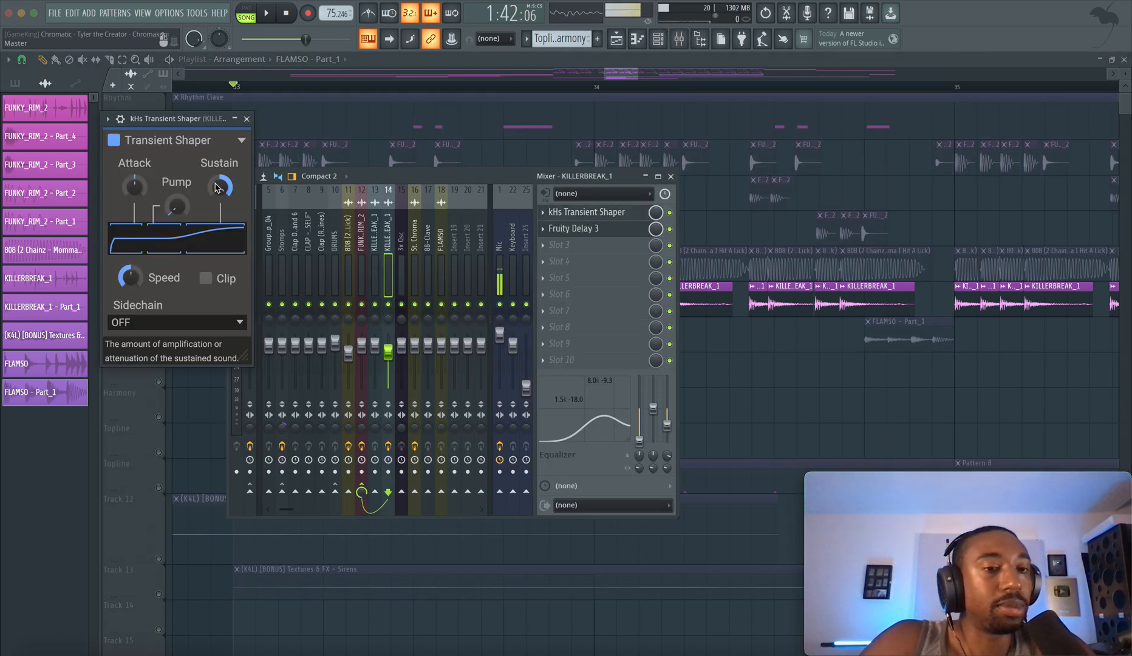
Play the soloed KILLERBREAK_1 break with its mixer track effects bypassed, and again with them enabled, to compare the sound
{"action": "key", "text": "space"}
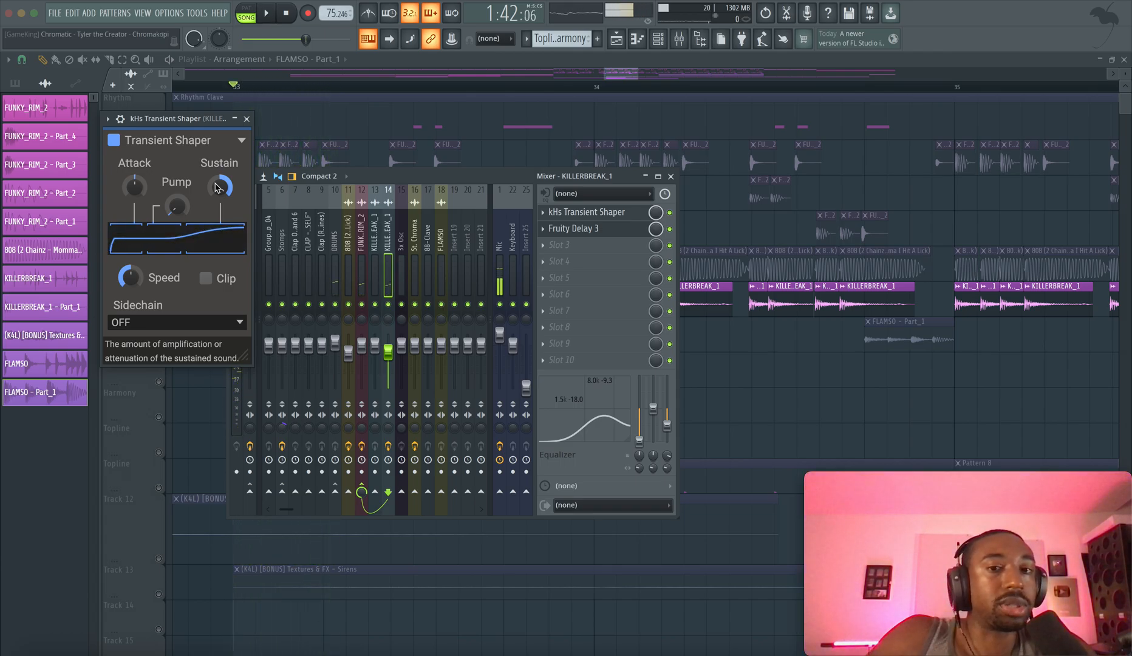
{"action": "key", "text": "space"}
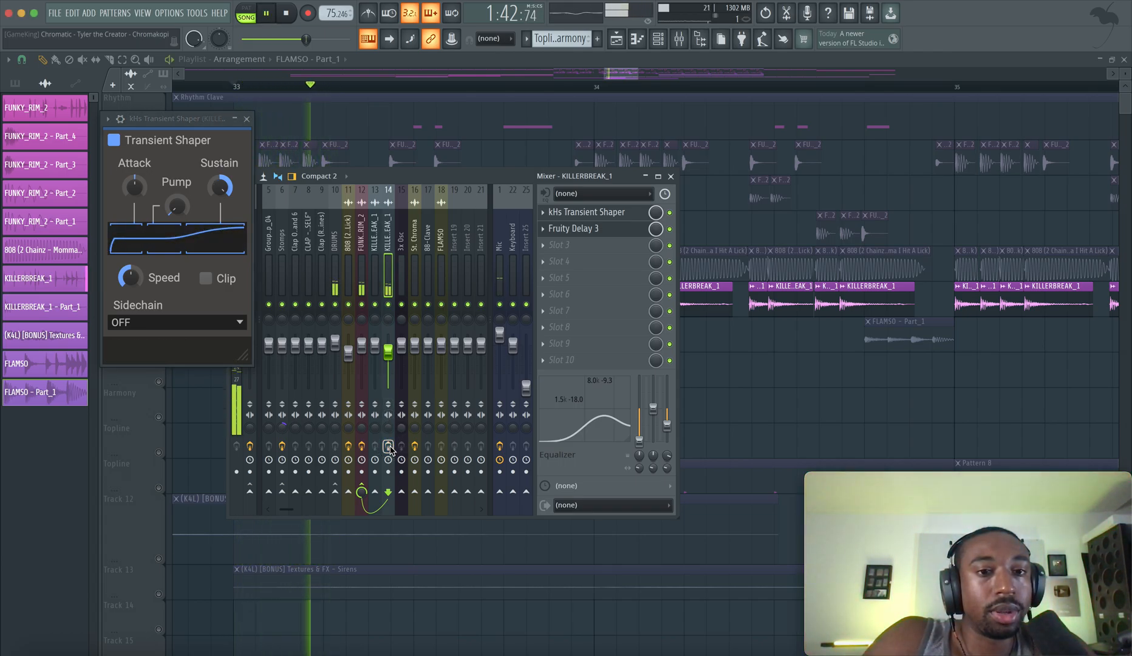
{"action": "key", "text": "space"}
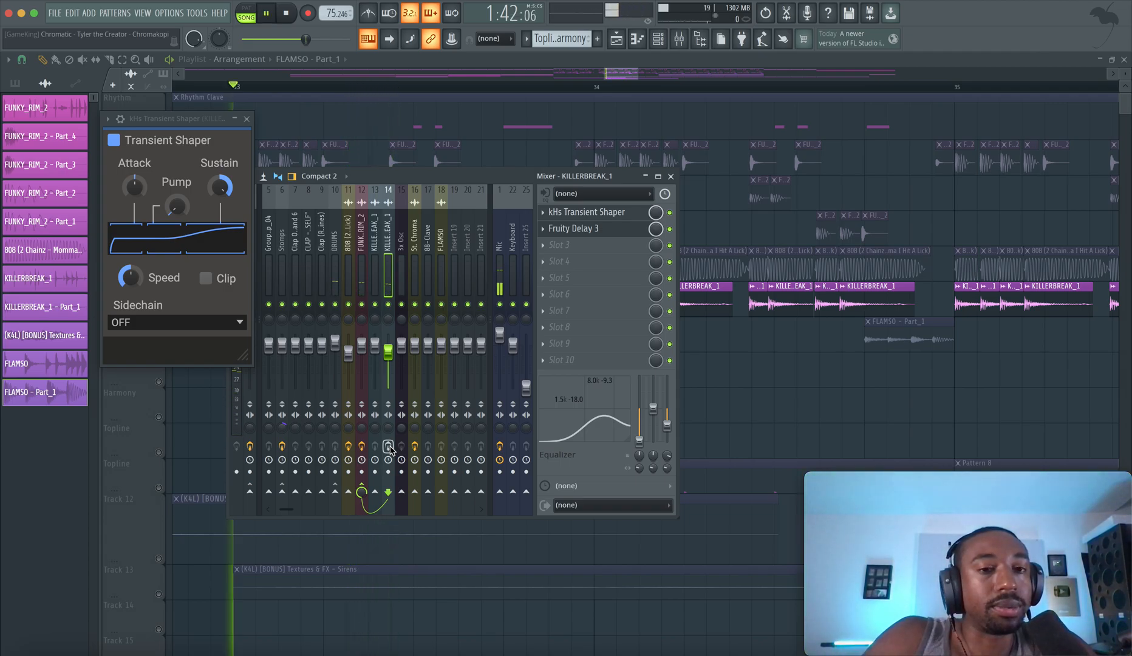
{"action": "key", "text": "space"}
{"action": "left_click", "coordinate": [390, 448]}
{"action": "key", "text": "space"}
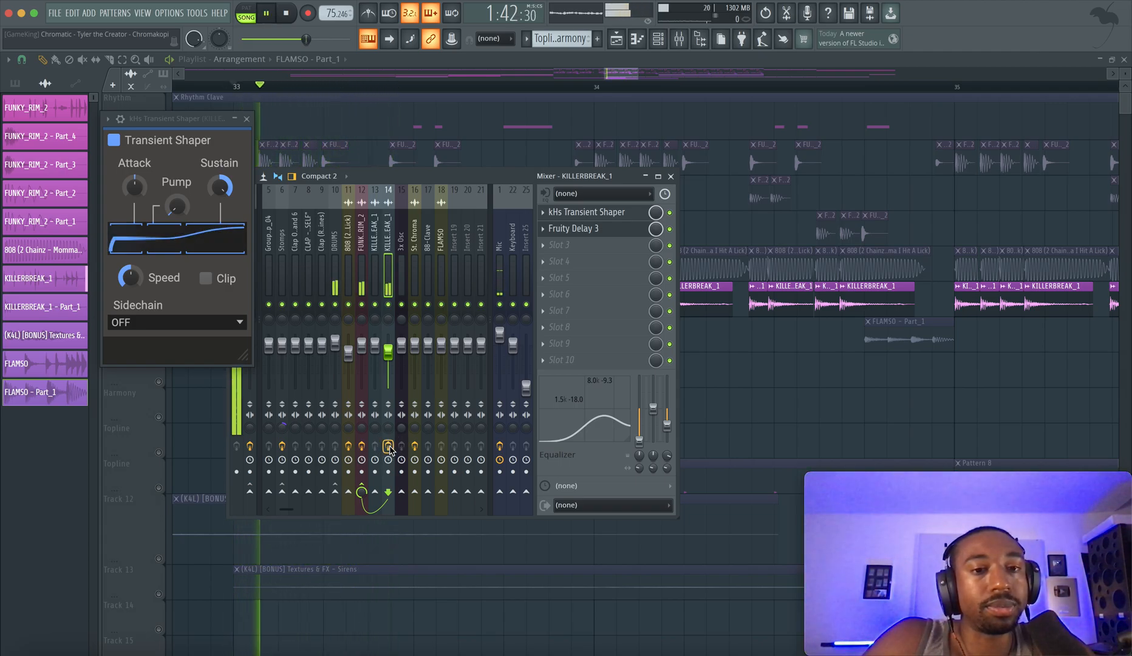
{"action": "key", "text": "space"}
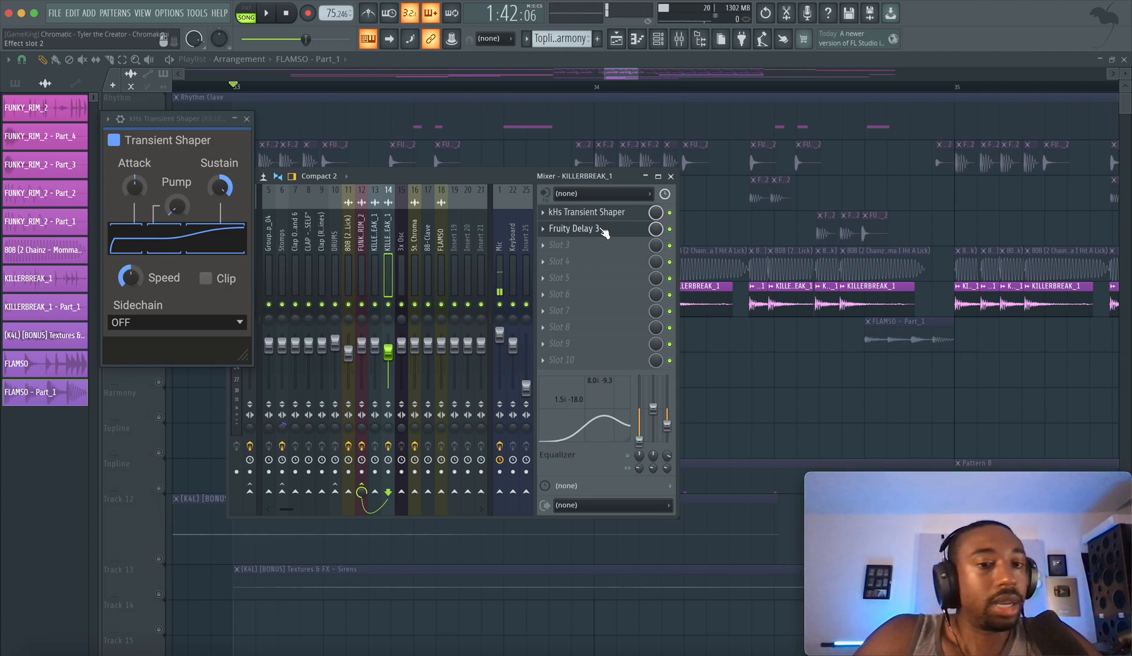
Inspect the Fruity Delay 3 feedback and output settings on the KILLERBREAK_1 mixer track, and close the plugin
{"action": "left_click", "coordinate": [577, 228]}
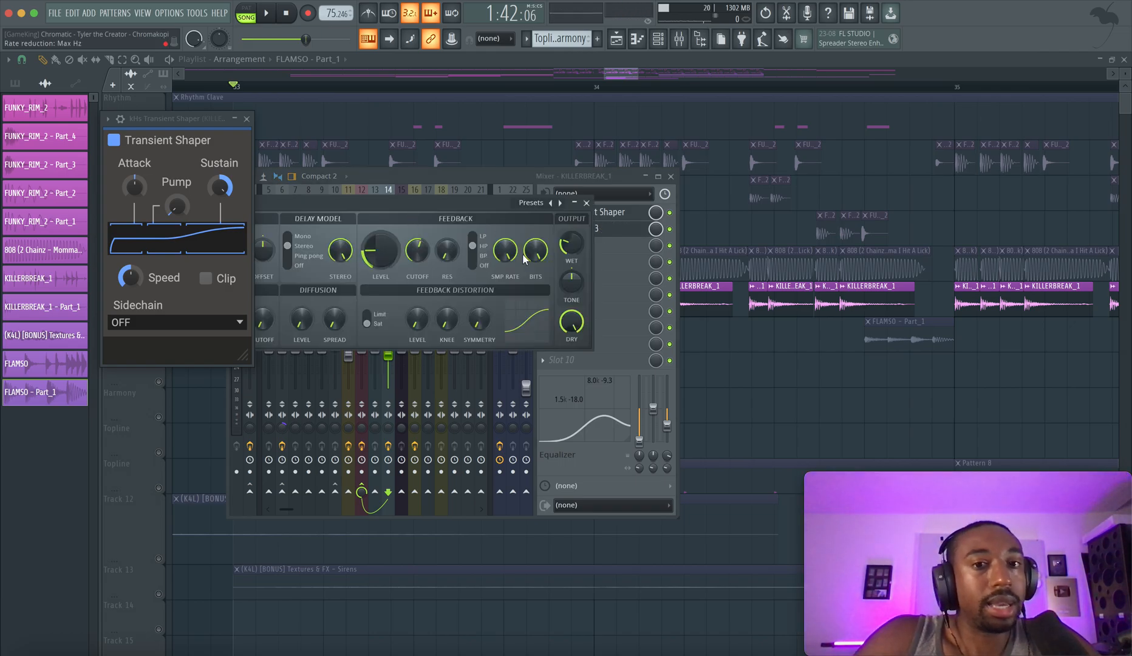
{"action": "left_click_drag", "start_coordinate": [505, 217], "coordinate": [610, 207]}
{"action": "left_click", "coordinate": [690, 193]}
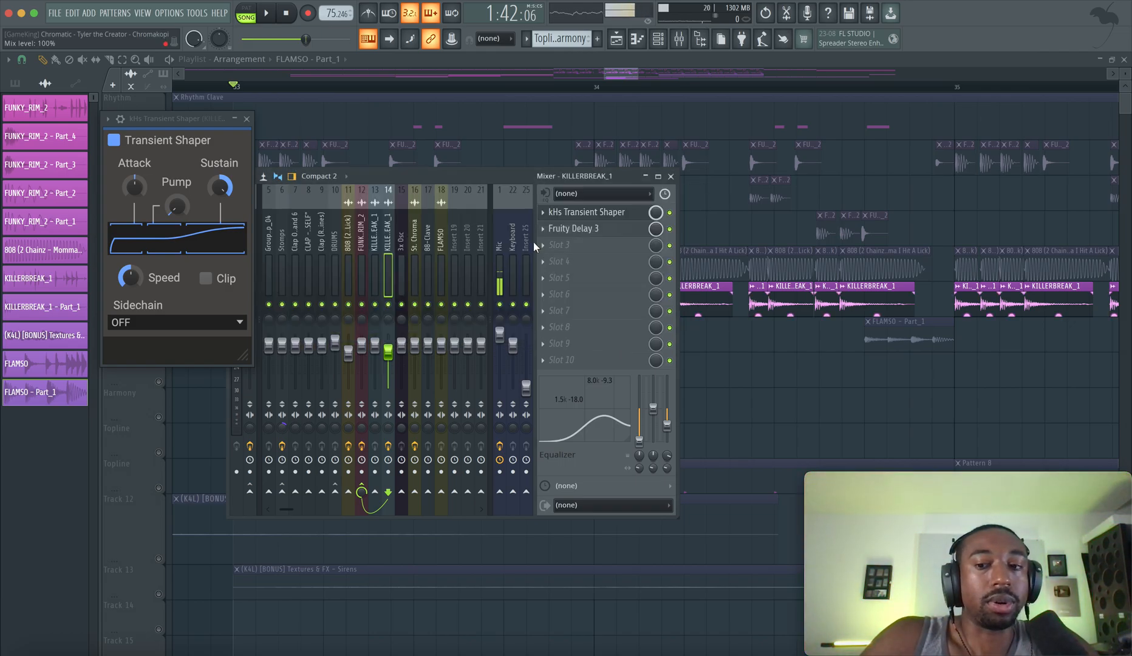
Play the soloed KILLERBREAK_1 break briefly, and close the kHs Transient Shaper
{"action": "key", "text": "space"}
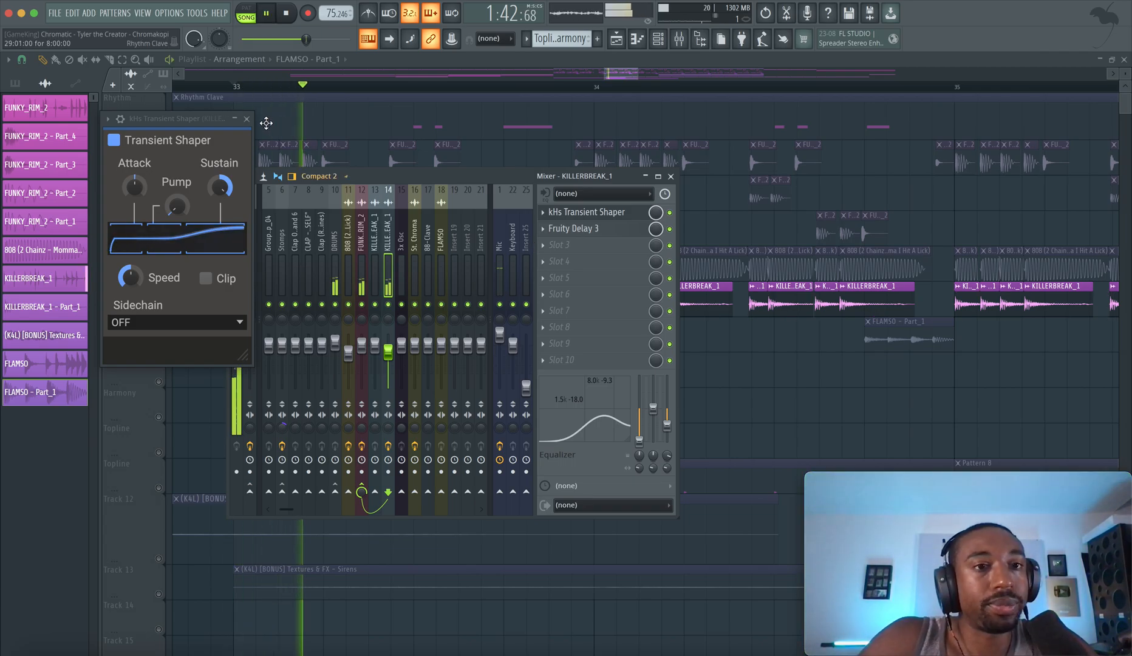
{"action": "left_click", "coordinate": [247, 119]}
{"action": "key", "text": "space"}
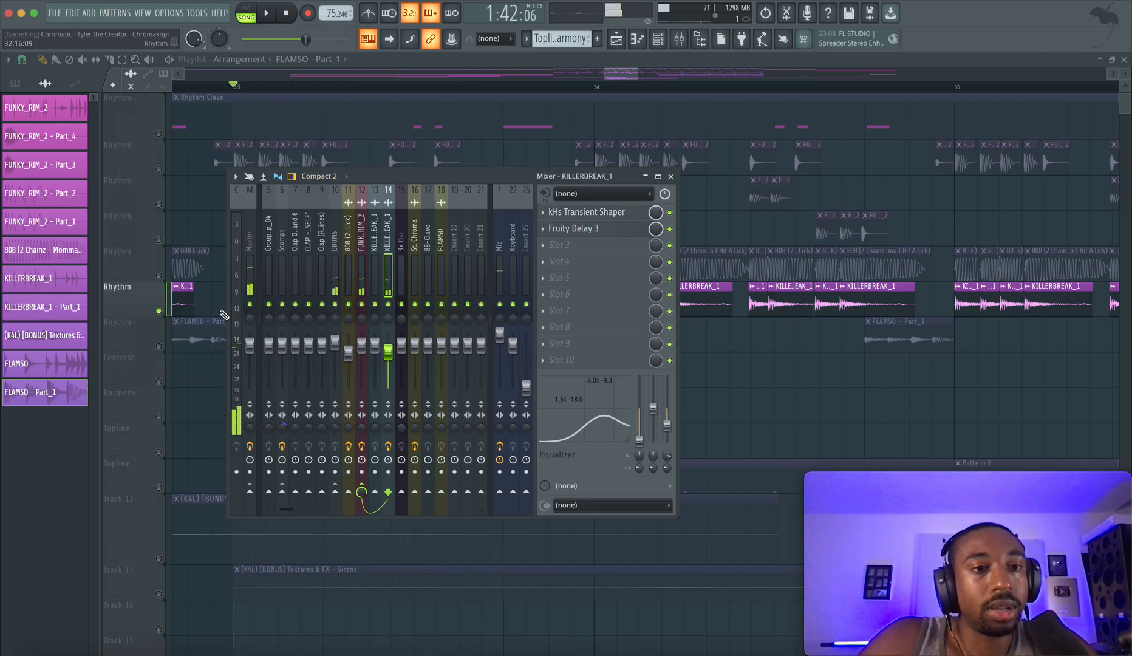
Unsolo the KILLERBREAK_1 playlist track and play the full drum section from bar 33
{"action": "right_click", "coordinate": [159, 348]}
{"action": "right_click", "coordinate": [160, 348]}
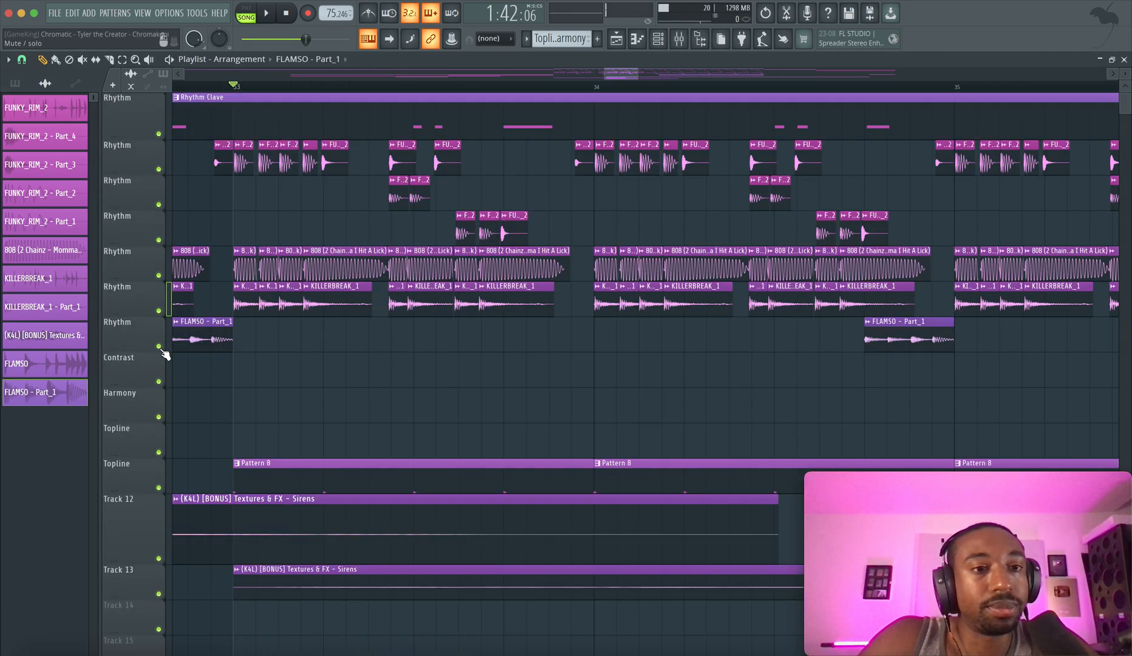
{"action": "key", "text": "space"}
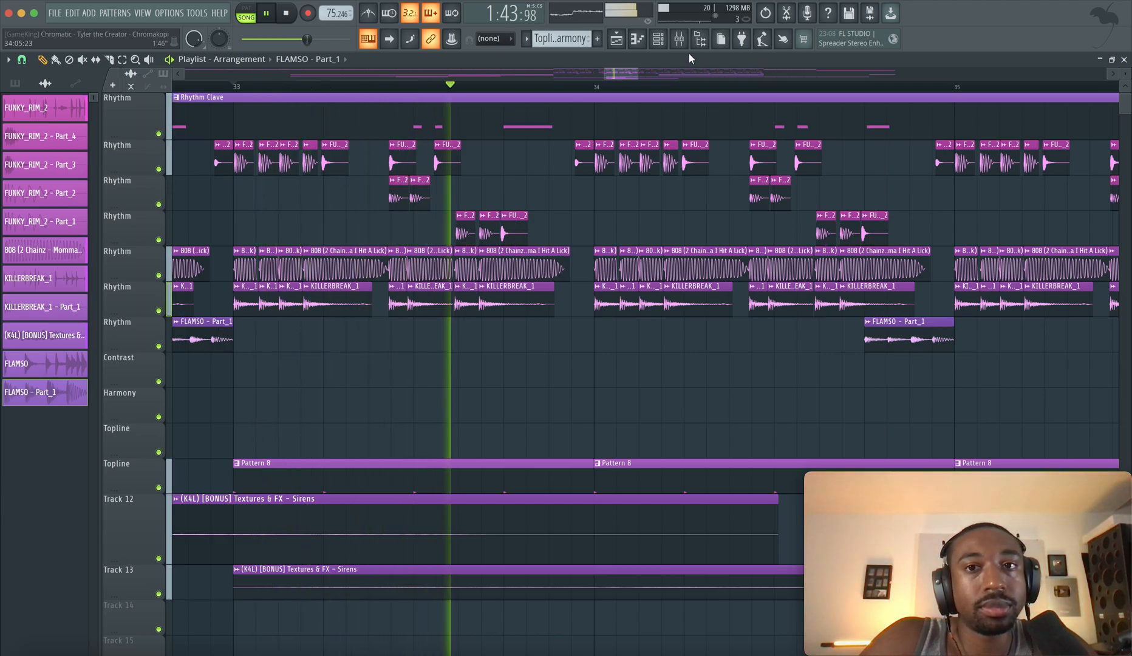
{"action": "scroll", "coordinate": [628, 190], "scroll_direction": "down", "scroll_amount": 2}
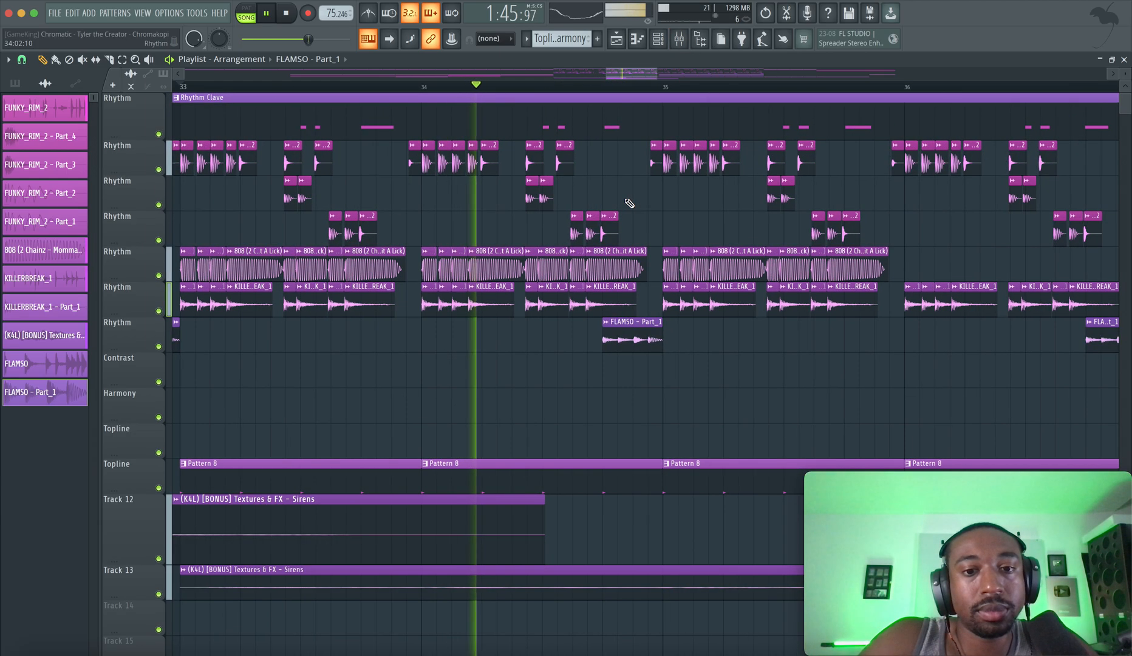
{"action": "key", "text": "space"}
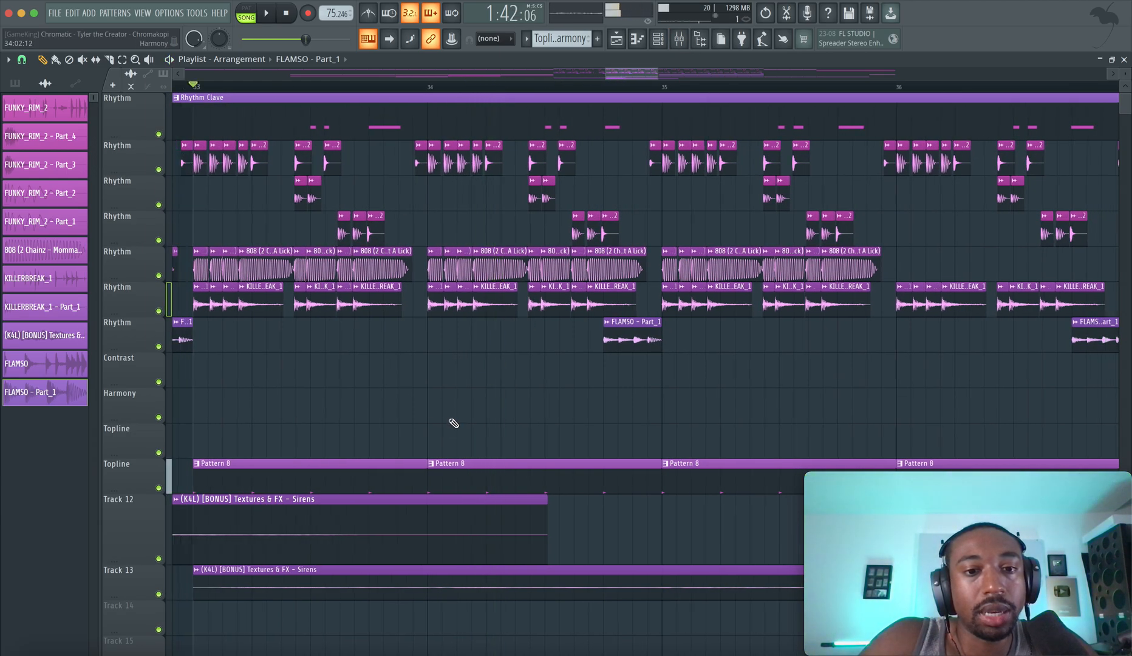
Audition the selected "Blurred Lines" clap in the channel rack and return to the playlist
{"action": "left_click", "coordinate": [660, 46]}
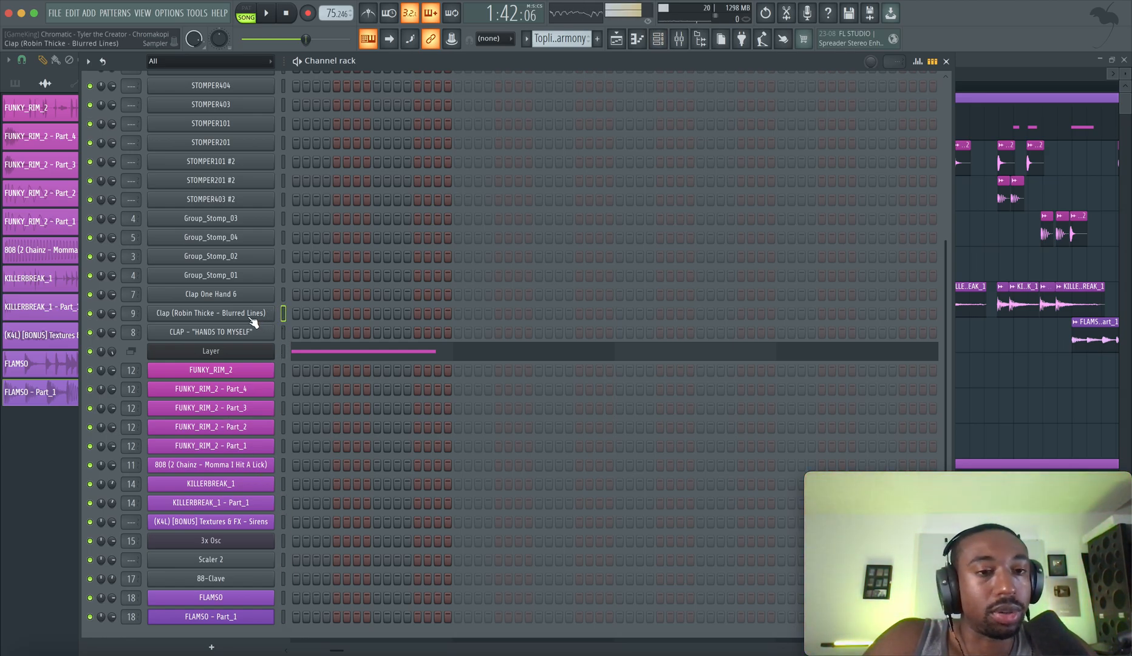
{"action": "key", "text": "z"}
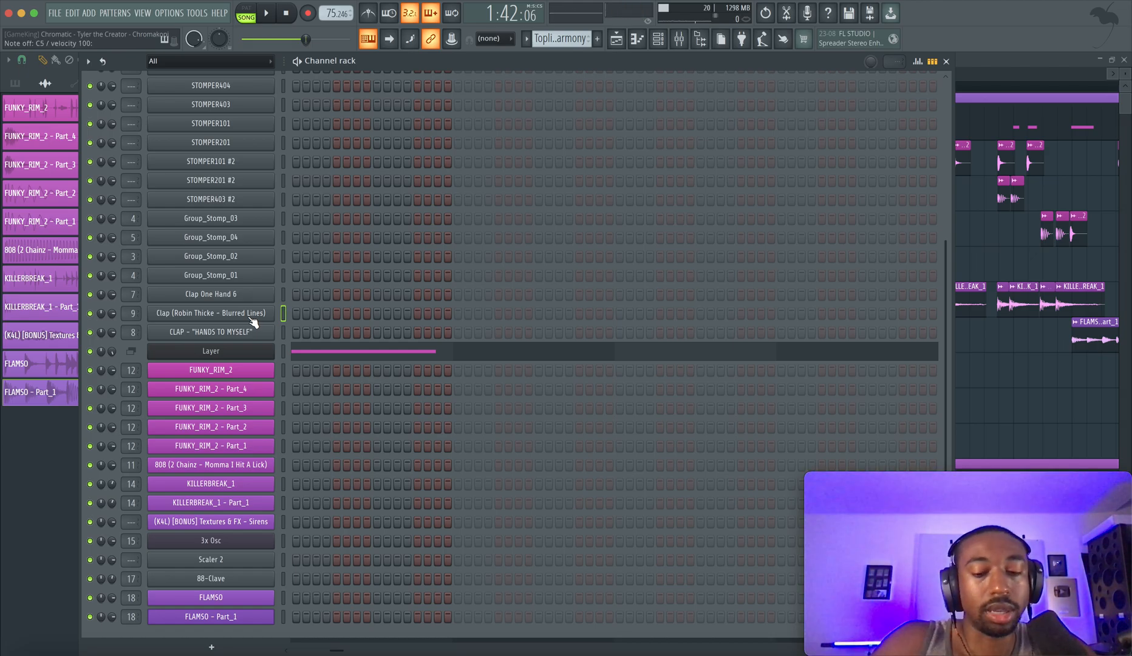
{"action": "left_click", "coordinate": [618, 40]}
Move the playhead to just after the start of bar 34 and play the drums with the Pattern 8 topline
{"action": "left_click", "coordinate": [493, 85]}
{"action": "key", "text": "space"}
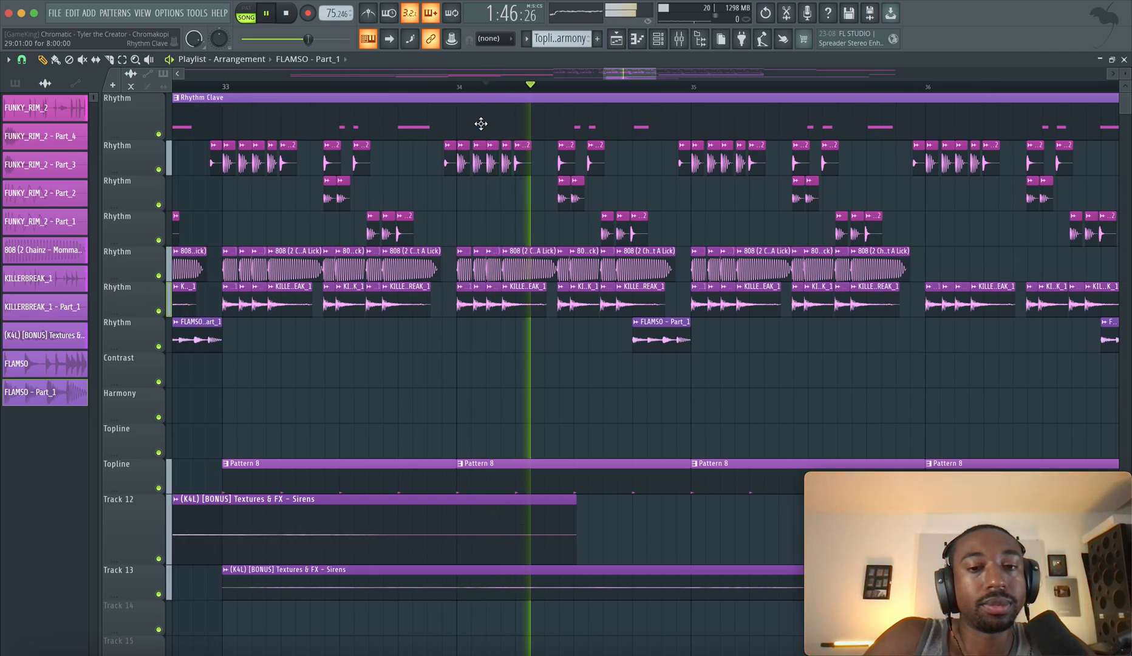
{"action": "scroll", "coordinate": [512, 407], "scroll_direction": "down", "scroll_amount": 2}
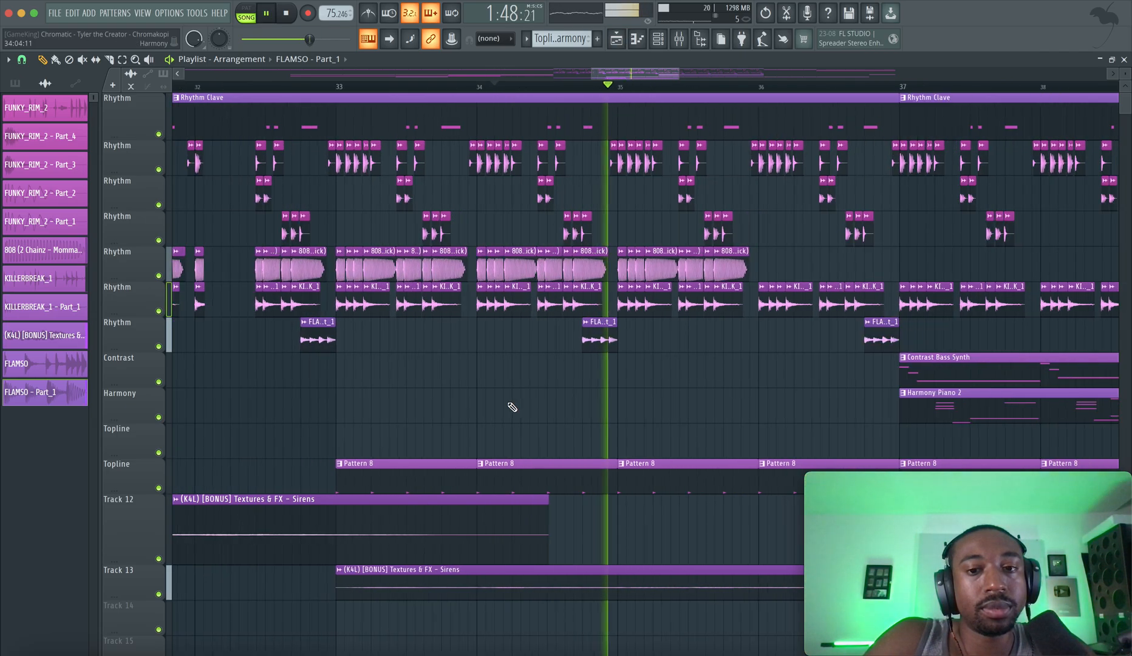
{"action": "scroll", "coordinate": [512, 407], "scroll_direction": "down", "scroll_amount": 1}
{"action": "key", "text": "space"}
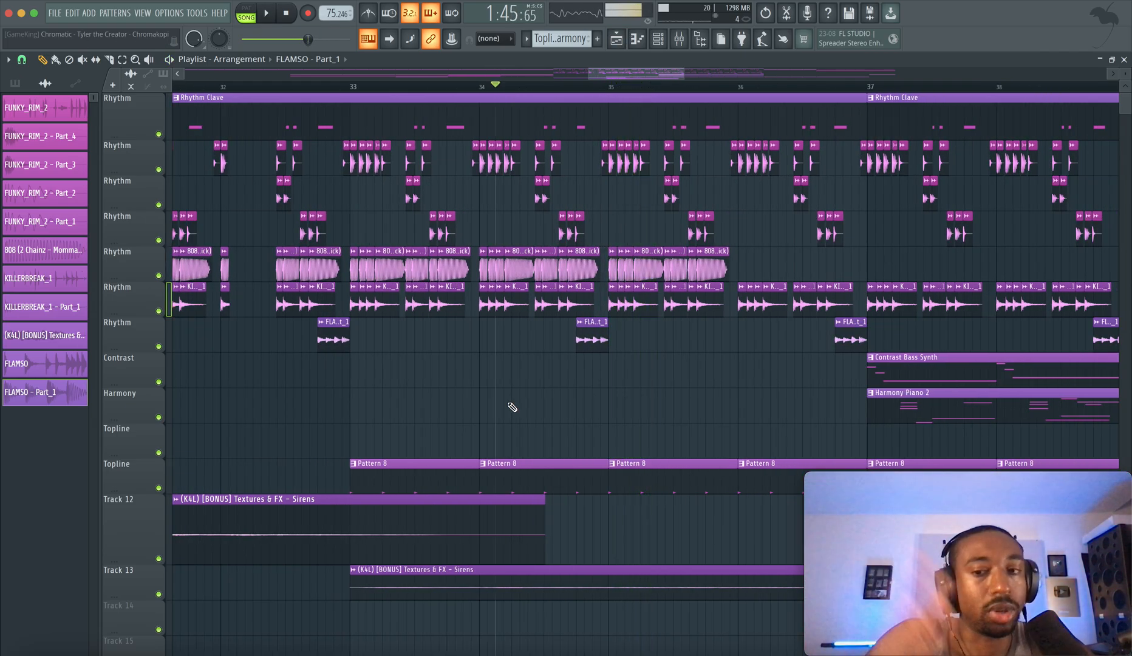
Replay the section from bar 34 and review the arrangement between bars 29 and 37
{"action": "key", "text": "space"}
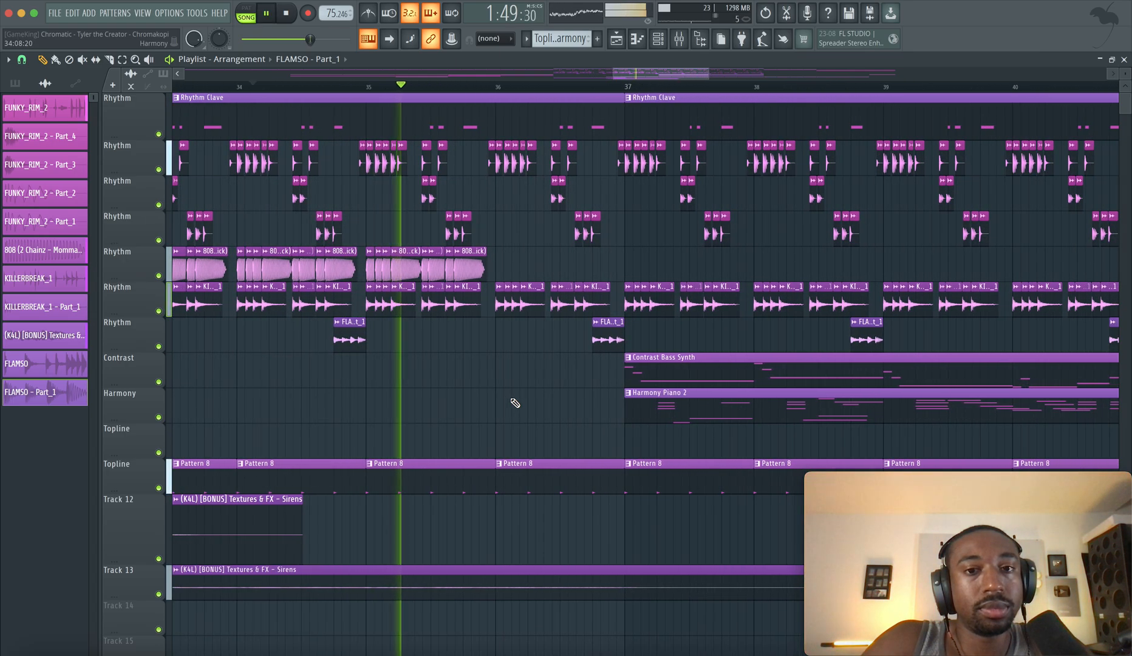
{"action": "key", "text": "space"}
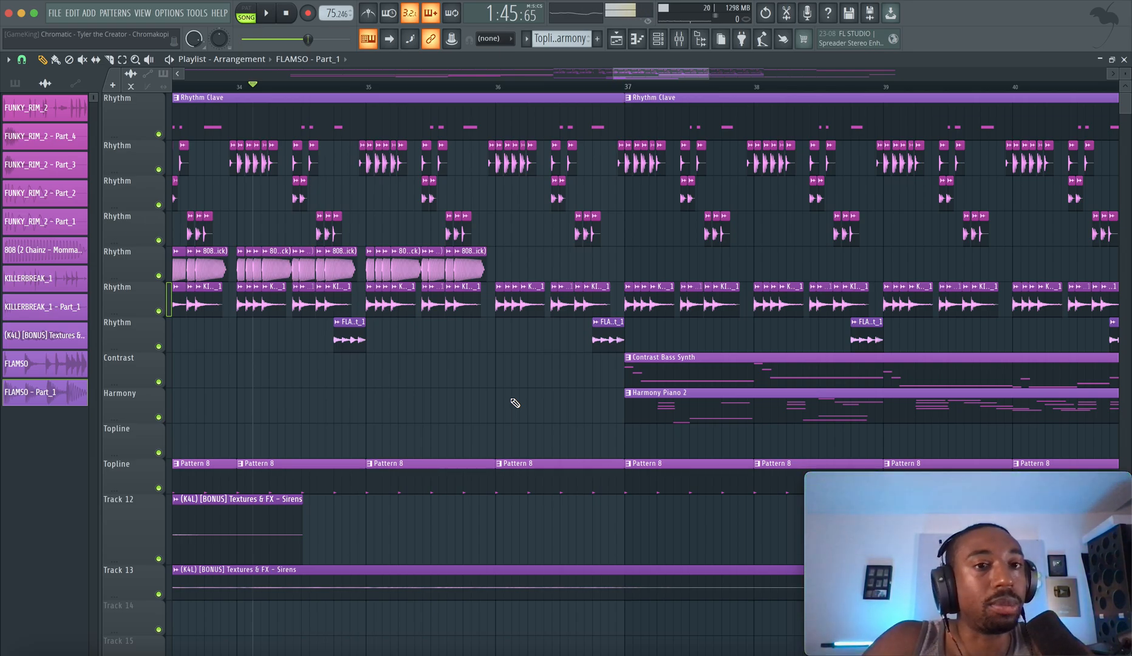
{"action": "scroll", "coordinate": [515, 403], "scroll_direction": "down", "scroll_amount": 3}
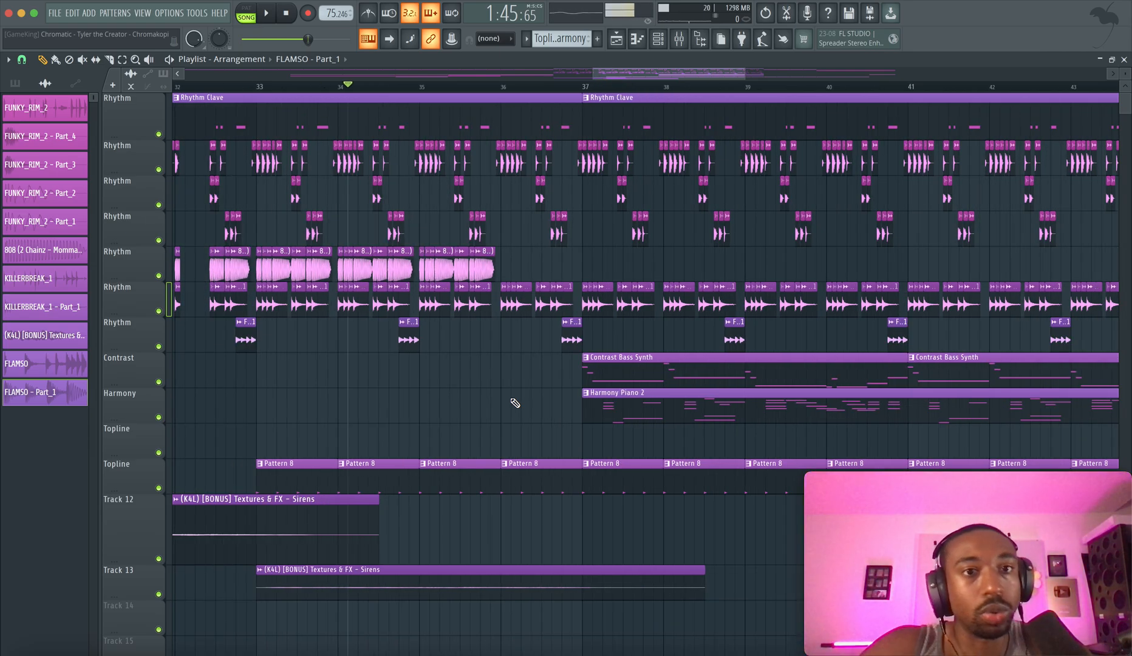
{"action": "scroll", "coordinate": [474, 393], "scroll_direction": "up", "scroll_amount": 4}
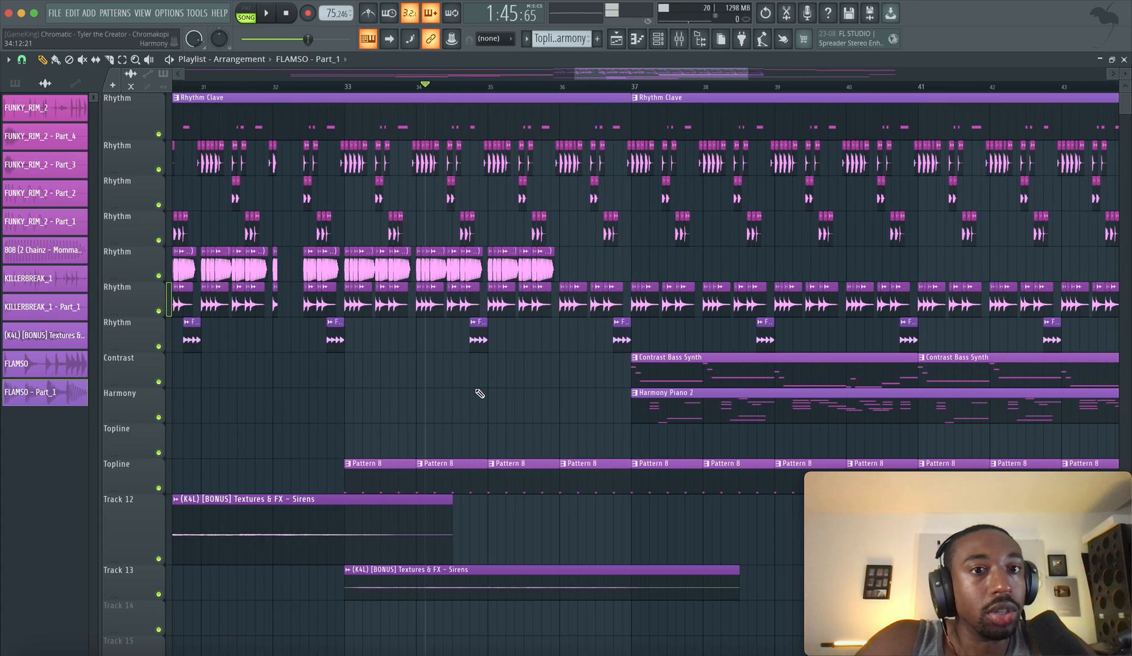
{"action": "scroll", "coordinate": [495, 394], "scroll_direction": "up", "scroll_amount": 5}
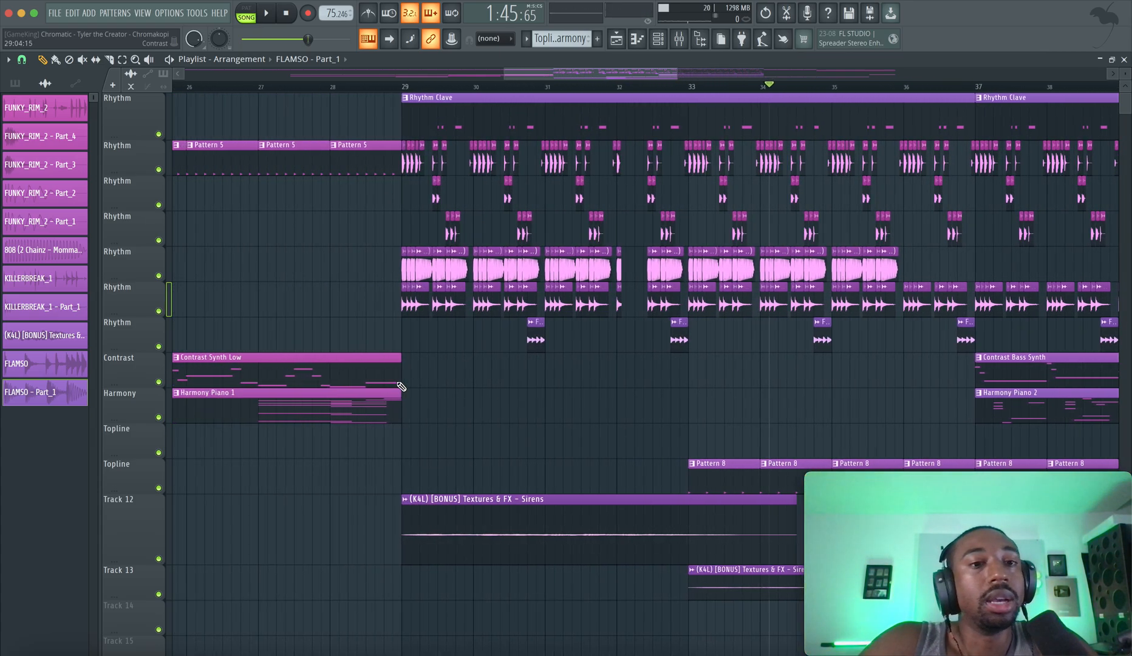
Move the playhead to the second half of bar 24 and review the transition into the drum section at bar 29
{"action": "scroll", "coordinate": [384, 329], "scroll_direction": "up", "scroll_amount": 2}
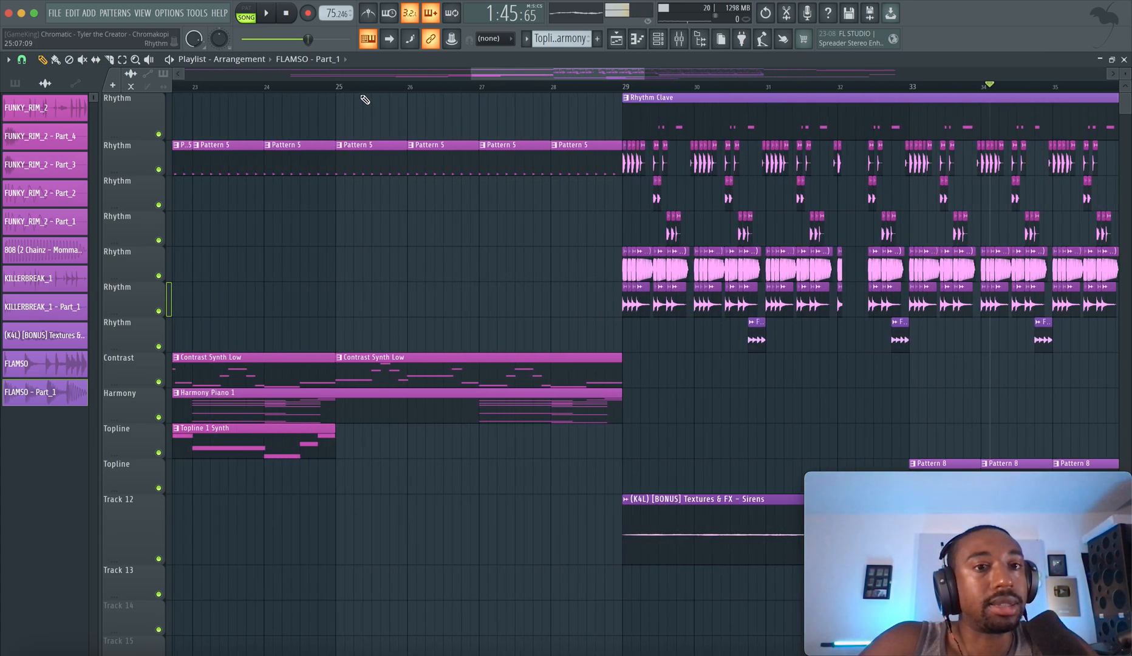
{"action": "left_click", "coordinate": [321, 87]}
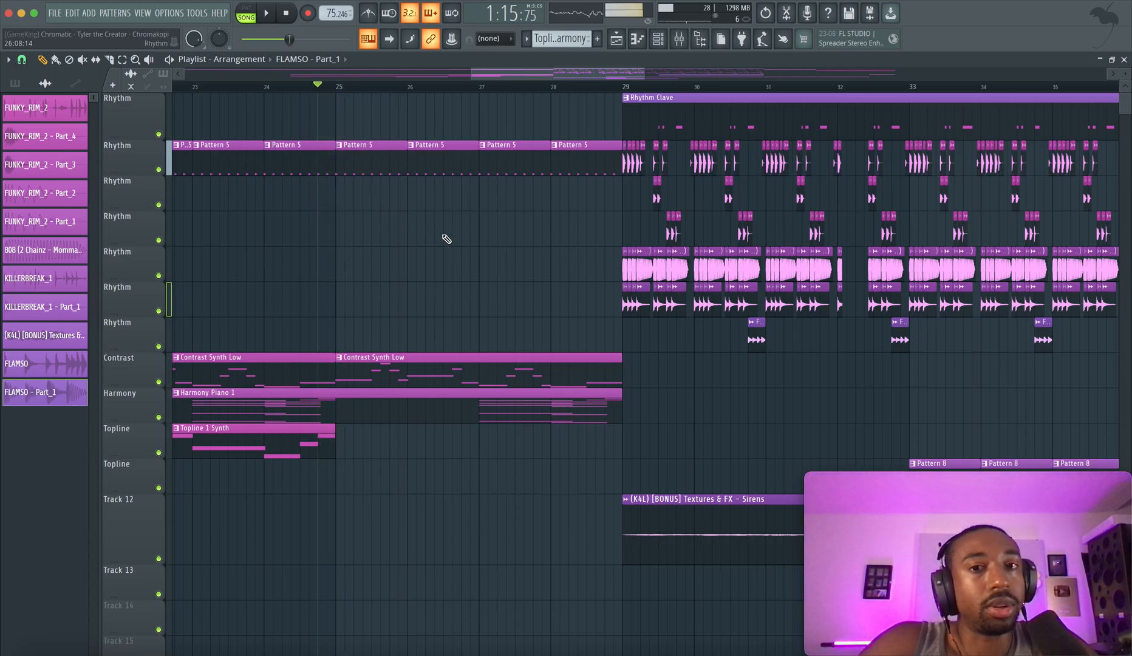
{"action": "scroll", "coordinate": [447, 238], "scroll_direction": "down", "scroll_amount": 5}
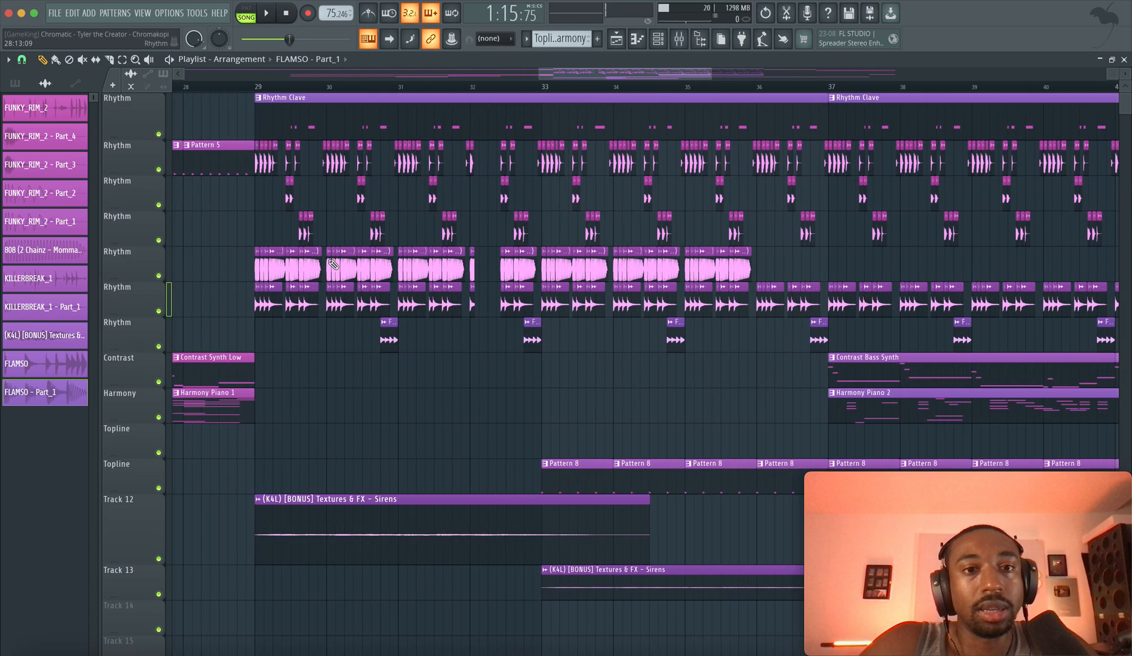
Play the arrangement from the second half of bar 35, where the 808 clips end
{"action": "scroll", "coordinate": [333, 263], "scroll_direction": "down", "scroll_amount": 4}
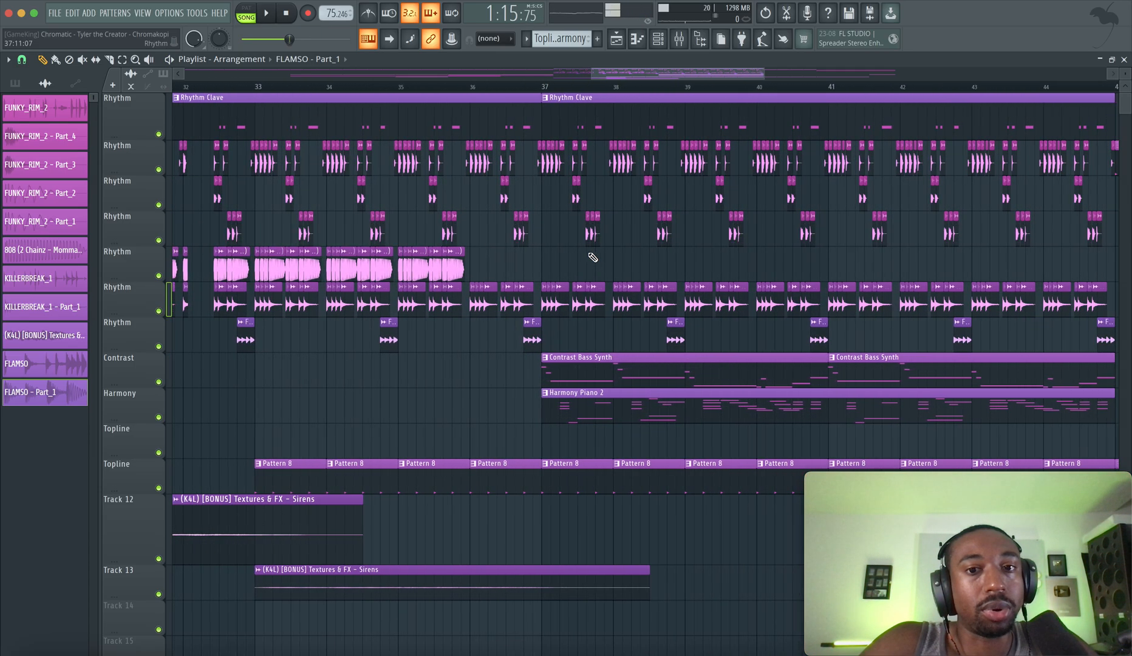
{"action": "scroll", "coordinate": [593, 258], "scroll_direction": "up", "scroll_amount": 2}
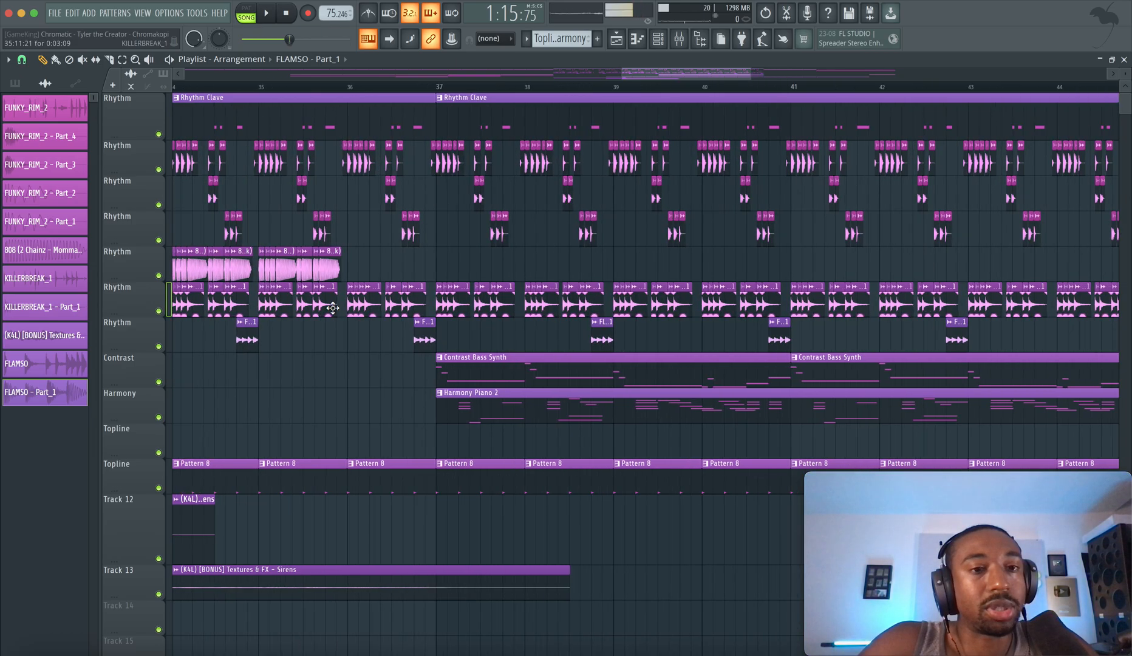
{"action": "scroll", "coordinate": [333, 308], "scroll_direction": "up", "scroll_amount": 1}
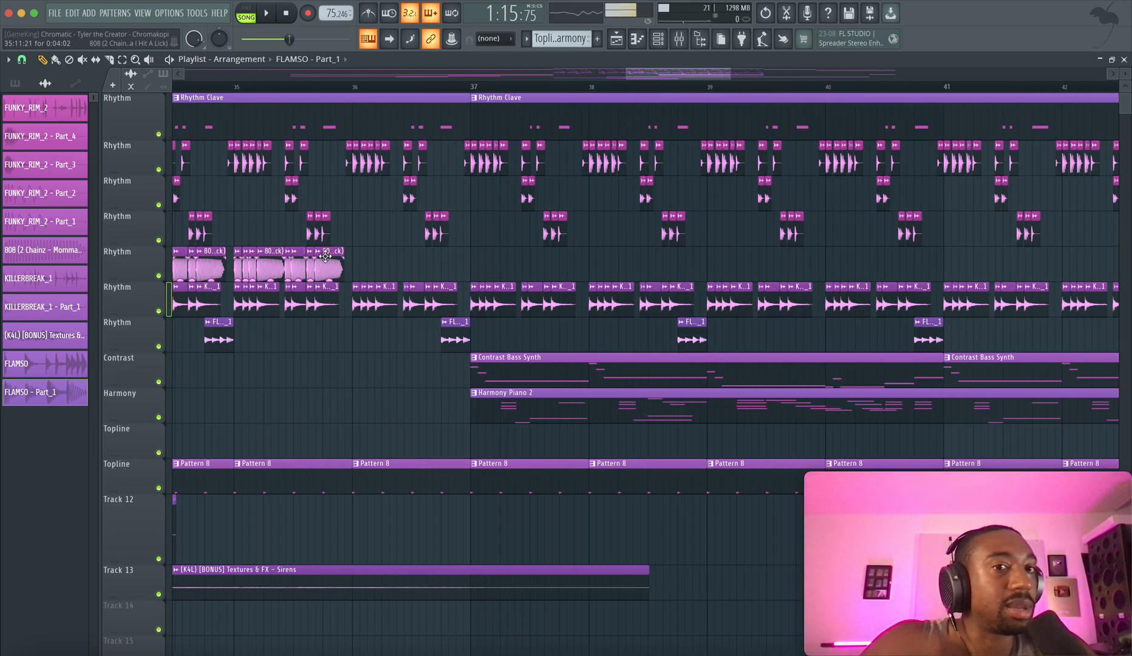
{"action": "left_click", "coordinate": [323, 86]}
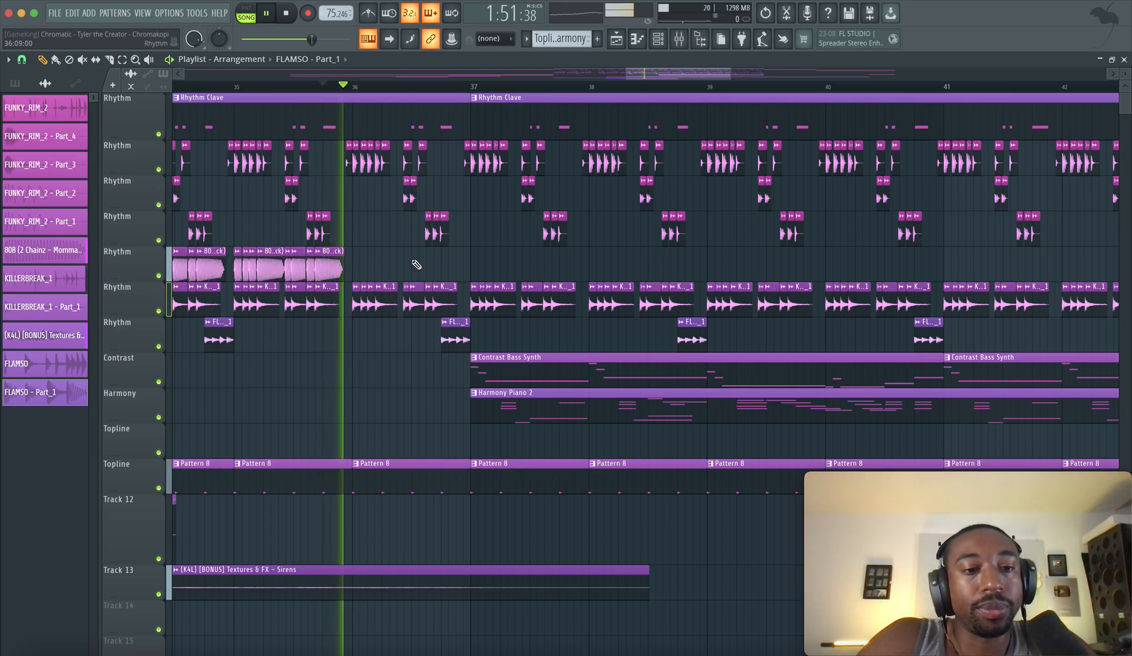
Open the Harmony Piano 2 clip at bar 37 in the piano roll and view its chords and low notes
{"action": "scroll", "coordinate": [418, 418], "scroll_direction": "down", "scroll_amount": 2}
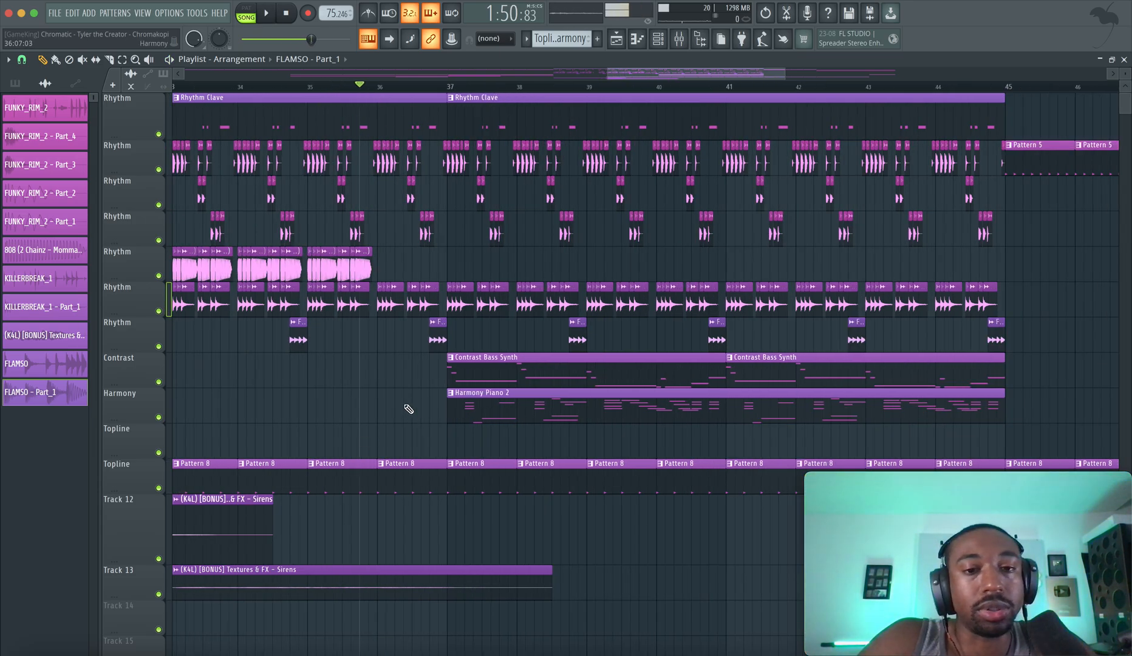
{"action": "scroll", "coordinate": [408, 409], "scroll_direction": "up", "scroll_amount": 3}
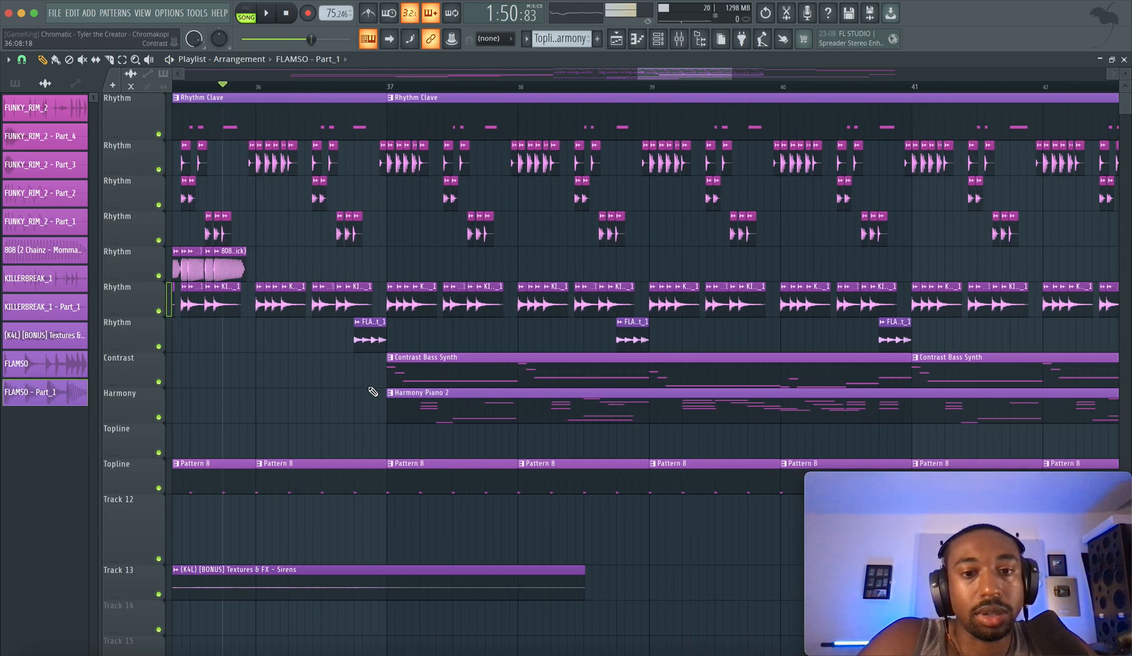
{"action": "scroll", "coordinate": [373, 390], "scroll_direction": "down", "scroll_amount": 2}
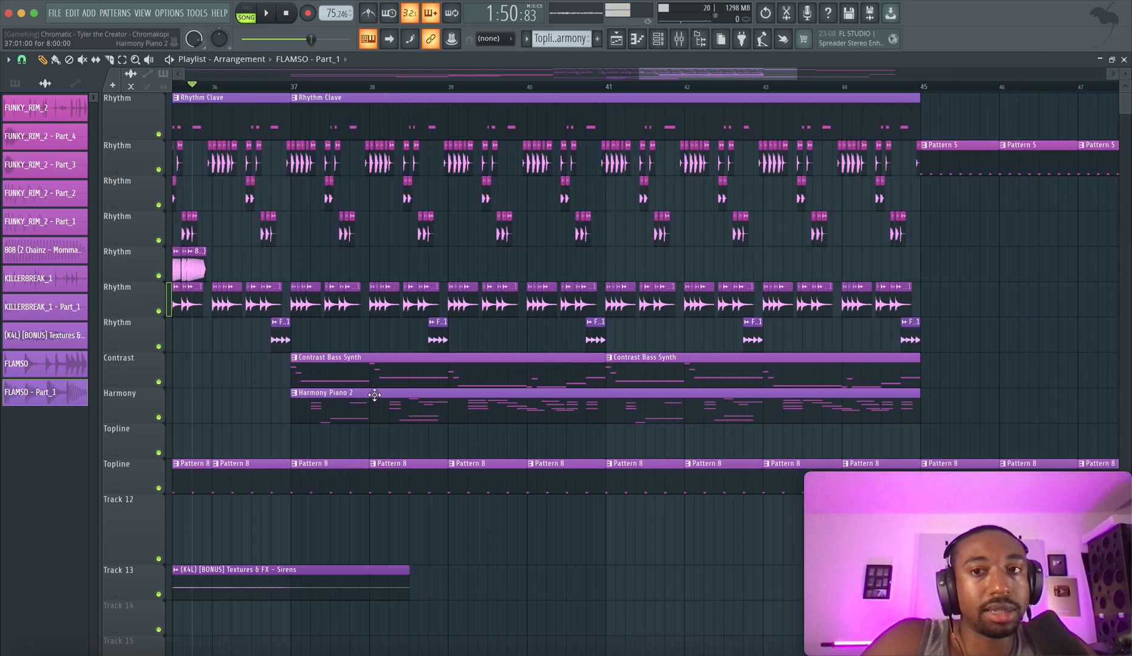
{"action": "scroll", "coordinate": [374, 403], "scroll_direction": "down", "scroll_amount": 1}
{"action": "double_click", "coordinate": [367, 407]}
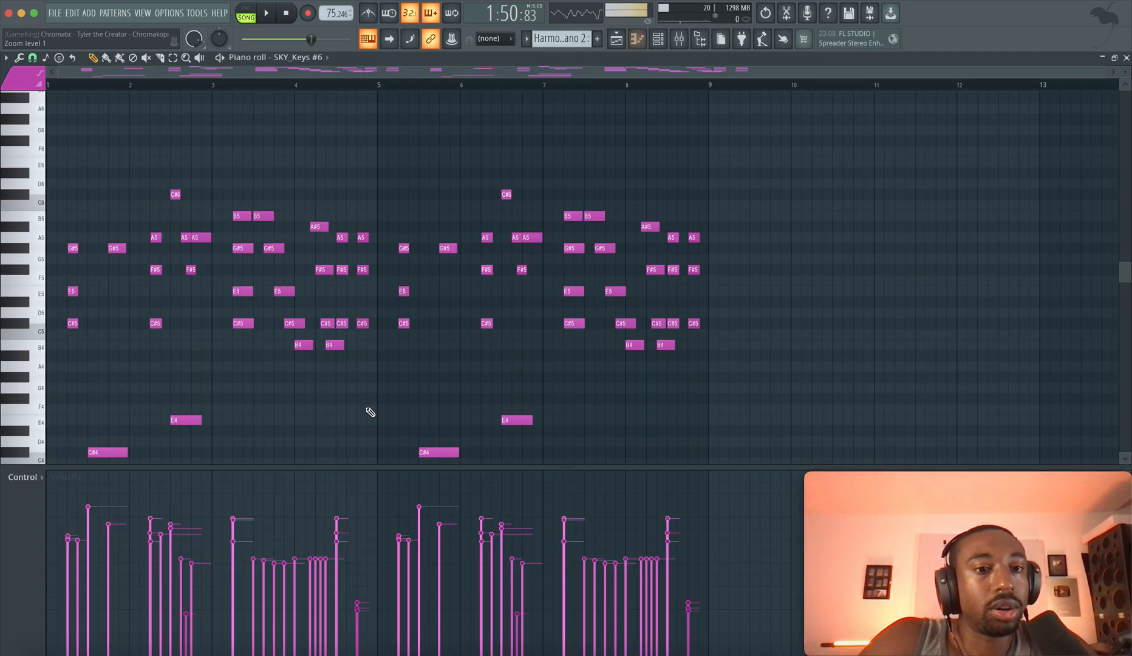
{"action": "scroll", "coordinate": [263, 270], "scroll_direction": "down", "scroll_amount": 3}
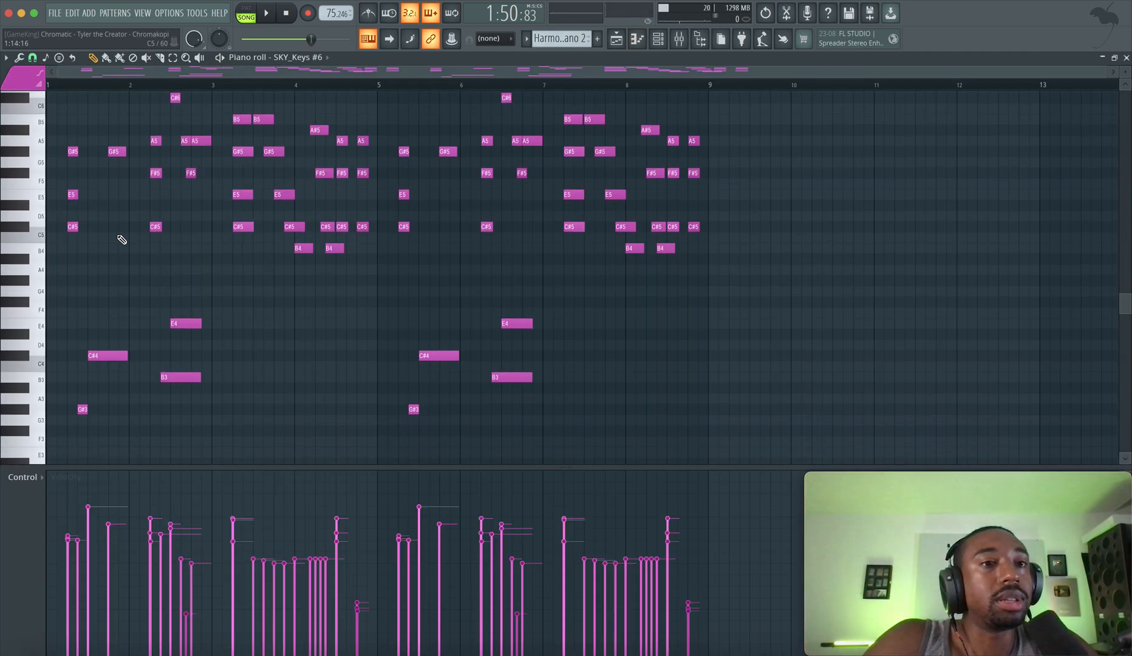
{"action": "scroll", "coordinate": [88, 255], "scroll_direction": "up", "scroll_amount": 3}
{"action": "scroll", "coordinate": [91, 260], "scroll_direction": "left", "scroll_amount": 1}
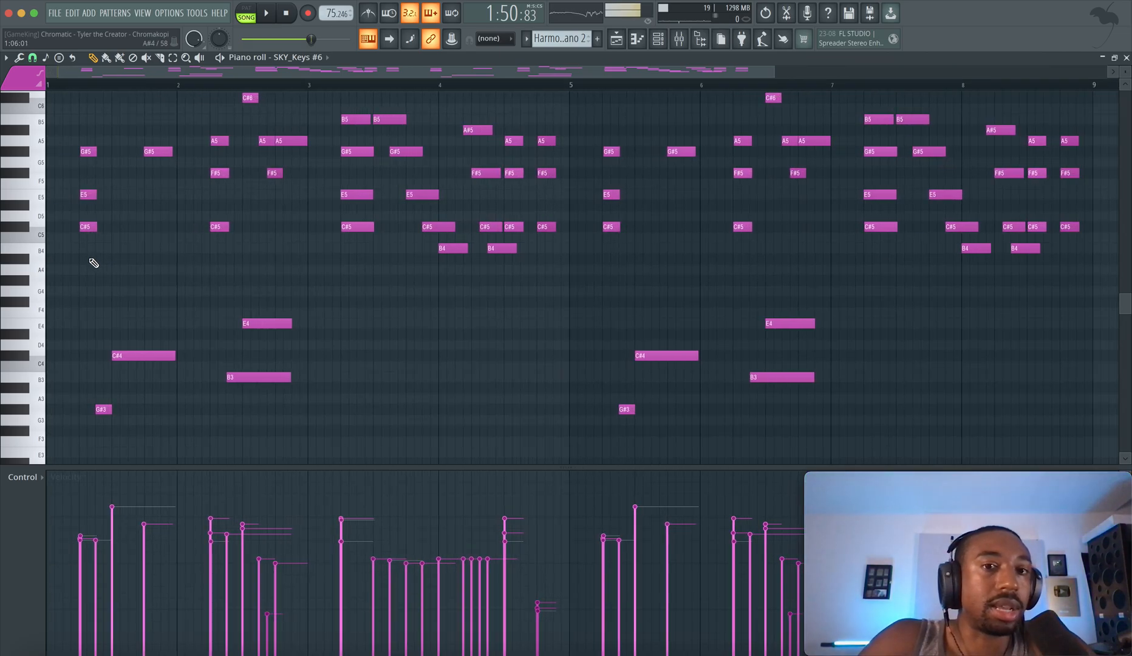
Select the opening chord of bar 1, made of C#5, E5 and G#5, to point out its notes
{"action": "scroll", "coordinate": [91, 260], "scroll_direction": "down", "scroll_amount": 2}
{"action": "scroll", "coordinate": [91, 260], "scroll_direction": "up", "scroll_amount": 3}
{"action": "mouse_move", "coordinate": [84, 224]}
{"action": "left_mouse_down"}
{"action": "mouse_move", "coordinate": [79, 340]}
{"action": "mouse_move", "coordinate": [78, 246]}
{"action": "left_mouse_up"}
{"action": "right_click", "coordinate": [78, 340]}
{"action": "scroll", "coordinate": [68, 255], "scroll_direction": "up", "scroll_amount": 3}
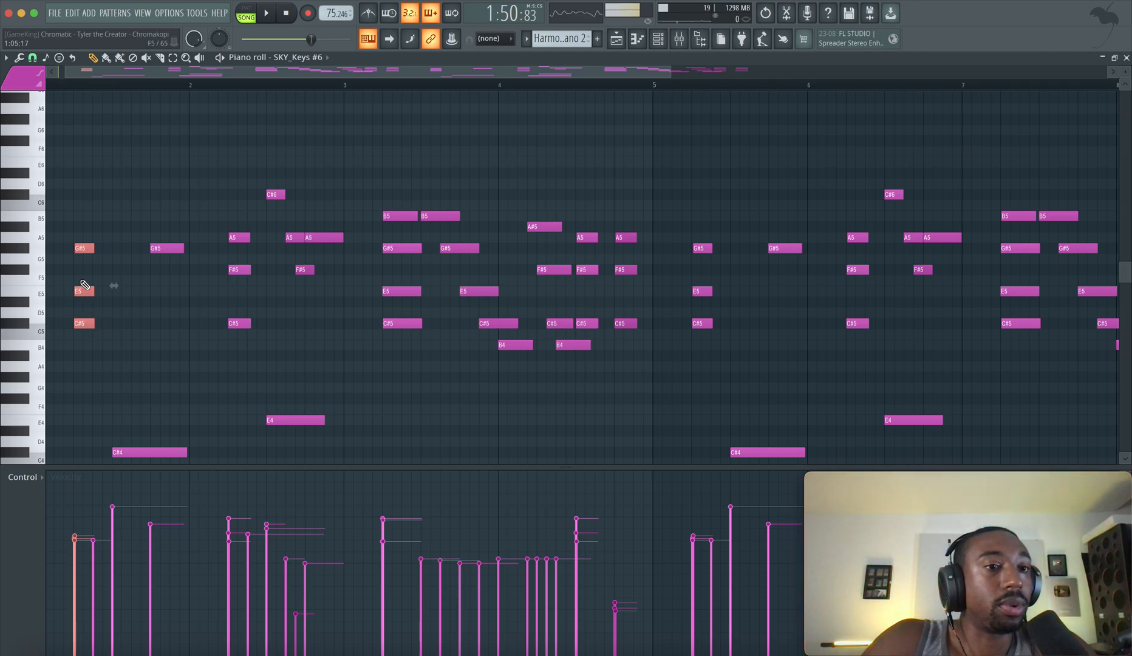
{"action": "scroll", "coordinate": [94, 340], "scroll_direction": "down", "scroll_amount": 4}
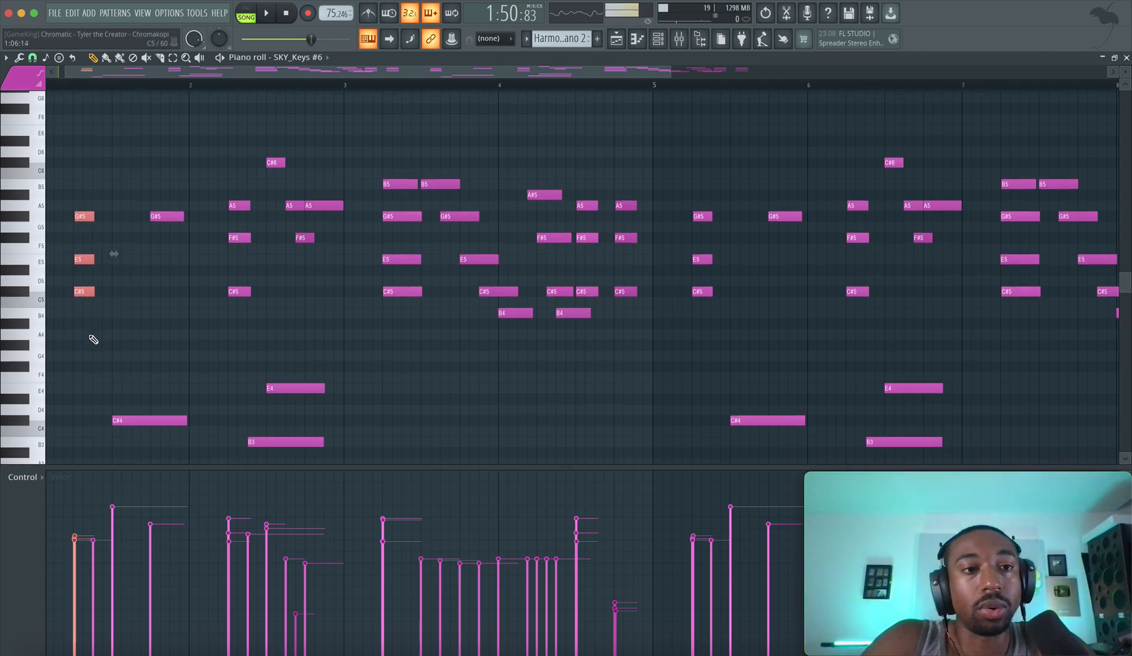
Audition bar 1's low G#3 and the opening chord's G#5 and C#5, and play the start of the piano pattern
{"action": "left_click", "coordinate": [90, 371]}
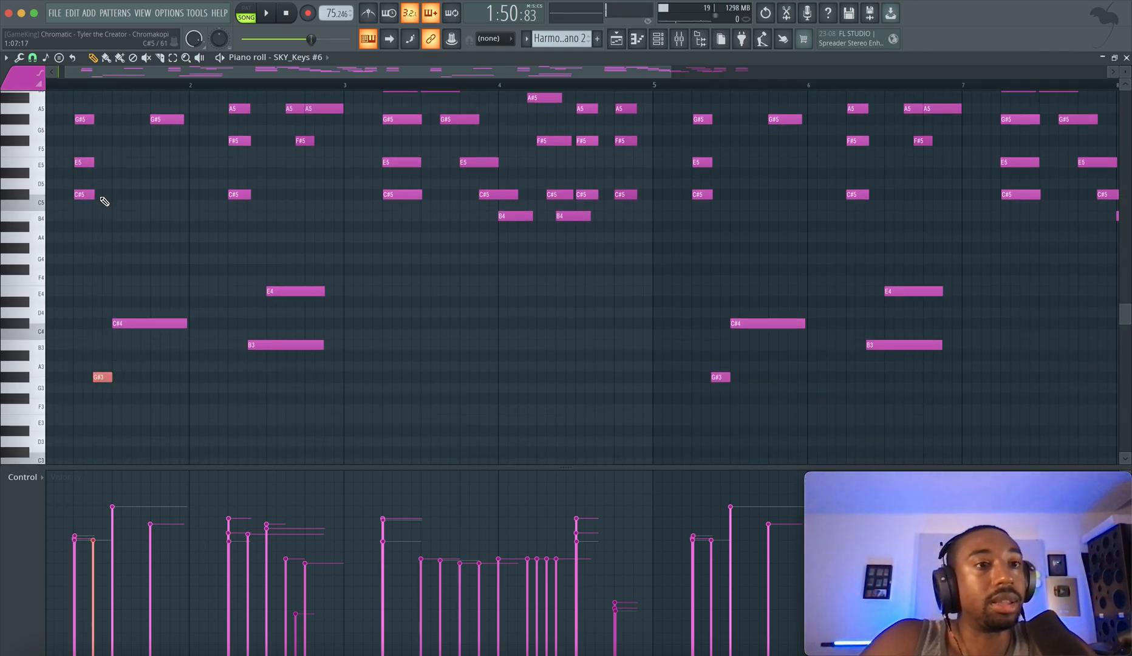
{"action": "left_click", "coordinate": [83, 119]}
{"action": "scroll", "coordinate": [86, 181], "scroll_direction": "up", "scroll_amount": 2}
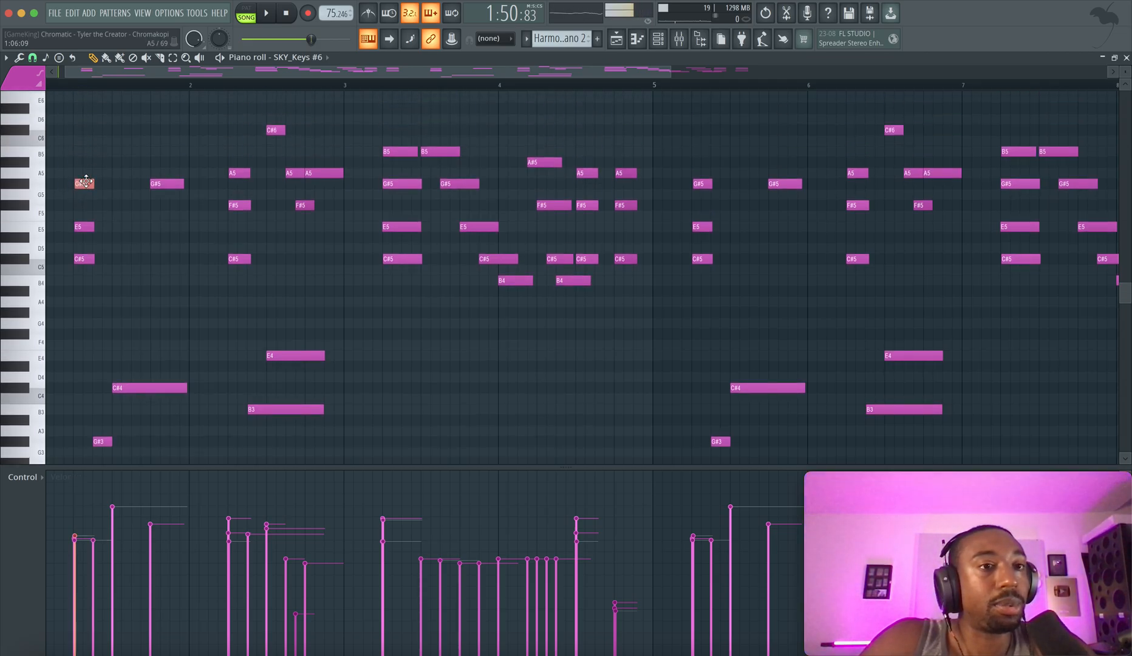
{"action": "left_click", "coordinate": [85, 259]}
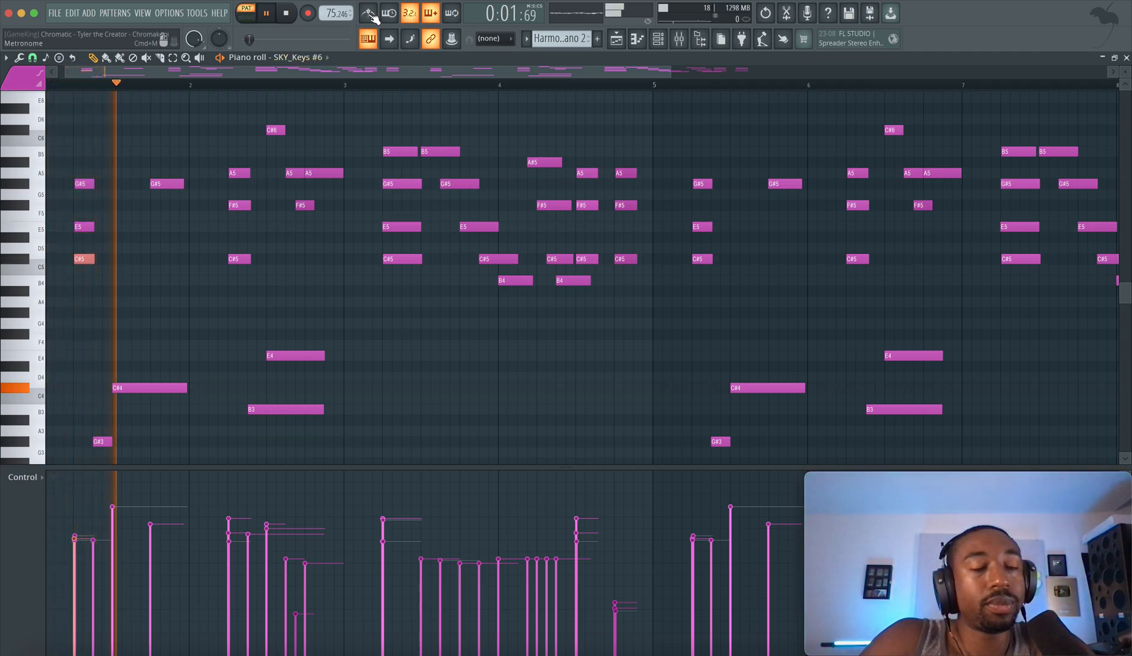
{"action": "key", "text": "space"}
Highlight the separate G#5, the opening chord and the low C#4 in bar 1, and play the pattern into bar 2
{"action": "left_click", "coordinate": [159, 184]}
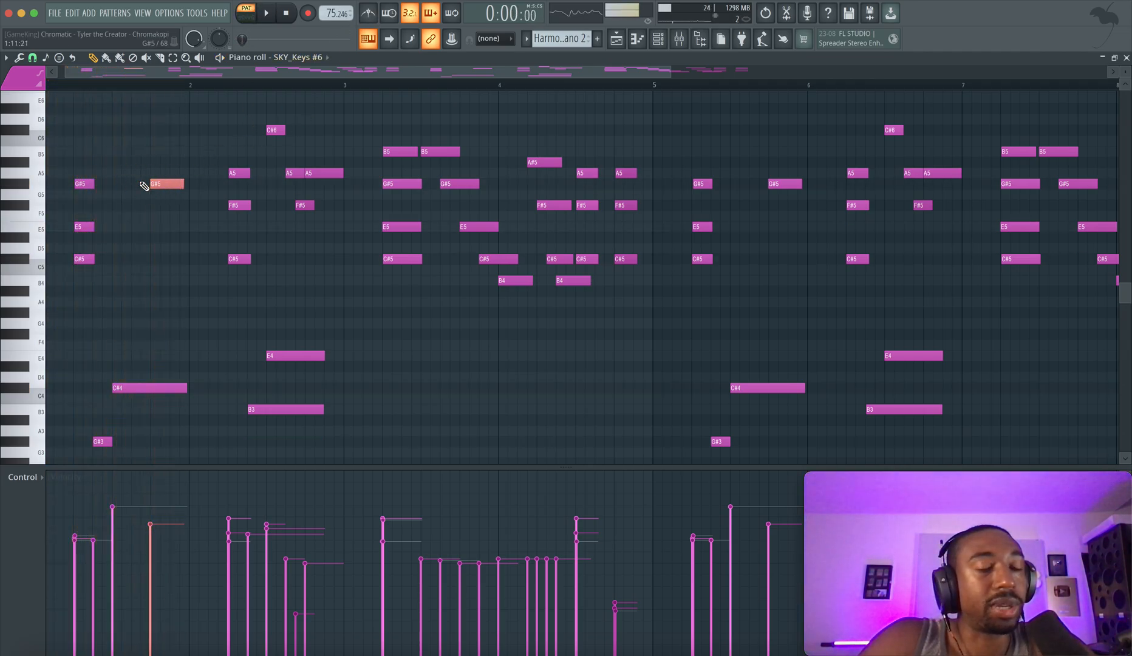
{"action": "left_click_drag", "start_coordinate": [83, 182], "coordinate": [85, 325]}
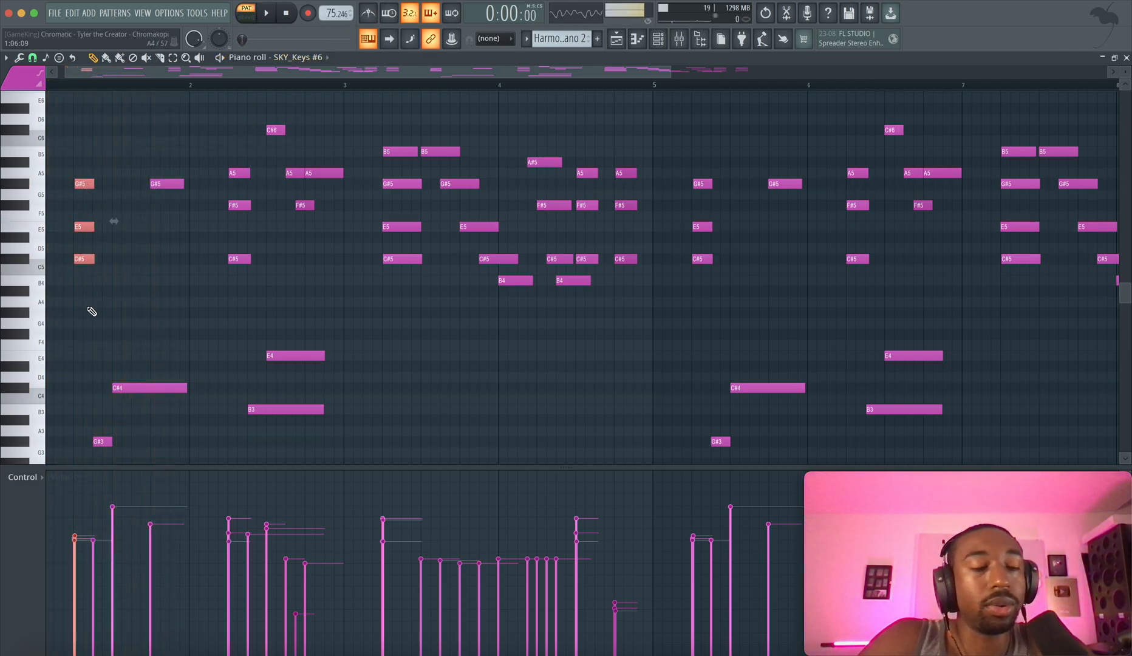
{"action": "left_click", "coordinate": [90, 185]}
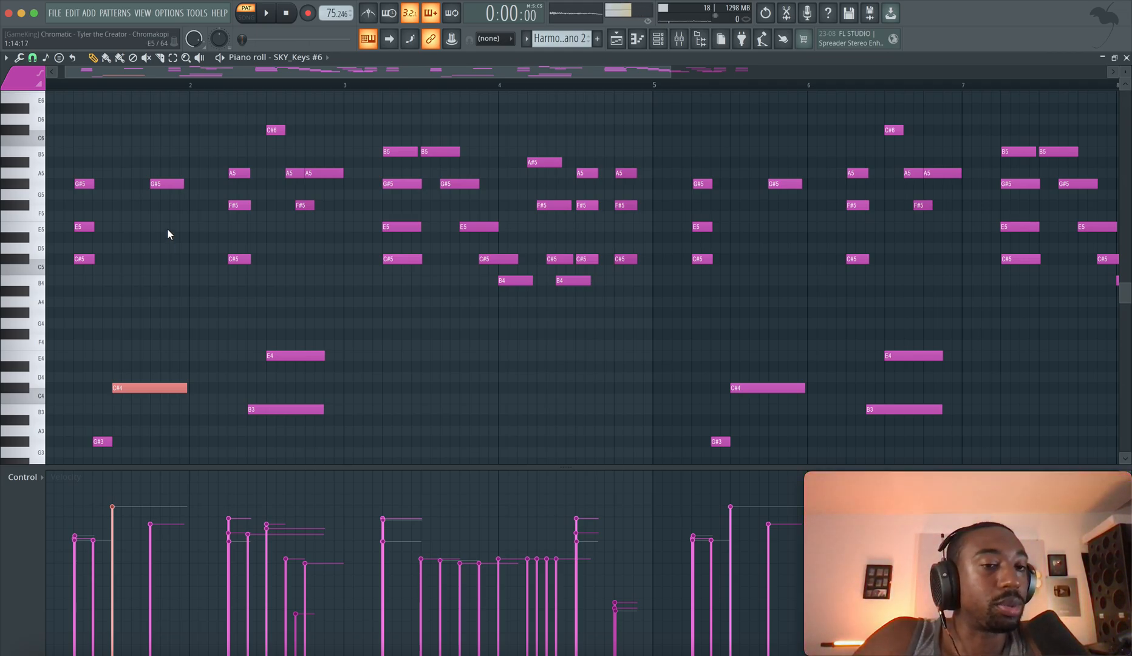
{"action": "key", "text": "space"}
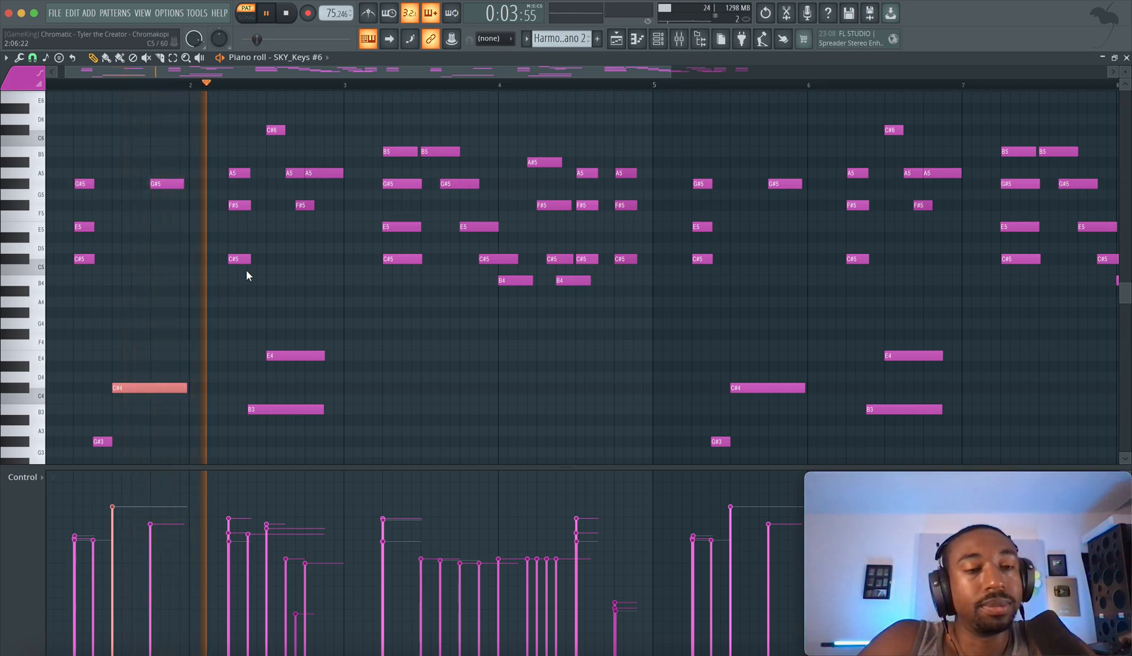
{"action": "key", "text": "space"}
Try raising the C#5 of bar 2's first chord by an octave and highlight the chord's F#5 and A5
{"action": "left_click_drag", "start_coordinate": [235, 162], "coordinate": [235, 297]}
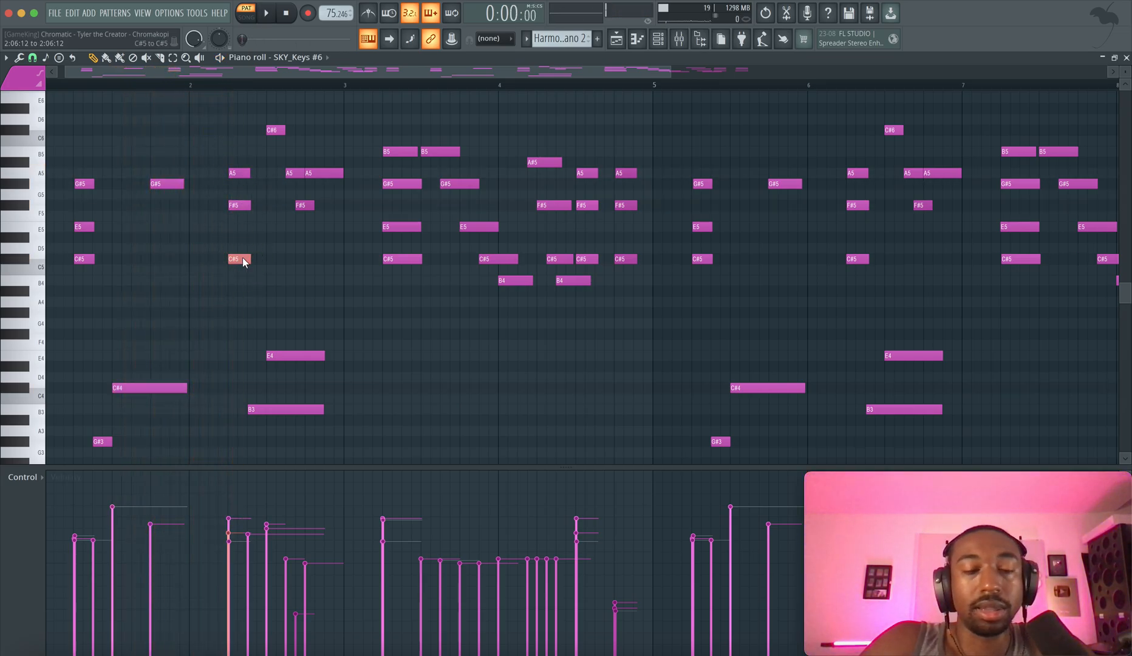
{"action": "key", "text": "ctrl+Up"}
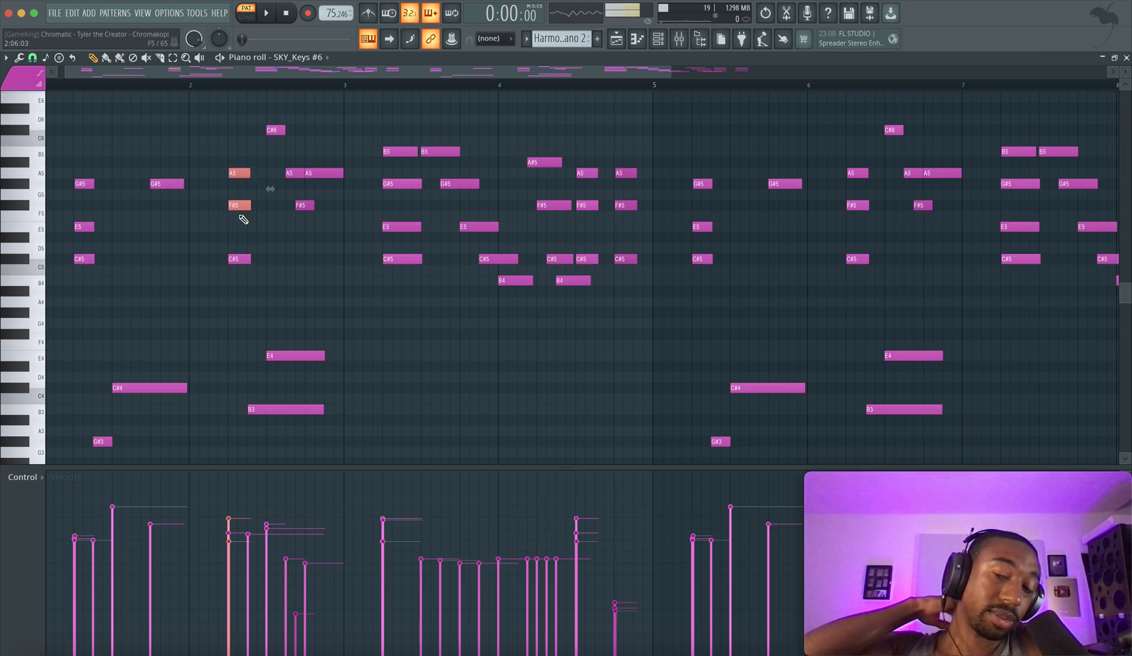
{"action": "left_click", "coordinate": [241, 223]}
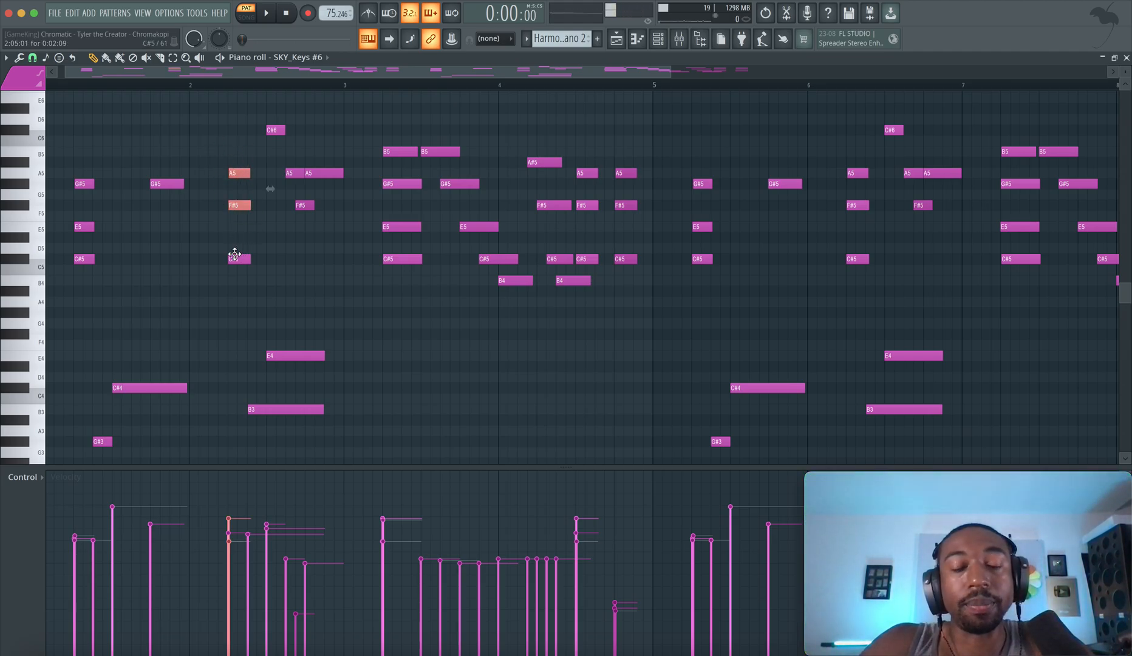
Try bar 2's first chord with its C#5 moved up to C#6 and play it from the opening chord
{"action": "left_click", "coordinate": [179, 87]}
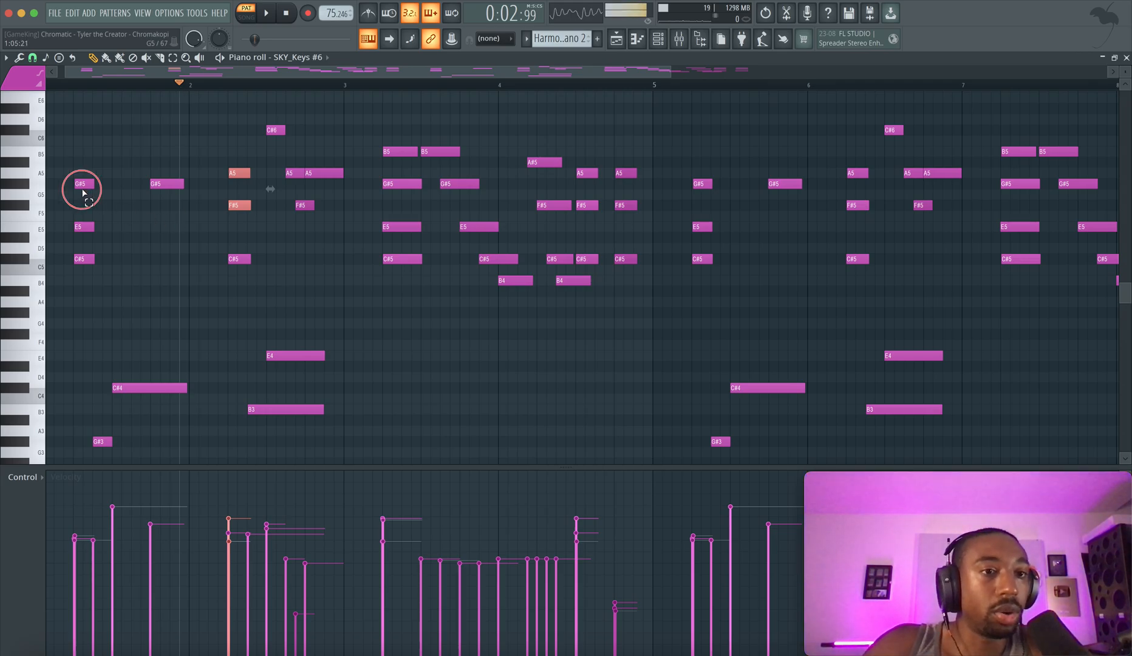
{"action": "left_click_drag", "start_coordinate": [84, 192], "coordinate": [246, 175]}
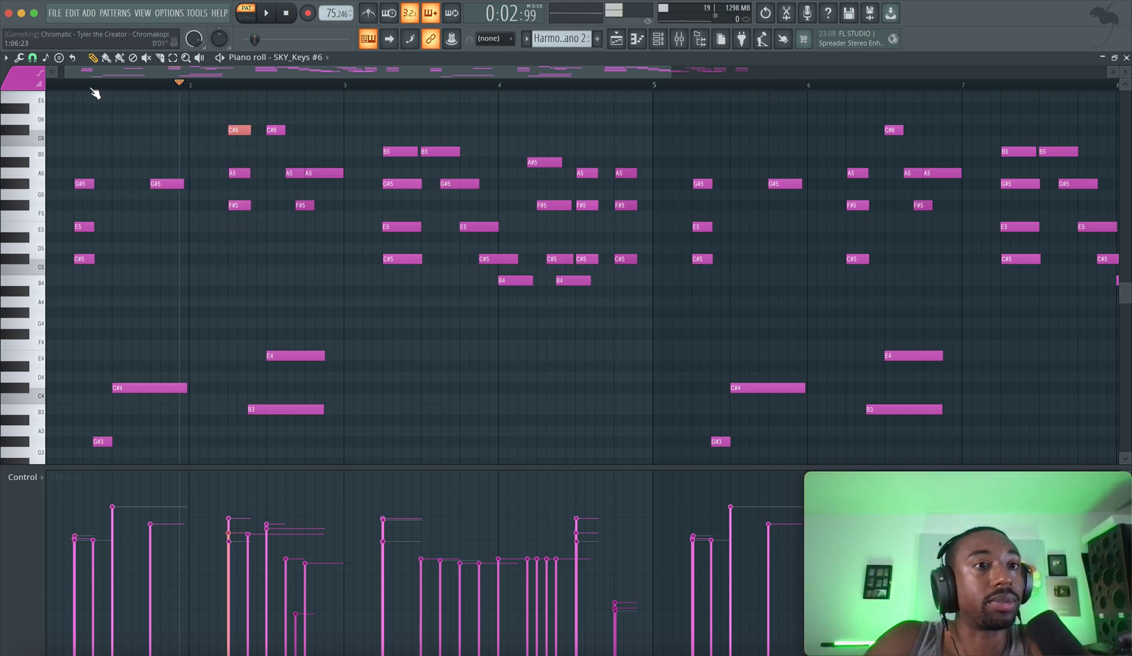
{"action": "key", "text": "space"}
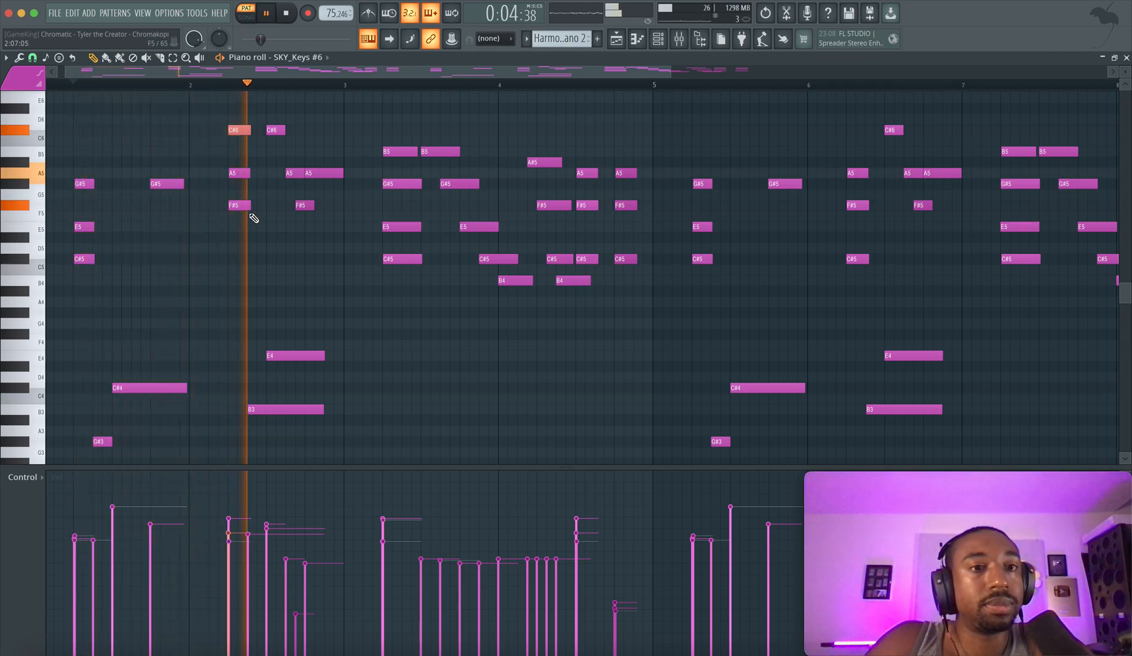
{"action": "key", "text": "space"}
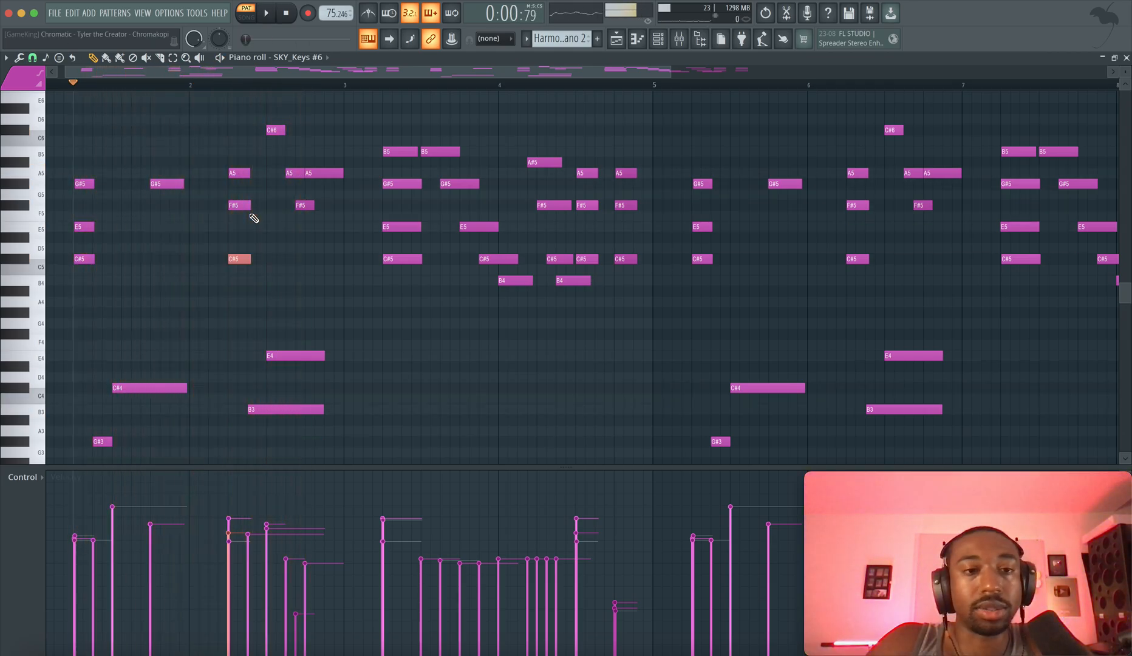
Play the opening chord into bar 2 with C#5 in its original octave, and replay through the C#6 melody note
{"action": "key", "text": "space"}
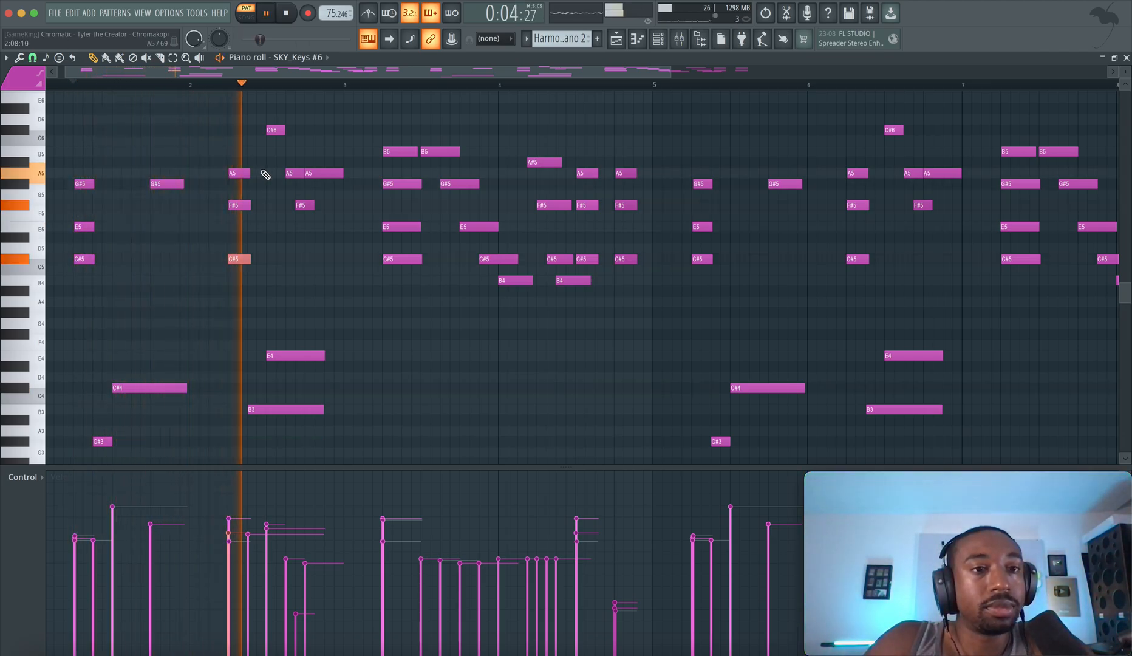
{"action": "key", "text": "space"}
{"action": "left_click_drag", "start_coordinate": [249, 167], "coordinate": [150, 190]}
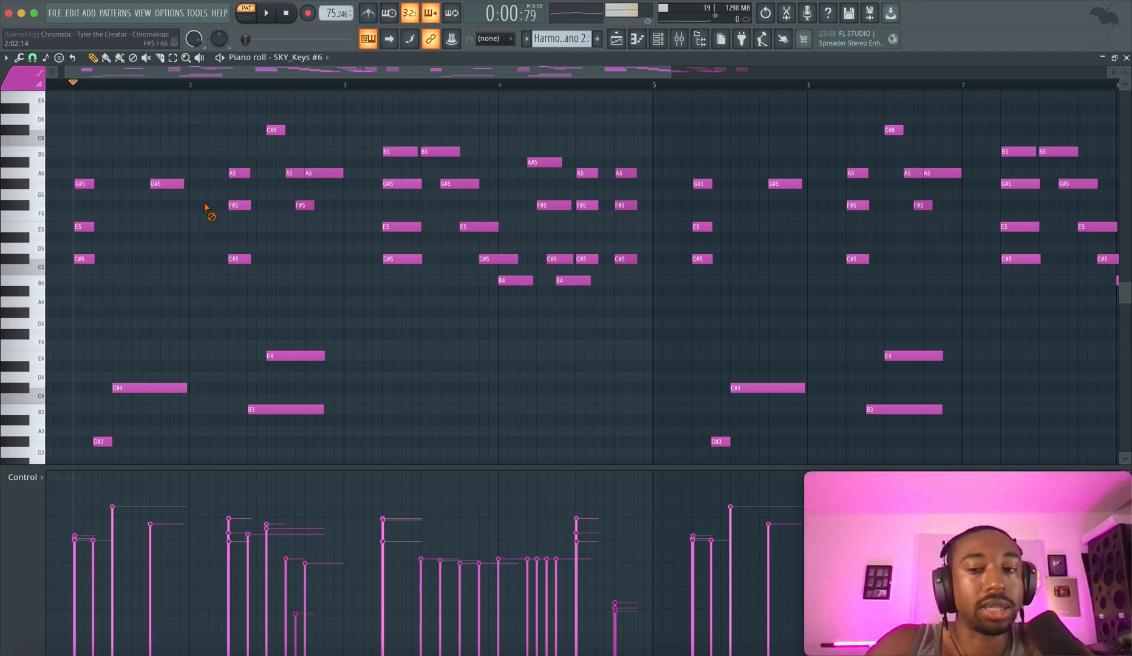
{"action": "key", "text": "space"}
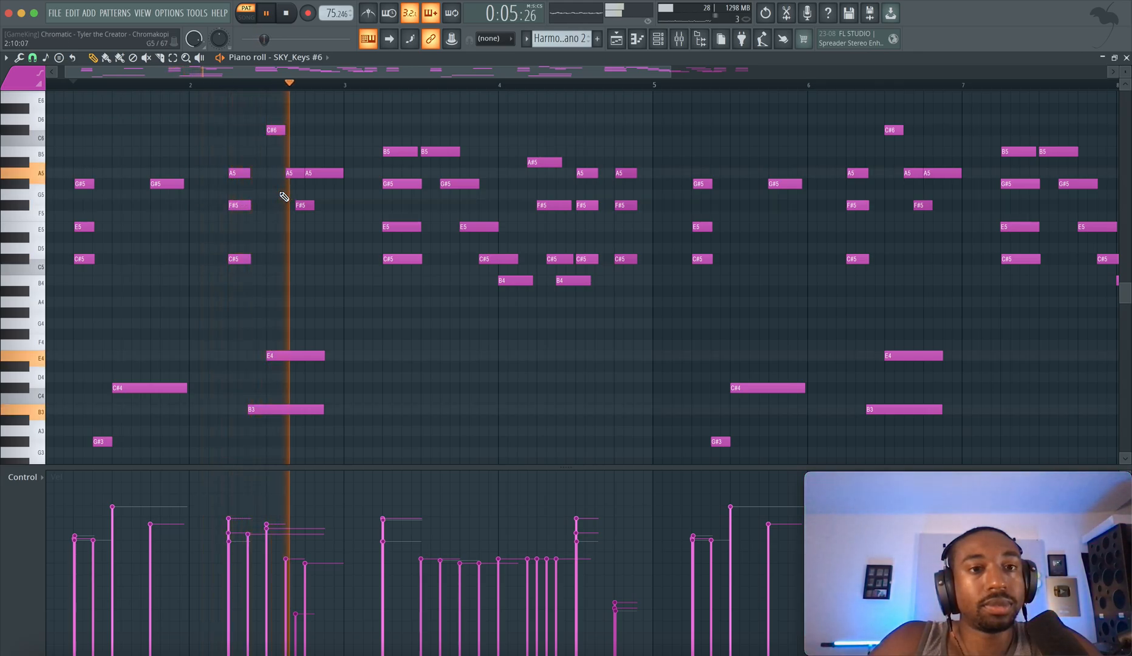
{"action": "key", "text": "space"}
Highlight the A5 and F#5 notes late in bar 2 and the low E4 and B3 beneath them
{"action": "left_click_drag", "start_coordinate": [262, 137], "coordinate": [309, 219]}
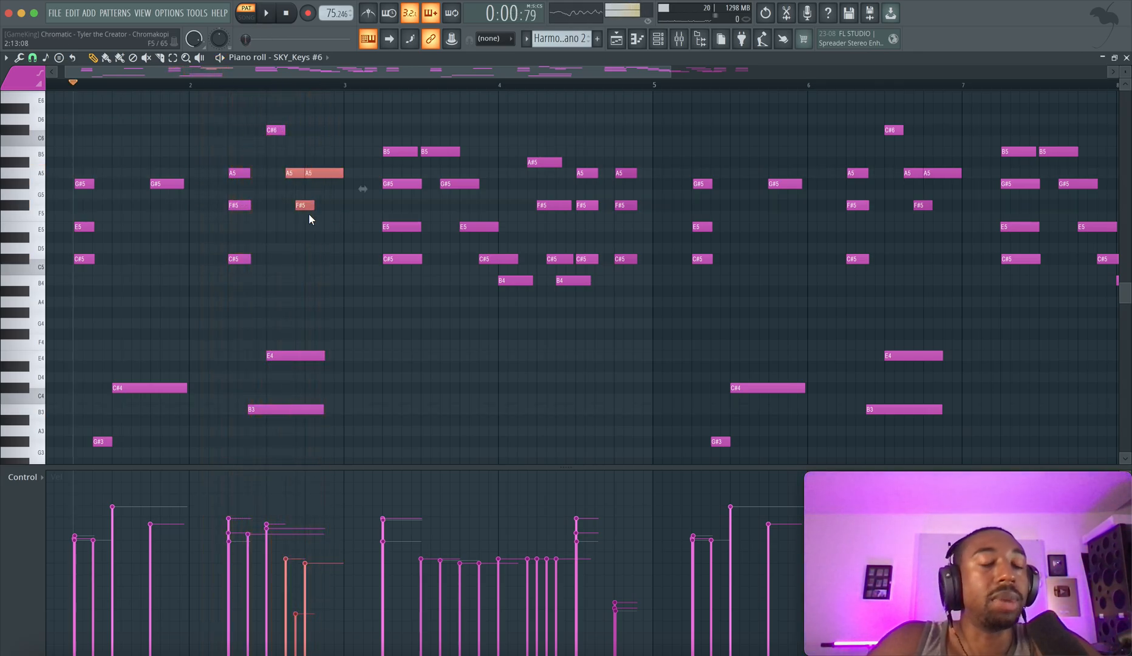
{"action": "scroll", "coordinate": [310, 298], "scroll_direction": "down", "scroll_amount": 2}
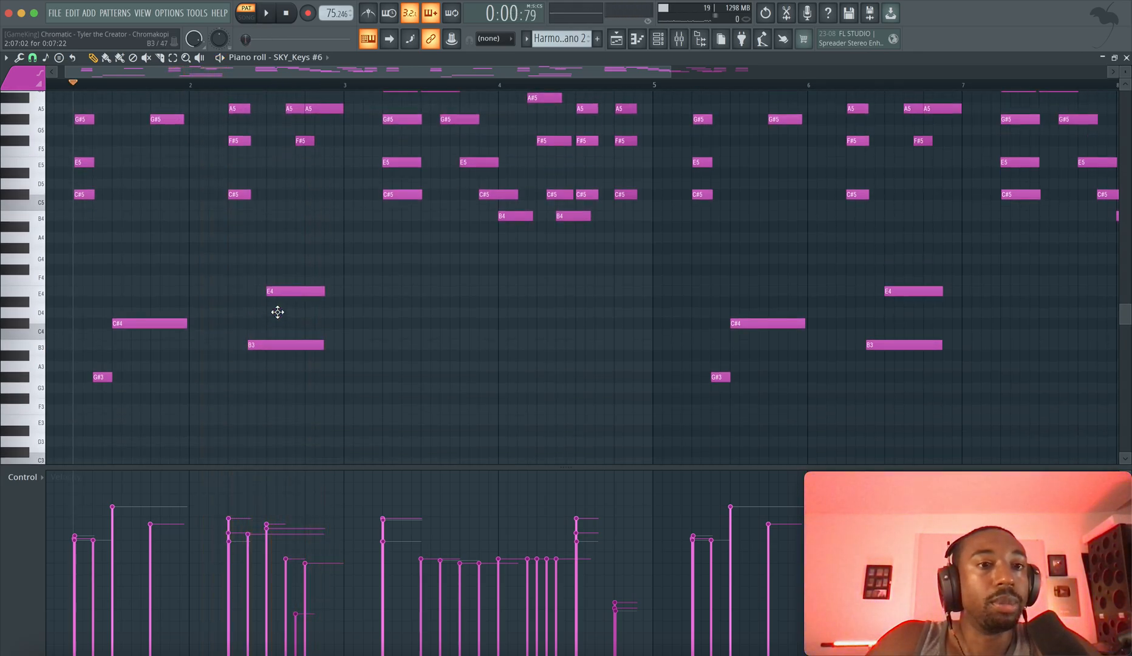
{"action": "left_click_drag", "start_coordinate": [294, 390], "coordinate": [280, 263]}
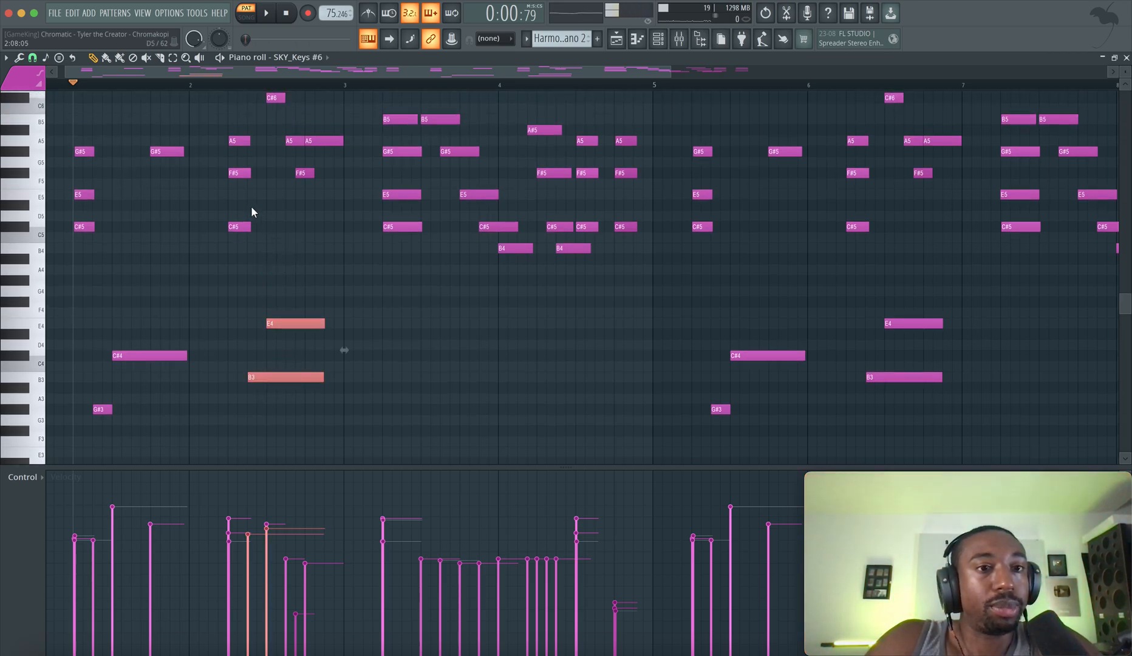
Highlight the A5 to C#5 chord in bar 2 and the C#6, A5 and F#5 melody notes following it
{"action": "scroll", "coordinate": [295, 208], "scroll_direction": "up", "scroll_amount": 2}
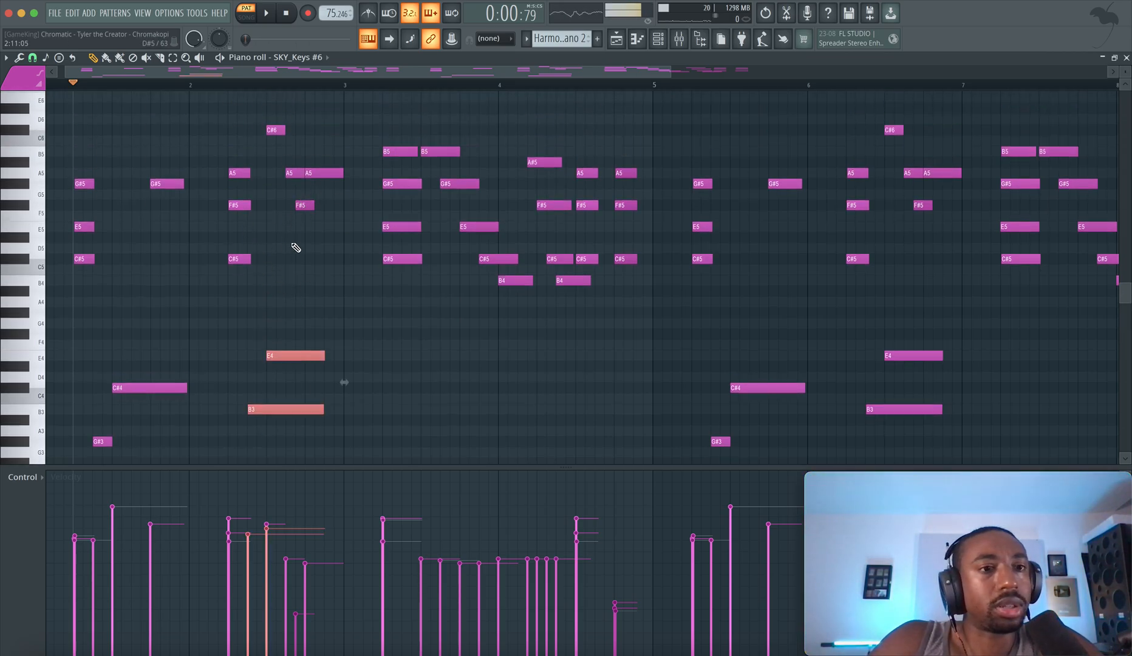
{"action": "left_click_drag", "start_coordinate": [233, 172], "coordinate": [230, 260]}
{"action": "left_click", "coordinate": [272, 131], "text": "super"}
{"action": "left_click_drag", "start_coordinate": [271, 131], "coordinate": [298, 219]}
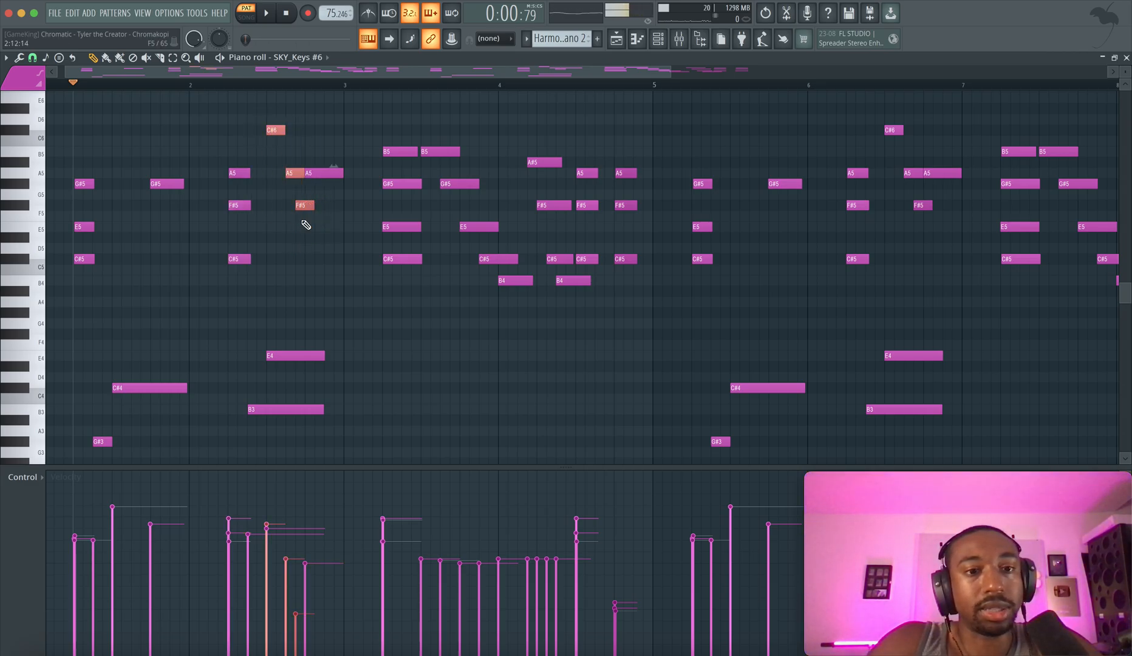
{"action": "left_click", "coordinate": [303, 223], "text": "super"}
{"action": "key", "text": "space"}
{"action": "key", "text": "space"}
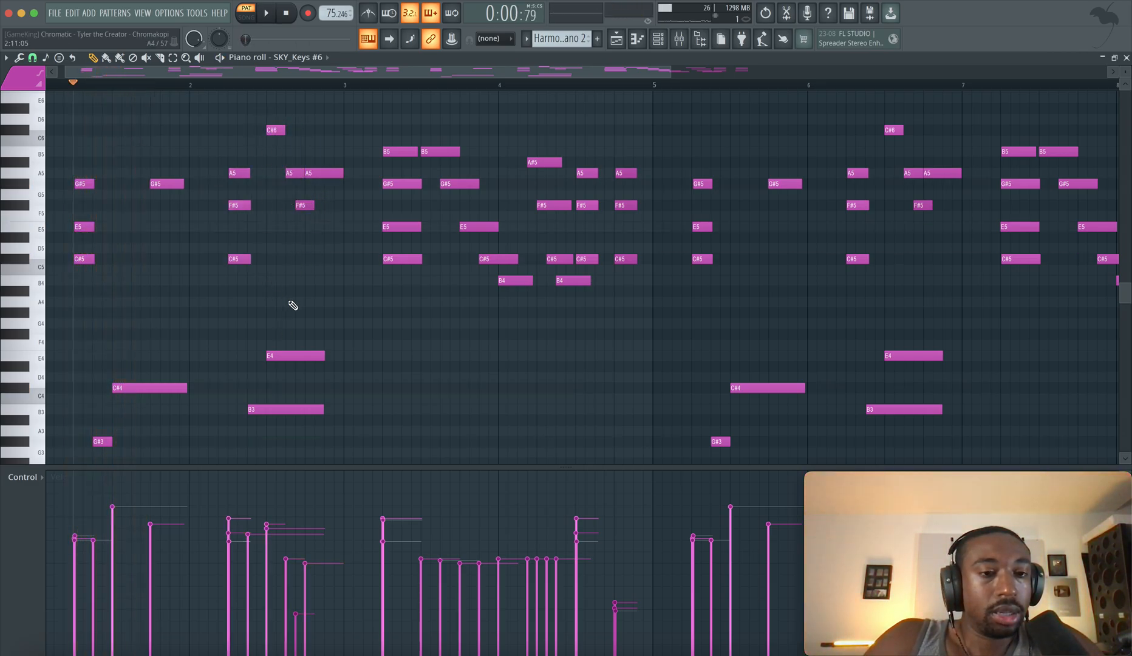
Try raising bar 2's low E4 and B3 by an octave, along with the C#5 of its first chord
{"action": "left_click_drag", "start_coordinate": [290, 306], "coordinate": [288, 445]}
{"action": "key", "text": "ctrl+Up"}
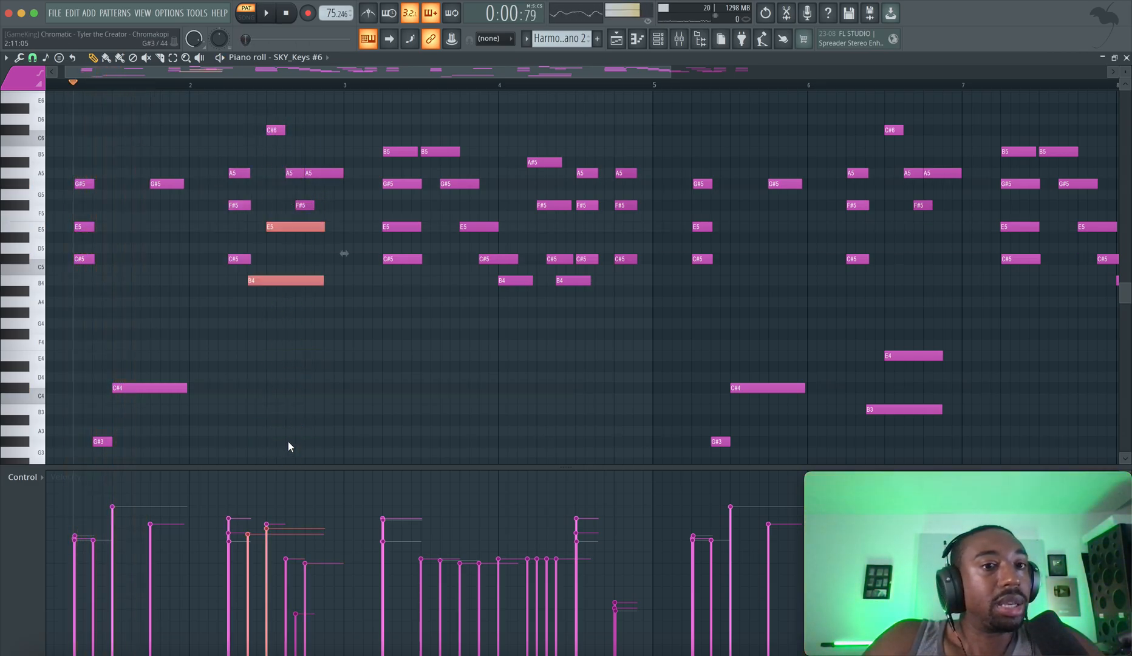
{"action": "left_click", "coordinate": [246, 260]}
{"action": "key", "text": "ctrl+Up"}
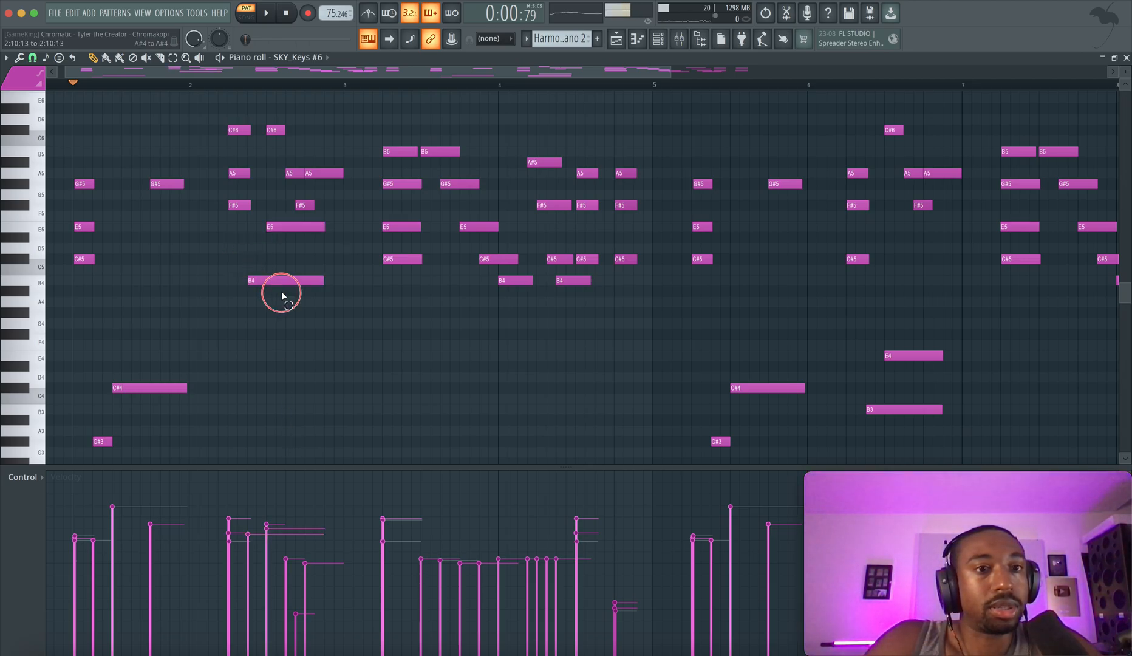
Try moving bar 2's E5 and B4 earlier under its first chord, shifting them up an octave and back down
{"action": "left_click_drag", "start_coordinate": [280, 295], "coordinate": [236, 227]}
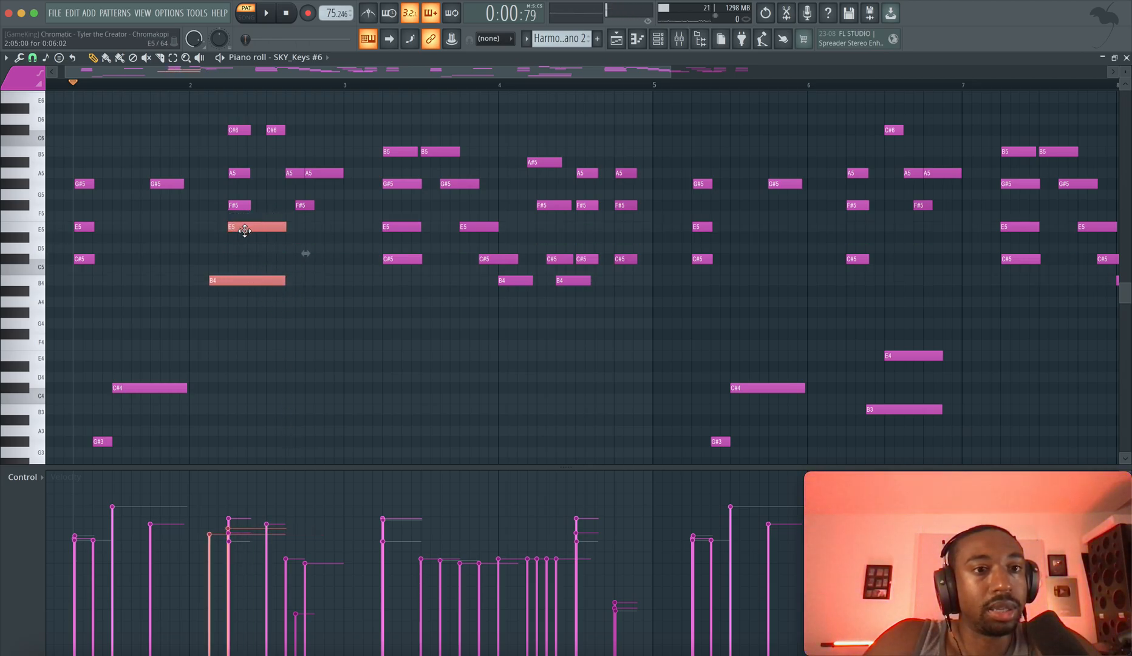
{"action": "key", "text": "ctrl+Up"}
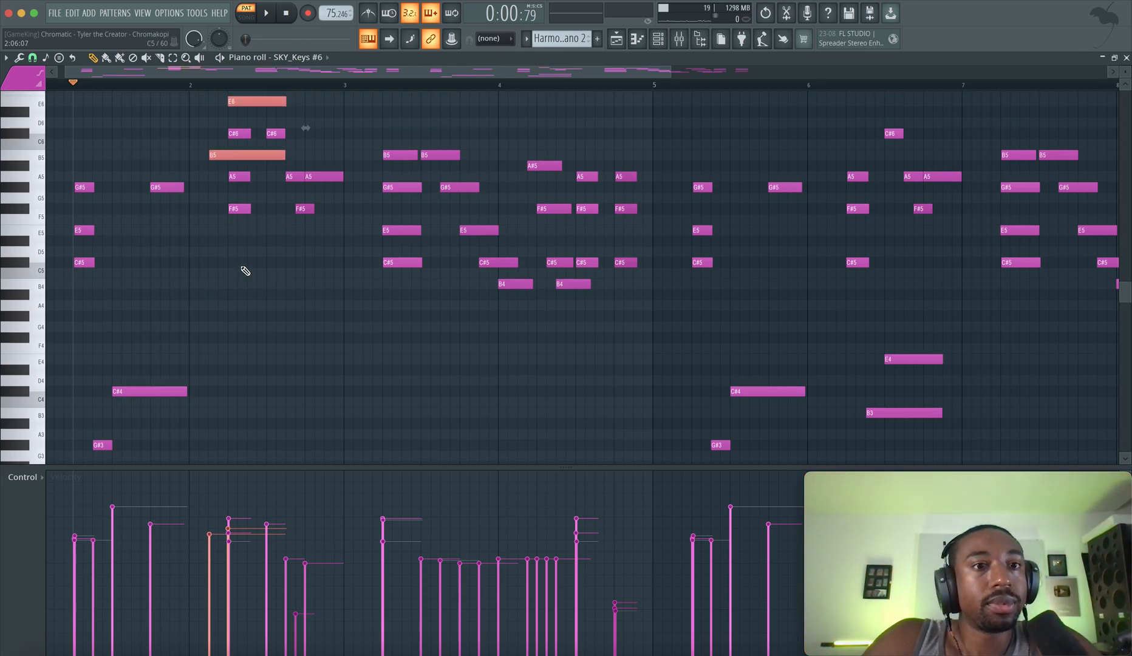
{"action": "scroll", "coordinate": [245, 271], "scroll_direction": "up", "scroll_amount": 3}
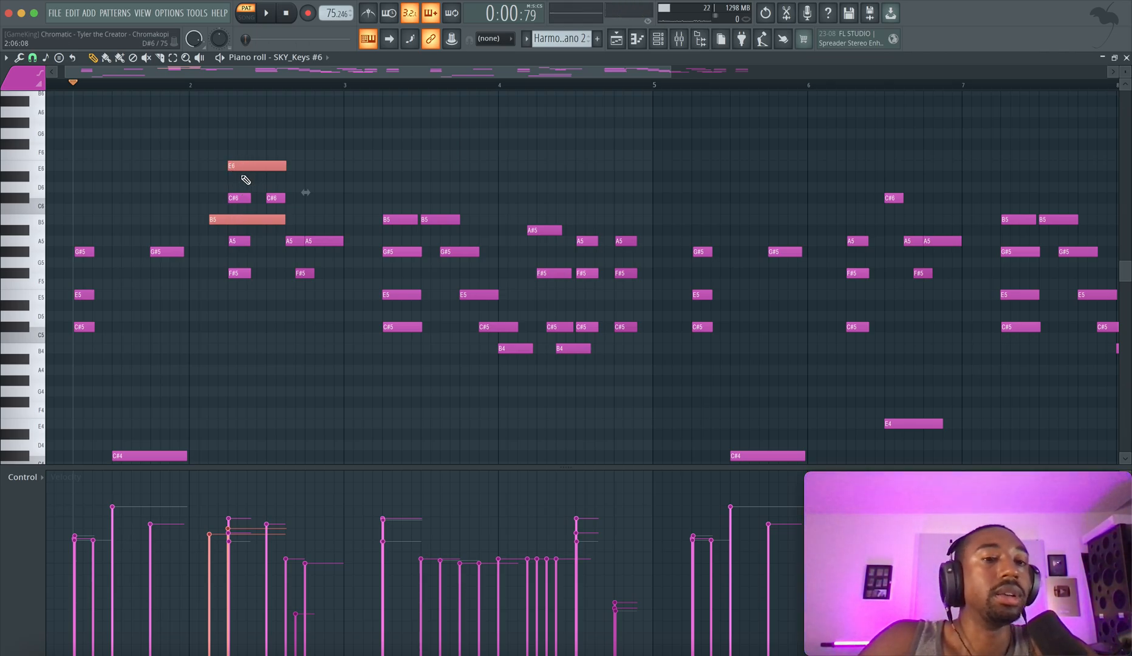
{"action": "key", "text": "ctrl+Down"}
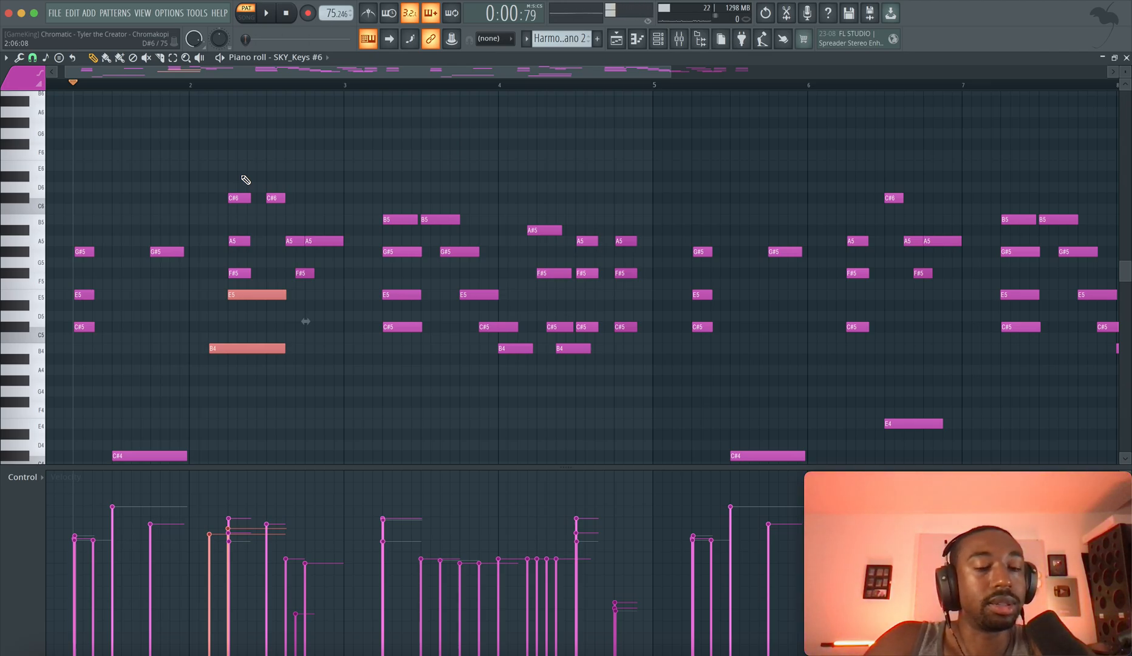
Undo the timing and octave trials on bar 2's notes, playing briefly from the opening chord
{"action": "key", "text": "ctrl+z"}
{"action": "key", "text": "ctrl+z"}
{"action": "key", "text": "ctrl+z"}
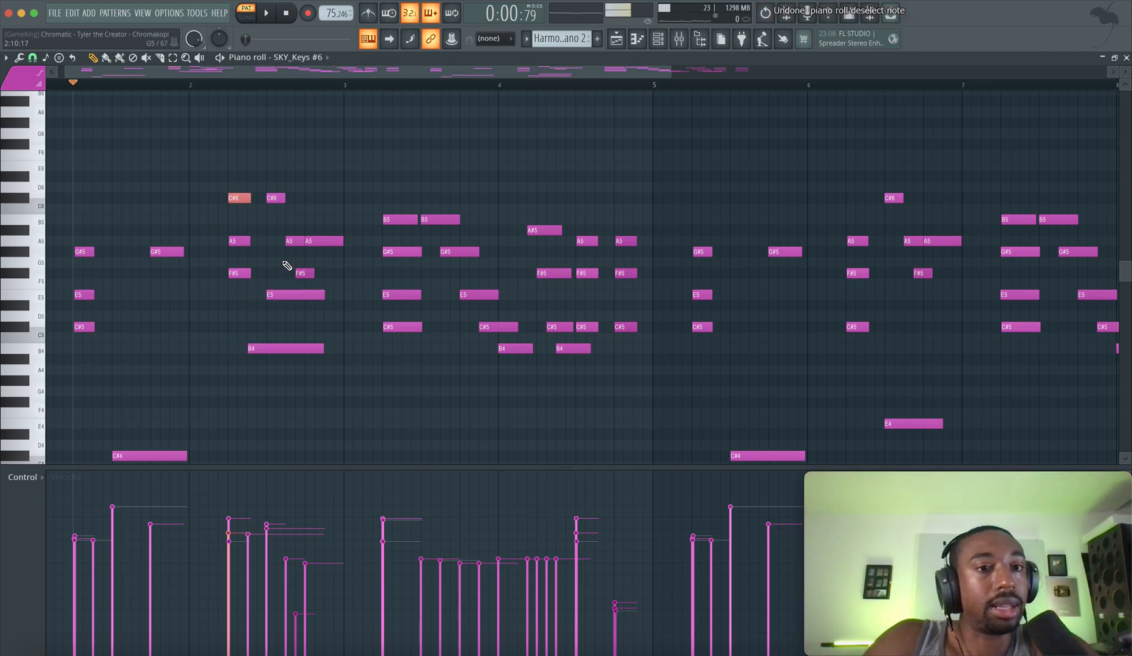
{"action": "key", "text": "space"}
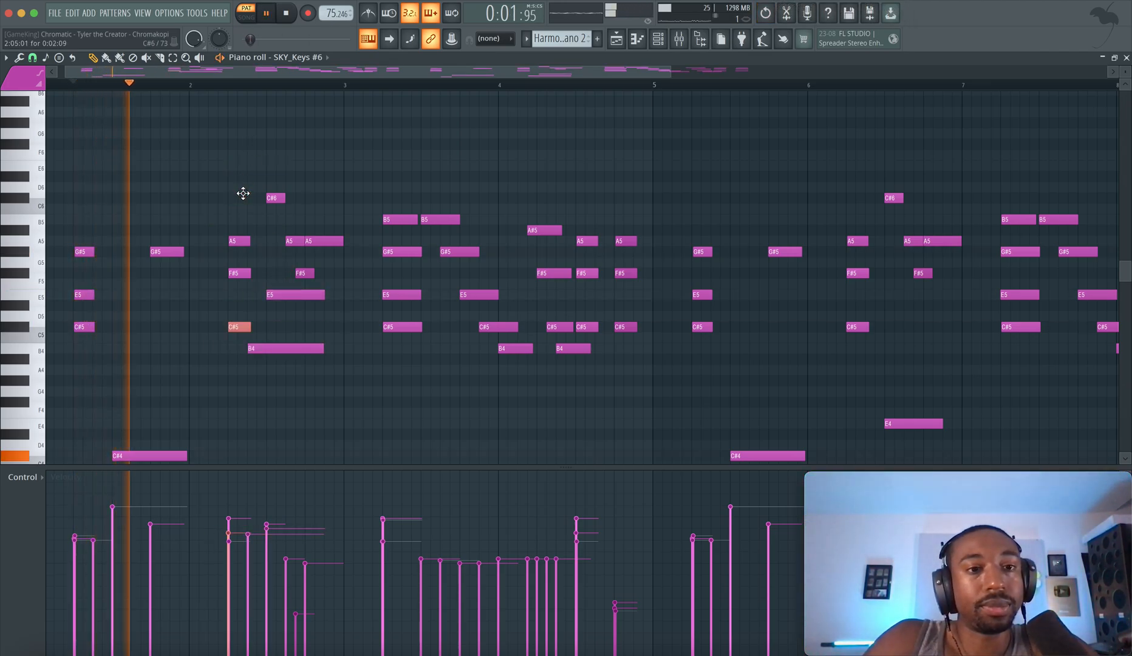
{"action": "key", "text": "ctrl+z"}
{"action": "key", "text": "ctrl+z"}
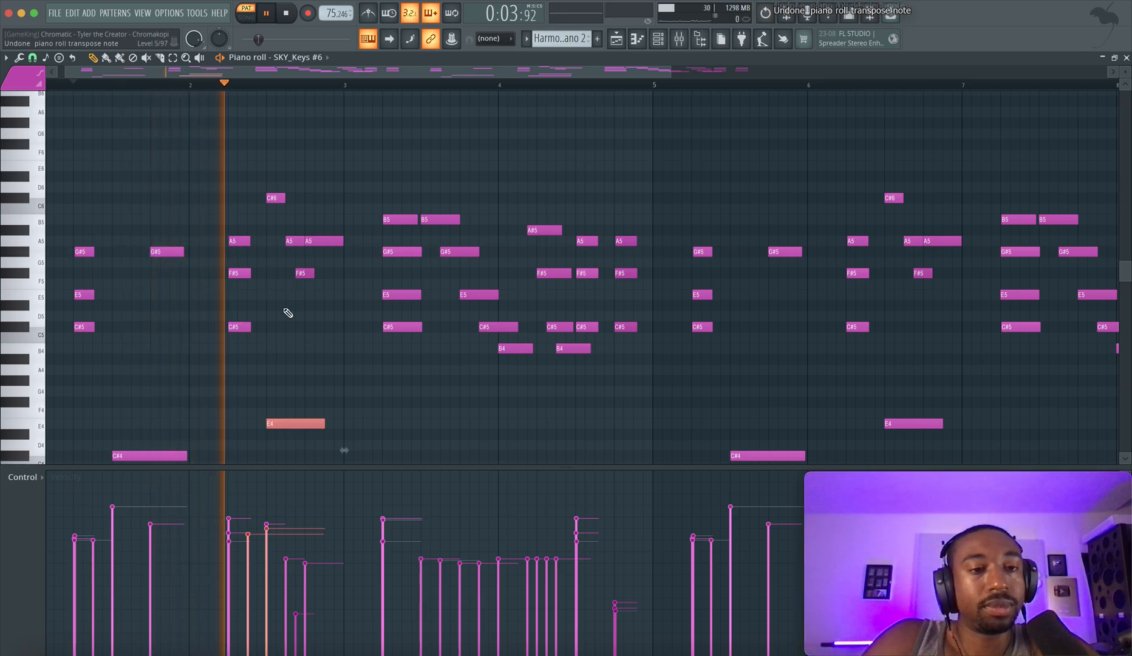
{"action": "scroll", "coordinate": [294, 336], "scroll_direction": "down", "scroll_amount": 2}
{"action": "key", "text": "space"}
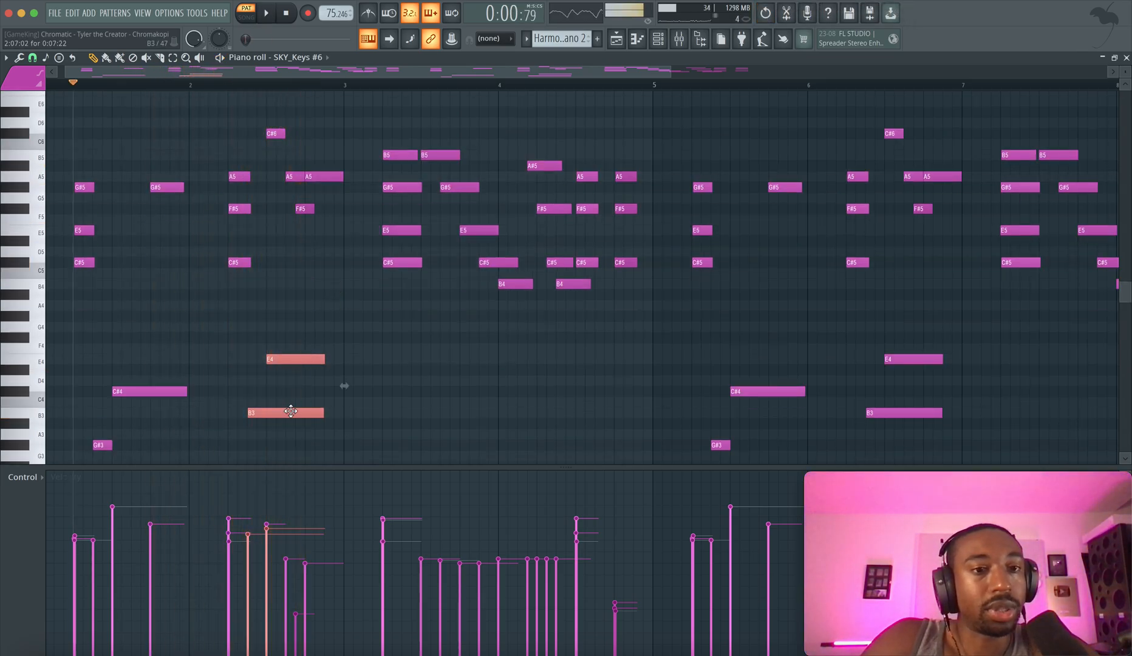
Deselect bar 2's low E4 and B3, and play from the opening chord to the end of bar 2
{"action": "left_click_drag", "start_coordinate": [285, 438], "coordinate": [322, 430]}
{"action": "key", "text": "space"}
{"action": "left_click", "coordinate": [298, 401], "text": "super"}
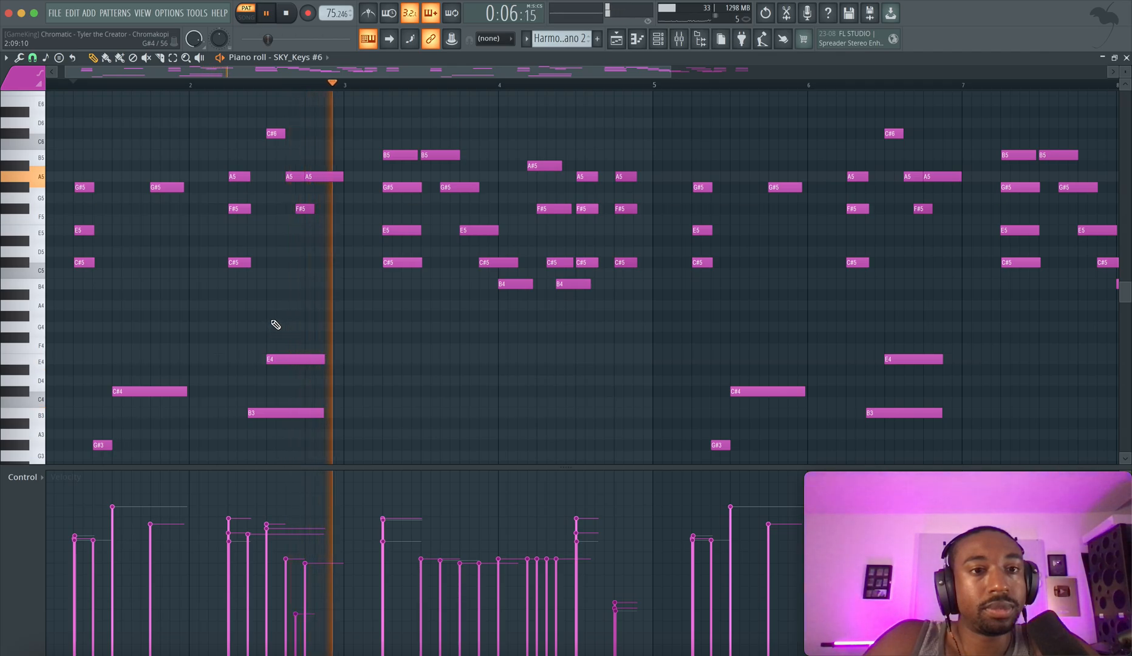
{"action": "scroll", "coordinate": [369, 288], "scroll_direction": "up", "scroll_amount": 2}
{"action": "key", "text": "space"}
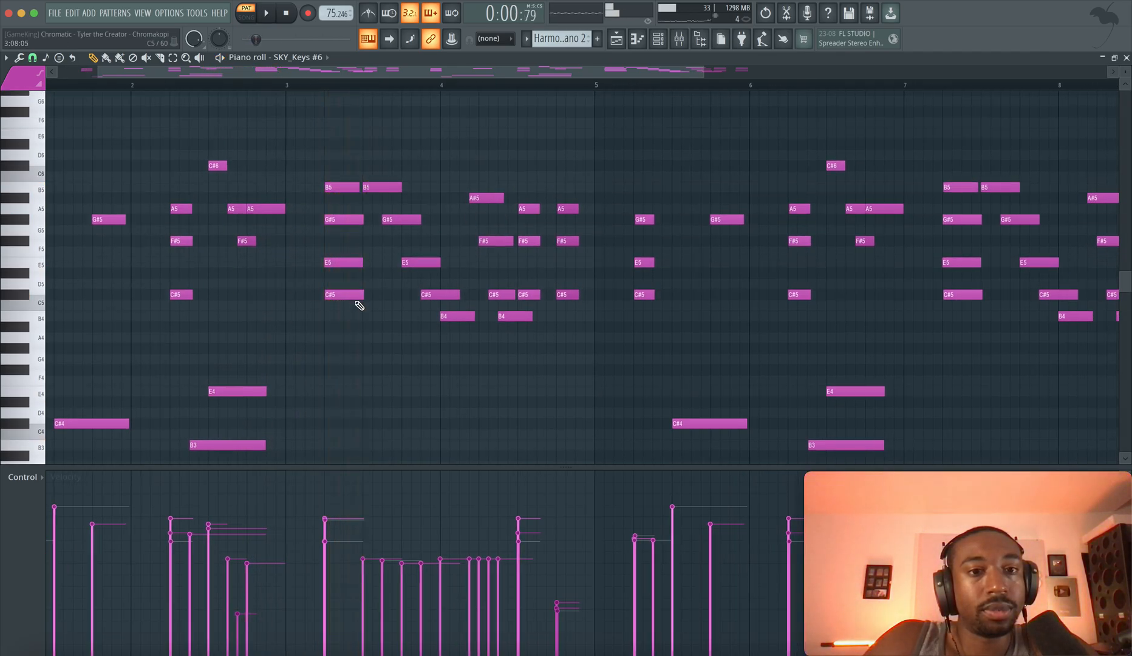
{"action": "right_click", "coordinate": [342, 331]}
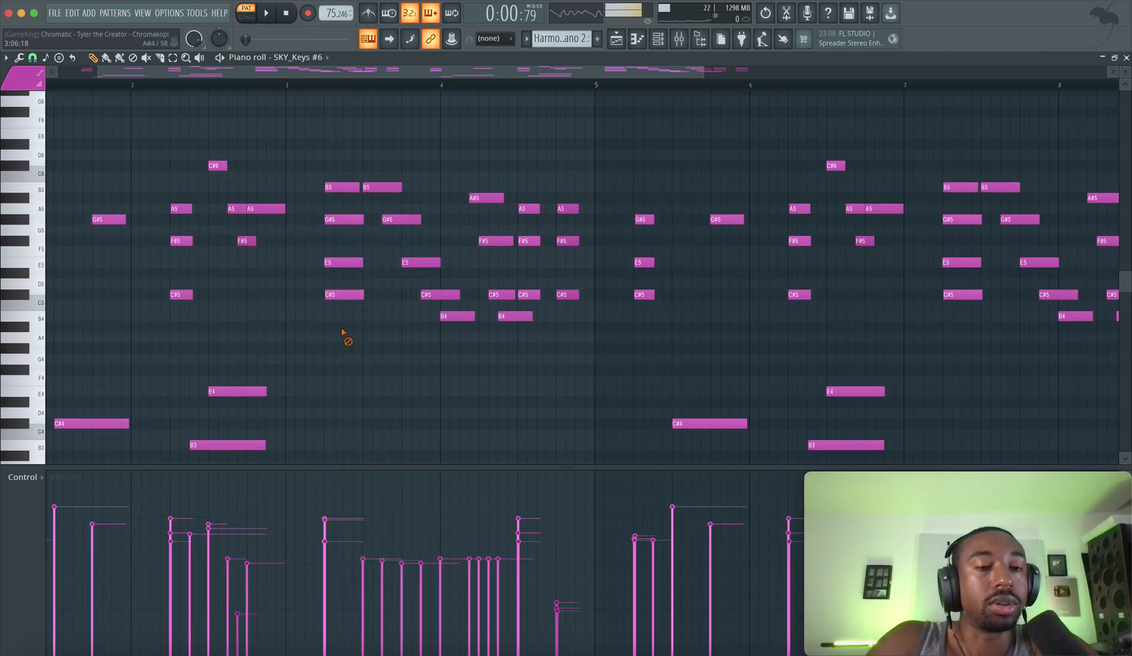
{"action": "scroll", "coordinate": [342, 332], "scroll_direction": "down", "scroll_amount": 3}
{"action": "scroll", "coordinate": [342, 332], "scroll_direction": "left", "scroll_amount": 2}
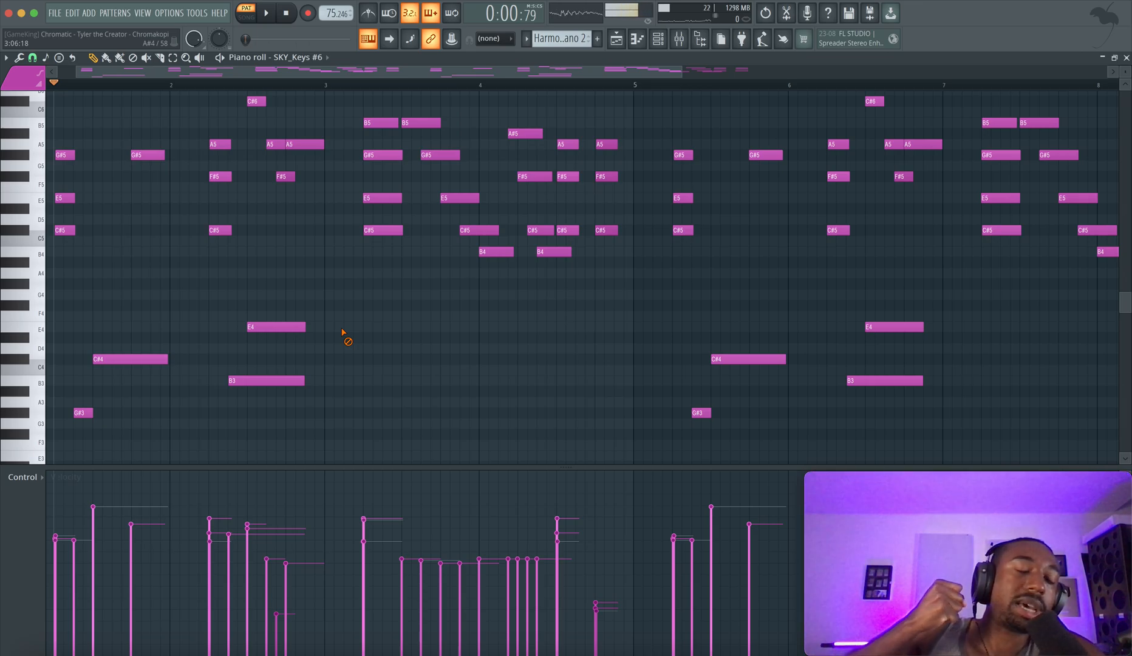
{"action": "right_click", "coordinate": [343, 332]}
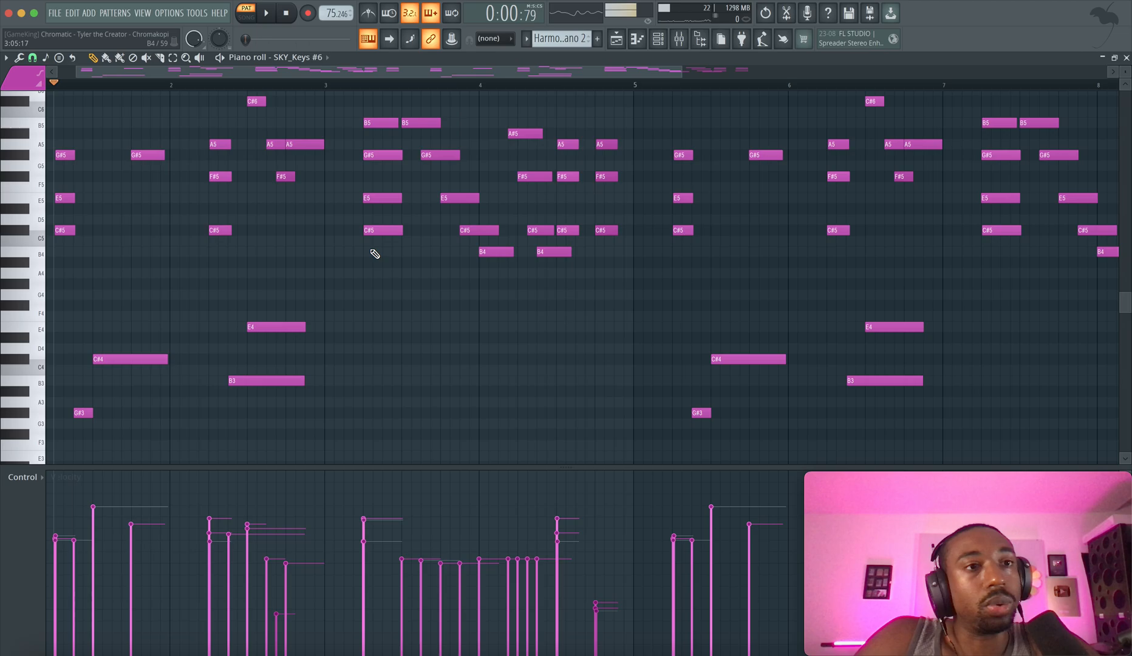
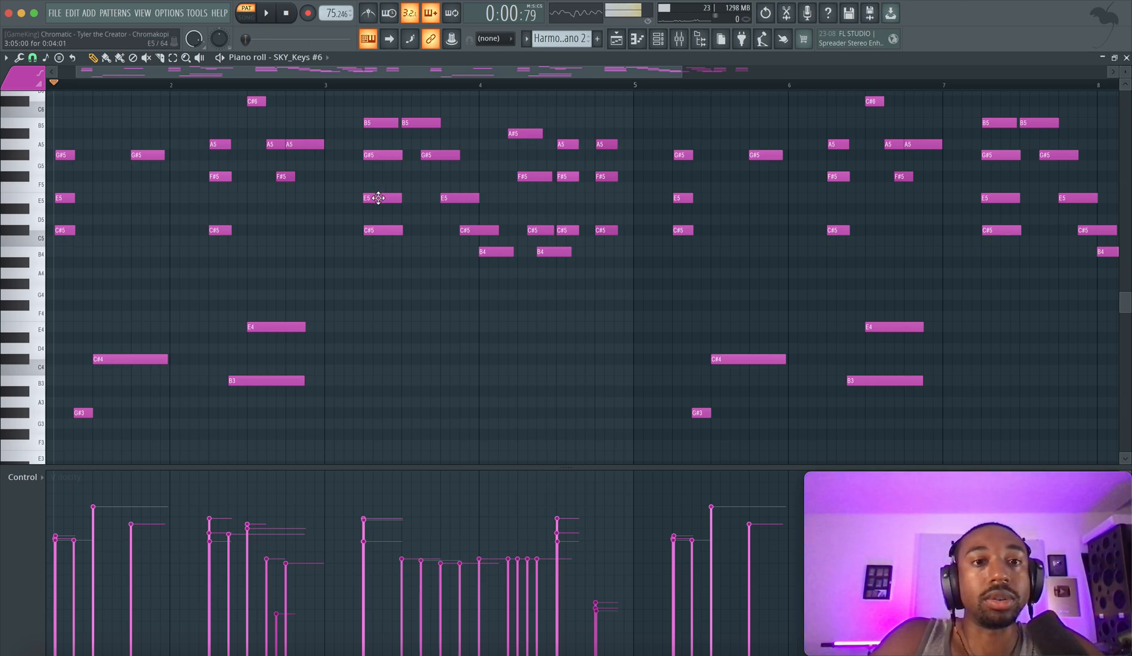
Highlight the C#5, E5 and G#5 of bar 3's opening chord, including the B5 on top
{"action": "left_click_drag", "start_coordinate": [376, 232], "coordinate": [377, 66]}
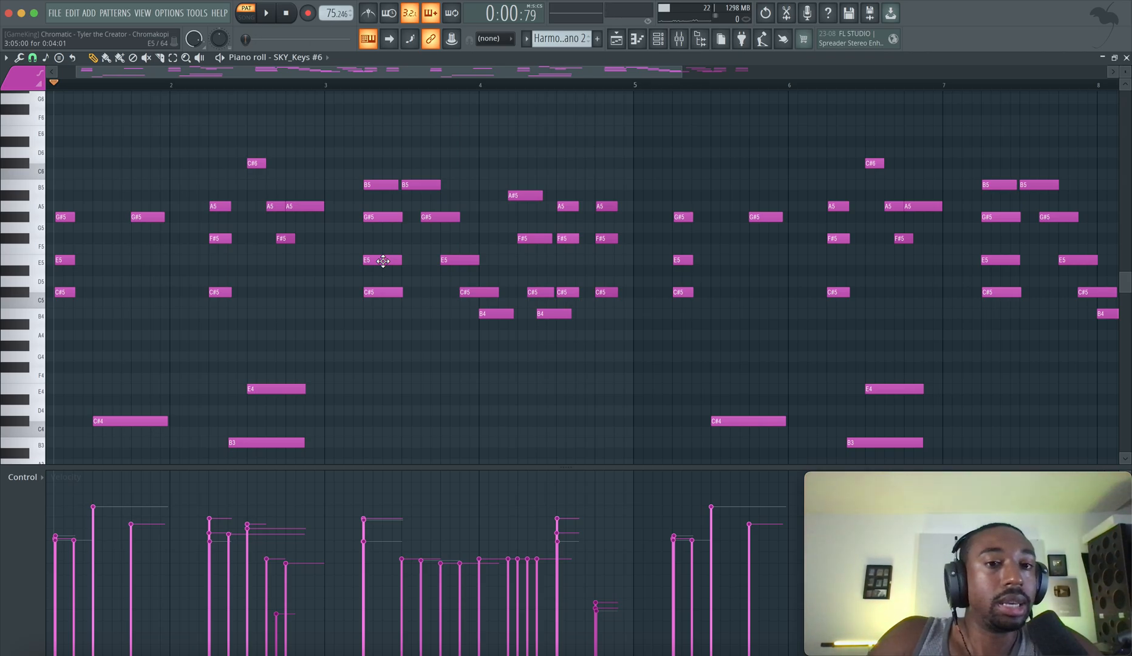
{"action": "left_click_drag", "start_coordinate": [377, 218], "coordinate": [378, 322]}
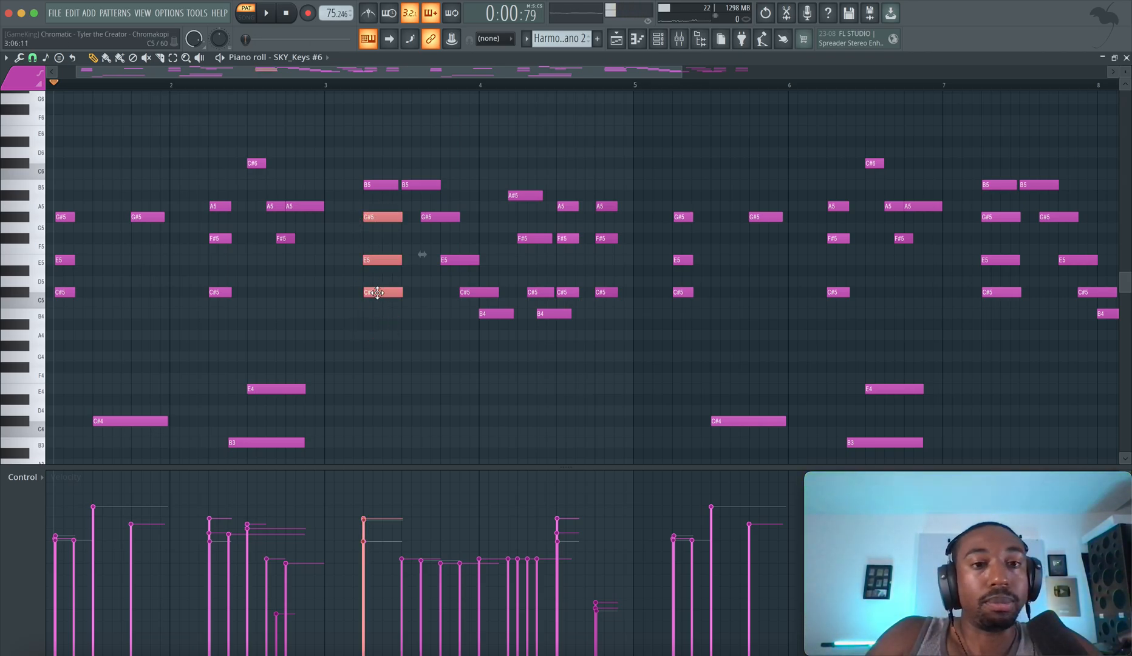
{"action": "left_click_drag", "start_coordinate": [373, 180], "coordinate": [373, 301]}
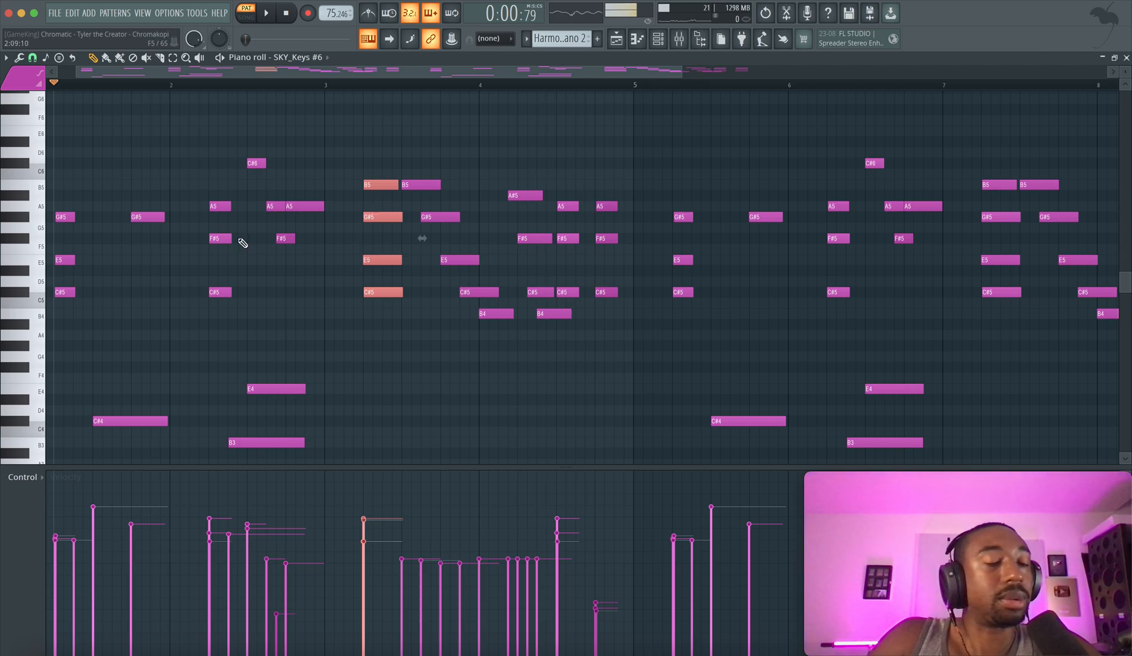
Highlight the opening chords of bars 1, 2 and 3 in turn to compare their voicings, and clear the selection
{"action": "scroll", "coordinate": [234, 233], "scroll_direction": "down", "scroll_amount": 3}
{"action": "scroll", "coordinate": [234, 234], "scroll_direction": "left", "scroll_amount": 1}
{"action": "left_click_drag", "start_coordinate": [110, 117], "coordinate": [81, 240]}
{"action": "scroll", "coordinate": [144, 241], "scroll_direction": "down", "scroll_amount": 4}
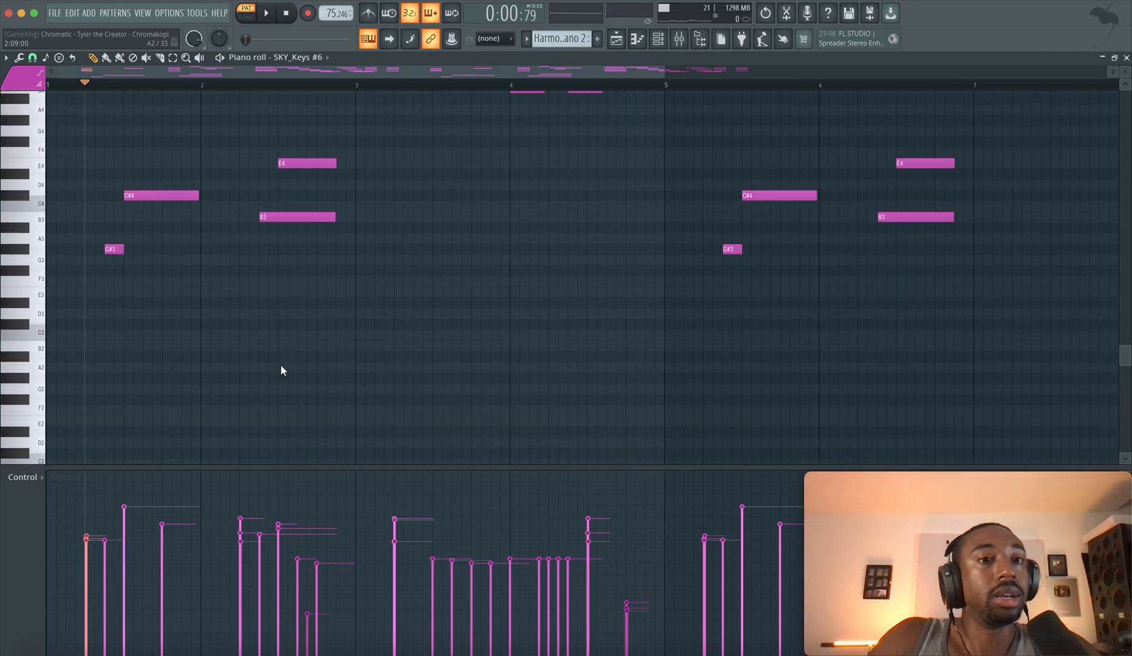
{"action": "scroll", "coordinate": [281, 370], "scroll_direction": "up", "scroll_amount": 8}
{"action": "left_click_drag", "start_coordinate": [242, 189], "coordinate": [285, 477]}
{"action": "scroll", "coordinate": [286, 295], "scroll_direction": "down", "scroll_amount": 2}
{"action": "left_click_drag", "start_coordinate": [392, 146], "coordinate": [432, 302]}
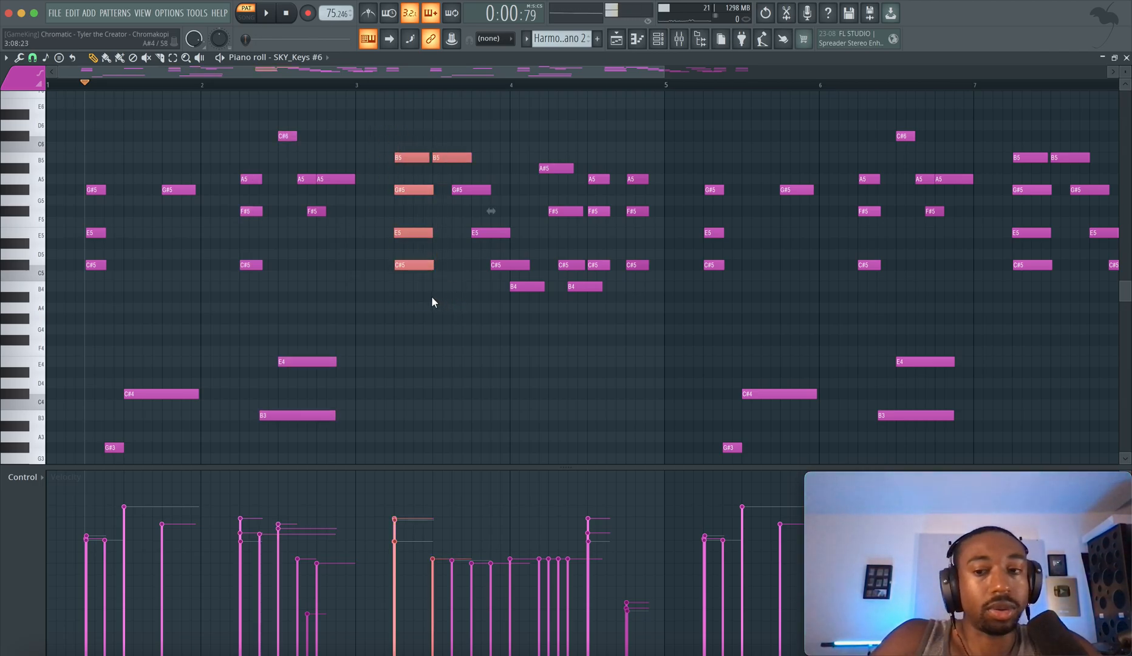
{"action": "left_click", "coordinate": [434, 304]}
Play the piano pattern briefly from the start of bar 3
{"action": "left_click", "coordinate": [355, 83]}
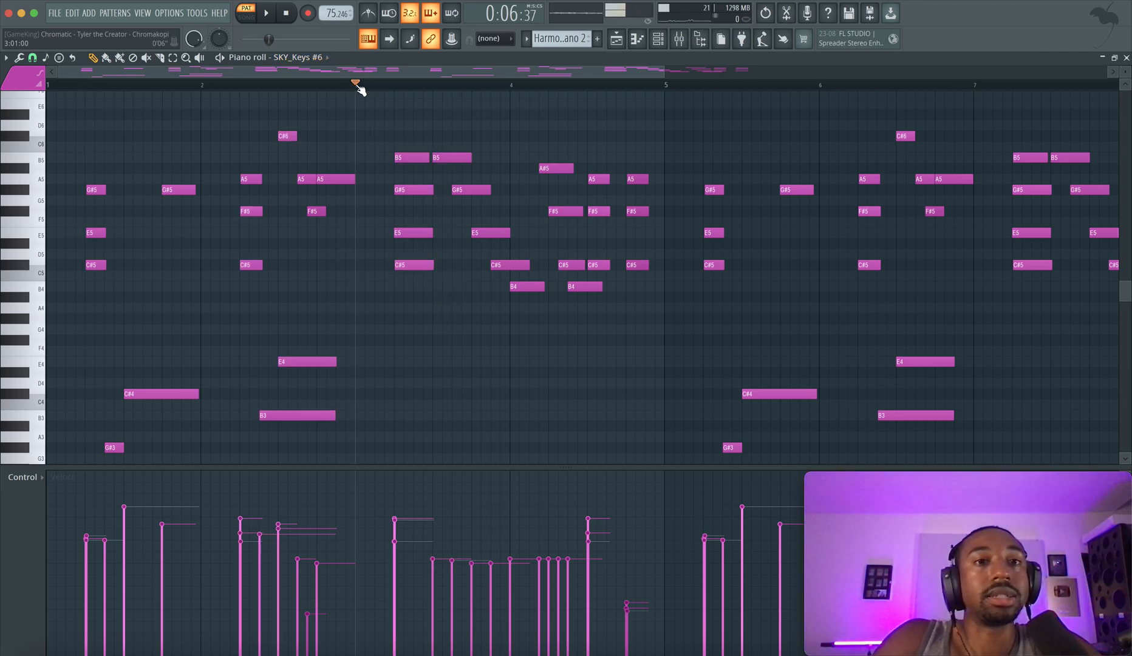
{"action": "key", "text": "space"}
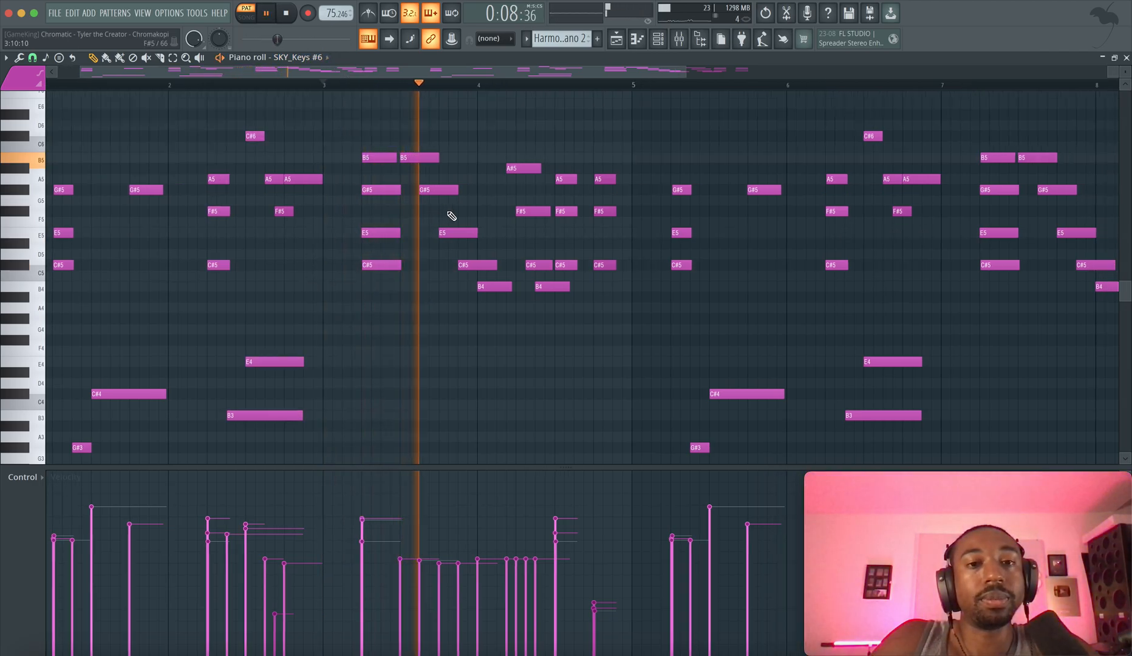
{"action": "key", "text": "space"}
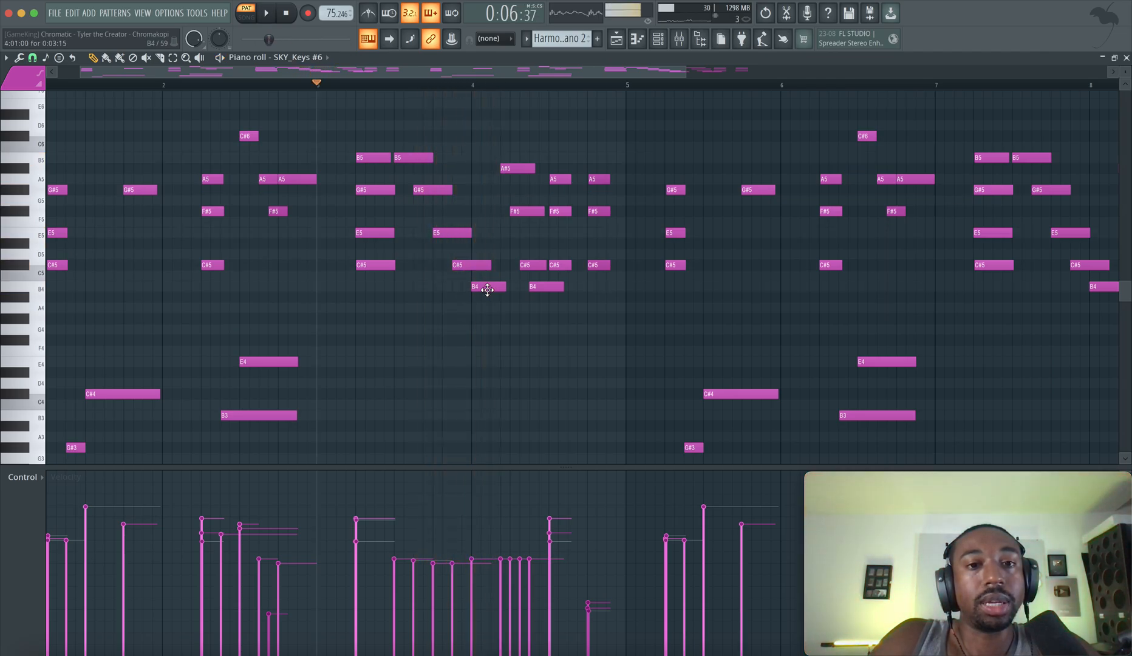
Highlight the descending run B5, G#5, E5, C#5, B4 from bar 3 into bar 4, and play the pattern from bar 3
{"action": "left_click_drag", "start_coordinate": [488, 289], "coordinate": [417, 141]}
{"action": "key", "text": "space"}
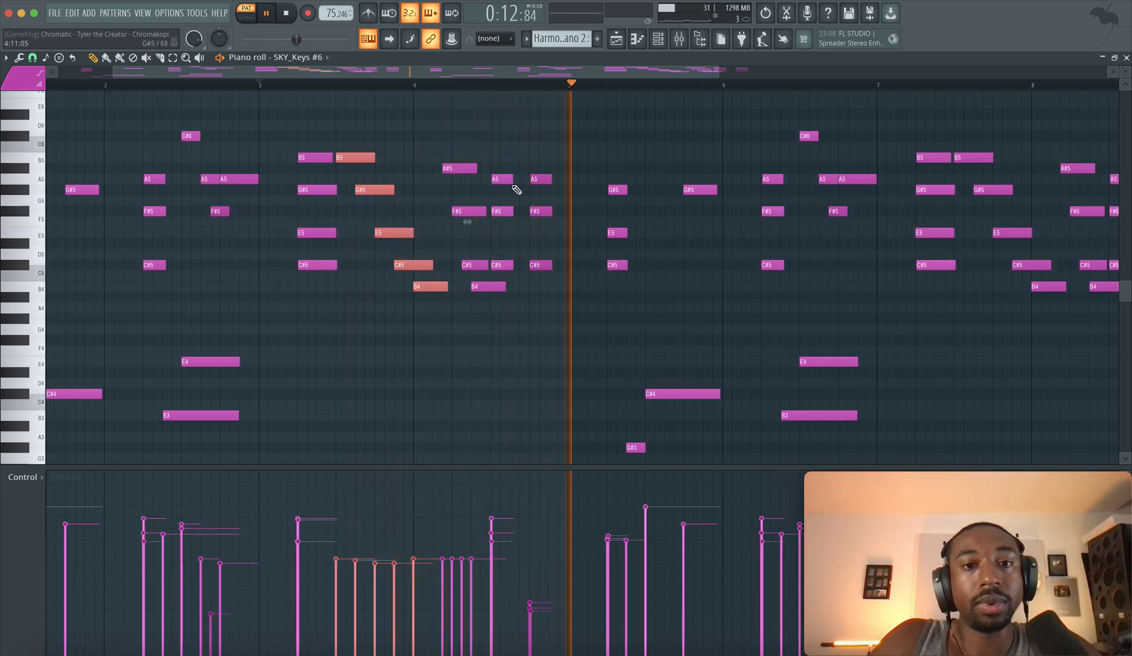
{"action": "scroll", "coordinate": [515, 186], "scroll_direction": "up", "scroll_amount": 3}
{"action": "scroll", "coordinate": [516, 188], "scroll_direction": "down", "scroll_amount": 3}
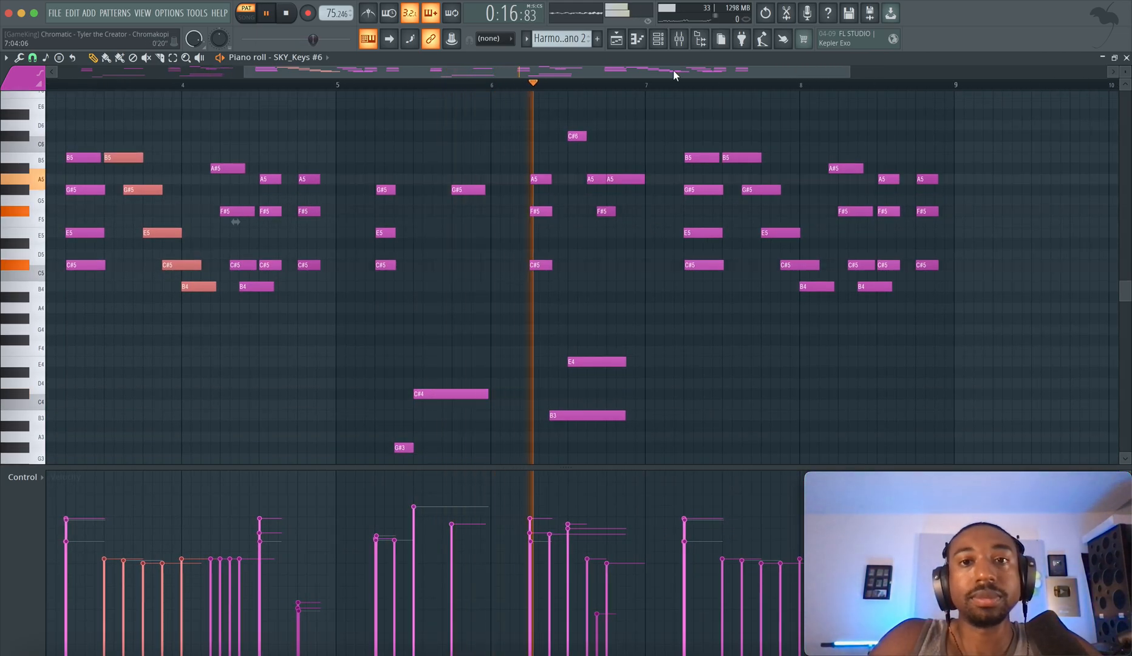
Play the arrangement briefly from bar 37, and open the first Contrast Bass Synth clip's notes
{"action": "left_click", "coordinate": [626, 42]}
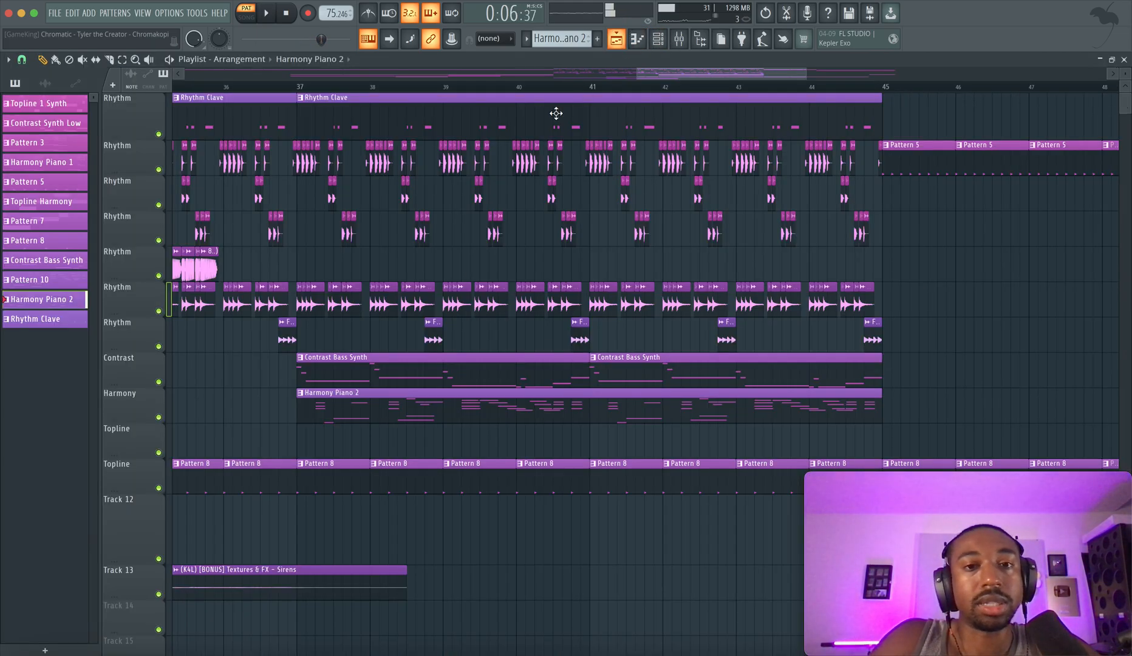
{"action": "left_click", "coordinate": [302, 88]}
{"action": "key", "text": "space"}
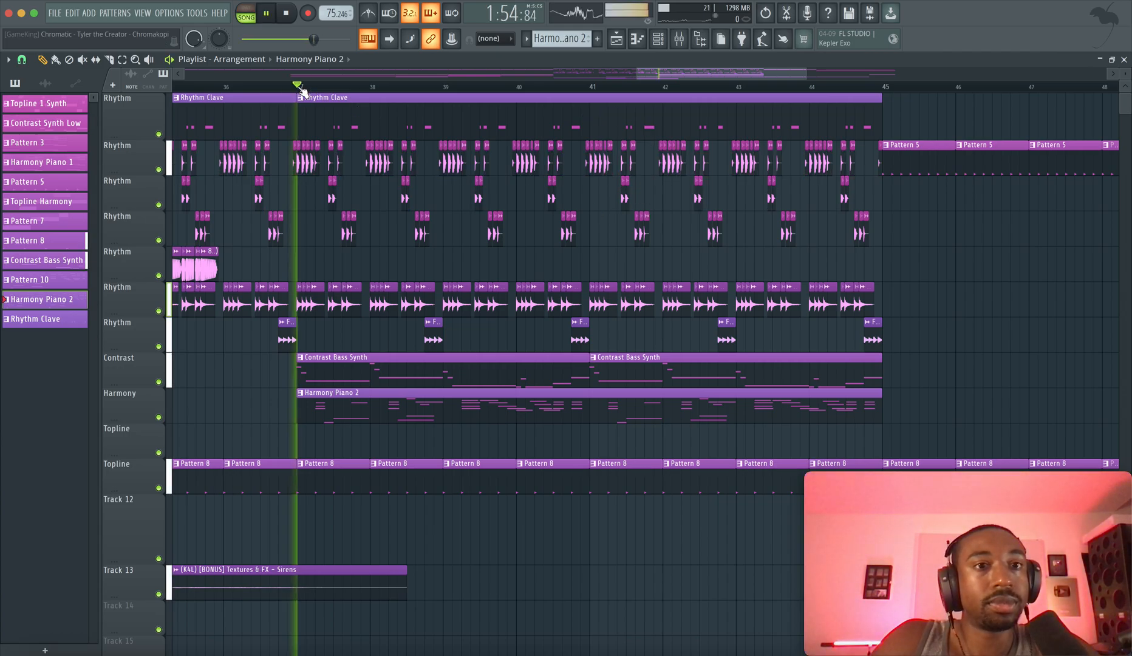
{"action": "key", "text": "space"}
{"action": "left_click", "coordinate": [330, 361]}
{"action": "left_click", "coordinate": [330, 361]}
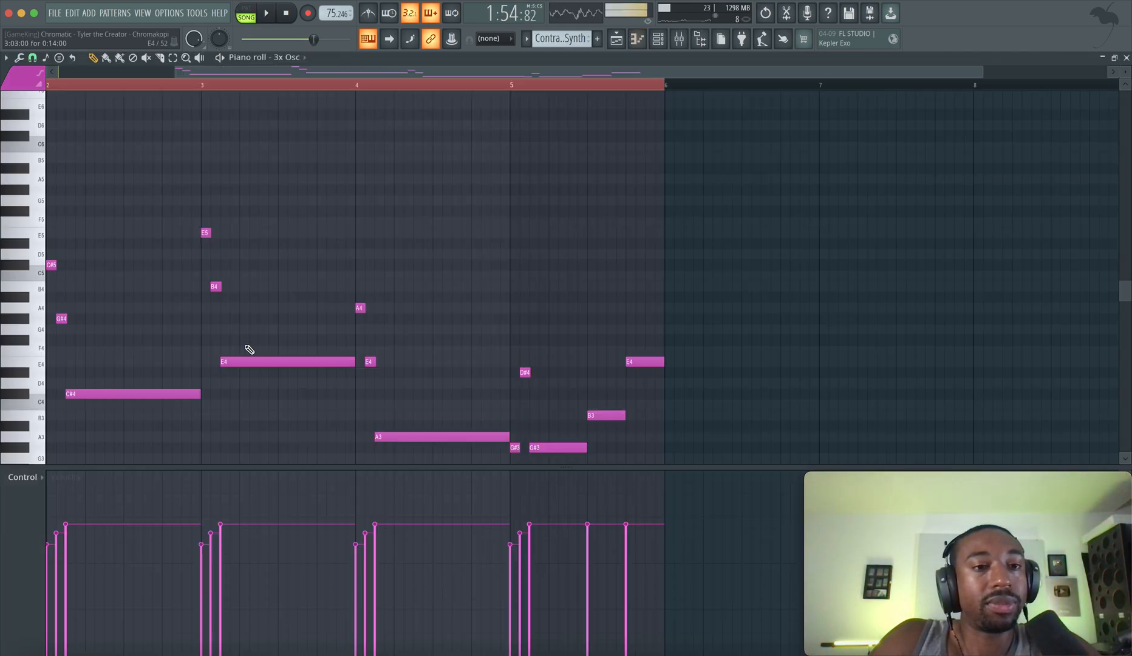
Highlight bar 2's bass notes C#5, G#4 and C#4 together, singling out the long C#4, and clear the selection
{"action": "scroll", "coordinate": [245, 303], "scroll_direction": "up", "scroll_amount": 3}
{"action": "left_click_drag", "start_coordinate": [231, 377], "coordinate": [189, 211]}
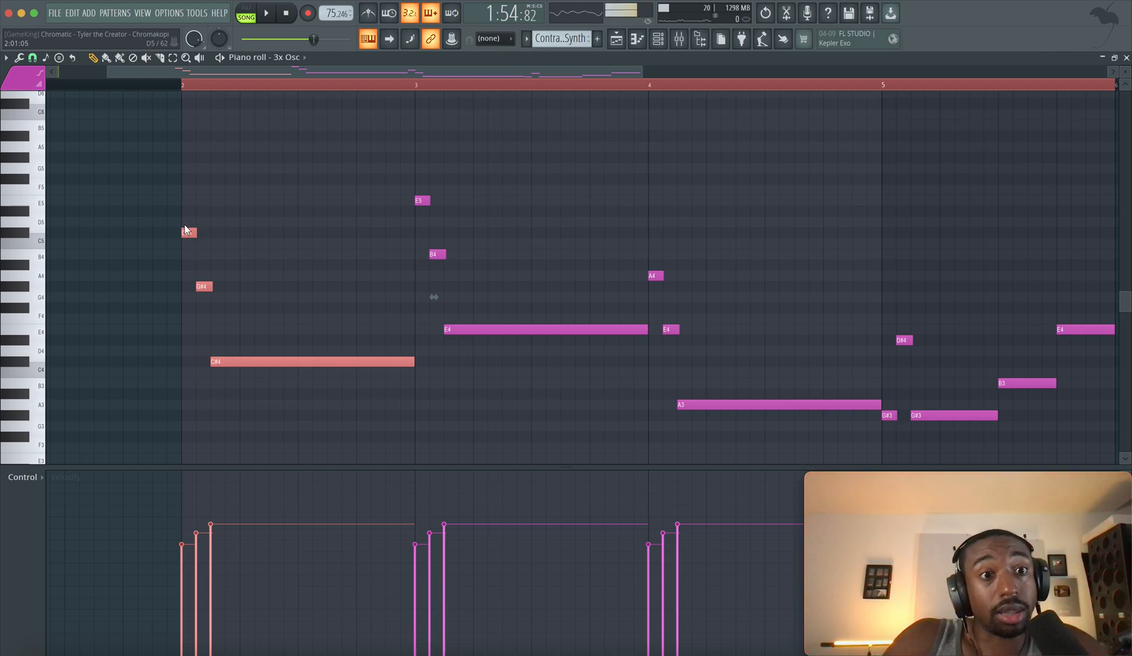
{"action": "left_click", "coordinate": [188, 233]}
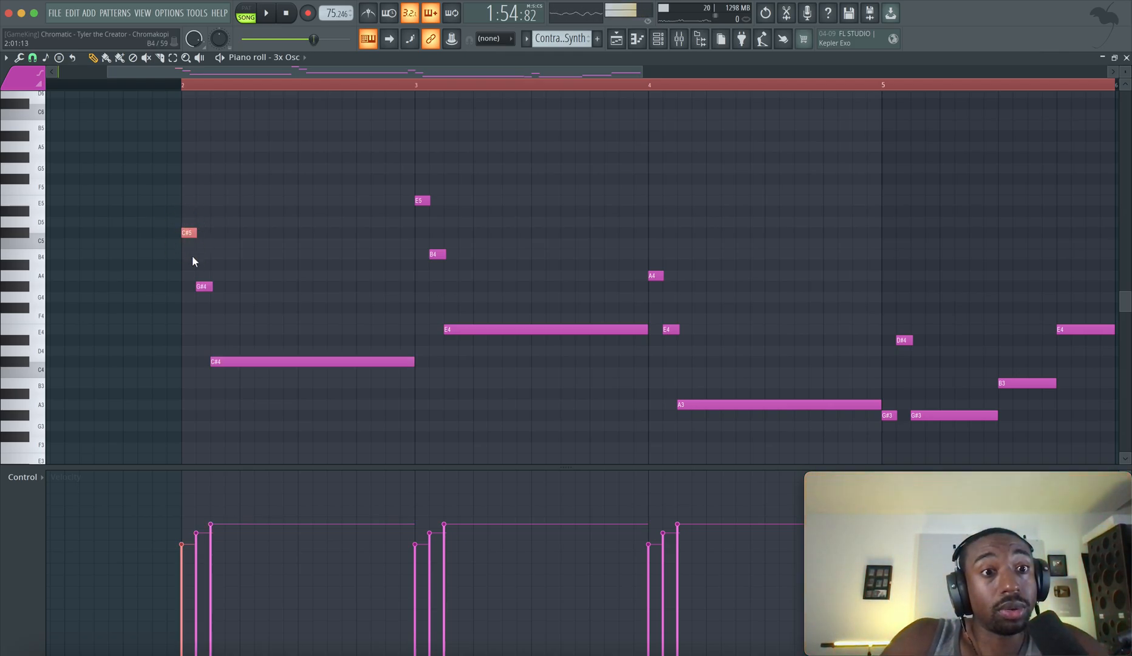
{"action": "left_click", "coordinate": [223, 363]}
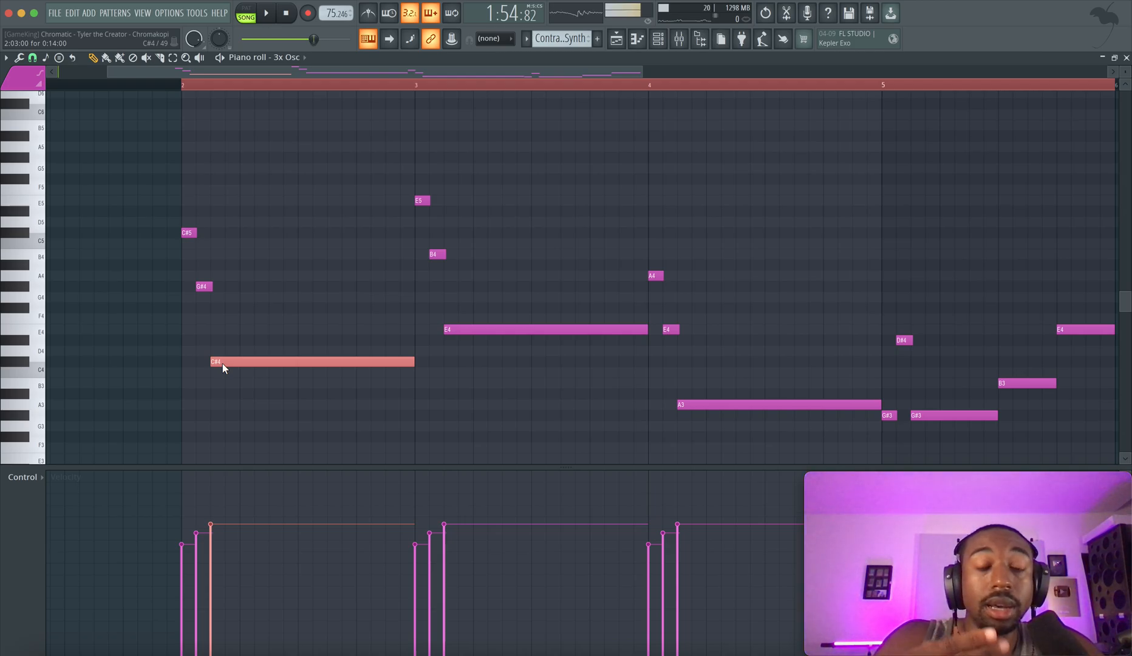
{"action": "left_click", "coordinate": [229, 298]}
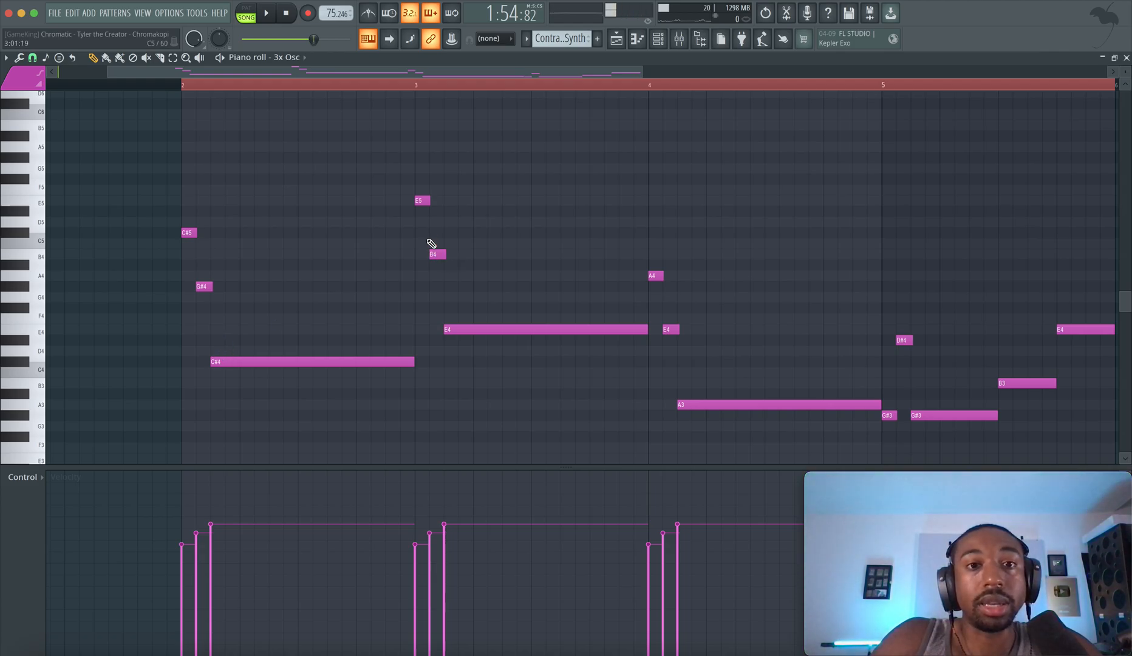
Highlight bar 3's bass notes E5, B4 and E4, comparing their descending pattern with bar 2's
{"action": "left_click_drag", "start_coordinate": [458, 266], "coordinate": [480, 336]}
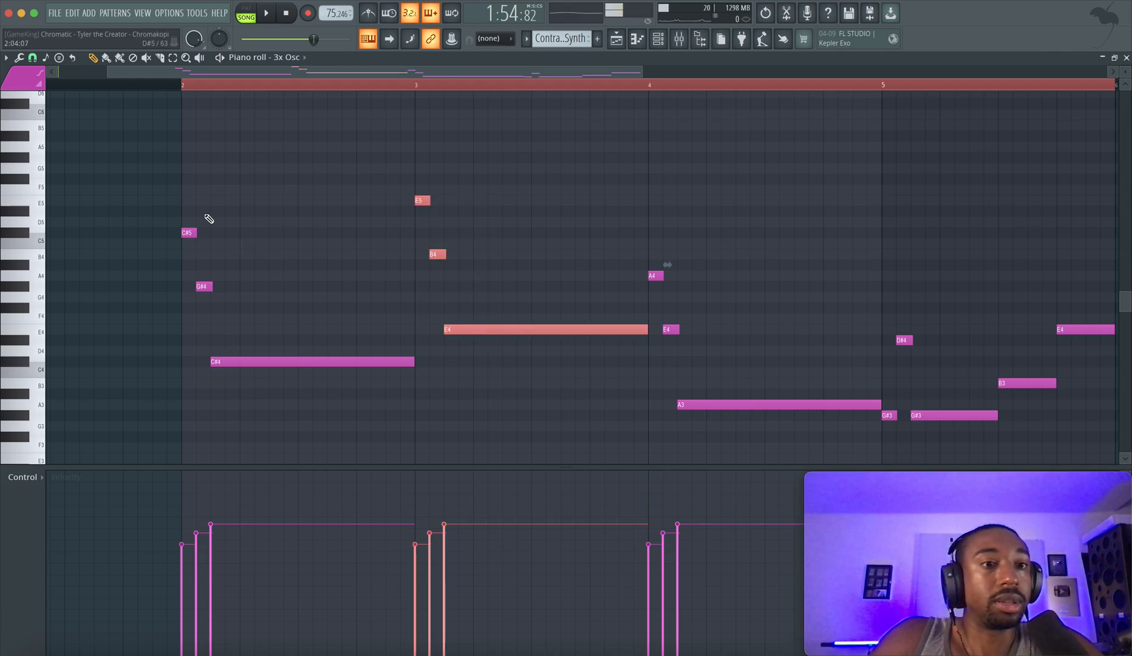
{"action": "left_click_drag", "start_coordinate": [170, 207], "coordinate": [193, 237]}
{"action": "left_click_drag", "start_coordinate": [211, 284], "coordinate": [262, 378]}
{"action": "left_click", "coordinate": [422, 200]}
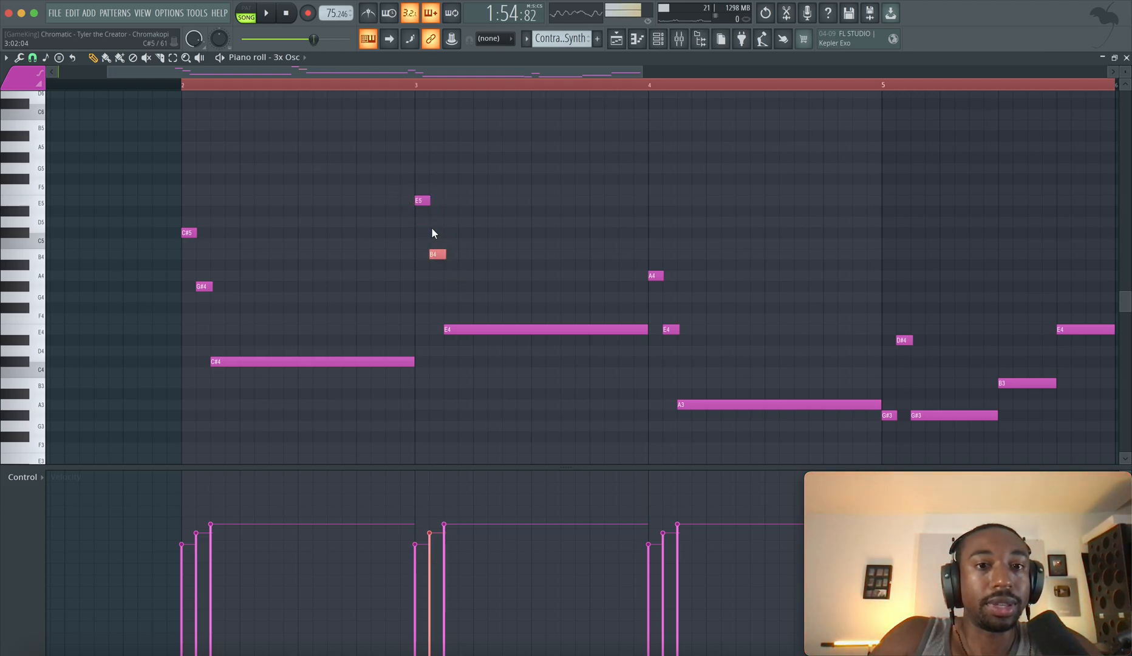
Examine the bass notes of bars 4 and 5, highlighting the long A3, the short D#4 and the long G#3
{"action": "scroll", "coordinate": [468, 383], "scroll_direction": "right", "scroll_amount": 5}
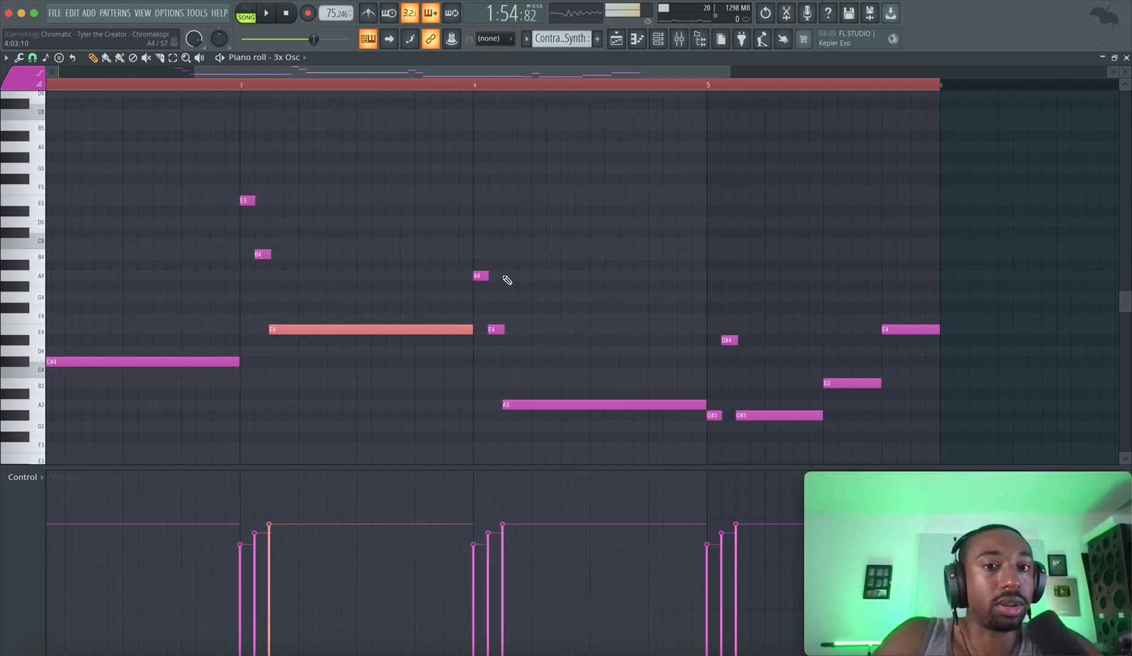
{"action": "left_click", "coordinate": [506, 405]}
{"action": "scroll", "coordinate": [547, 395], "scroll_direction": "right", "scroll_amount": 4}
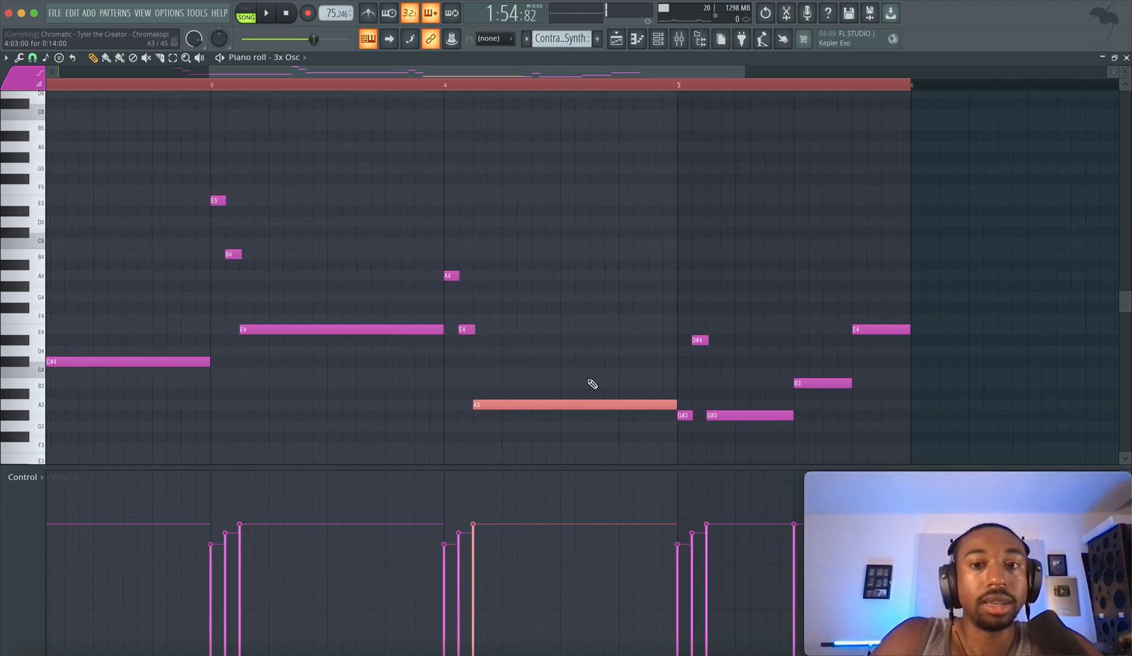
{"action": "scroll", "coordinate": [607, 425], "scroll_direction": "down", "scroll_amount": 4}
{"action": "scroll", "coordinate": [567, 425], "scroll_direction": "down", "scroll_amount": 1}
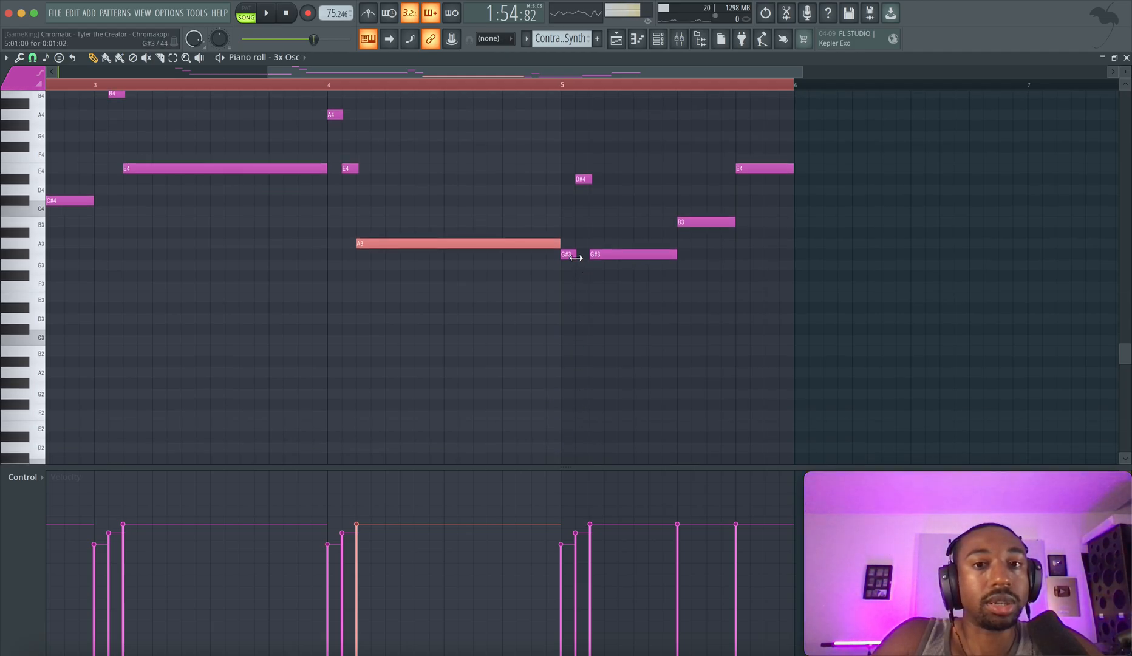
{"action": "left_click", "coordinate": [582, 178]}
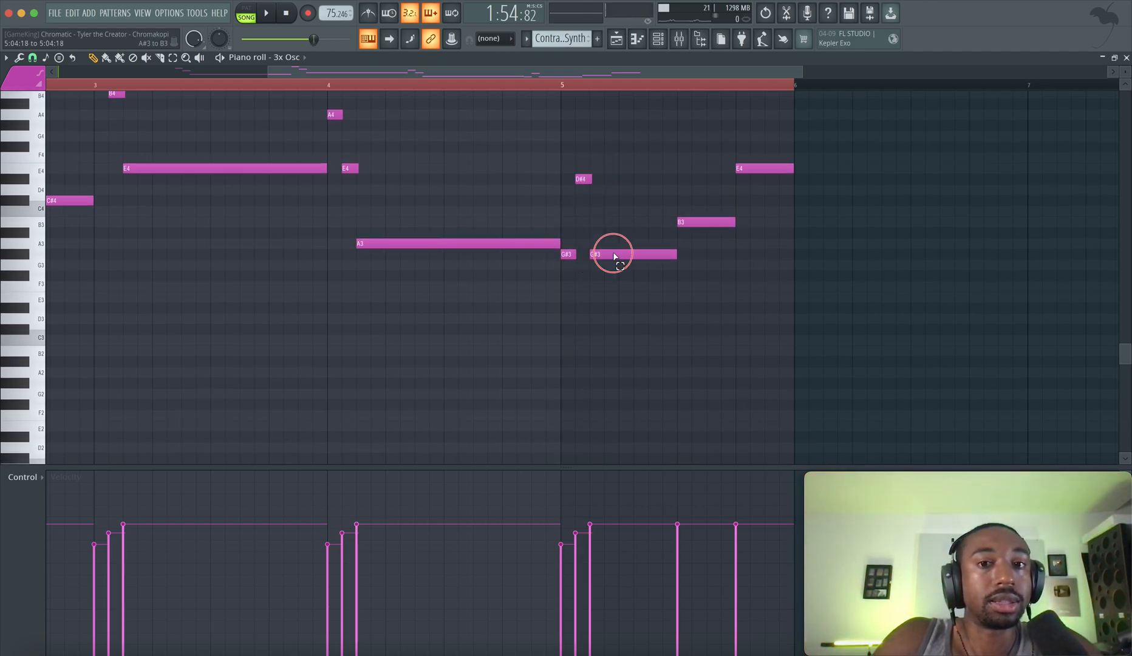
{"action": "scroll", "coordinate": [642, 263], "scroll_direction": "down", "scroll_amount": 7}
{"action": "scroll", "coordinate": [642, 263], "scroll_direction": "right", "scroll_amount": 5}
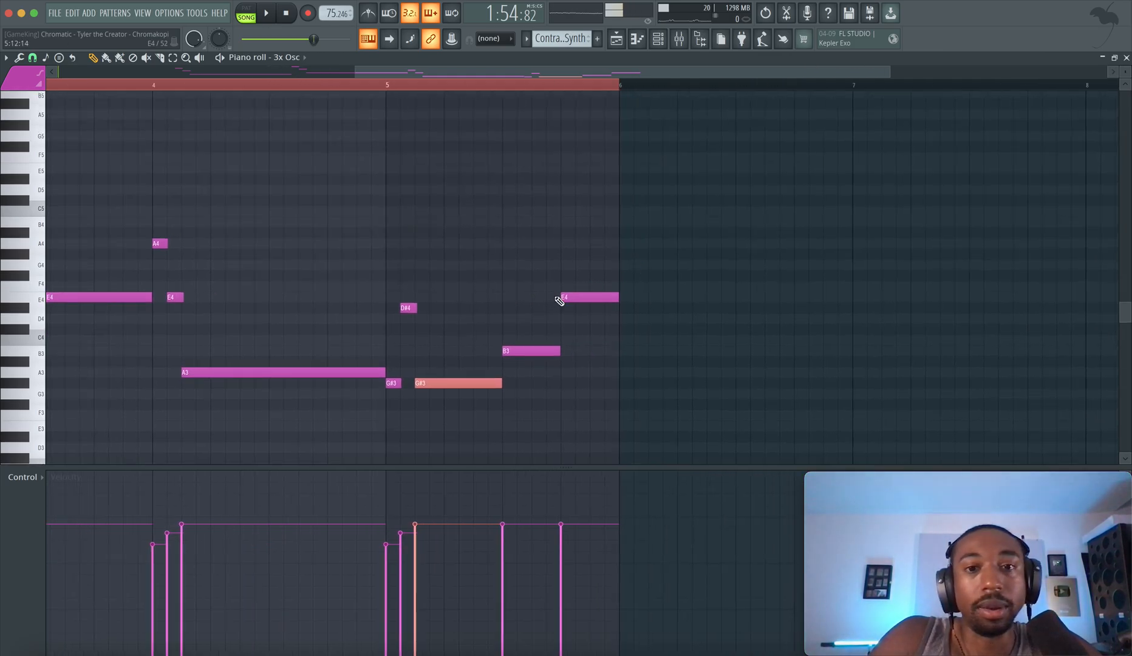
Highlight the B3 and E4 that close bar 5 of the bass pattern
{"action": "left_click_drag", "start_coordinate": [529, 372], "coordinate": [597, 247]}
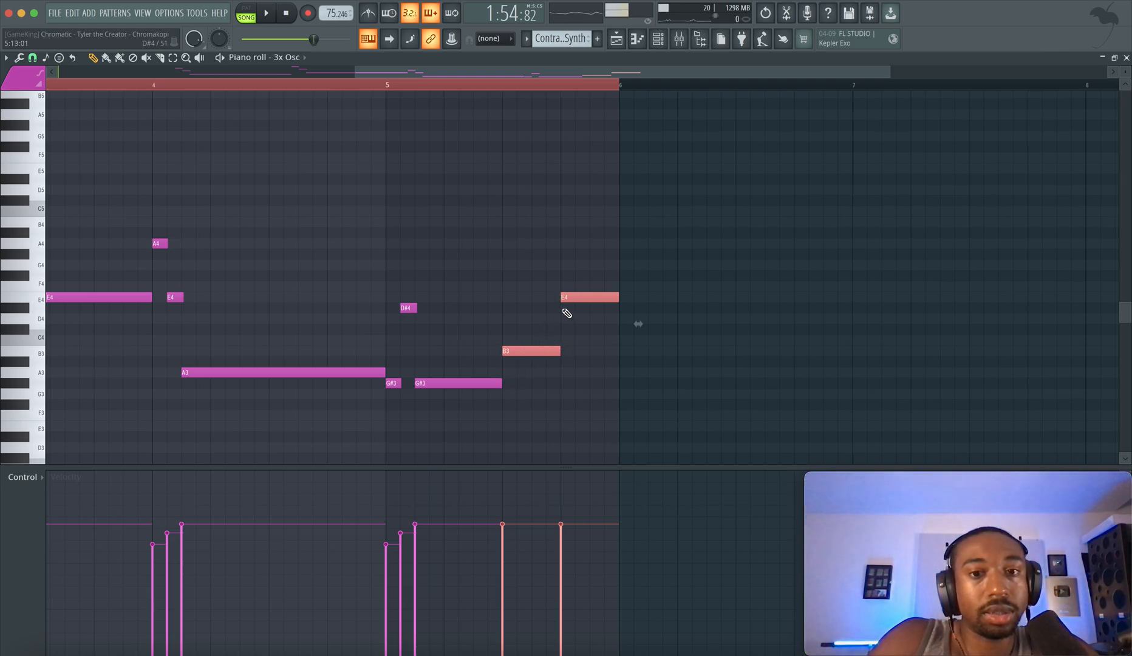
{"action": "left_click_drag", "start_coordinate": [576, 294], "coordinate": [544, 369]}
{"action": "scroll", "coordinate": [354, 69], "scroll_direction": "down", "scroll_amount": 5}
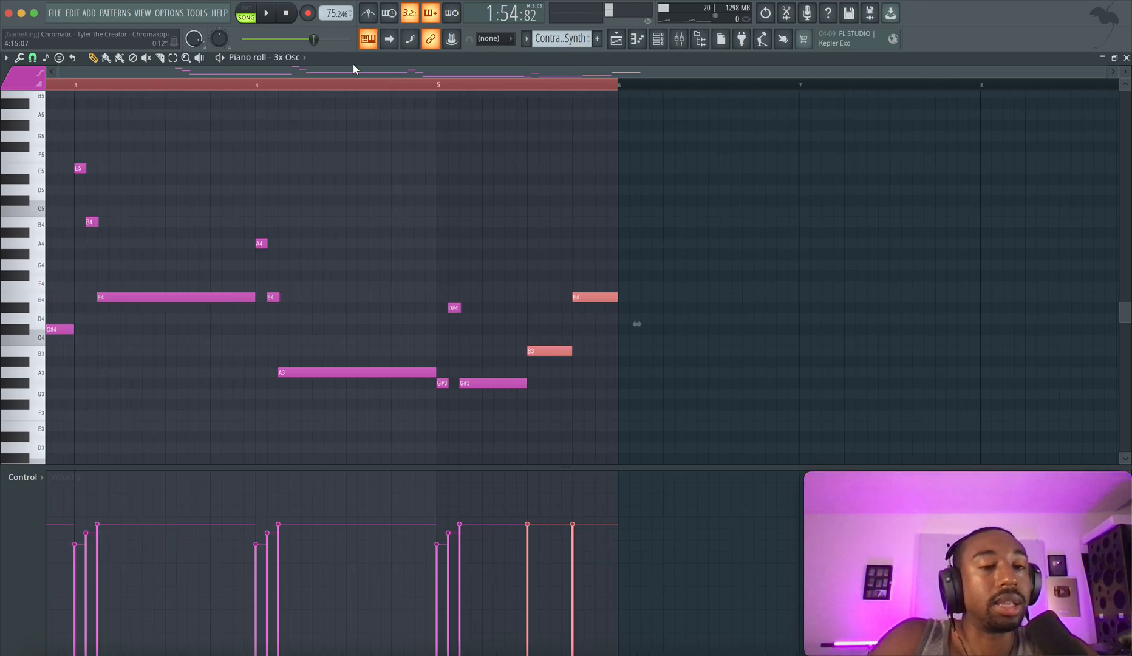
Play the arrangement from bar 37 through the end of the Contrast Bass Synth and Harmony Piano 2 section
{"action": "key", "text": "F5"}
{"action": "key", "text": "space"}
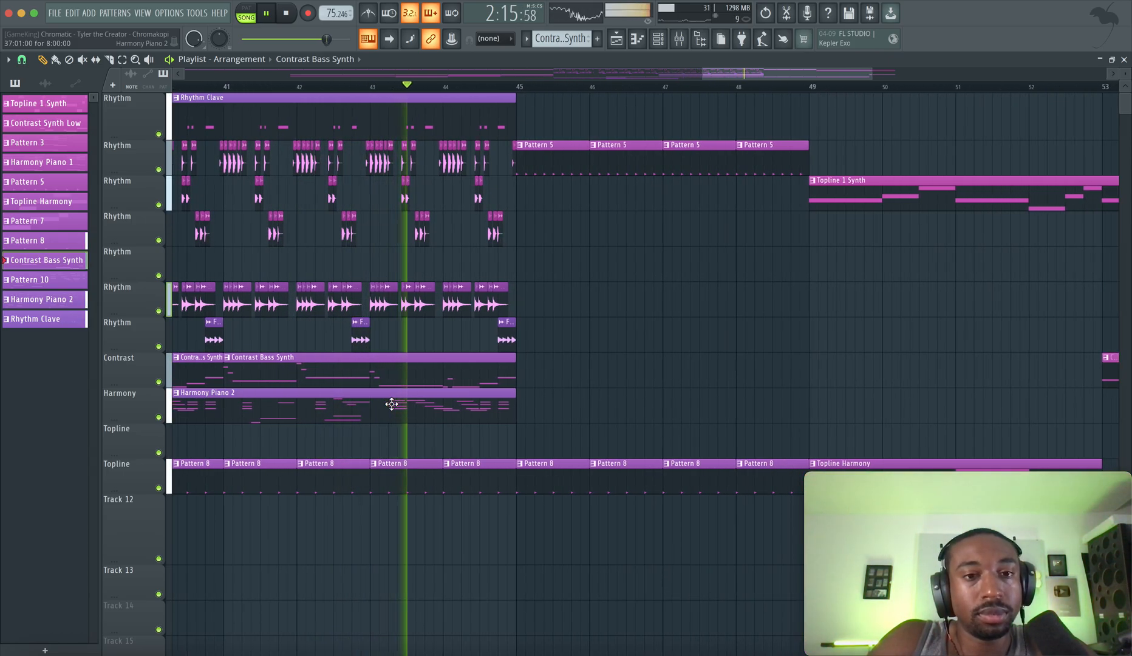
{"action": "scroll", "coordinate": [392, 404], "scroll_direction": "down", "scroll_amount": 3}
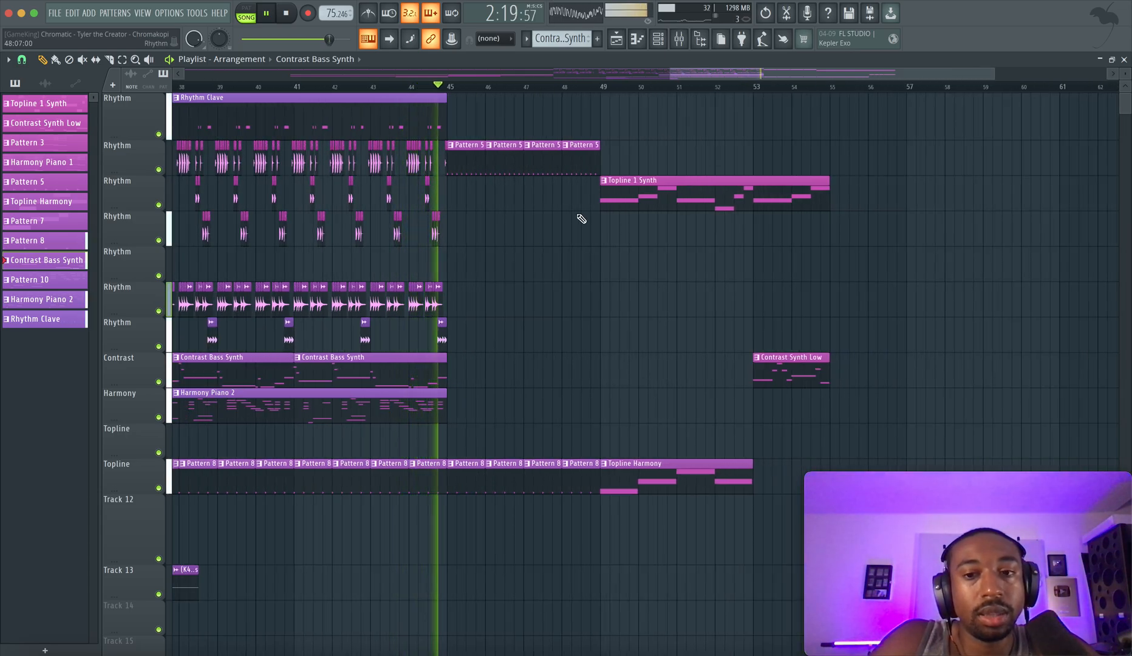
{"action": "key", "text": "space"}
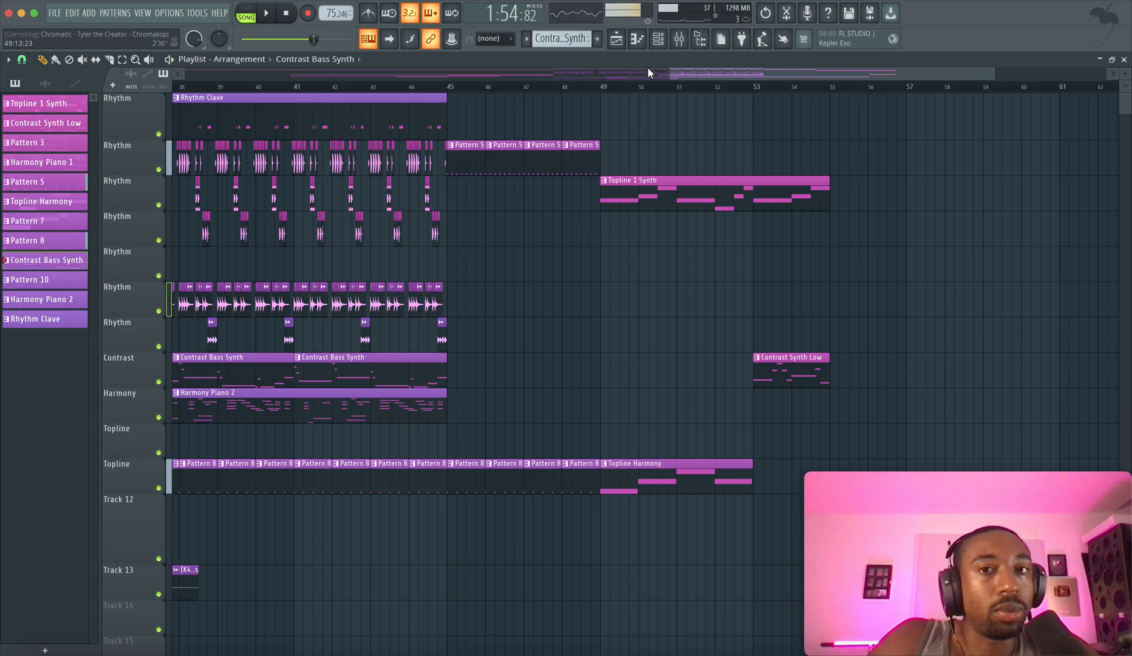
Check the mixer briefly, and survey the whole arrangement from bar 1 with the song position back at the start
{"action": "left_click", "coordinate": [679, 39]}
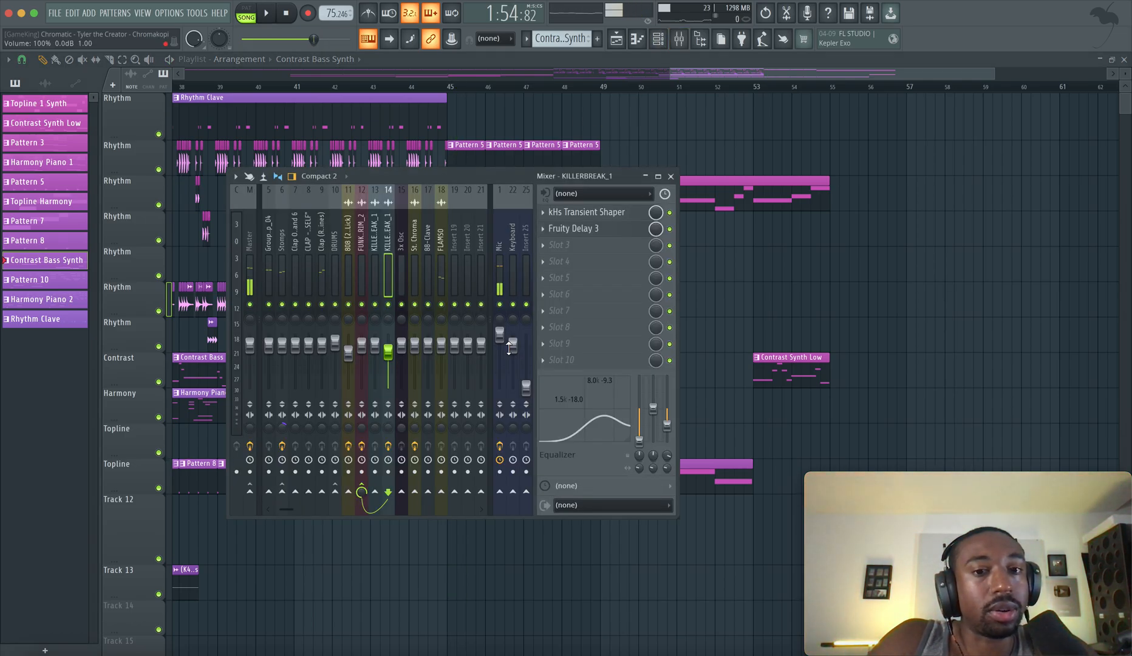
{"action": "key", "text": "F9"}
{"action": "scroll", "coordinate": [470, 120], "scroll_direction": "left", "scroll_amount": 7}
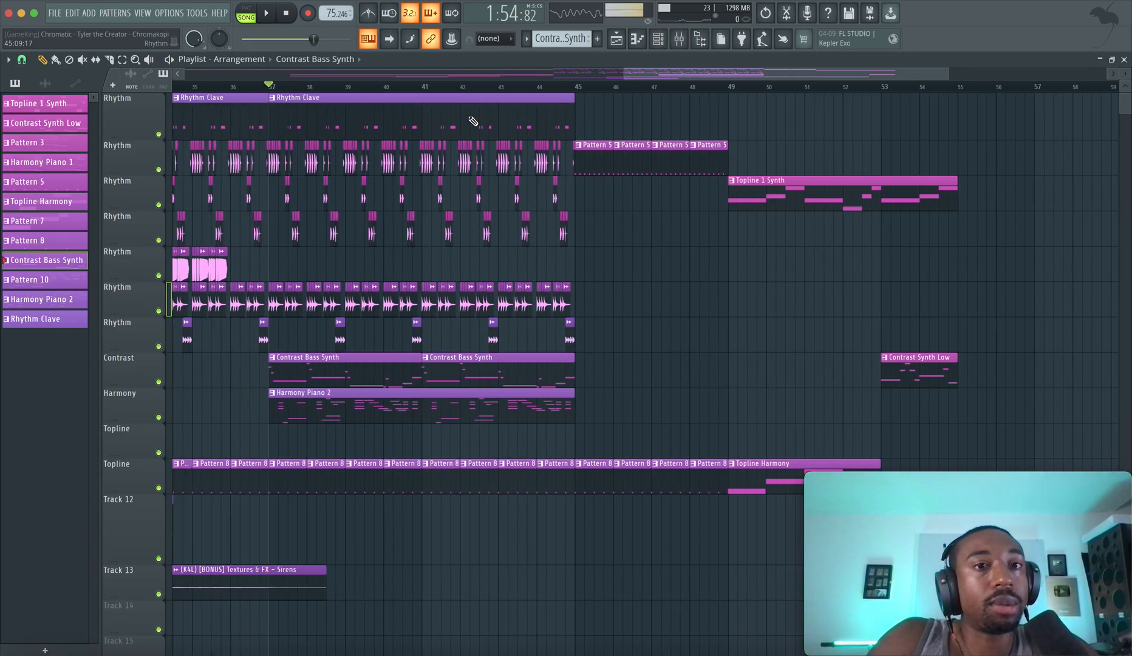
{"action": "scroll", "coordinate": [324, 100], "scroll_direction": "left", "scroll_amount": 15}
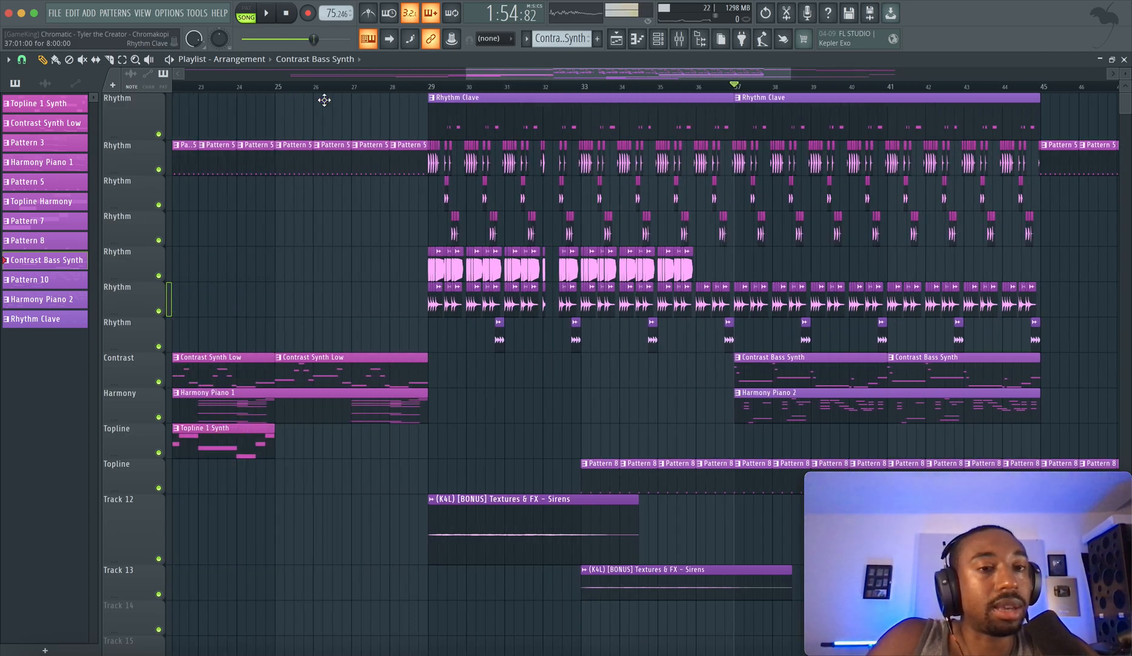
{"action": "scroll", "coordinate": [325, 100], "scroll_direction": "left", "scroll_amount": 4}
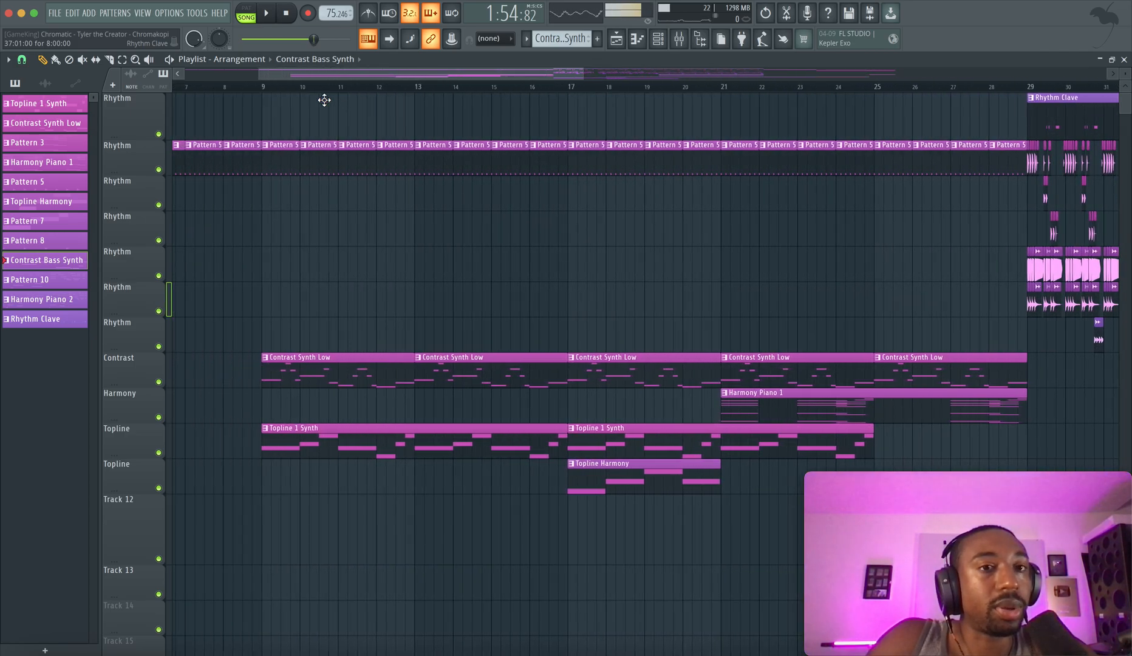
{"action": "scroll", "coordinate": [328, 107], "scroll_direction": "down", "scroll_amount": 2}
{"action": "scroll", "coordinate": [336, 165], "scroll_direction": "down", "scroll_amount": 3}
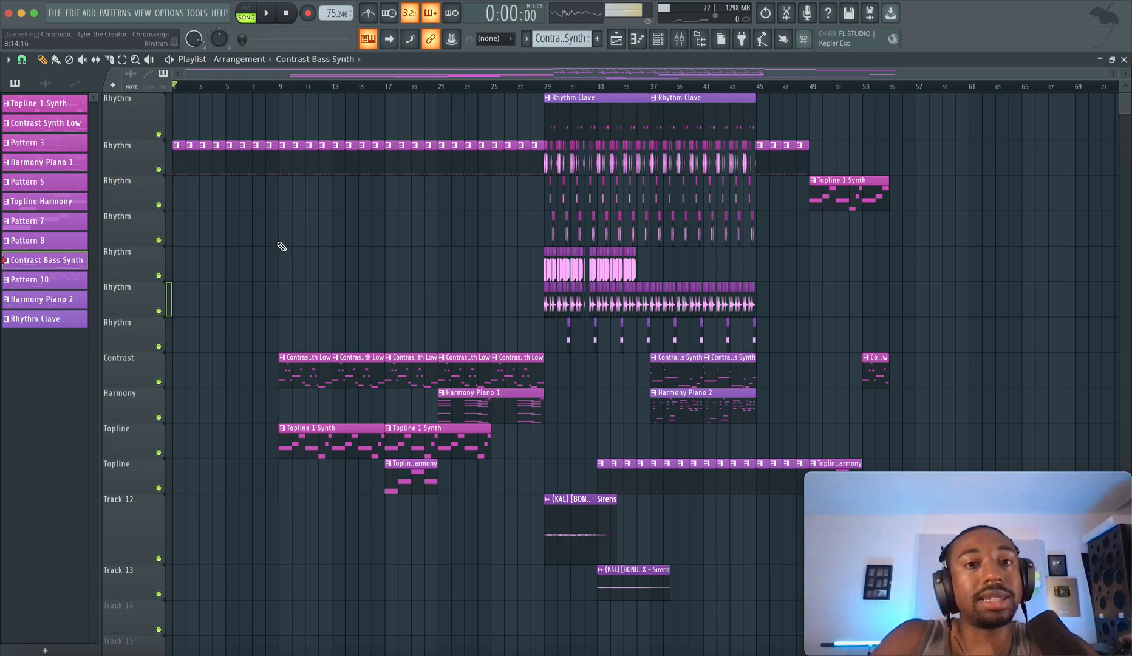
Check the project info for the time spent and the project's plugin, channel and note statistics
{"action": "left_click", "coordinate": [169, 12]}
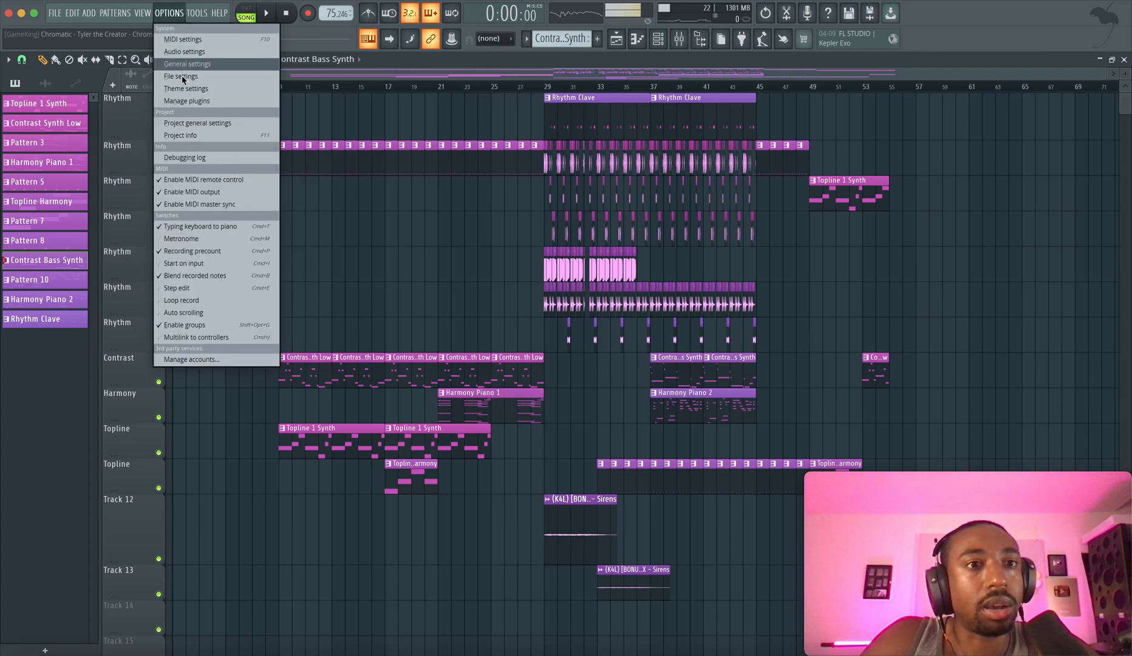
{"action": "left_click", "coordinate": [195, 134]}
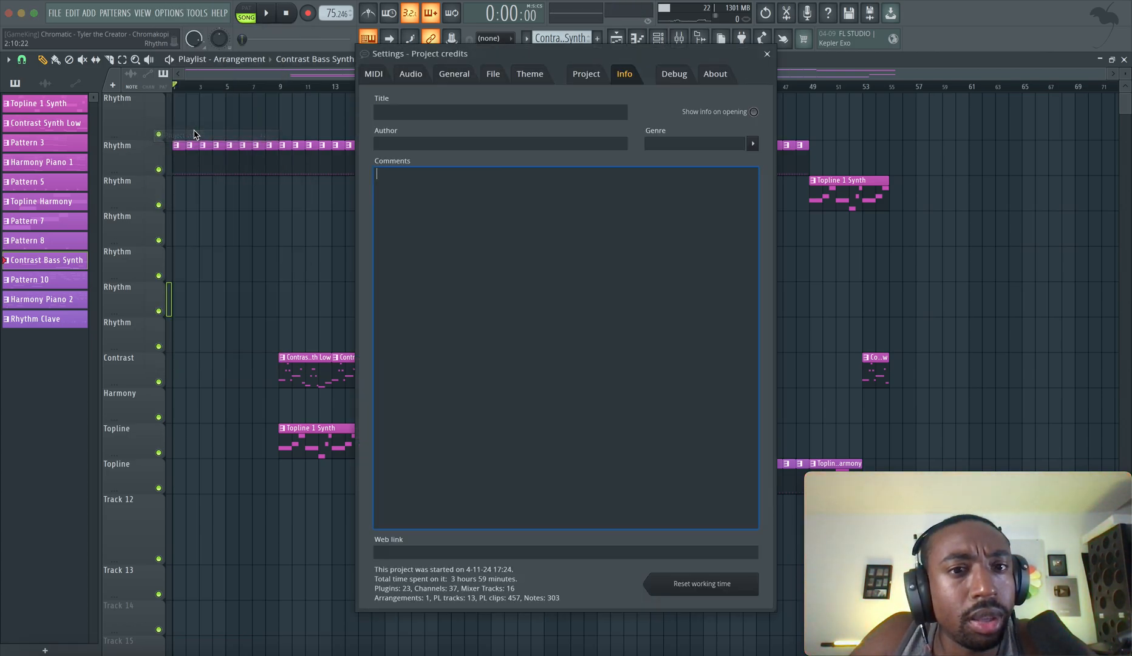
{"action": "left_click", "coordinate": [767, 54]}
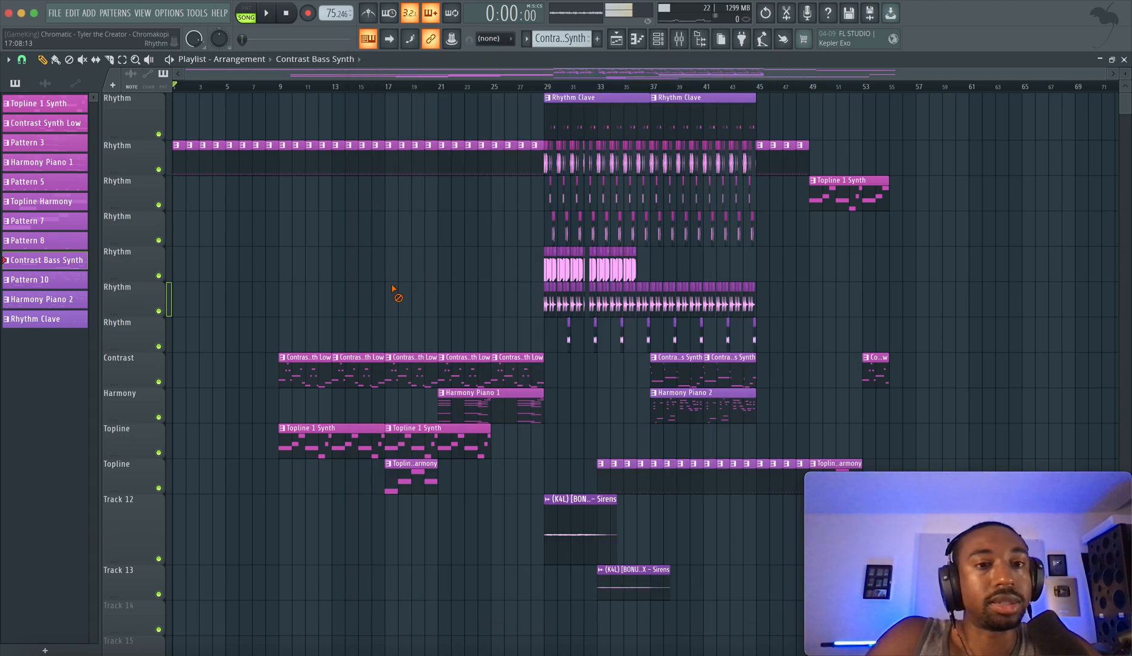
Start song playback from bar 1 and disable the effect slots on the Mic mixer track
{"action": "scroll", "coordinate": [396, 292], "scroll_direction": "up", "scroll_amount": 5}
{"action": "scroll", "coordinate": [401, 279], "scroll_direction": "down", "scroll_amount": 4}
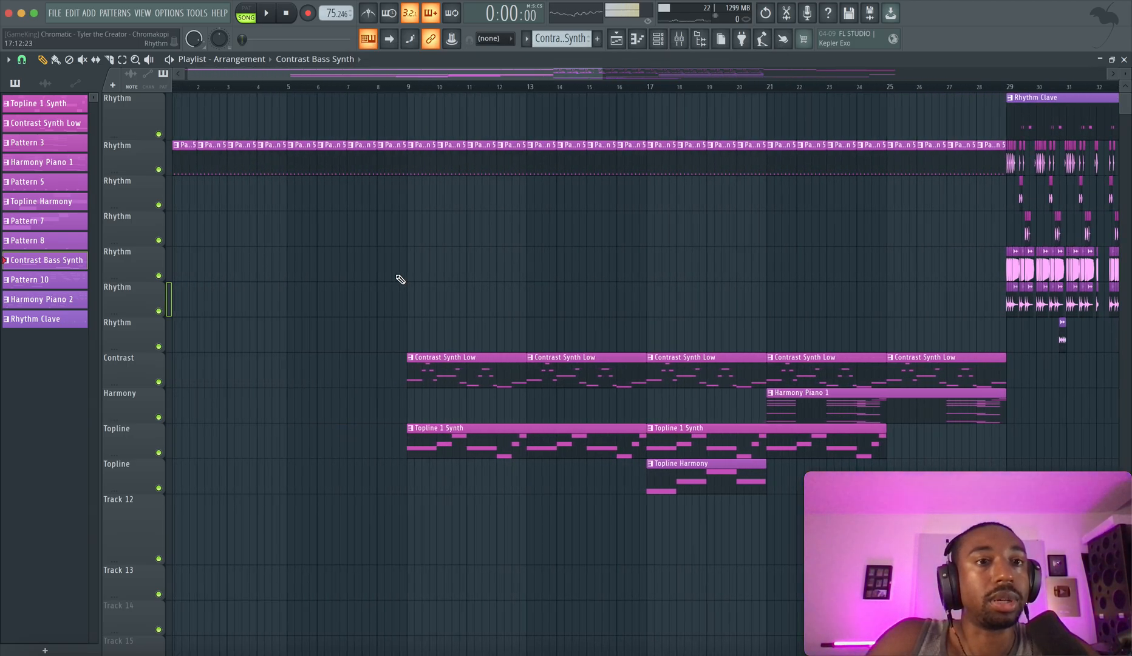
{"action": "key", "text": "space"}
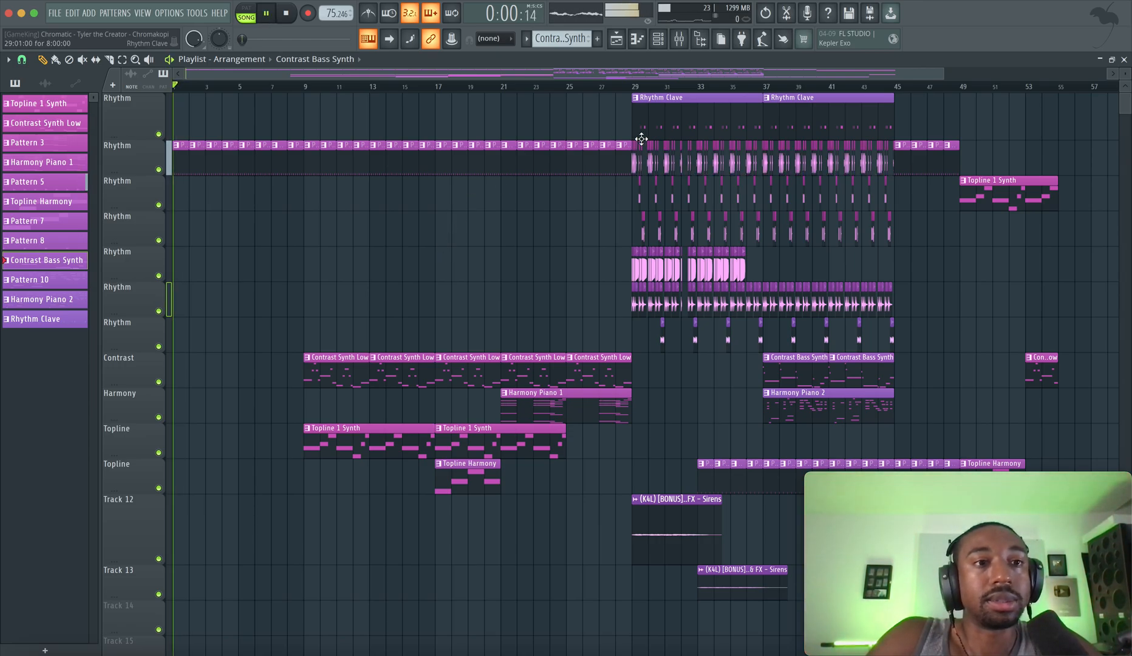
{"action": "left_click", "coordinate": [680, 38]}
{"action": "key", "text": "space"}
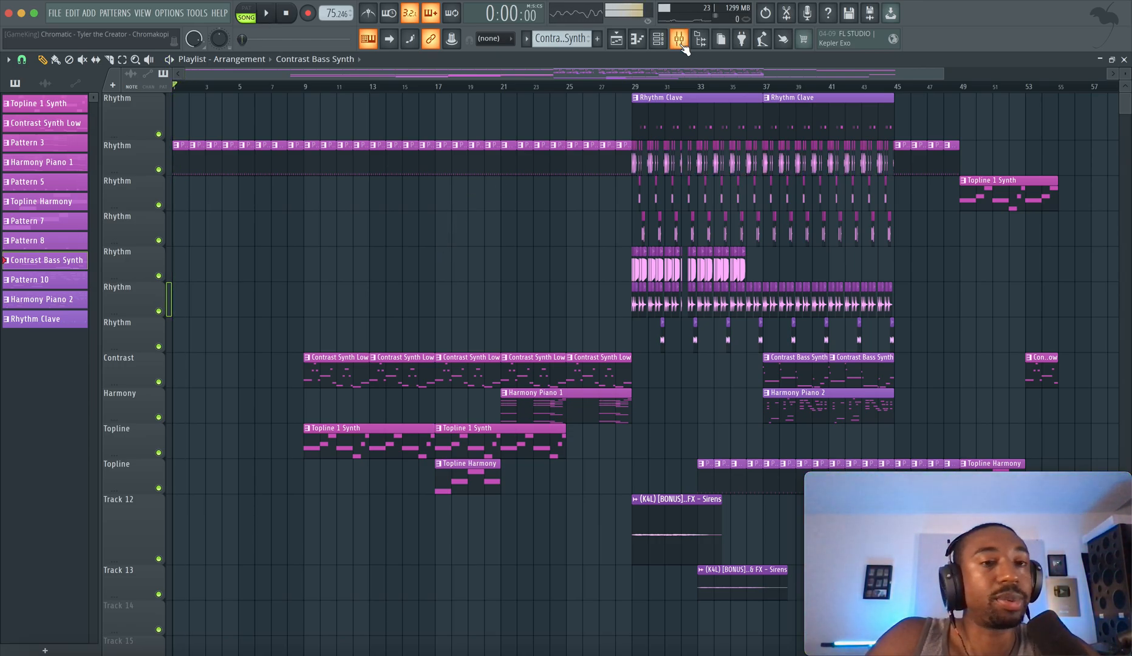
{"action": "key", "text": "space"}
{"action": "left_click", "coordinate": [680, 38]}
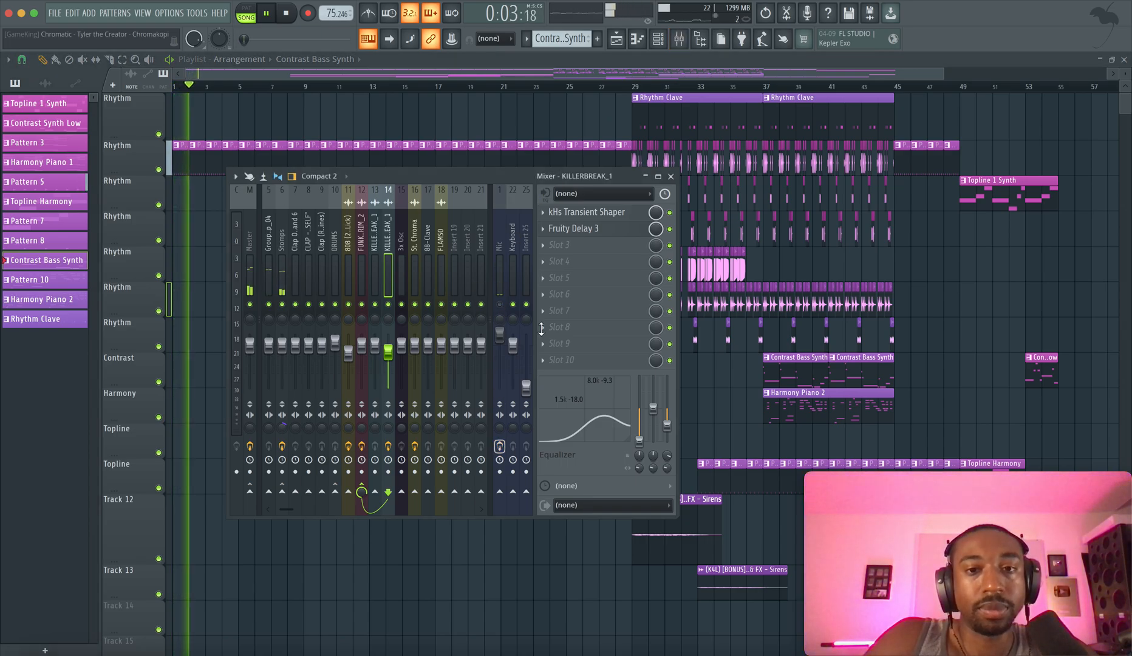
{"action": "left_click", "coordinate": [670, 176]}
Play the arrangement from bar 1 into the Pattern 5 and Pattern 8 section at bar 45, using auto scrolling until about bar 40
{"action": "scroll", "coordinate": [376, 247], "scroll_direction": "up", "scroll_amount": 2}
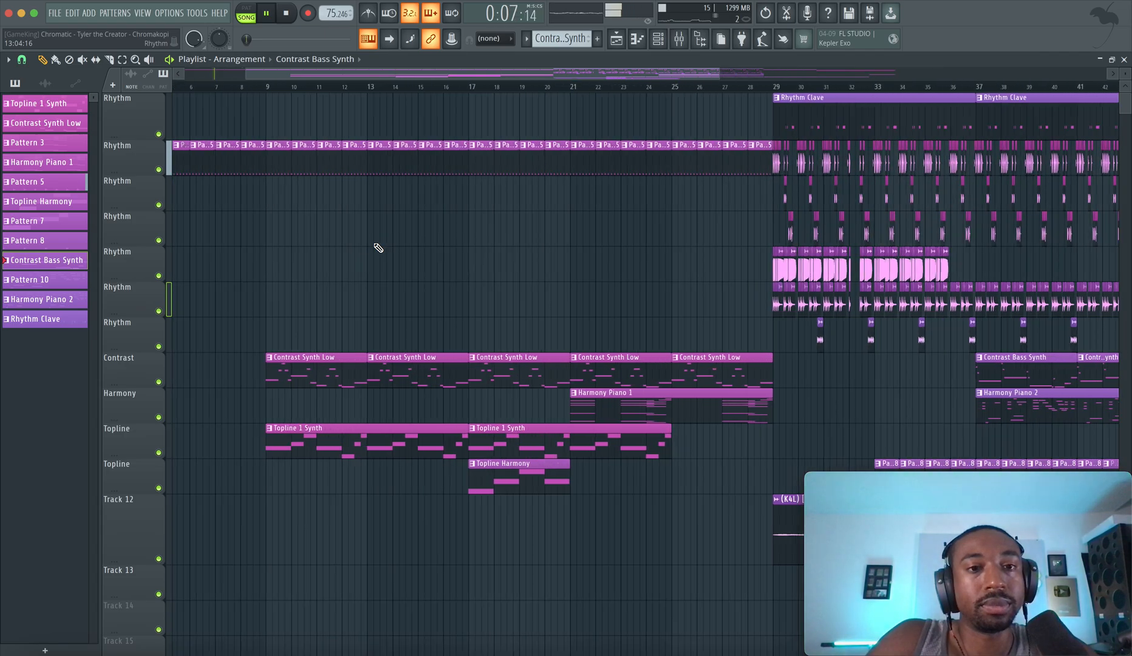
{"action": "scroll", "coordinate": [387, 220], "scroll_direction": "up", "scroll_amount": 3}
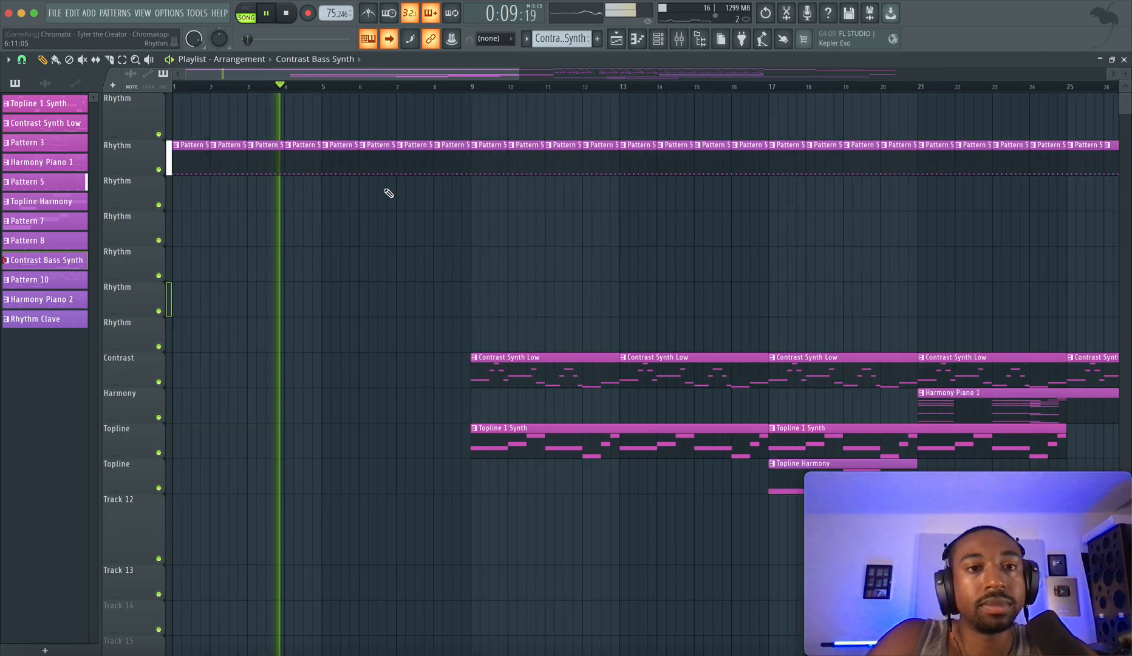
{"action": "scroll", "coordinate": [419, 218], "scroll_direction": "up", "scroll_amount": 2}
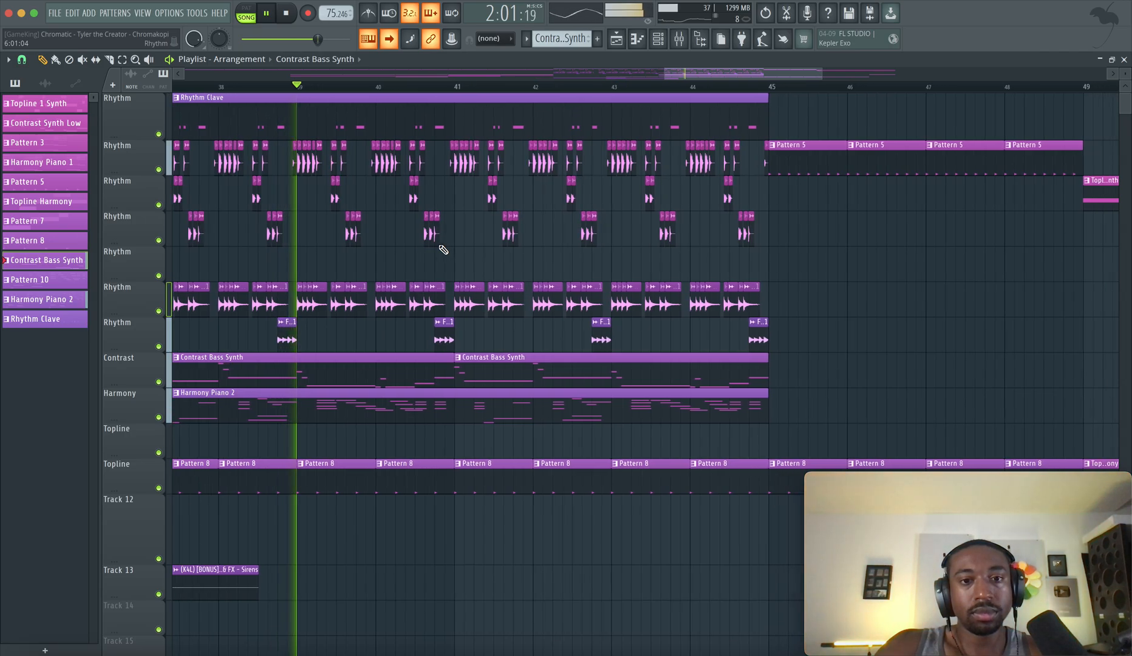
{"action": "scroll", "coordinate": [443, 249], "scroll_direction": "down", "scroll_amount": 3}
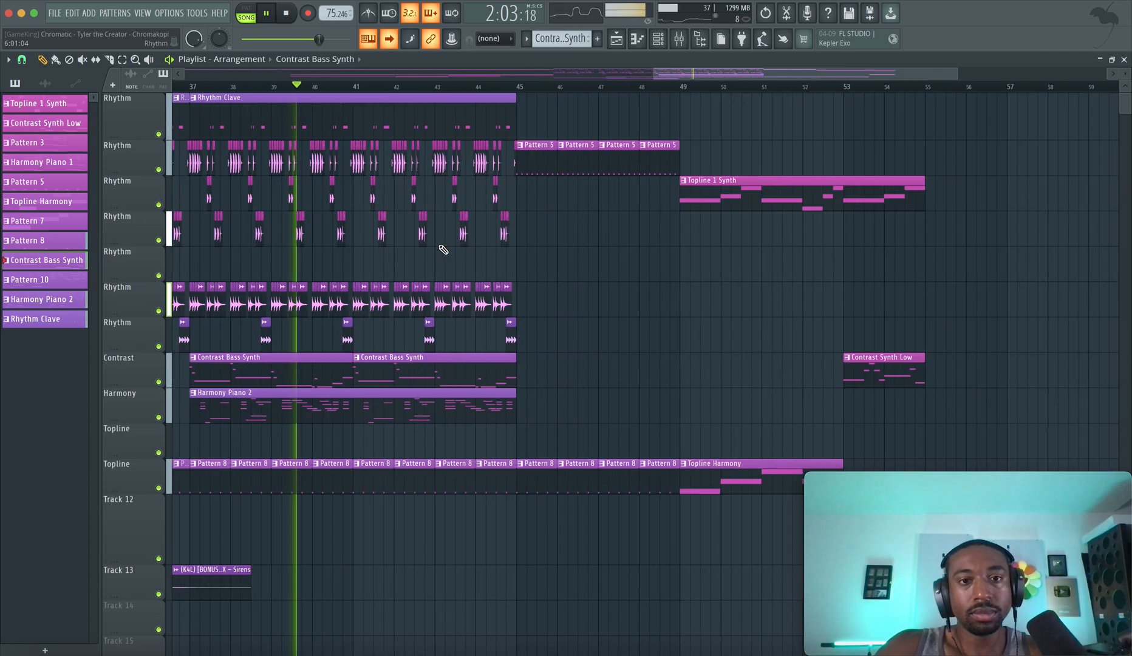
{"action": "left_click", "coordinate": [389, 40]}
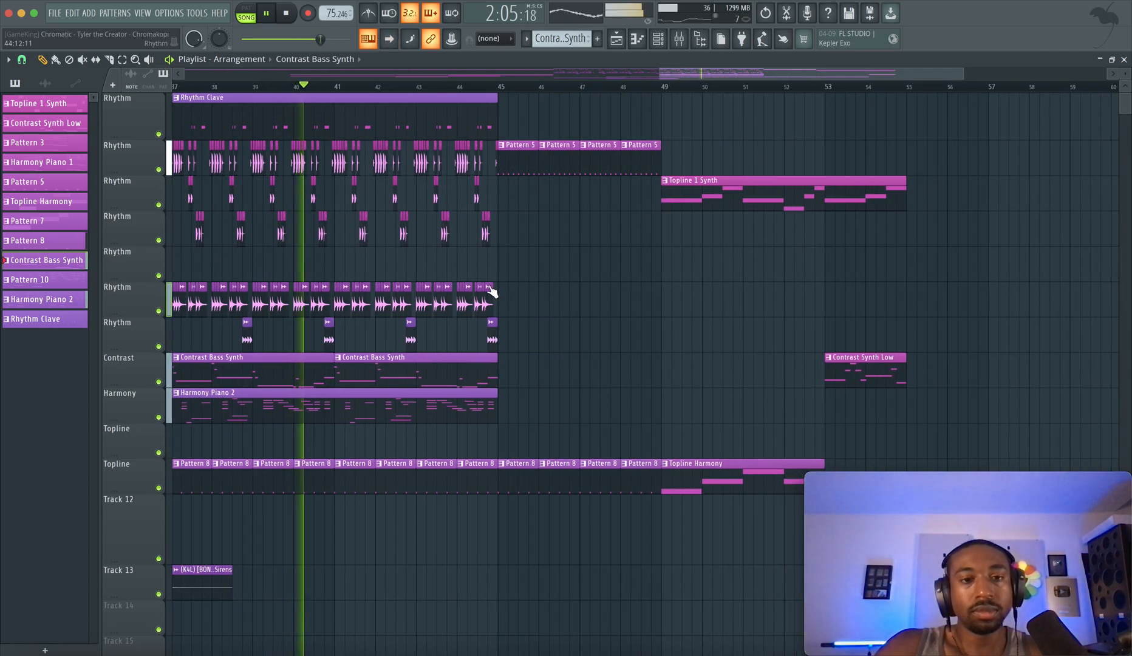
{"action": "scroll", "coordinate": [525, 282], "scroll_direction": "up", "scroll_amount": 2}
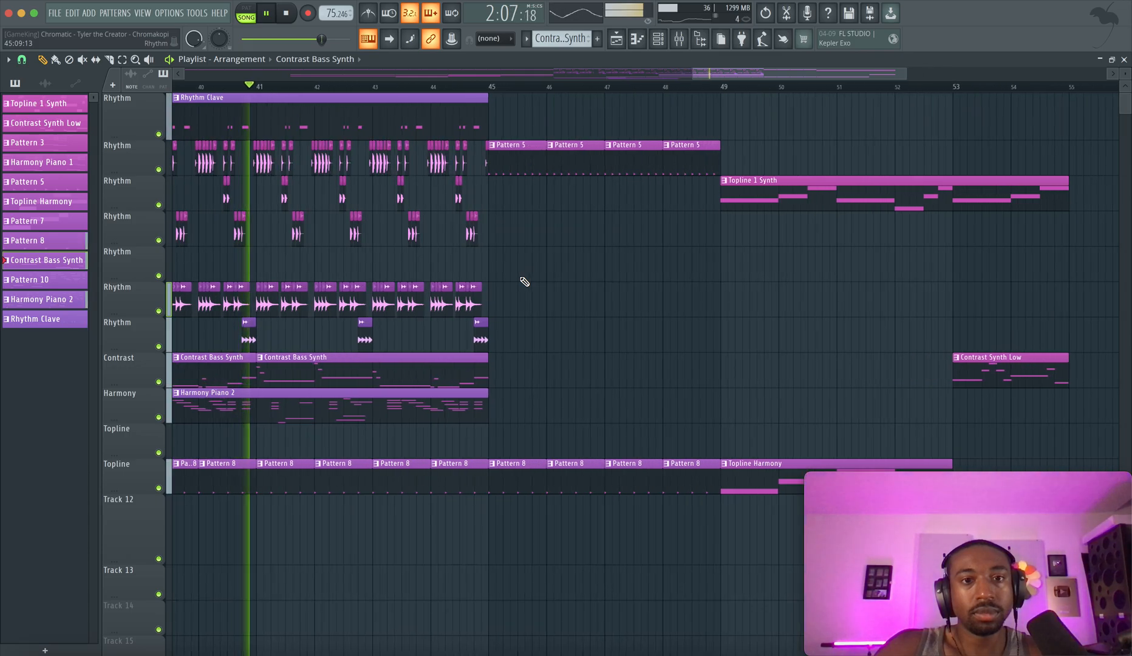
{"action": "scroll", "coordinate": [517, 288], "scroll_direction": "up", "scroll_amount": 2}
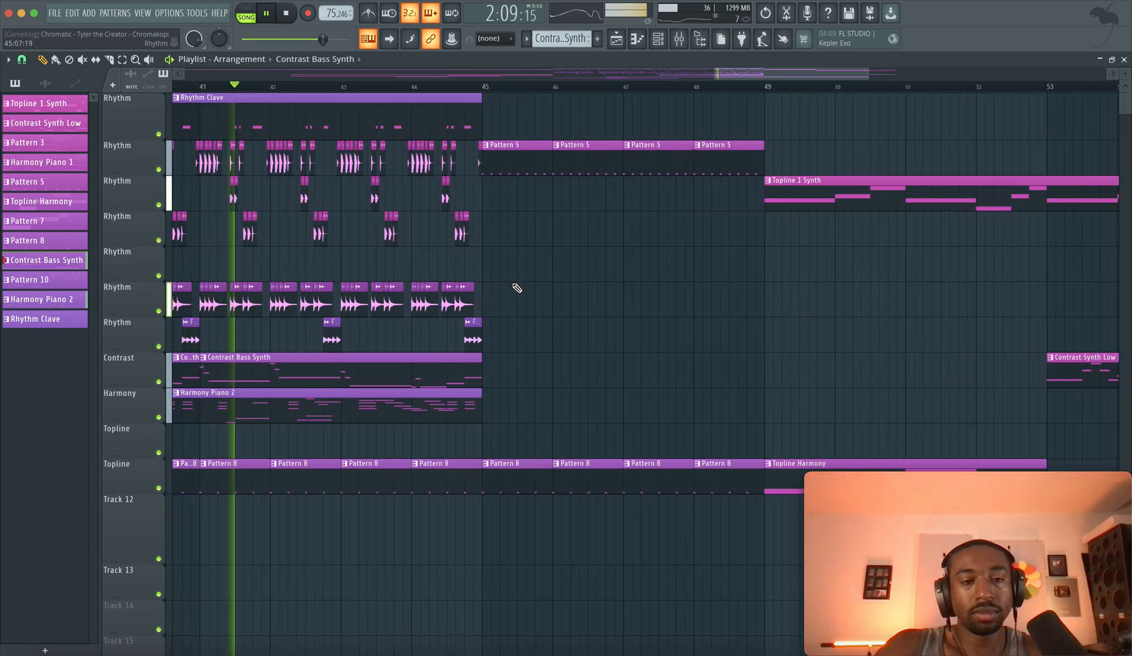
{"action": "scroll", "coordinate": [517, 287], "scroll_direction": "down", "scroll_amount": 3}
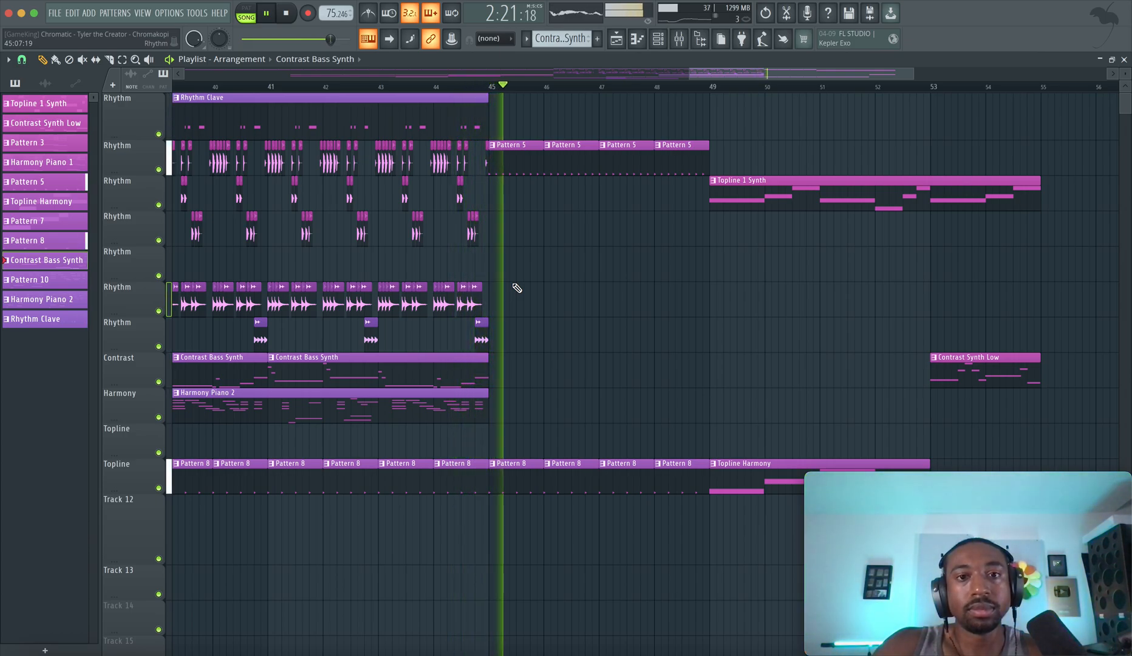
Re-enable the effect slots on the Mic mixer track while the song keeps playing
{"action": "left_click", "coordinate": [679, 39]}
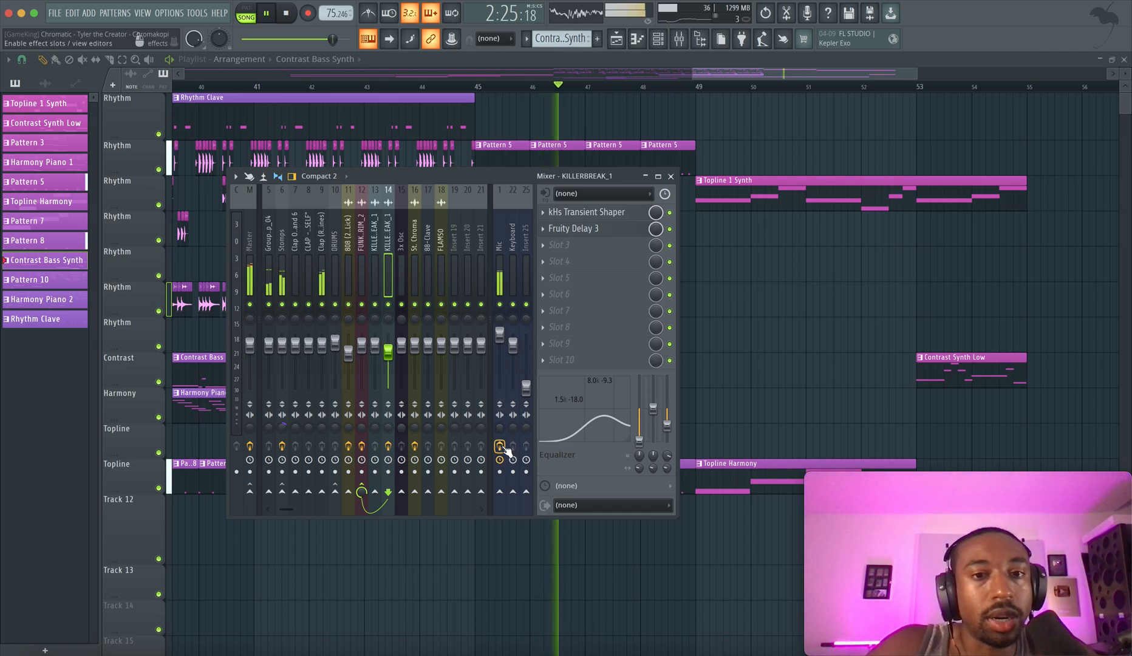
{"action": "left_click", "coordinate": [754, 290]}
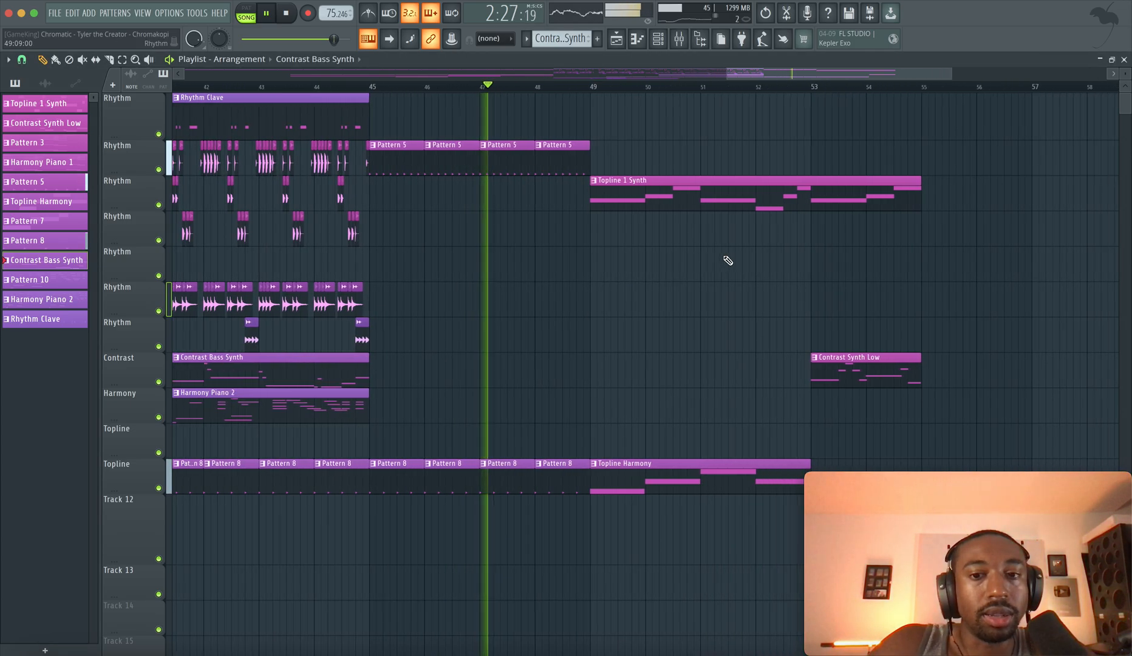
Play through the closing Topline 1 Synth and Contrast Synth Low section, stop playback and survey the whole arrangement
{"action": "scroll", "coordinate": [728, 261], "scroll_direction": "down", "scroll_amount": 5}
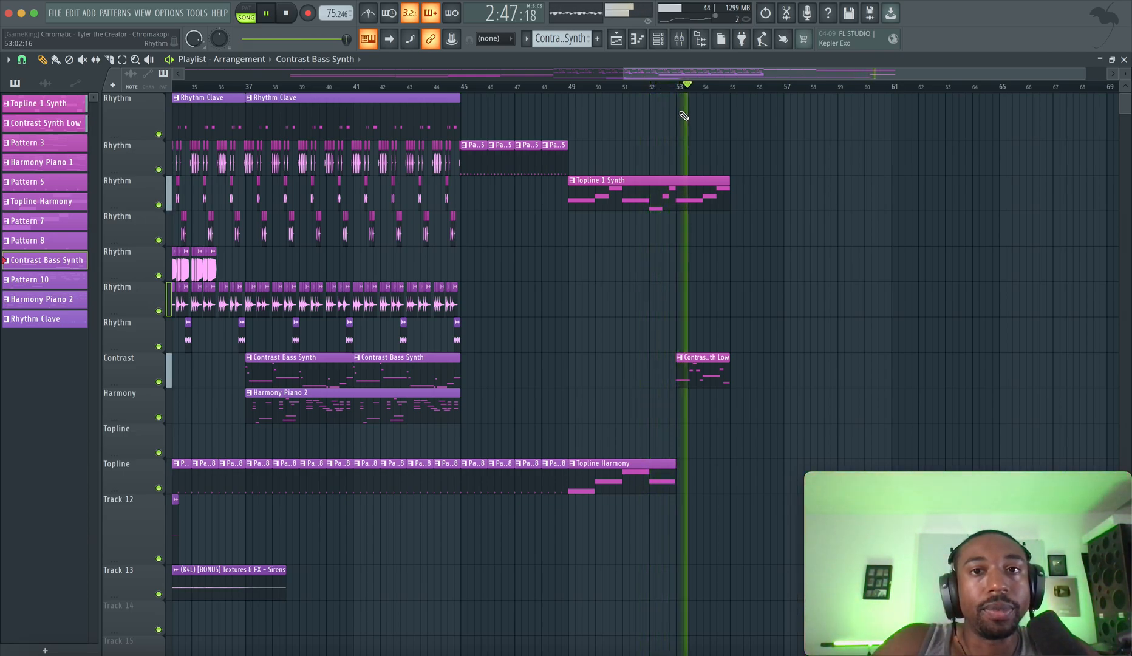
{"action": "left_click", "coordinate": [680, 43]}
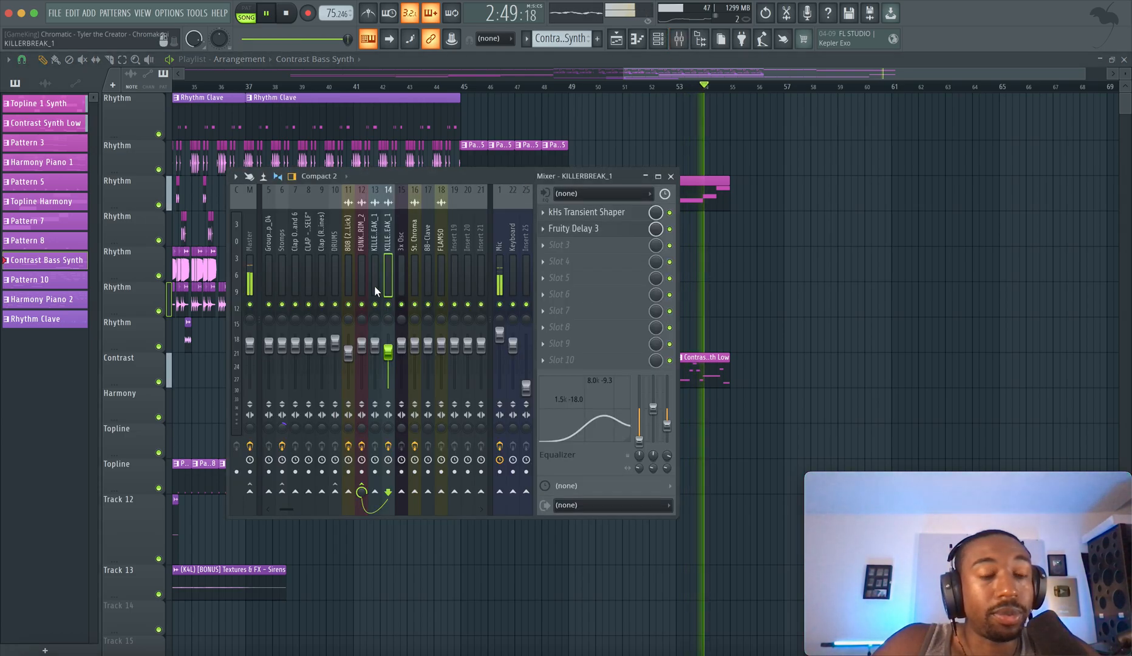
{"action": "key", "text": "F9"}
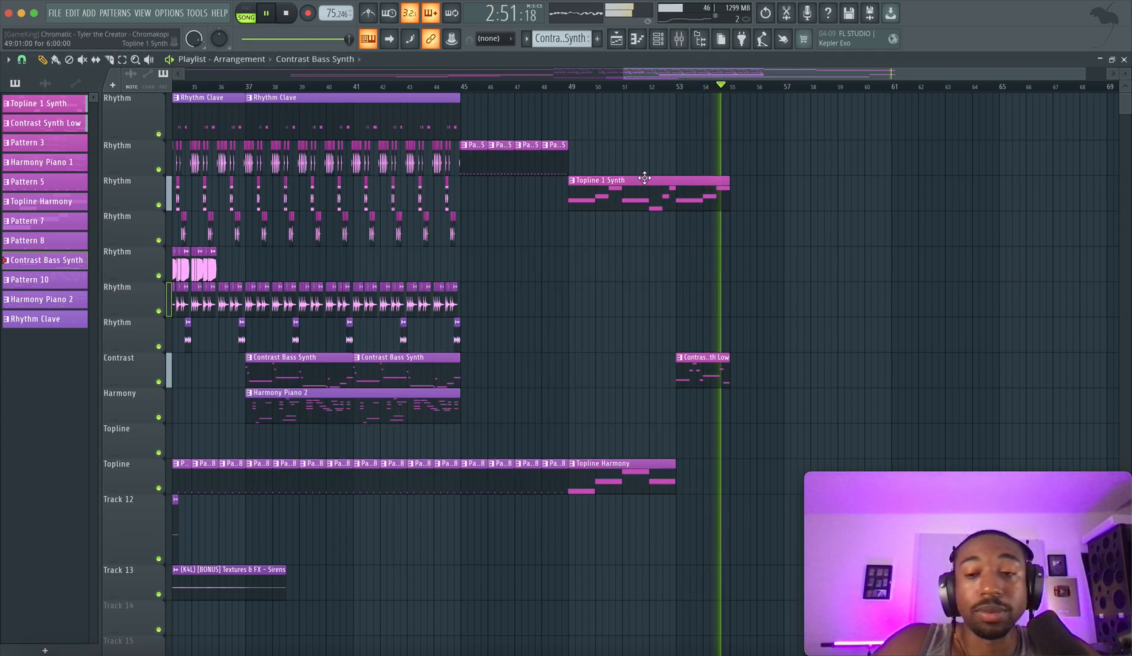
{"action": "key", "text": "space"}
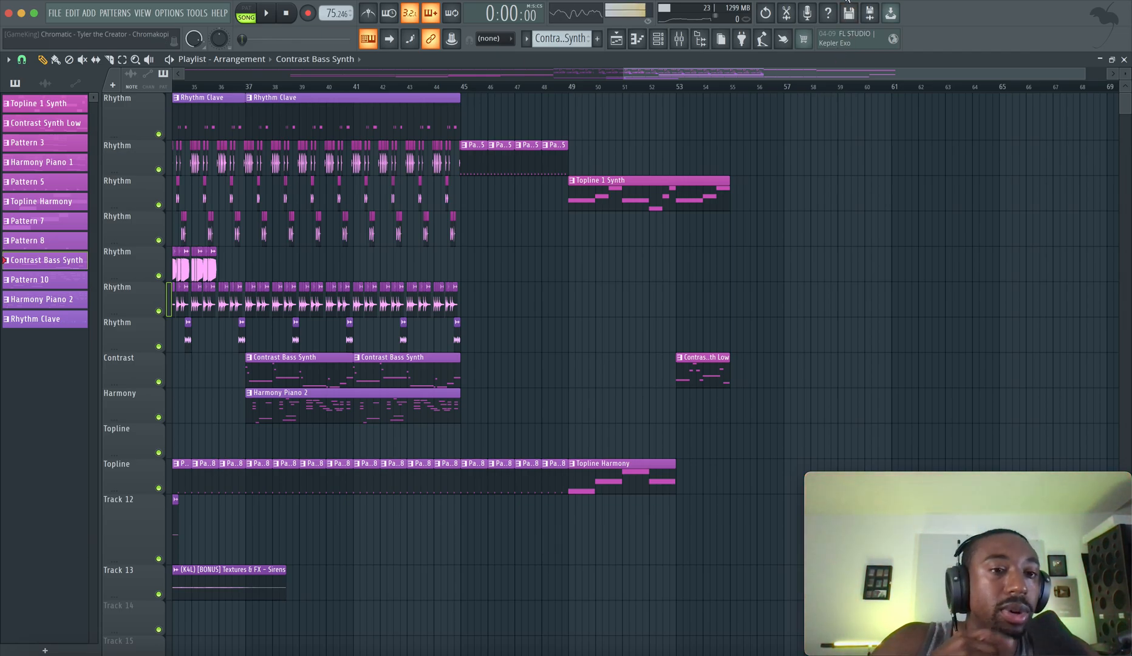
{"action": "scroll", "coordinate": [797, 177], "scroll_direction": "down", "scroll_amount": 3}
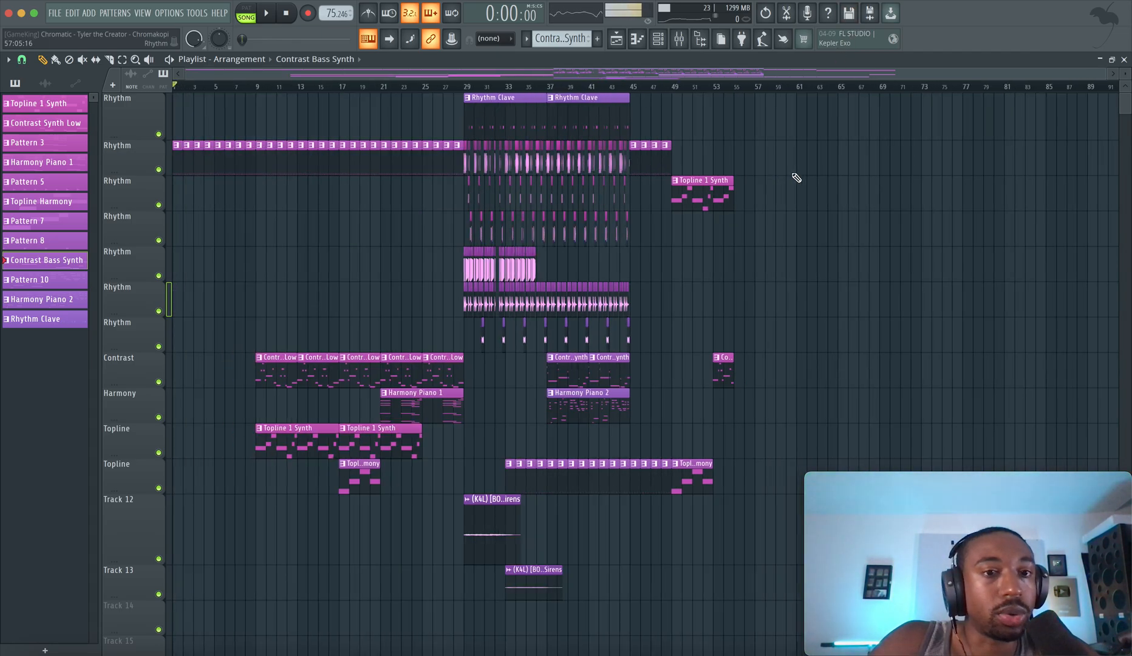
{"action": "scroll", "coordinate": [813, 157], "scroll_direction": "up", "scroll_amount": 2}
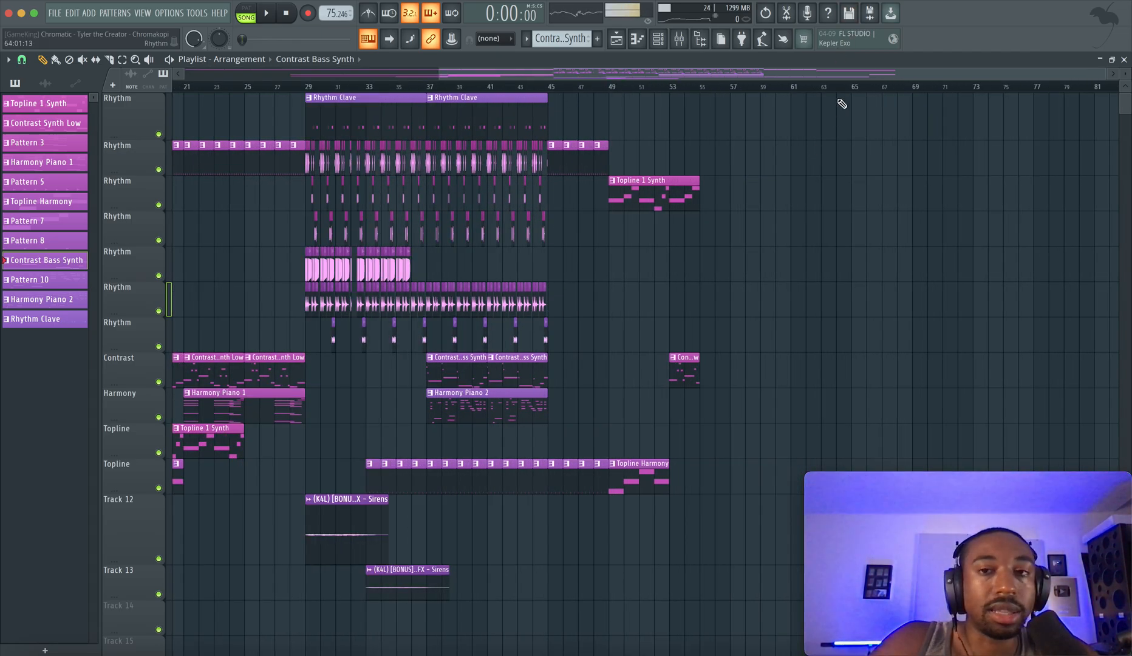